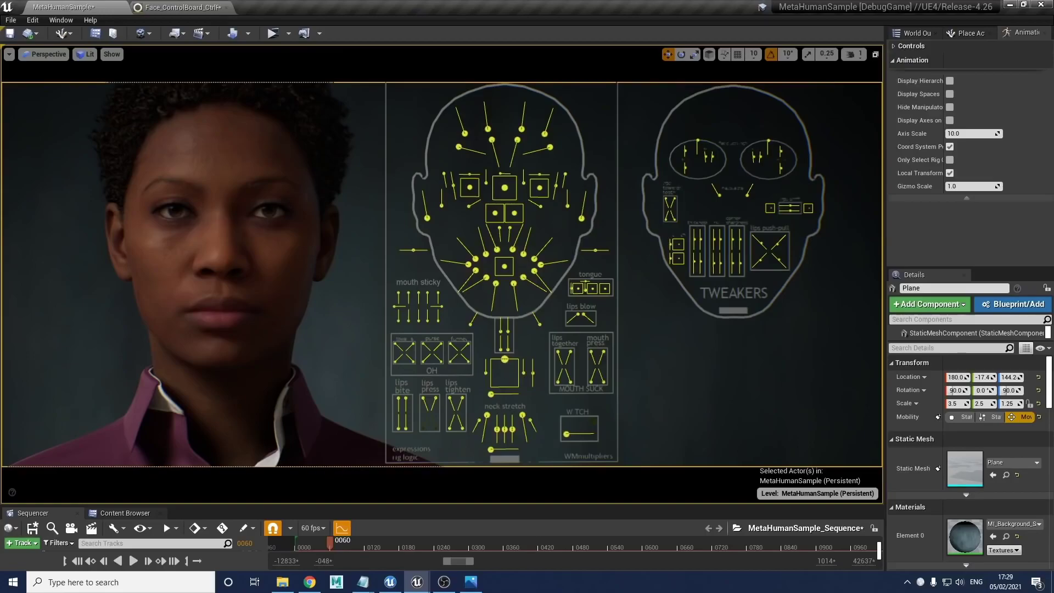
Drag CTRL_C_jaw's Y arrow down to open the jaw and back up, then undo both moves.
click(504, 360)
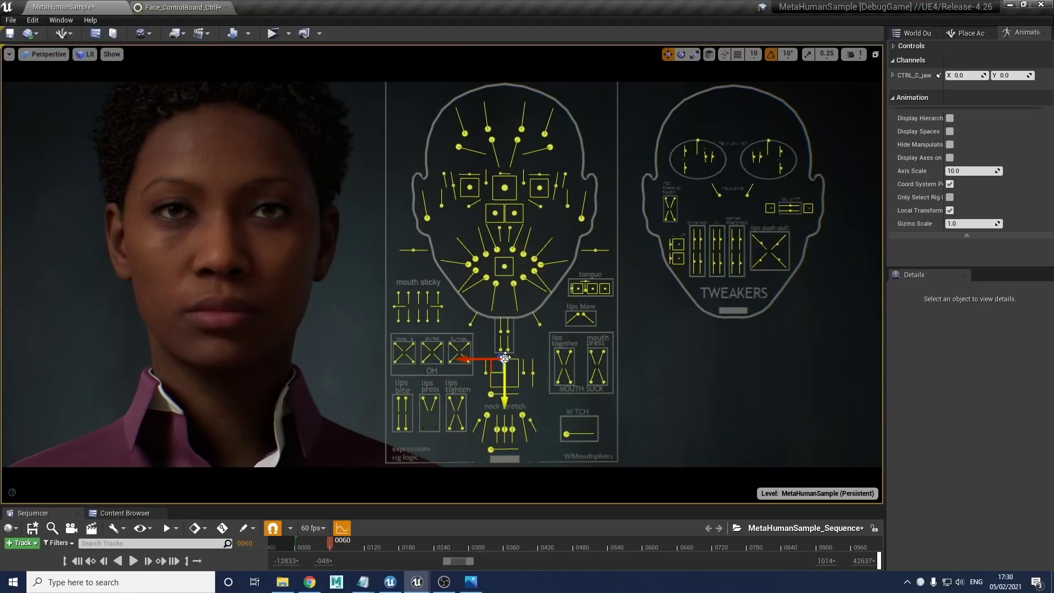
mouse_move(499, 386)
mouse_down()
mouse_move(495, 413)
mouse_move(450, 390)
mouse_move(491, 389)
mouse_move(436, 387)
mouse_move(499, 402)
mouse_move(483, 378)
mouse_move(478, 398)
mouse_move(461, 378)
mouse_move(496, 384)
mouse_move(497, 409)
mouse_move(513, 381)
mouse_move(504, 400)
mouse_up()
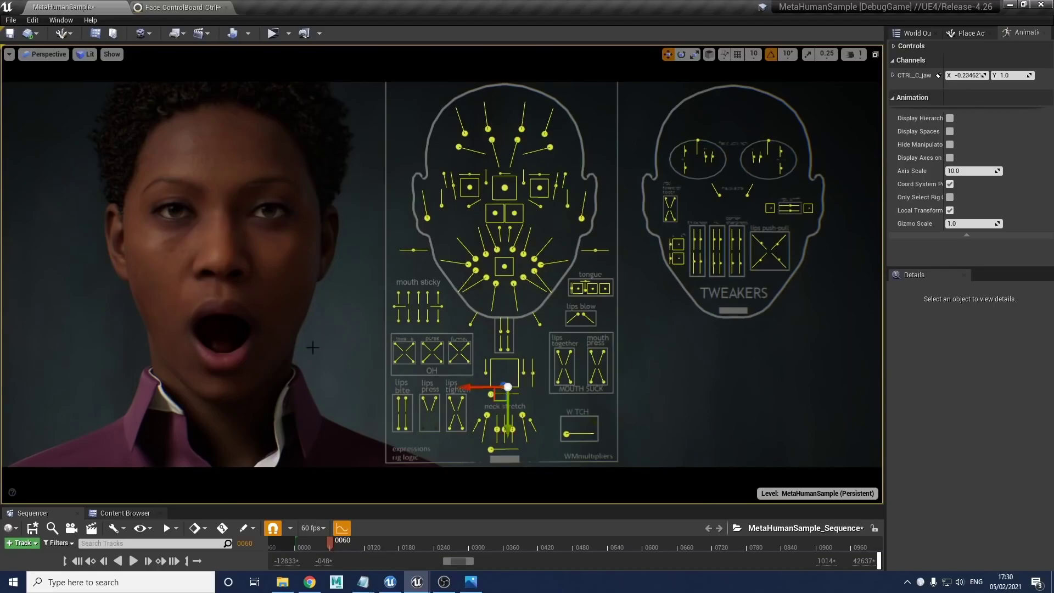
mouse_move(508, 388)
mouse_down()
mouse_move(505, 365)
mouse_move(506, 391)
mouse_move(505, 374)
mouse_up()
key(ctrl+z)
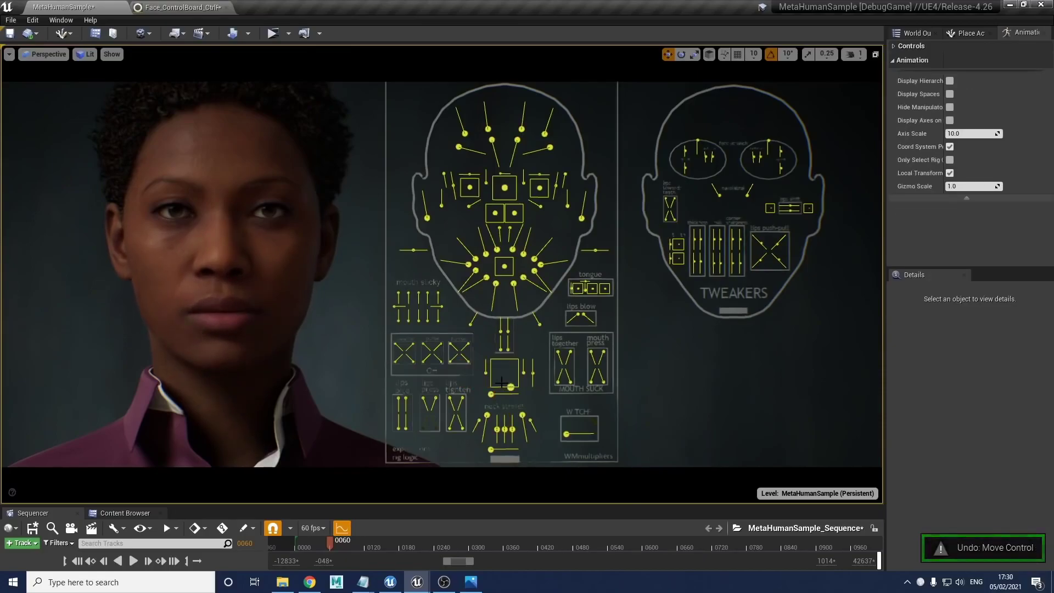
key(ctrl+z)
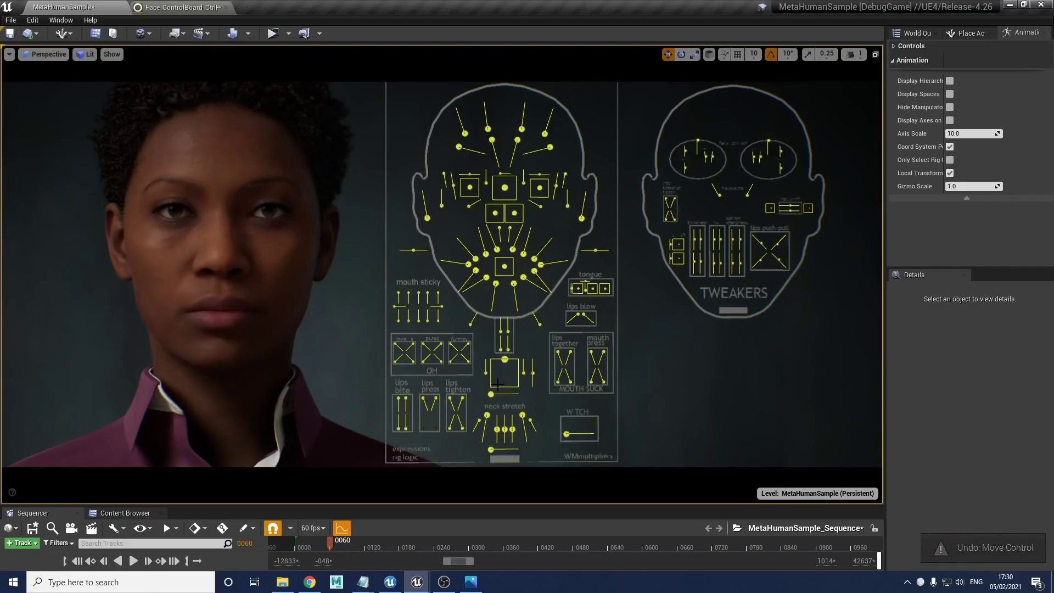
Test the slider beside the jaw box and lower CTRL_C_jaw, then undo the jaw opening.
click(532, 374)
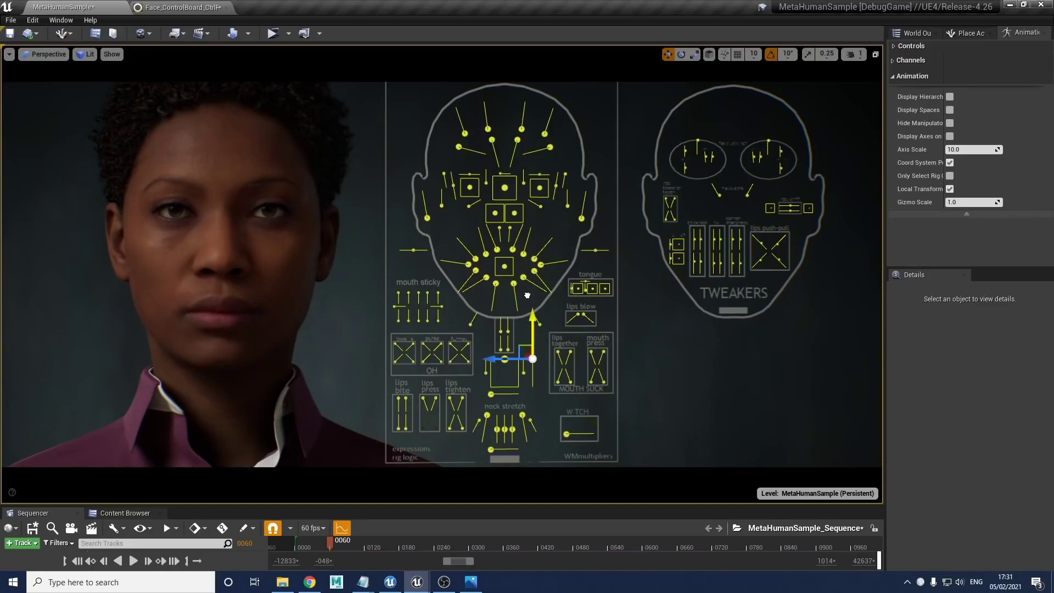
mouse_move(526, 322)
mouse_down()
mouse_move(528, 376)
mouse_move(523, 302)
mouse_move(522, 367)
mouse_move(530, 329)
mouse_move(534, 340)
mouse_up()
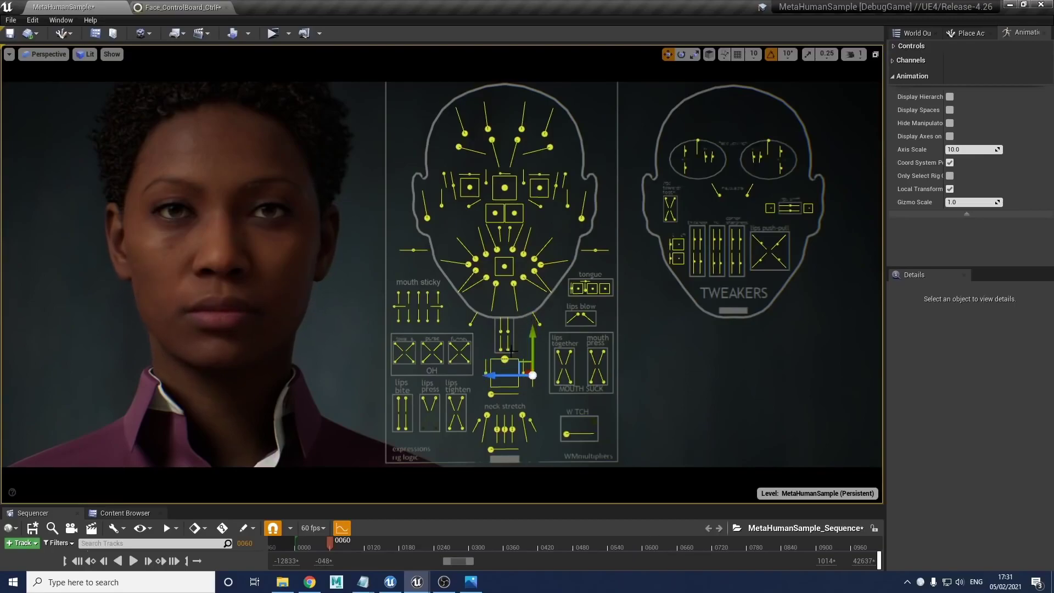
click(505, 360)
drag(504, 385, 505, 393)
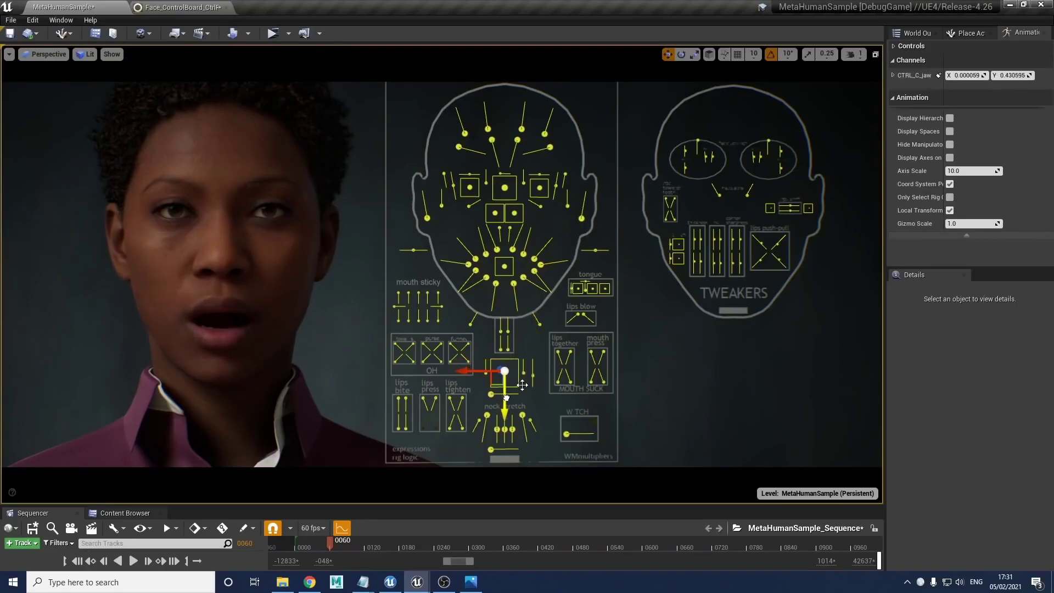
click(533, 372)
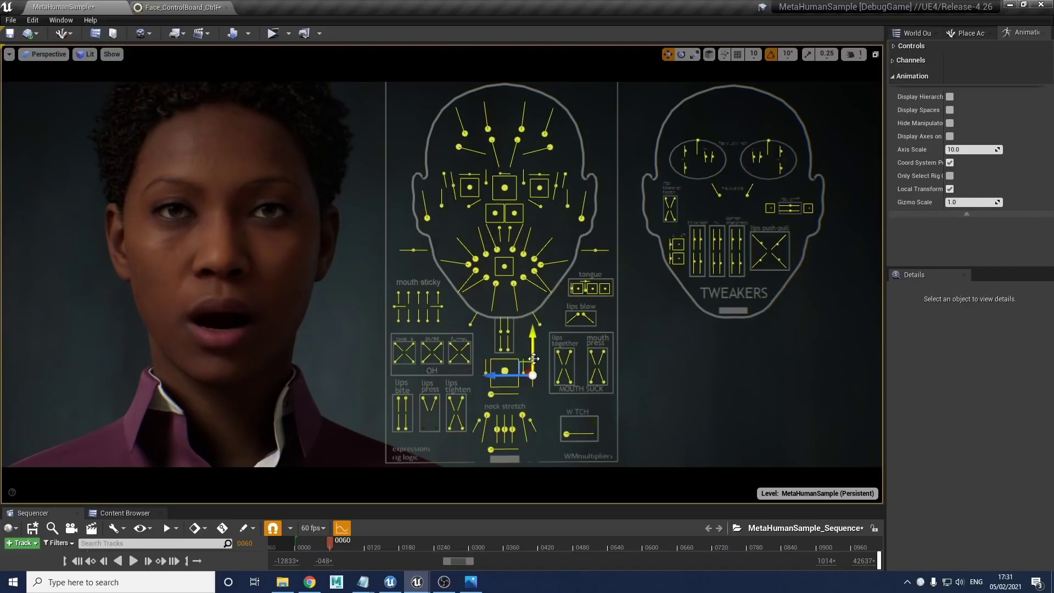
click(526, 292)
key(ctrl+z)
key(ctrl+z)
key(ctrl+z)
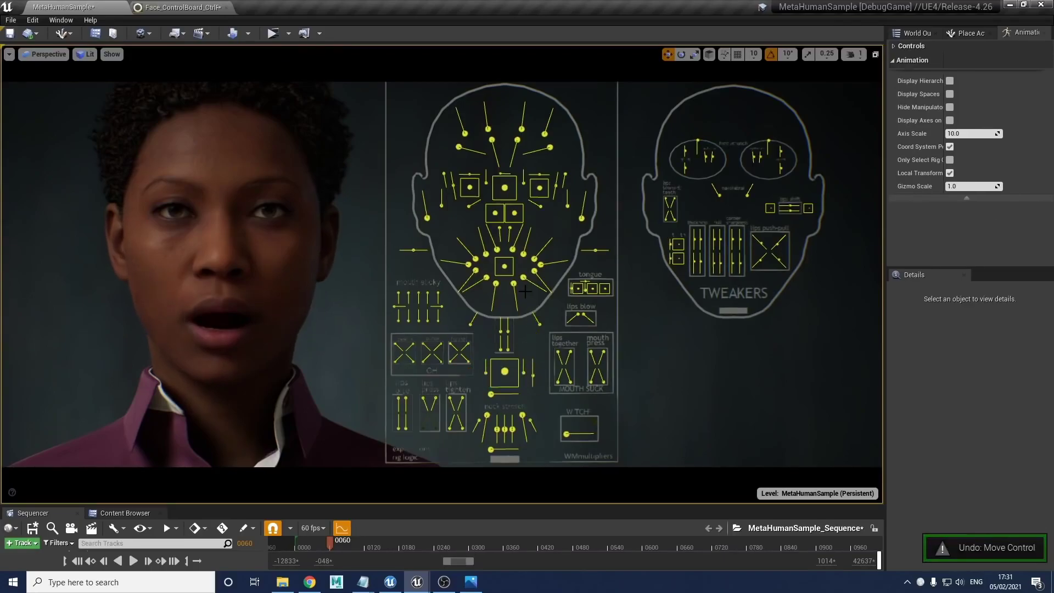
Move a jaw-area control up, part the mouth with CTRL_C_jaw, and undo it back to neutral.
click(487, 374)
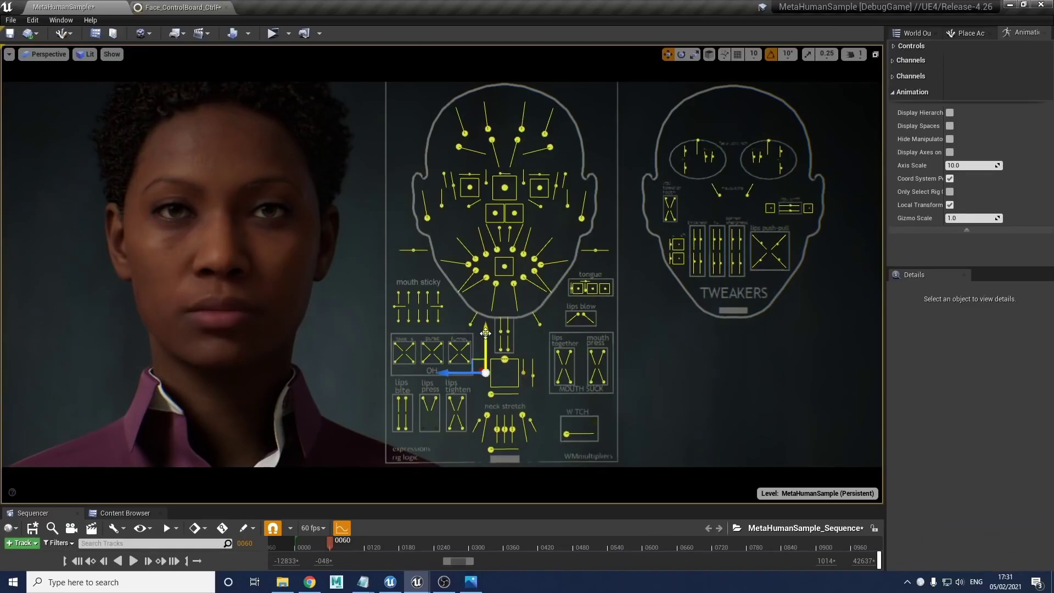
drag(485, 333, 476, 295)
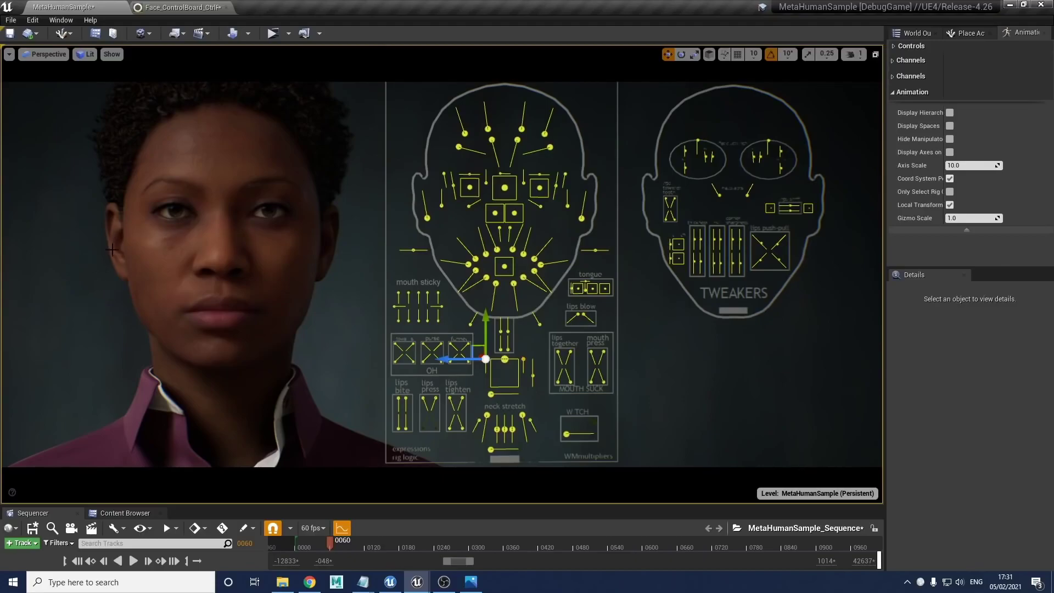
click(504, 360)
drag(505, 381, 505, 398)
key(ctrl+z)
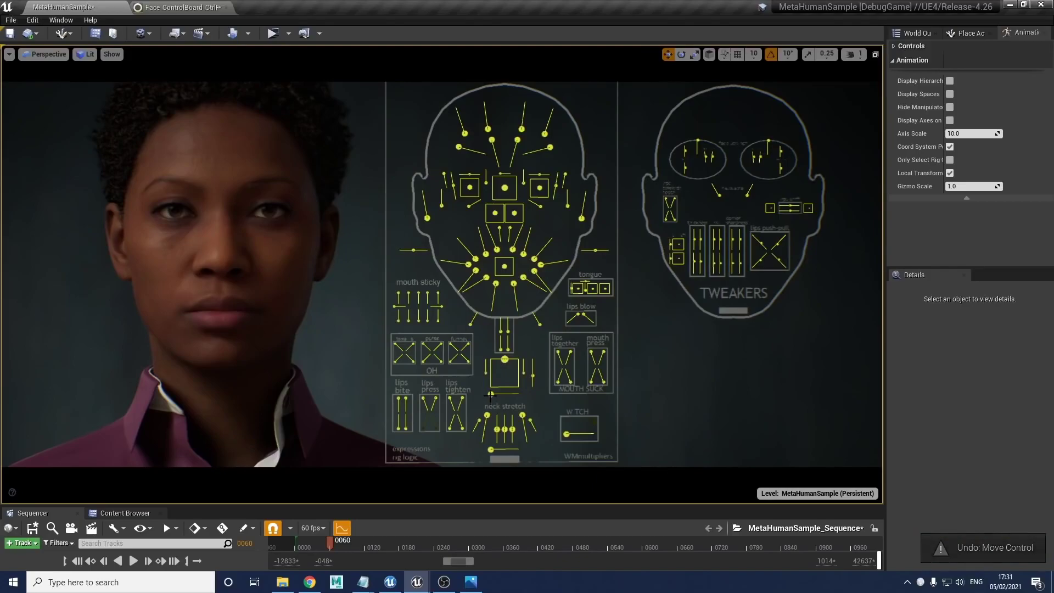
click(505, 359)
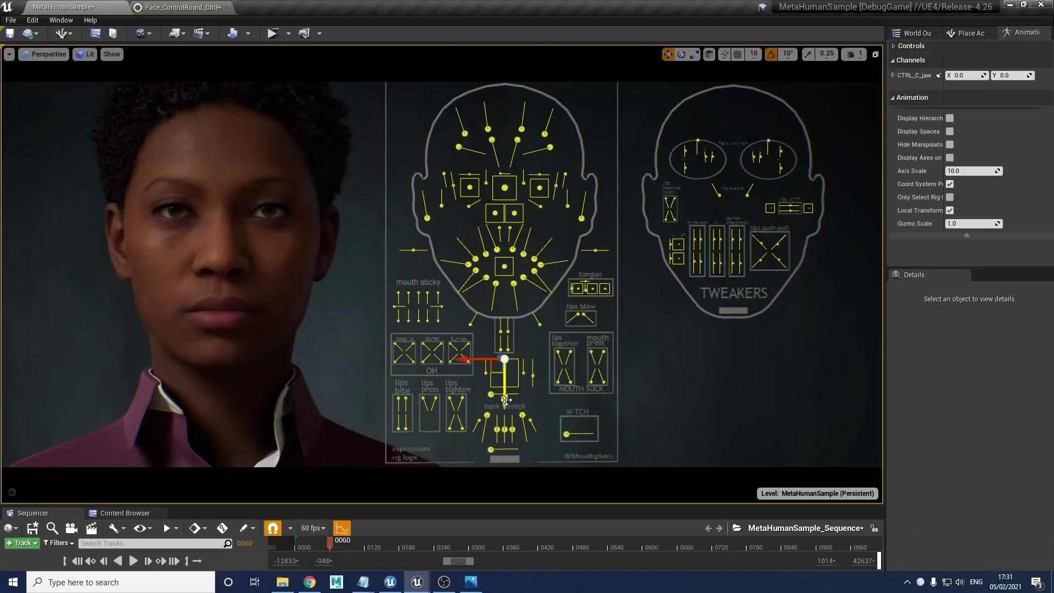
drag(504, 396, 504, 423)
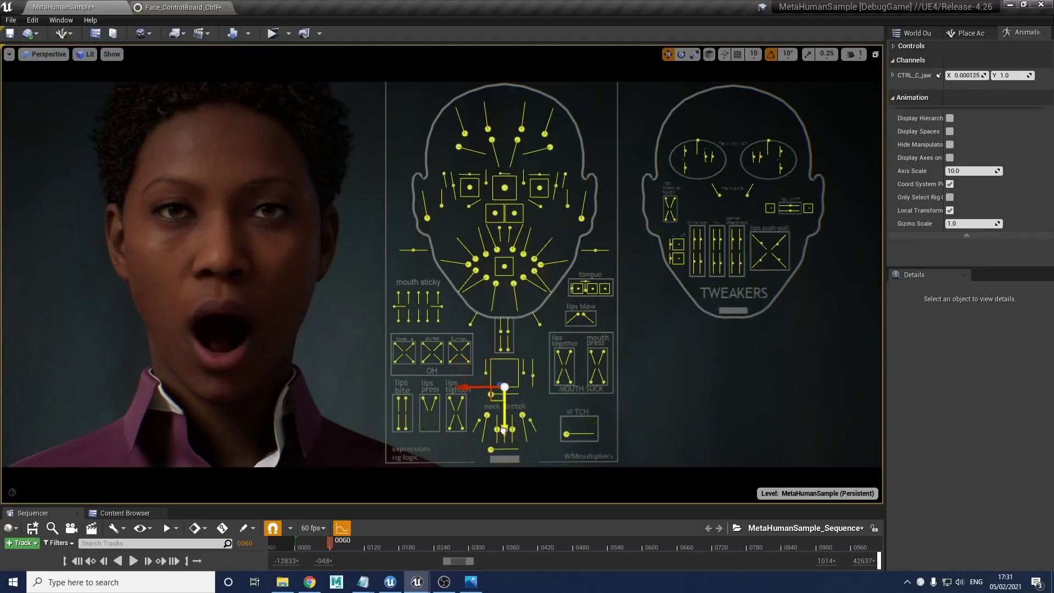
click(493, 394)
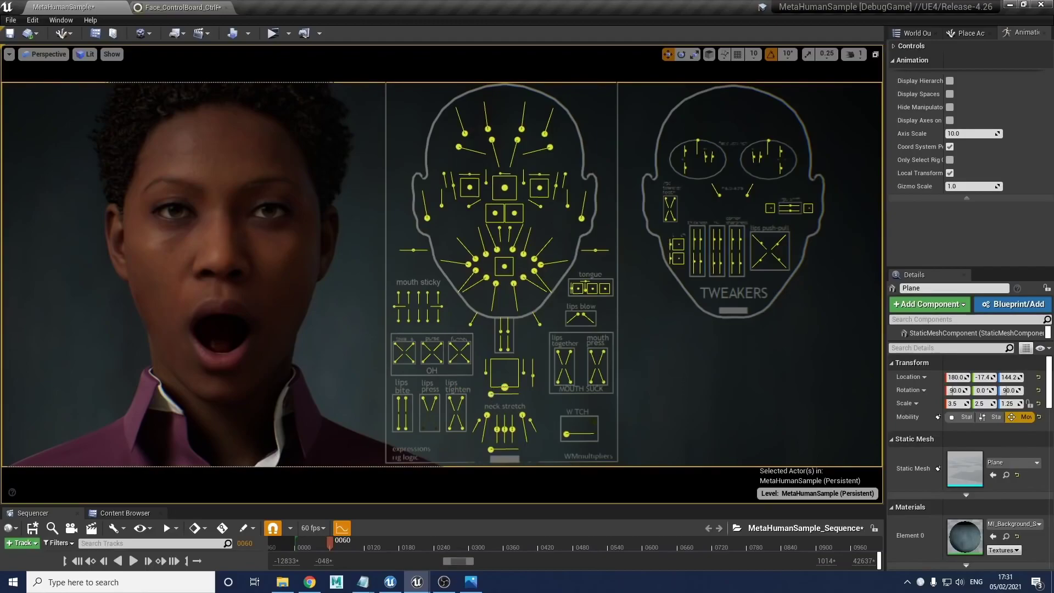
click(491, 395)
drag(522, 394, 588, 394)
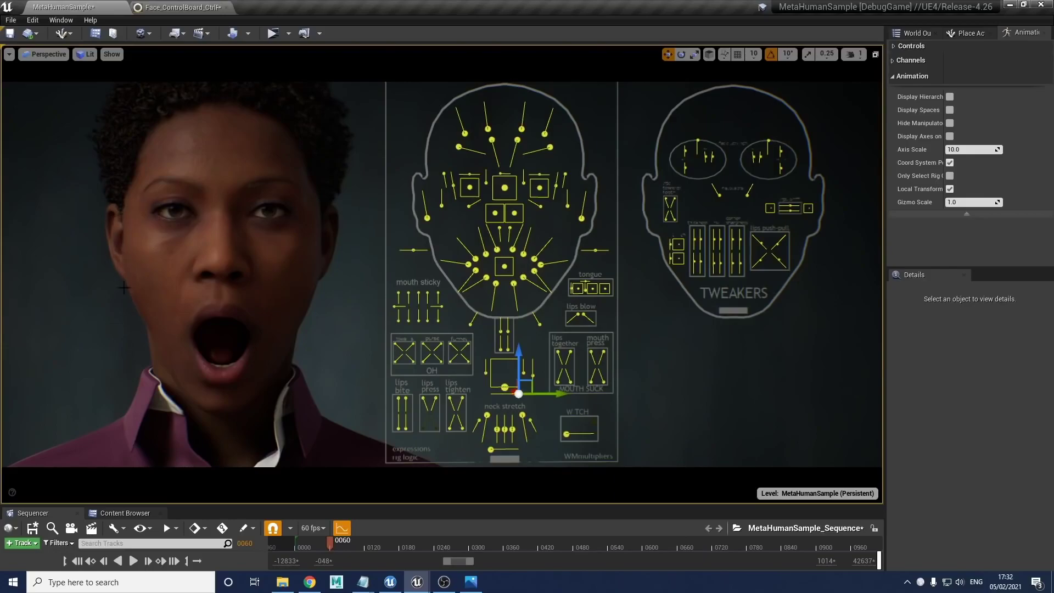
mouse_move(560, 394)
mouse_down()
mouse_move(505, 383)
mouse_move(575, 380)
mouse_up()
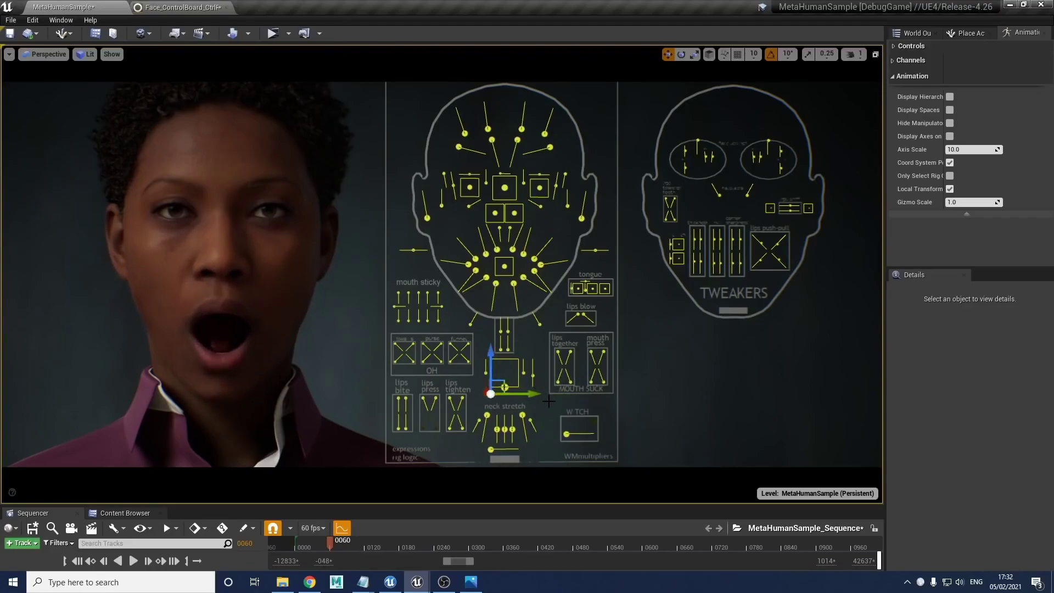
click(501, 388)
click(504, 387)
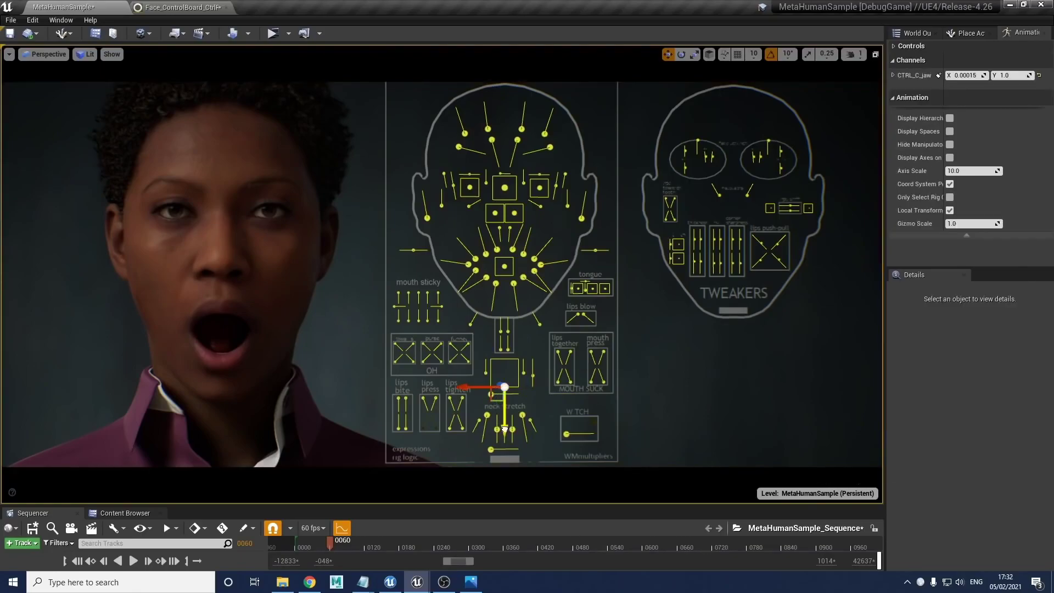
drag(505, 428, 526, 357)
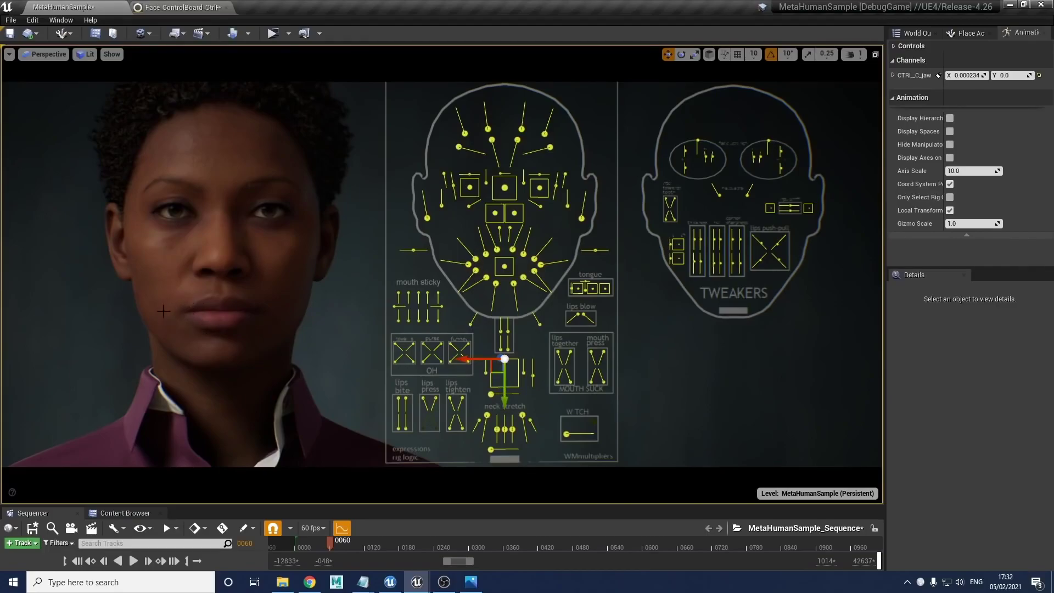
Raise both mouth-corner controls into a smile and nudge the jaw control up slightly.
click(475, 258)
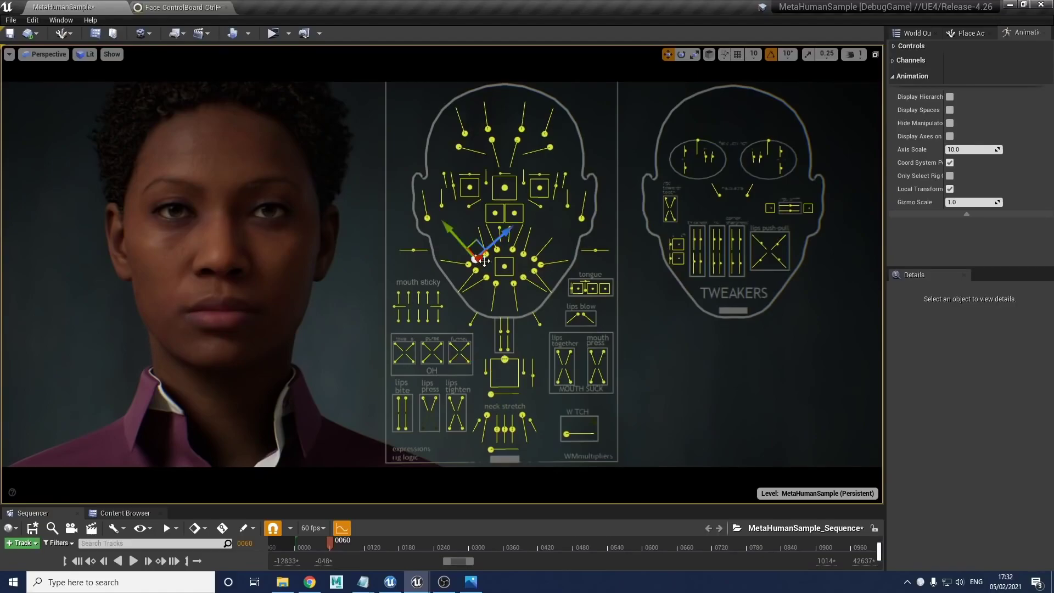
click(534, 261)
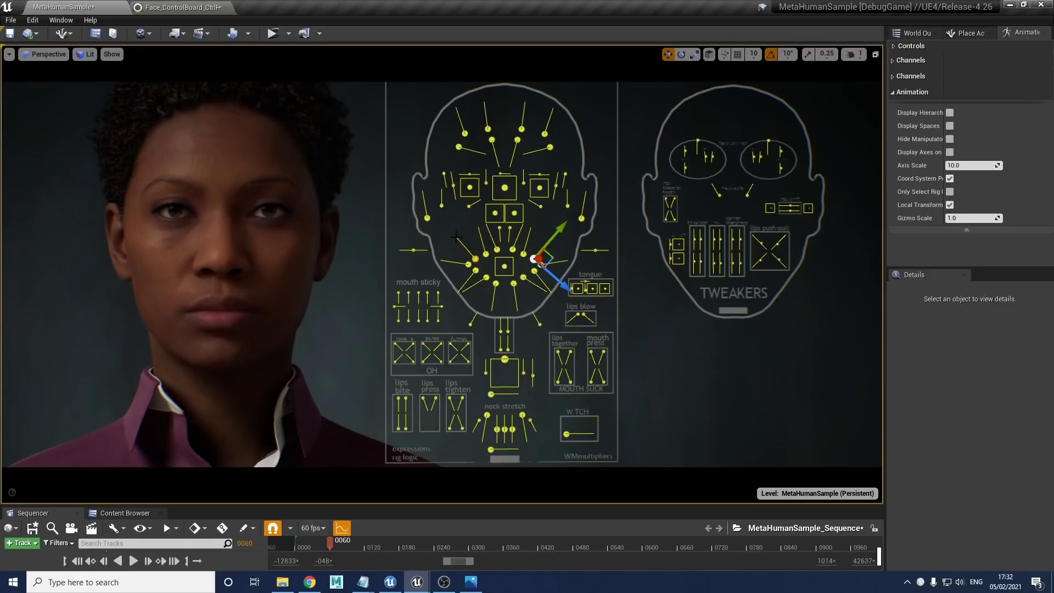
drag(559, 230, 581, 204)
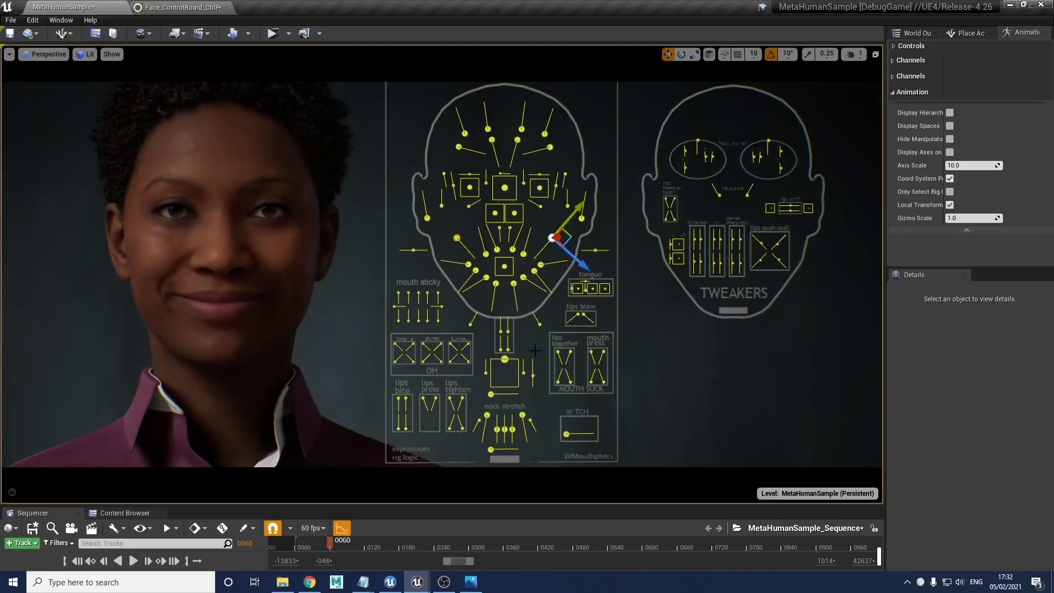
click(534, 375)
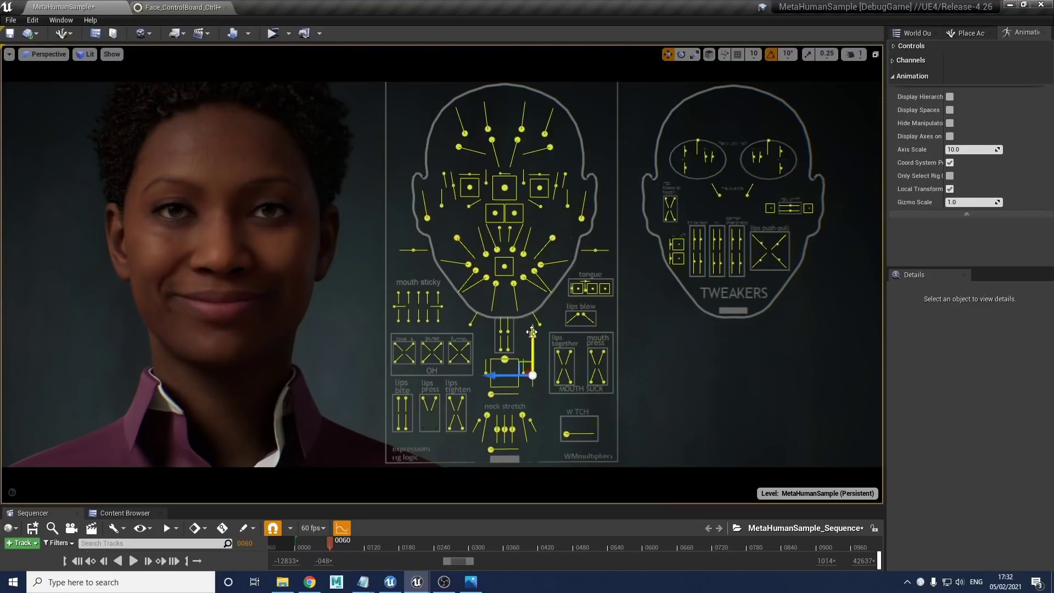
drag(532, 331, 532, 329)
click(551, 325)
Pull both cheek controls back and lower each one to relax the smile.
click(457, 237)
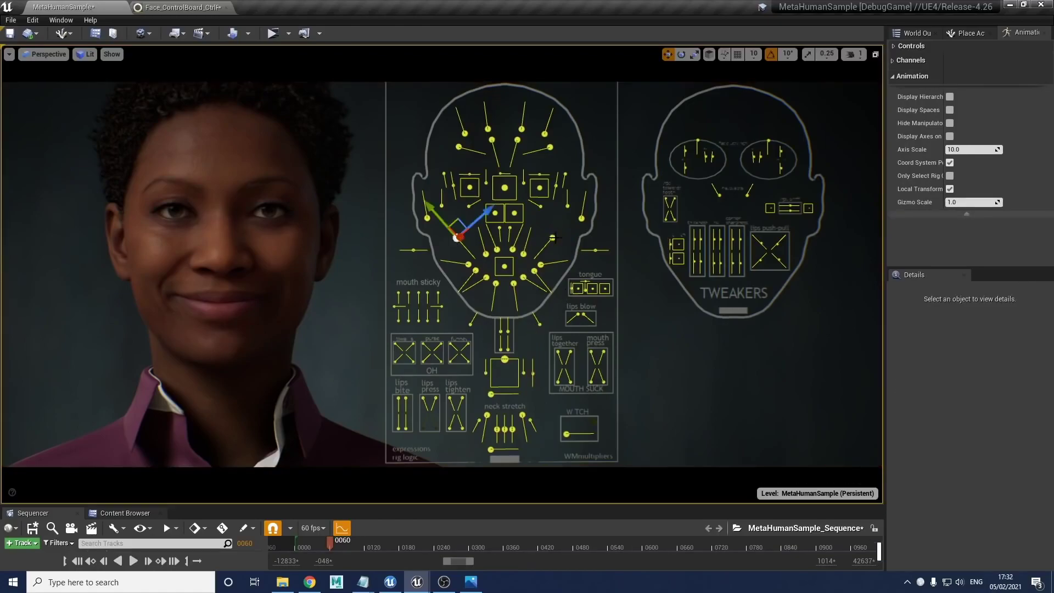
ctrl+click(552, 238)
drag(576, 210, 543, 217)
click(461, 242)
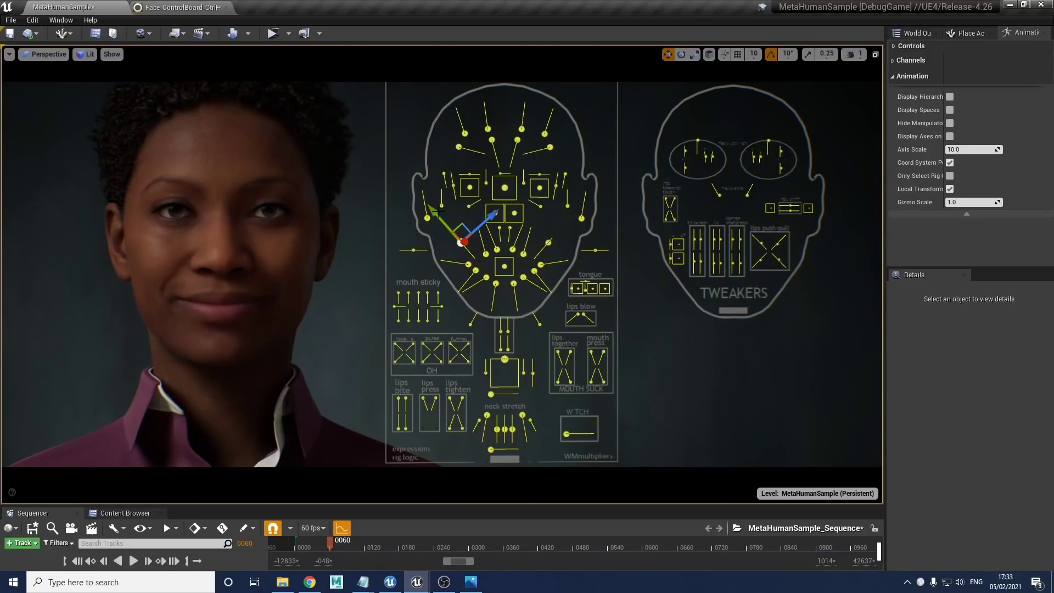
drag(437, 218, 439, 221)
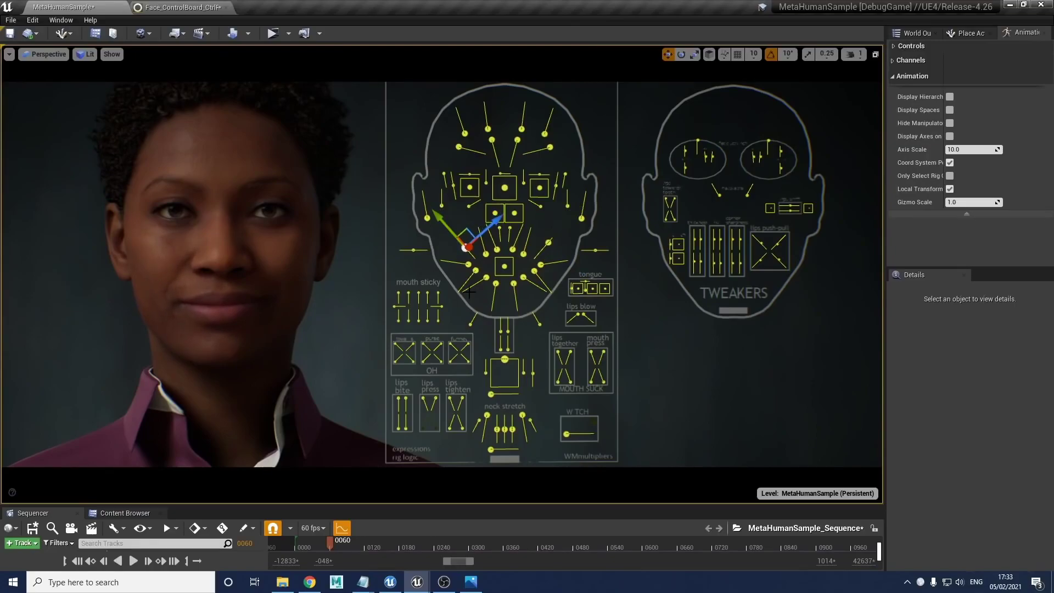
click(550, 241)
drag(573, 215, 558, 232)
Lower the left mouth corner and raise the right control for a faint smile.
click(465, 248)
drag(443, 223, 453, 233)
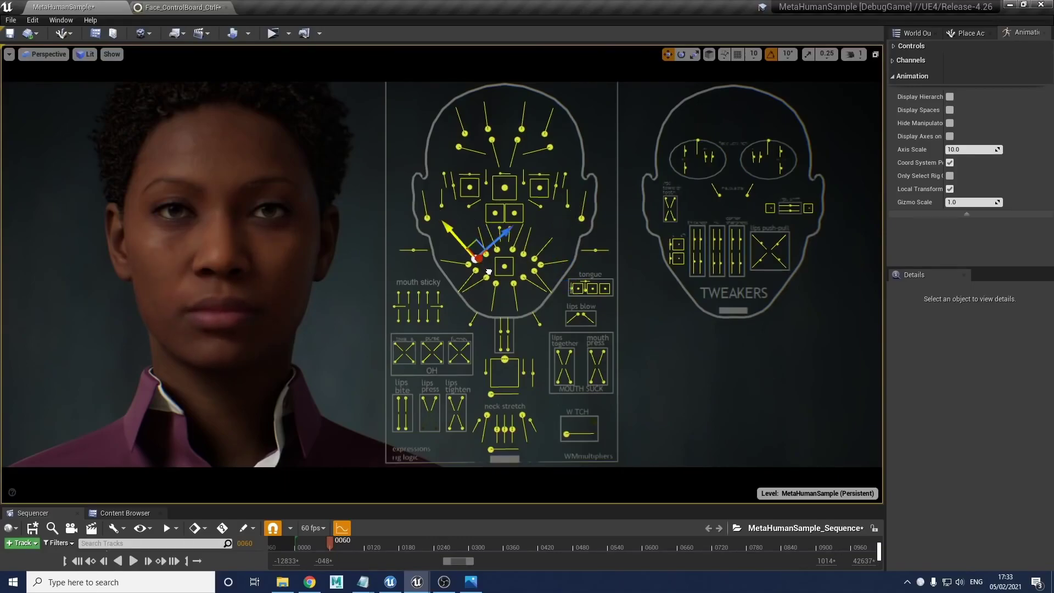
click(524, 254)
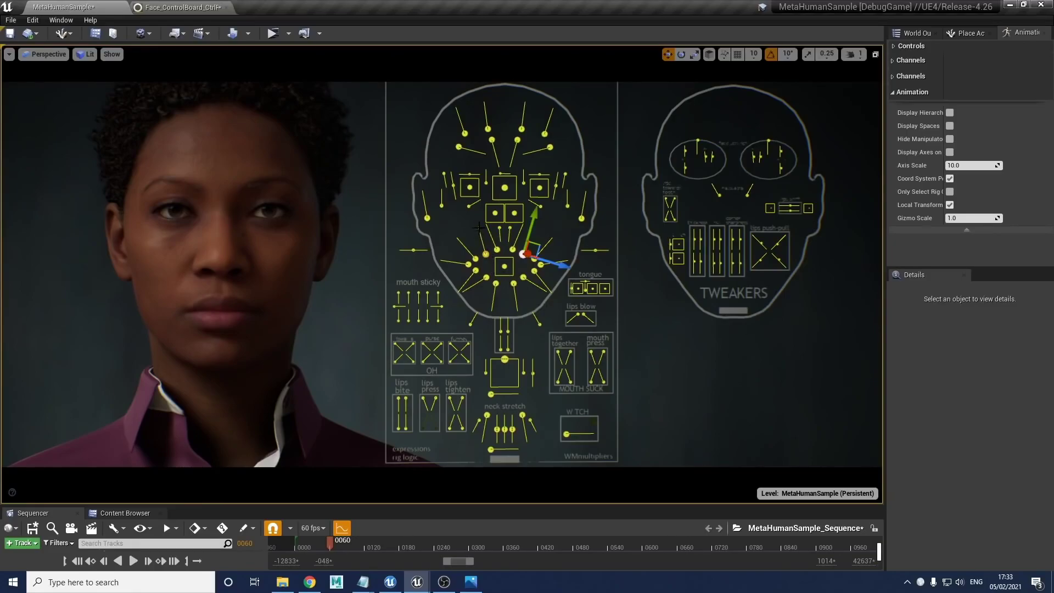
drag(537, 214, 537, 187)
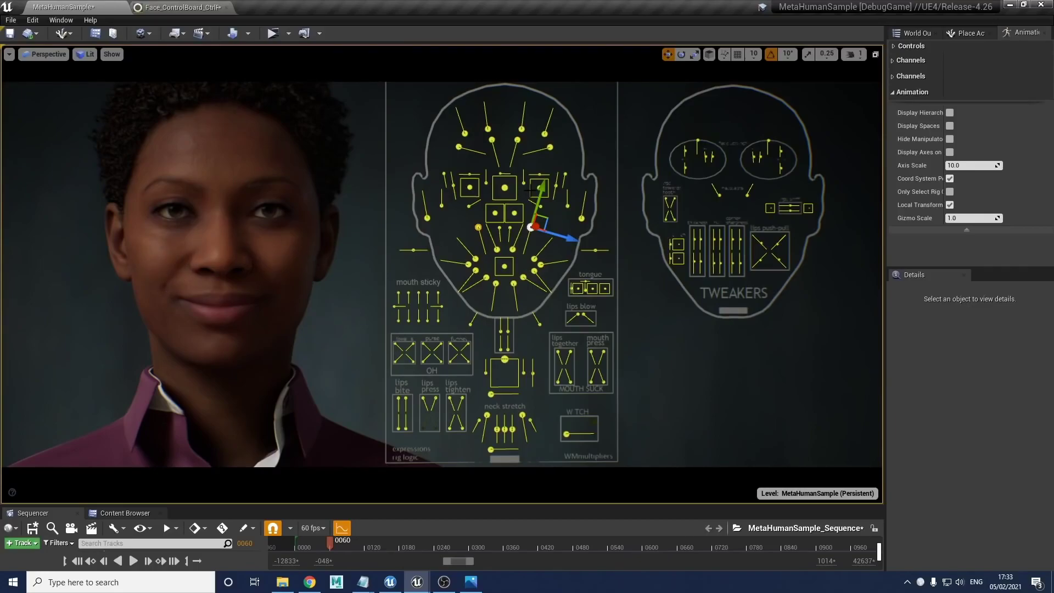
Relax the smile and return the cheek control to its rest position.
drag(540, 191, 579, 174)
click(476, 259)
click(535, 262)
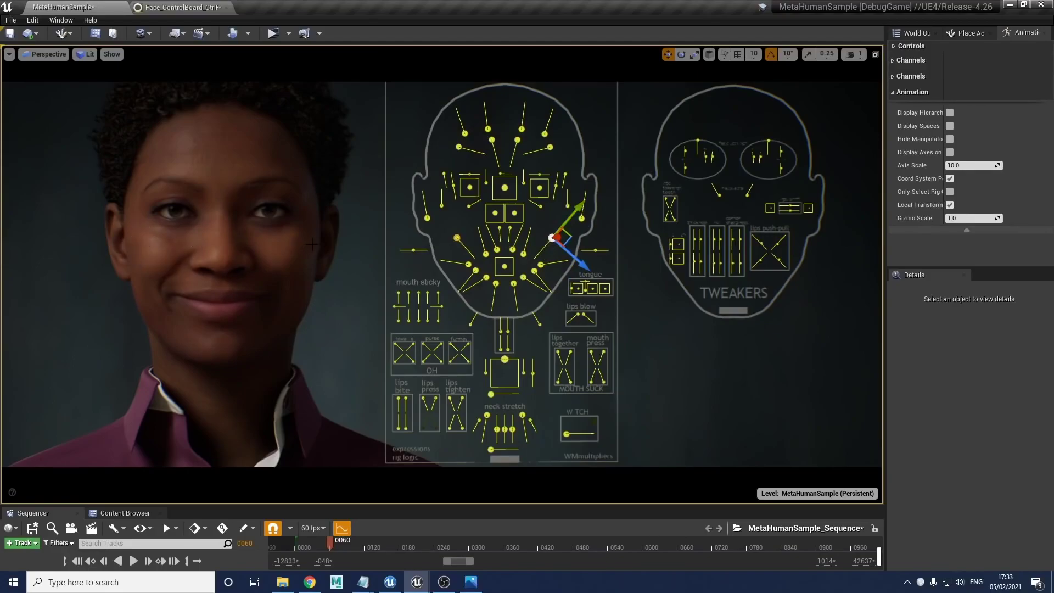
drag(579, 197, 473, 263)
Push both mouth corners outward, then bring them back in to neutral.
click(469, 264)
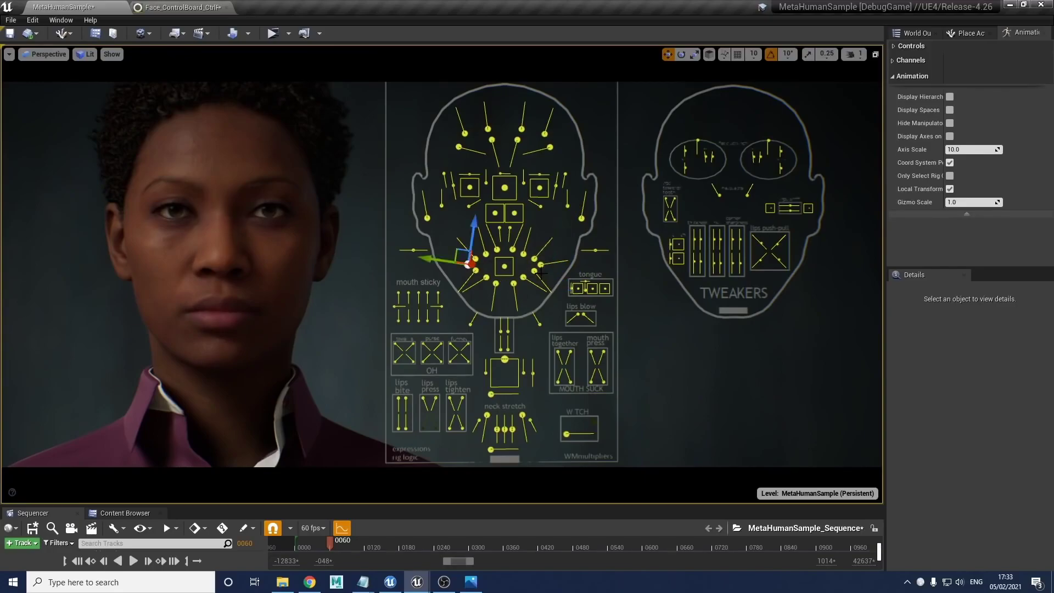
click(540, 264)
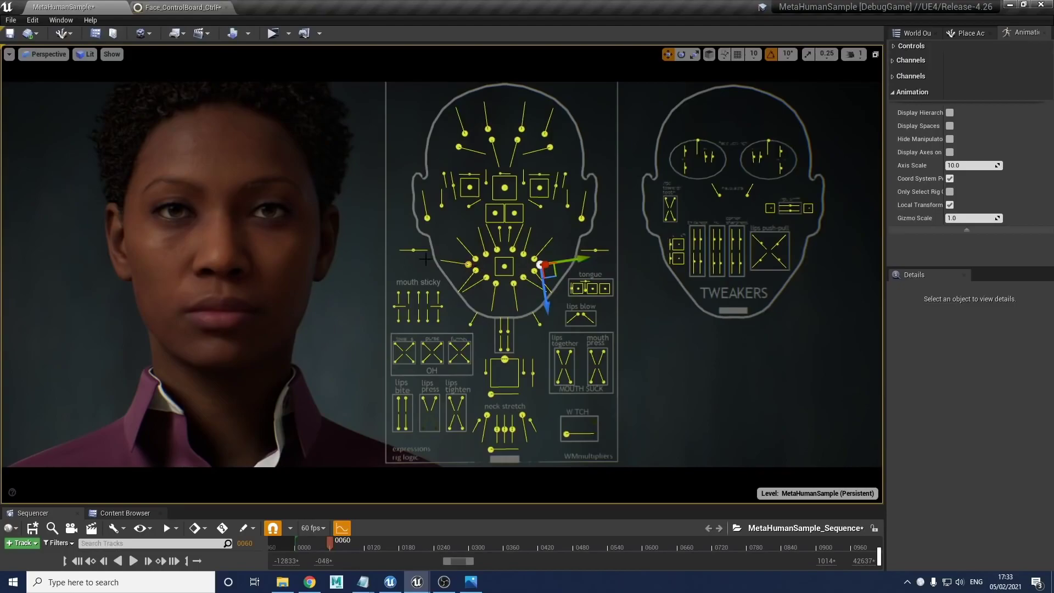
drag(579, 260, 631, 242)
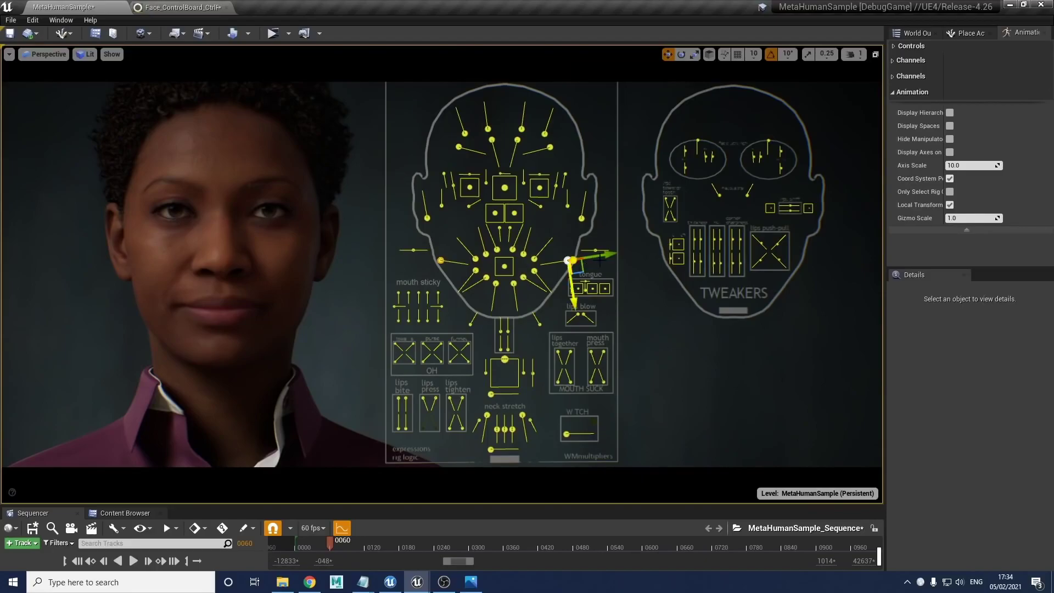
drag(607, 255, 483, 273)
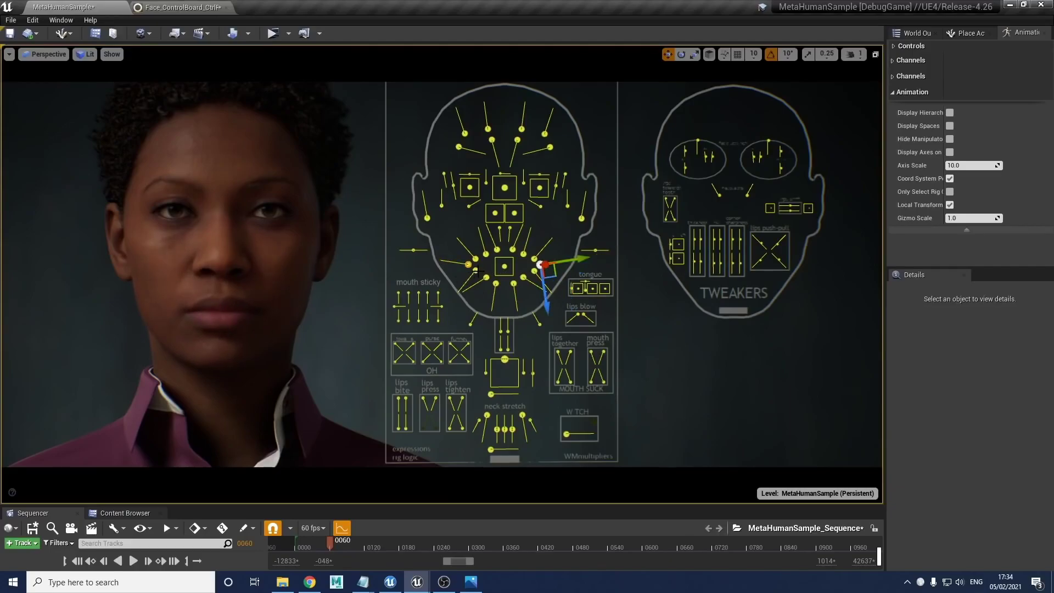
Pull the mouth corners down and outward into a frown, then ease them back up.
click(476, 270)
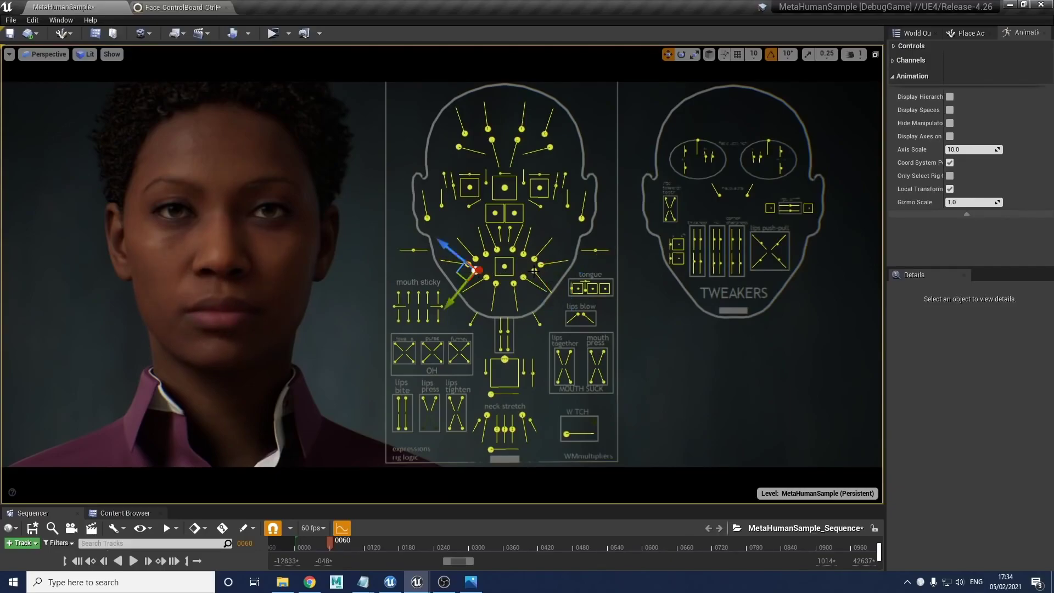
click(534, 271)
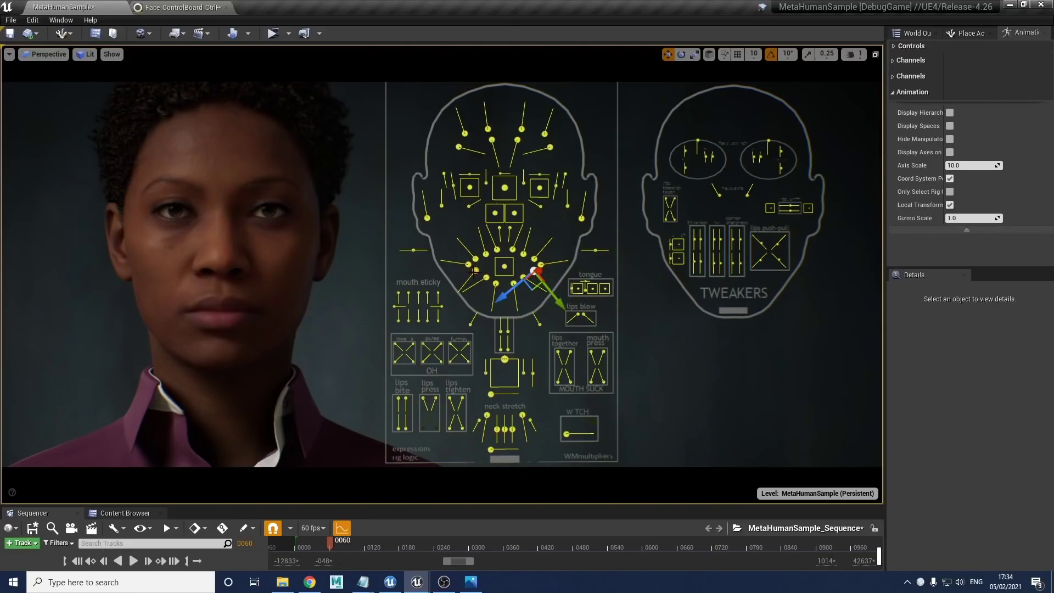
drag(556, 300, 555, 327)
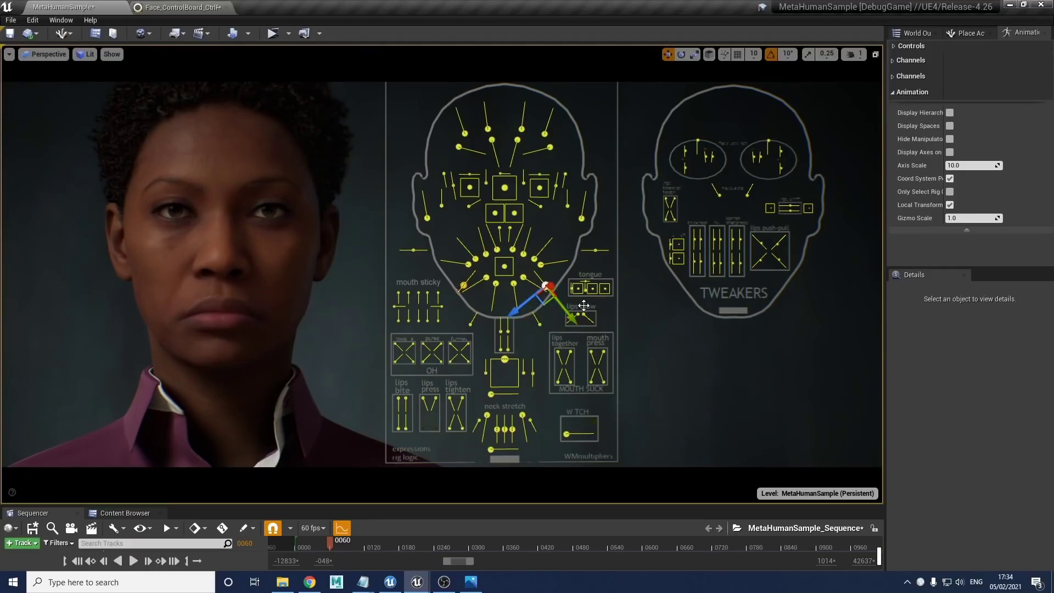
click(464, 285)
drag(440, 313, 433, 323)
click(545, 285)
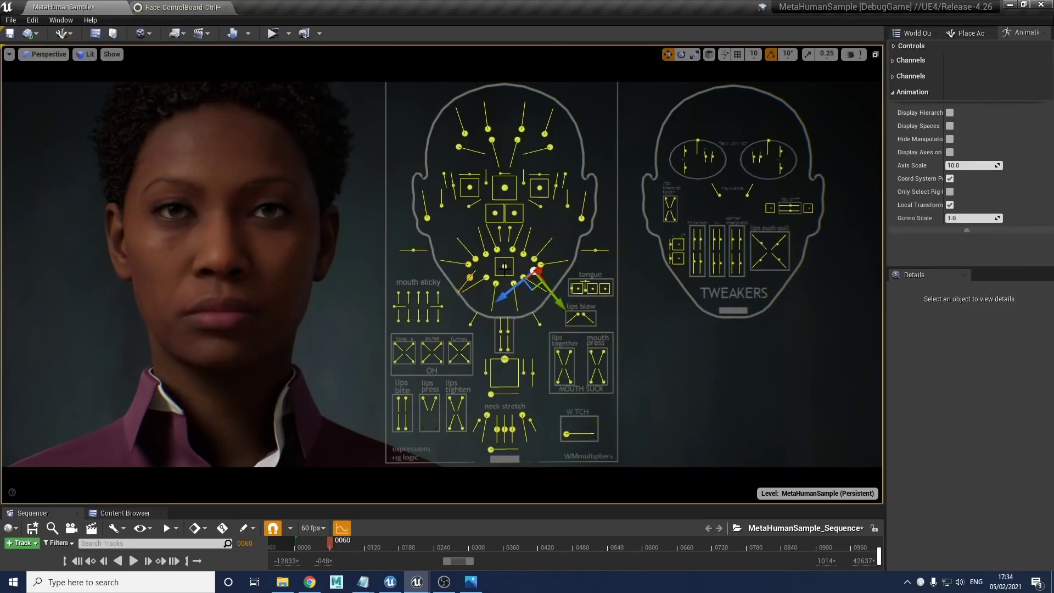
click(470, 277)
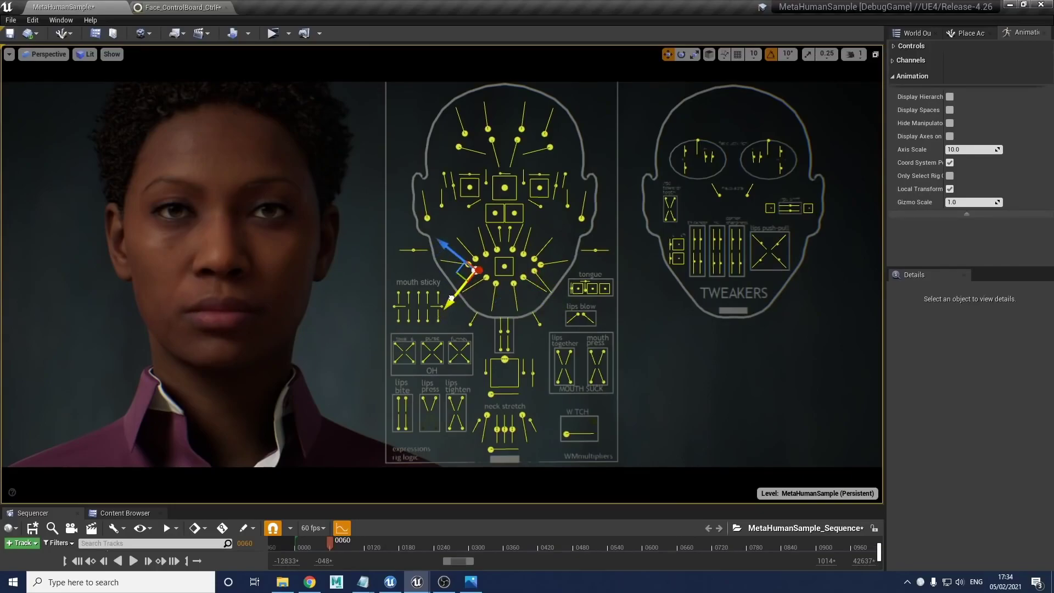
click(514, 284)
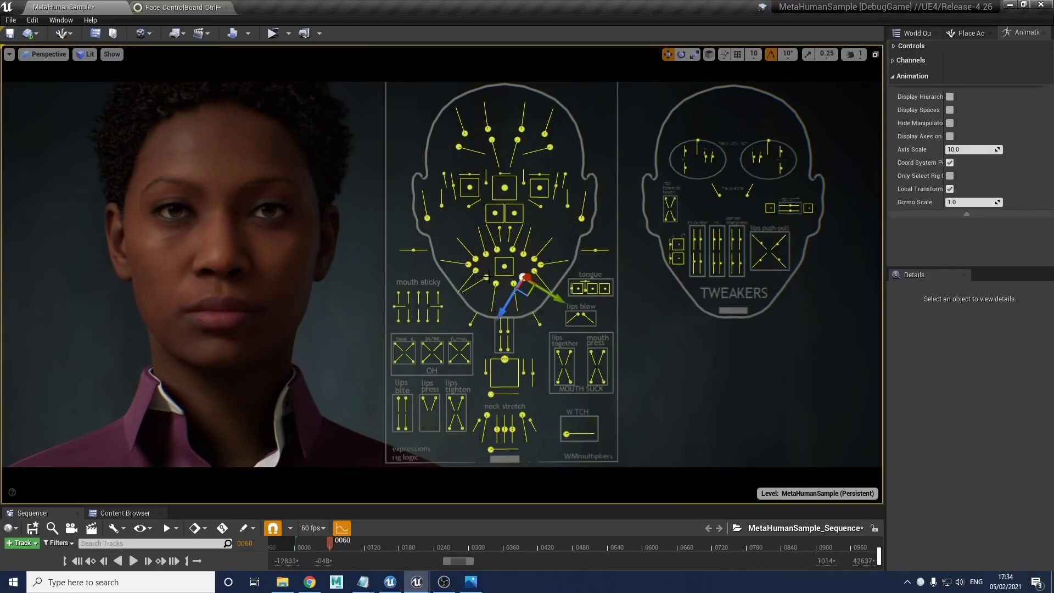
ctrl+click(487, 278)
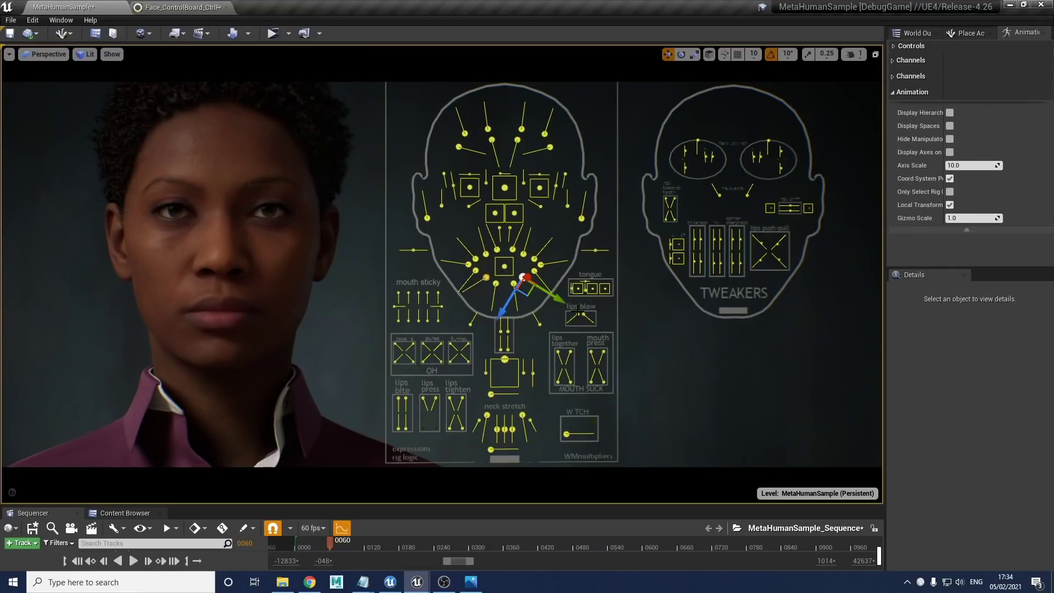
drag(526, 281, 610, 320)
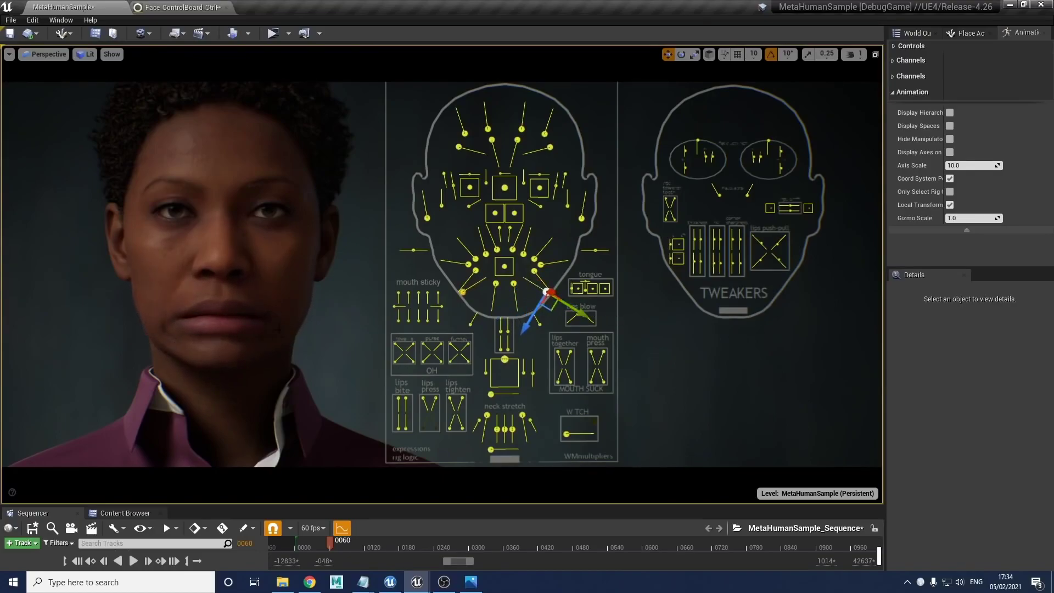
drag(583, 315, 561, 301)
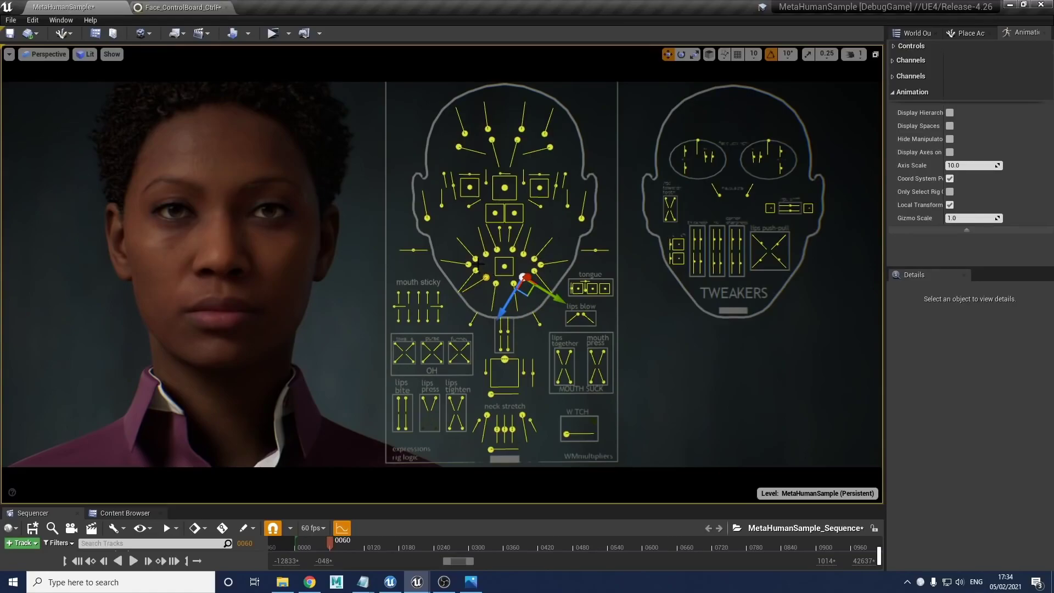
Raise the cheek control into a wide grin, then lower both cheeks and settle the mouth closed.
click(535, 257)
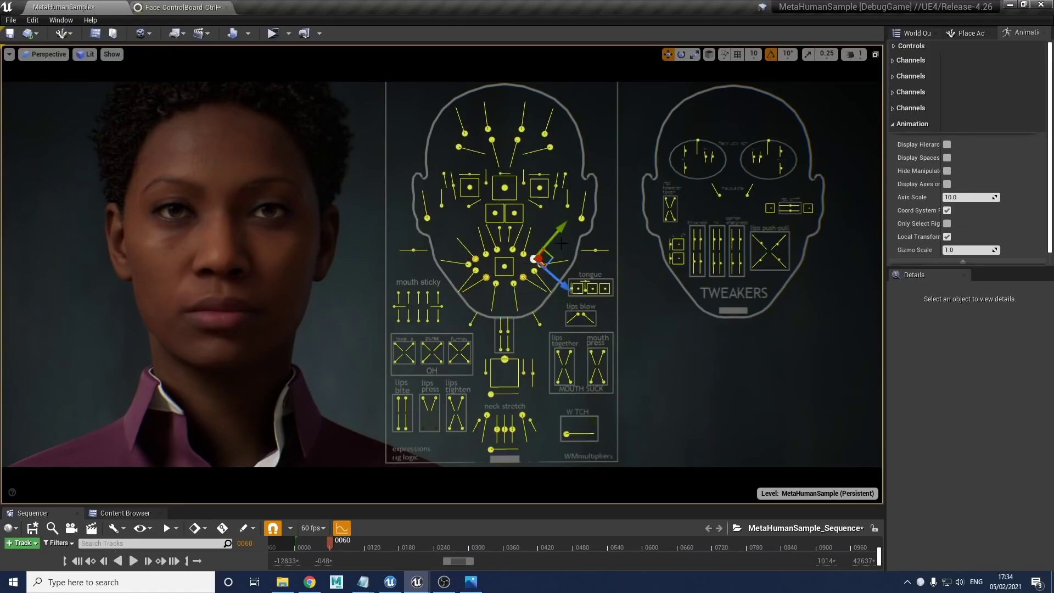
drag(562, 230, 573, 187)
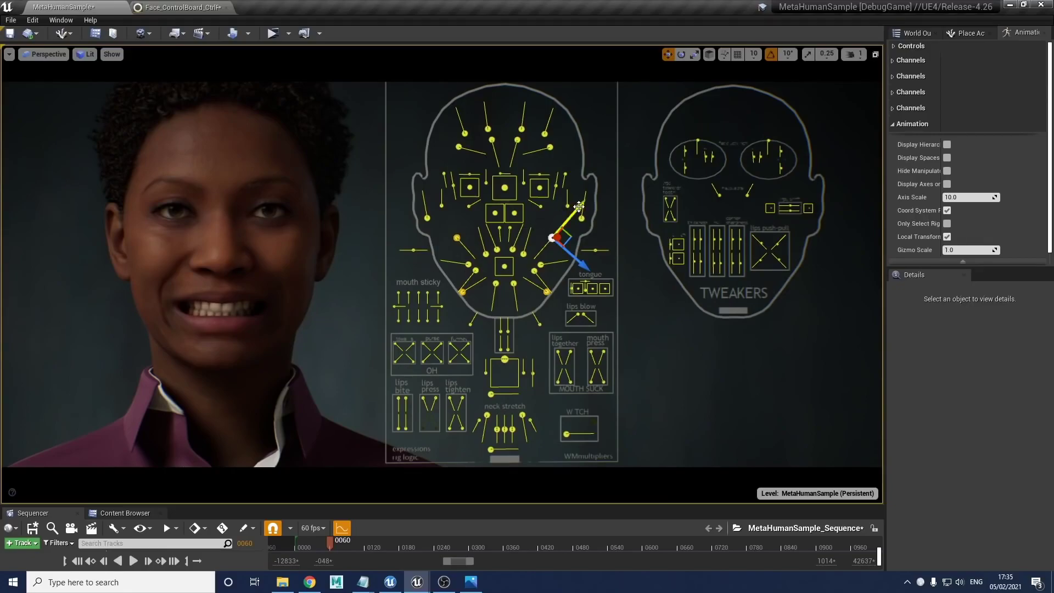
mouse_move(579, 207)
mouse_down()
mouse_move(561, 221)
mouse_move(583, 160)
mouse_move(552, 204)
mouse_move(574, 191)
mouse_up()
click(456, 238)
shift+click(553, 238)
mouse_move(582, 211)
mouse_down()
mouse_move(565, 230)
mouse_move(583, 200)
mouse_move(572, 226)
mouse_up()
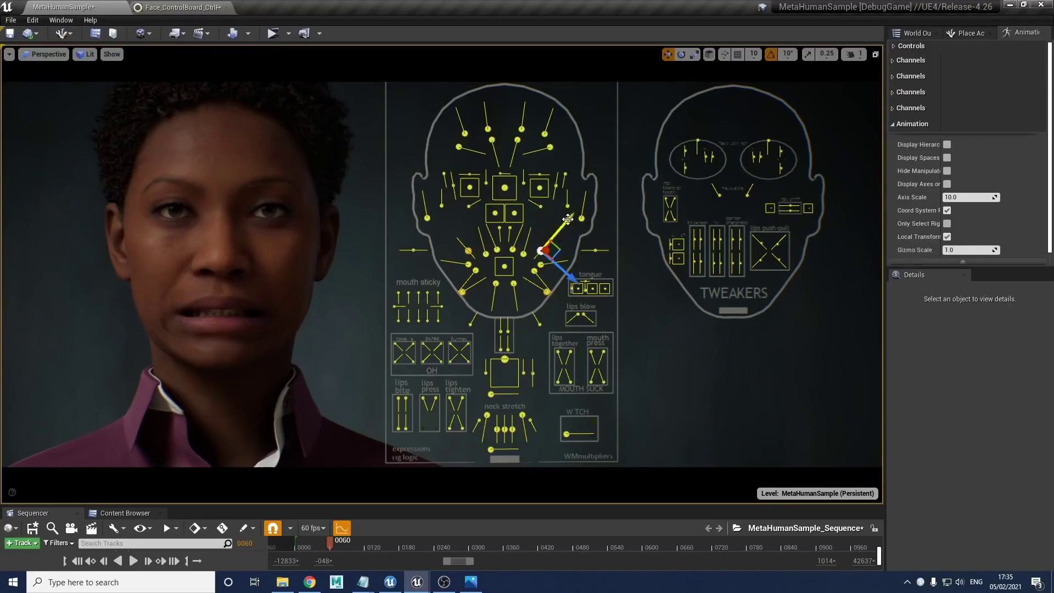
drag(565, 221, 559, 228)
click(538, 287)
drag(574, 308, 560, 299)
click(485, 255)
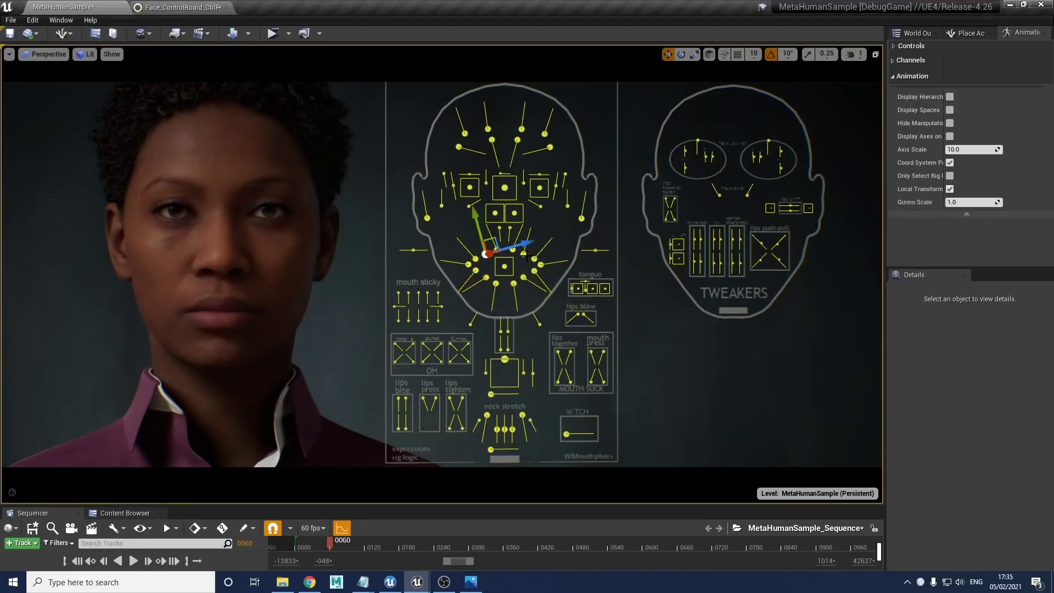
click(524, 254)
shift+click(524, 279)
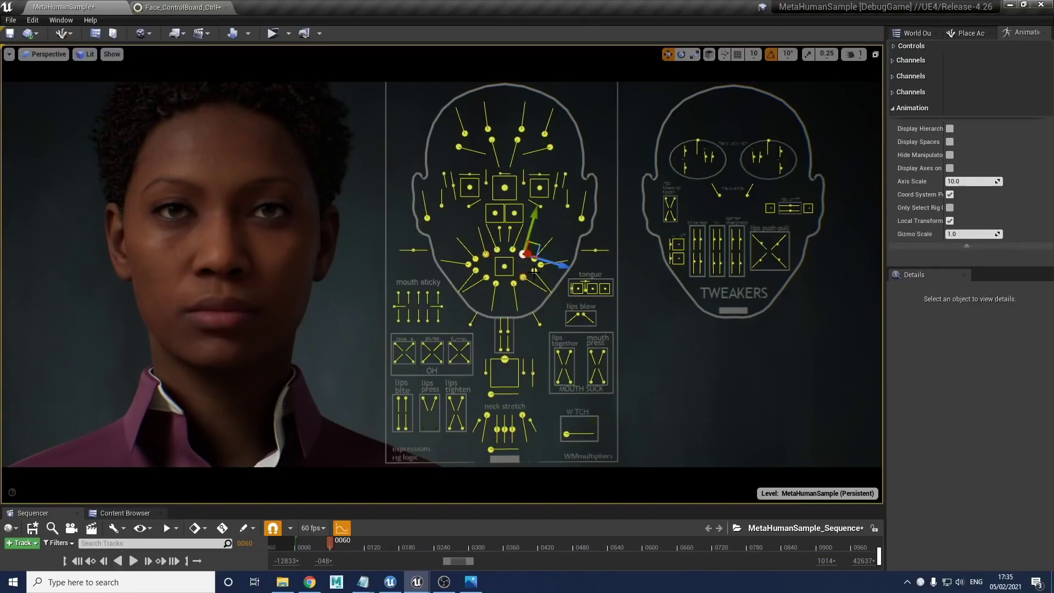
click(534, 272)
shift+click(524, 254)
shift+click(486, 255)
shift+click(475, 258)
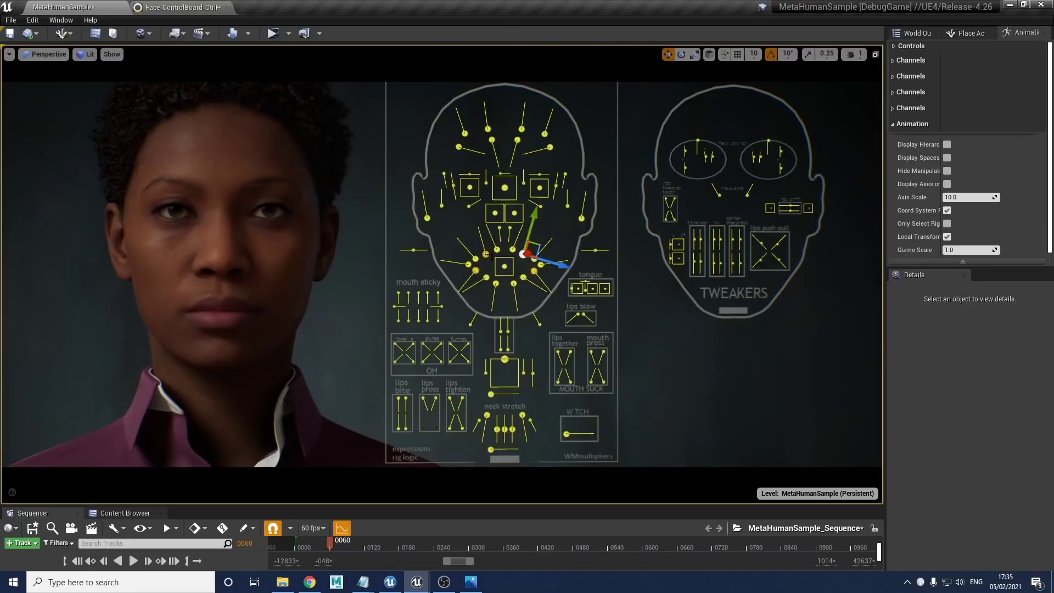
drag(535, 213, 523, 256)
mouse_move(530, 215)
mouse_down()
mouse_move(542, 158)
mouse_move(538, 226)
mouse_up()
drag(532, 217, 541, 169)
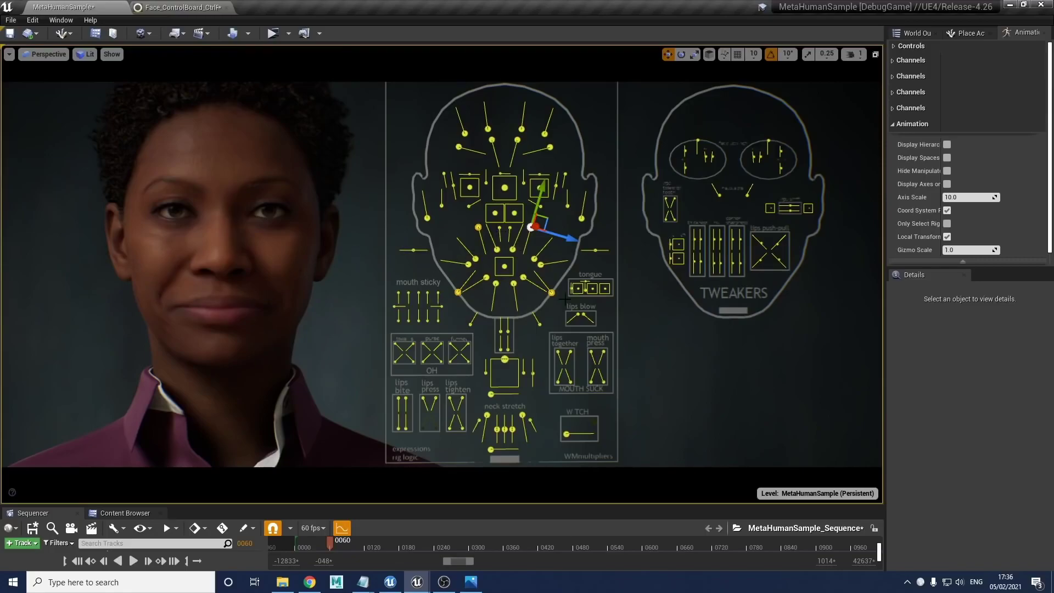
mouse_move(539, 206)
mouse_down()
mouse_move(525, 235)
mouse_move(532, 185)
mouse_move(524, 212)
mouse_up()
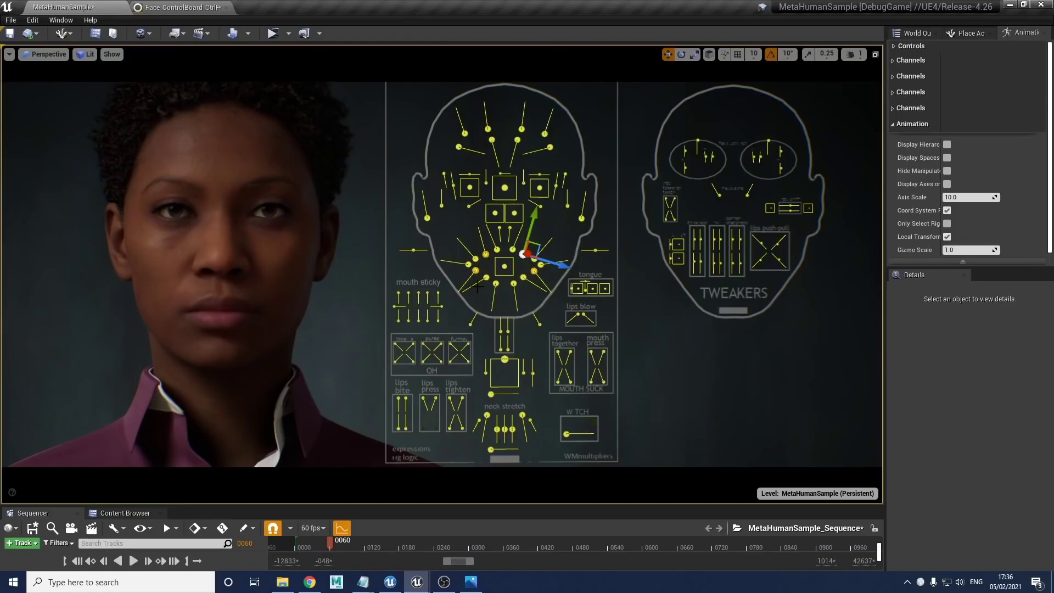
click(497, 249)
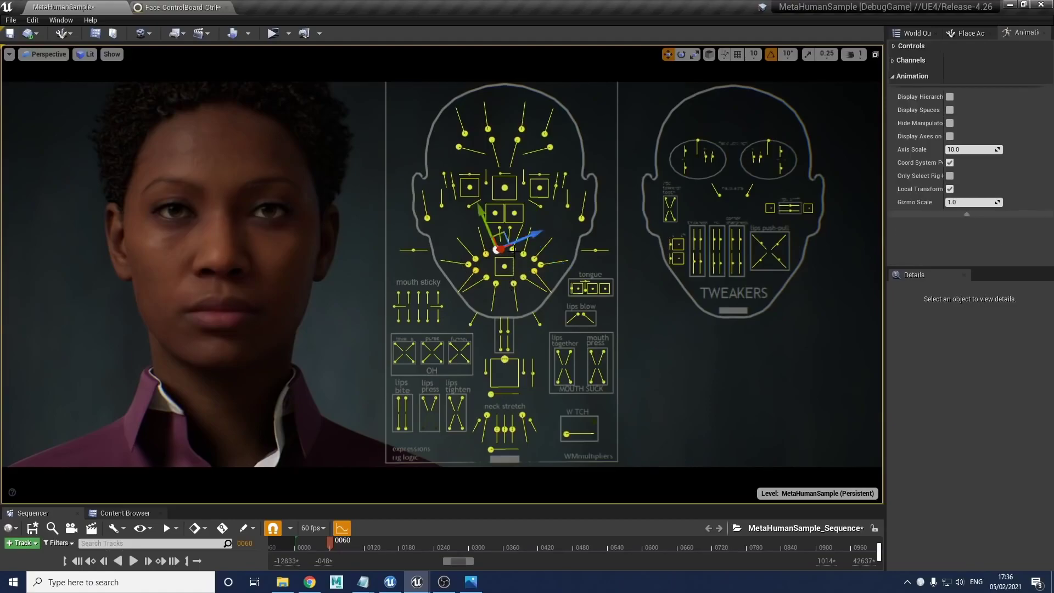
Raise both upper-lip controls into a sneer, leaving the lips slightly parted over the upper teeth.
ctrl+click(515, 251)
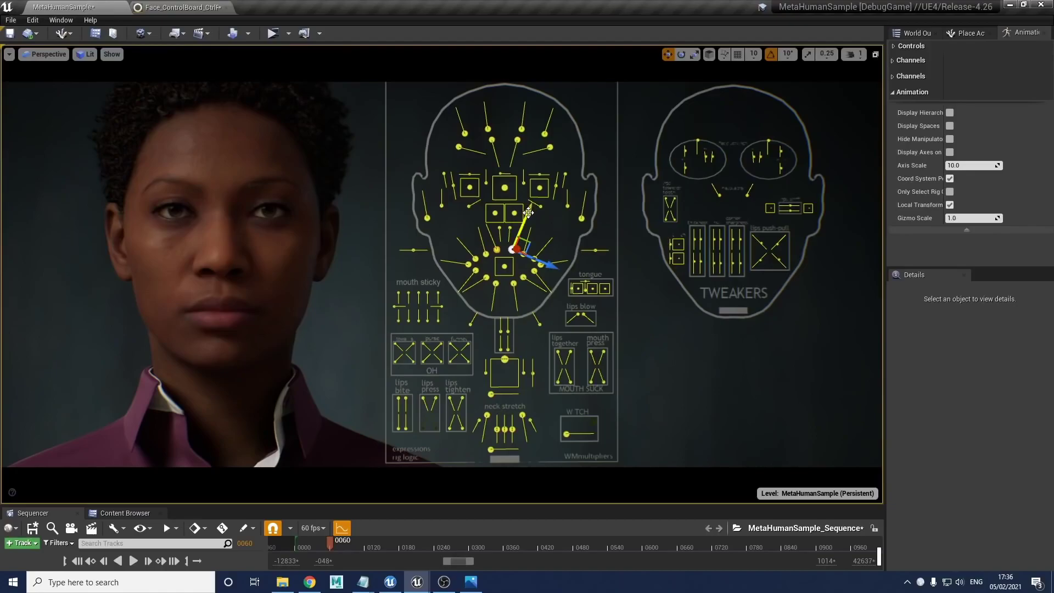
mouse_move(528, 212)
mouse_down()
mouse_move(537, 180)
mouse_move(519, 231)
mouse_move(528, 186)
mouse_move(517, 228)
mouse_move(527, 189)
mouse_move(517, 227)
mouse_move(527, 202)
mouse_up()
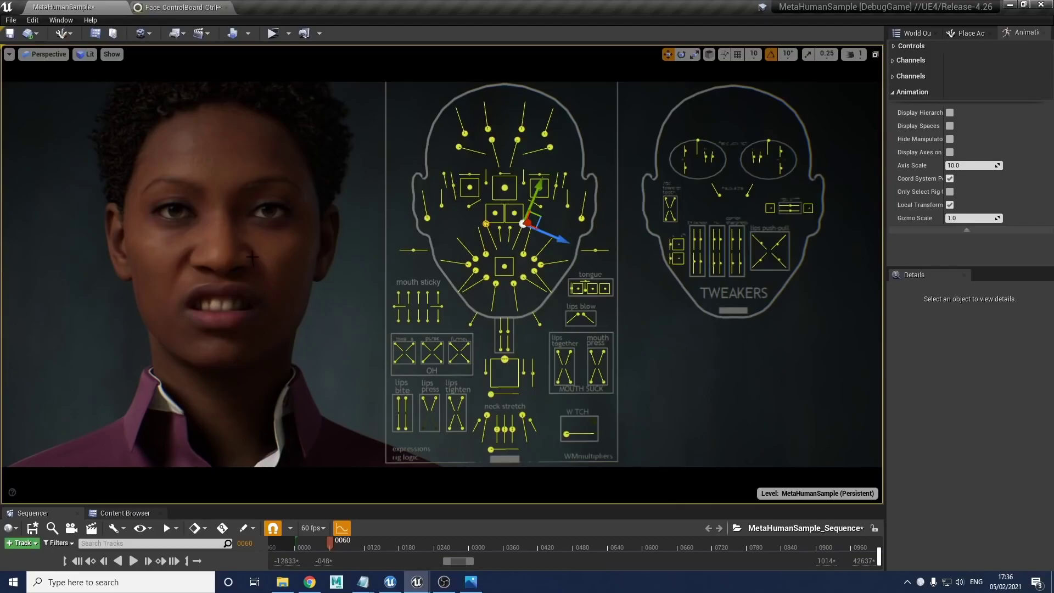
drag(538, 181, 529, 222)
Drop the jaw control to open the mouth wide, then raise it closed.
click(496, 284)
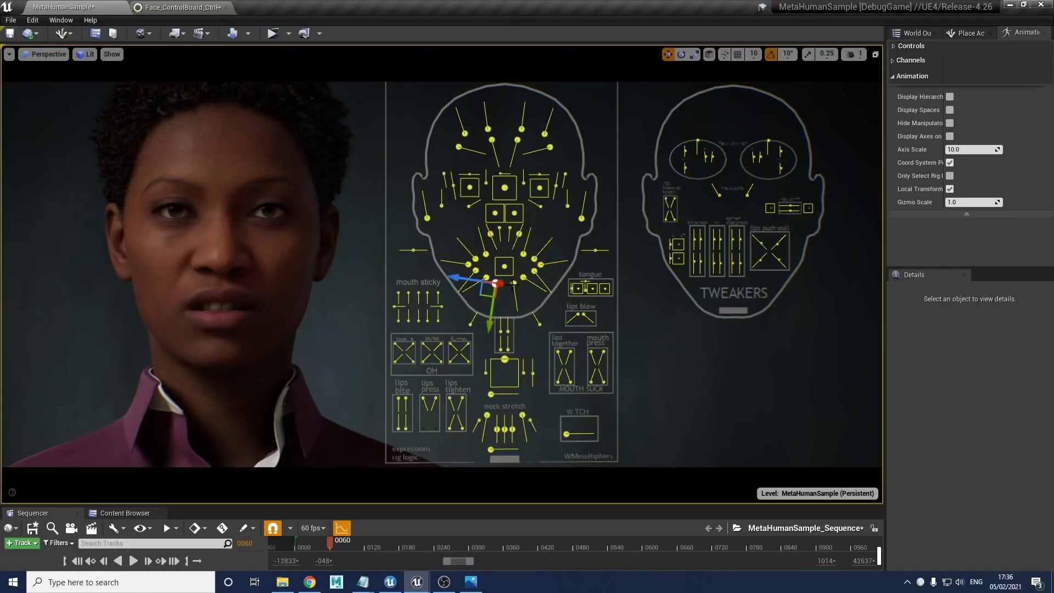
click(514, 285)
drag(522, 325, 497, 355)
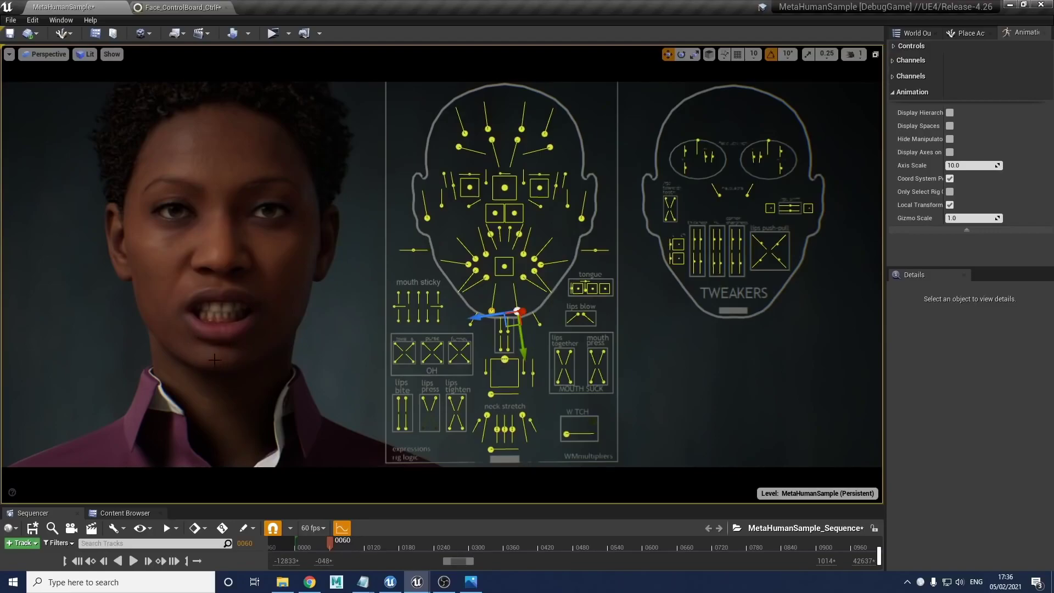
drag(521, 351, 514, 324)
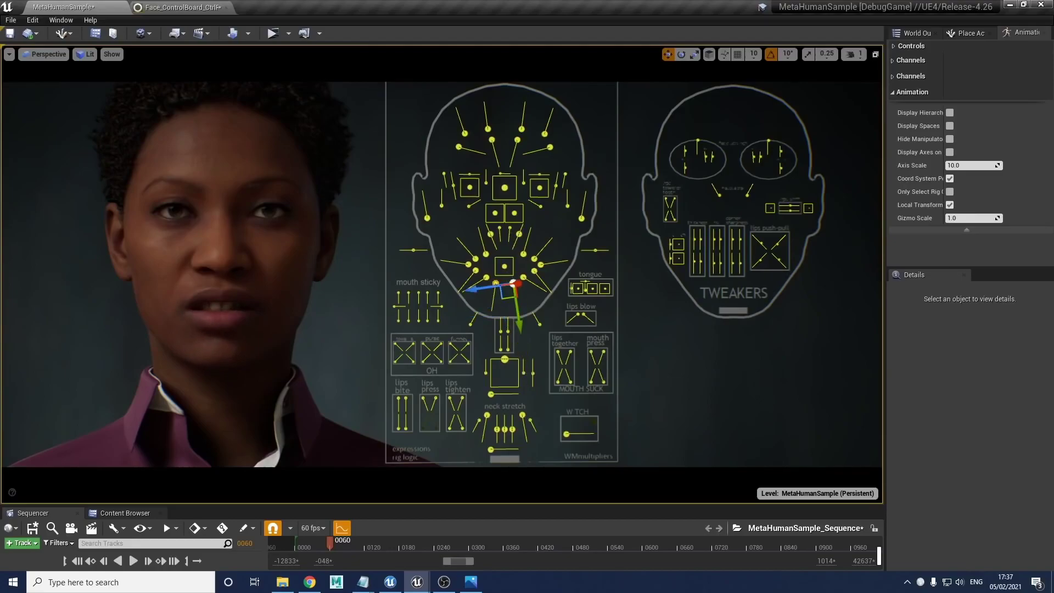
Lower both upper-lip controls so the lips close fully.
click(519, 235)
shift+click(490, 234)
drag(527, 219, 520, 242)
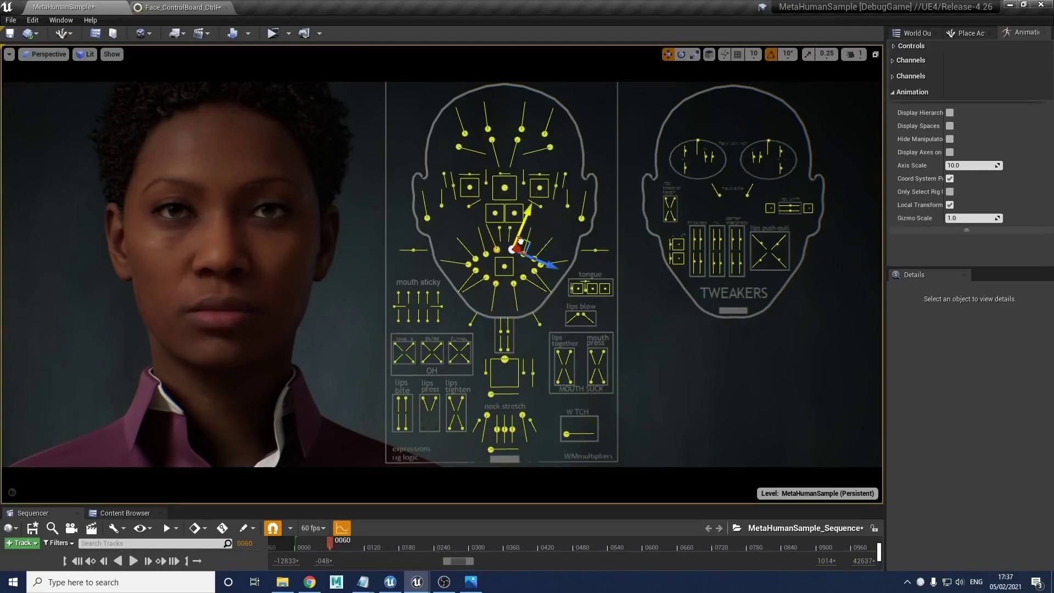
Raise CTRL_C_jaw and push the lips into a pout, then part the mouth slightly.
click(502, 348)
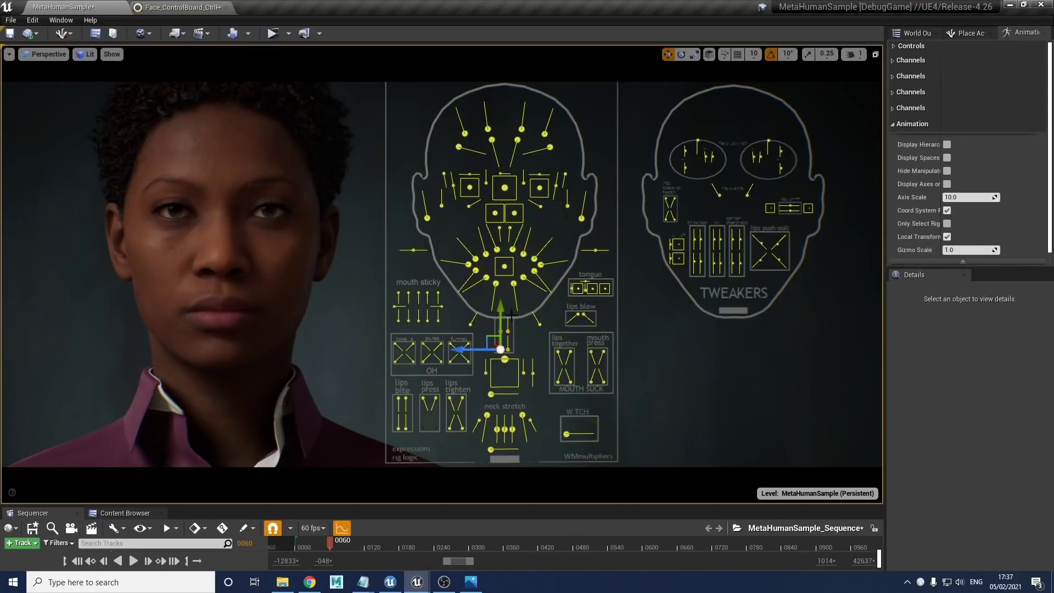
mouse_move(501, 303)
mouse_down()
mouse_move(501, 289)
mouse_move(505, 312)
mouse_move(504, 300)
mouse_up()
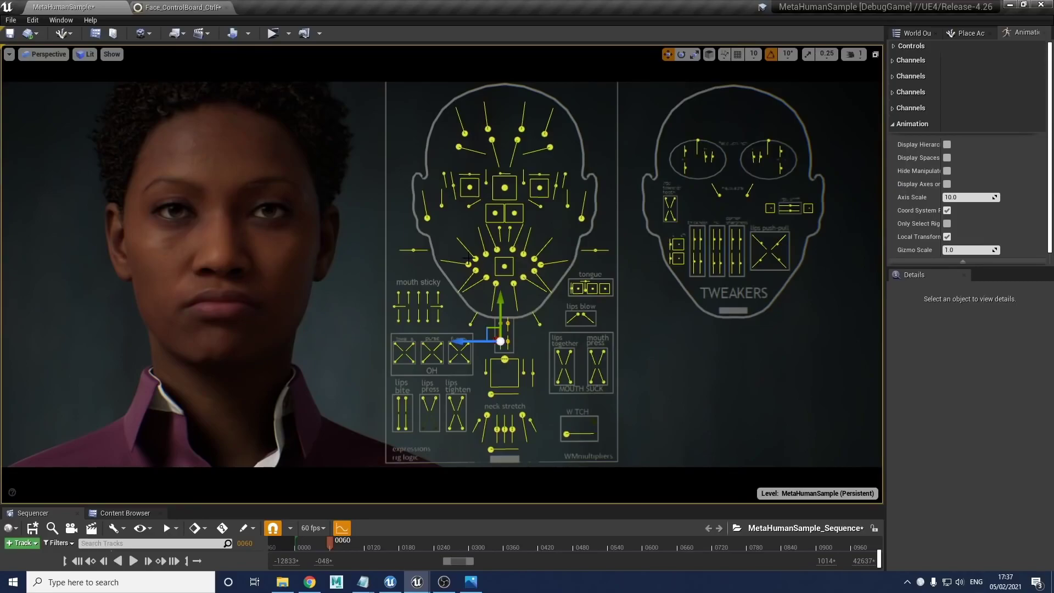
drag(499, 306, 499, 306)
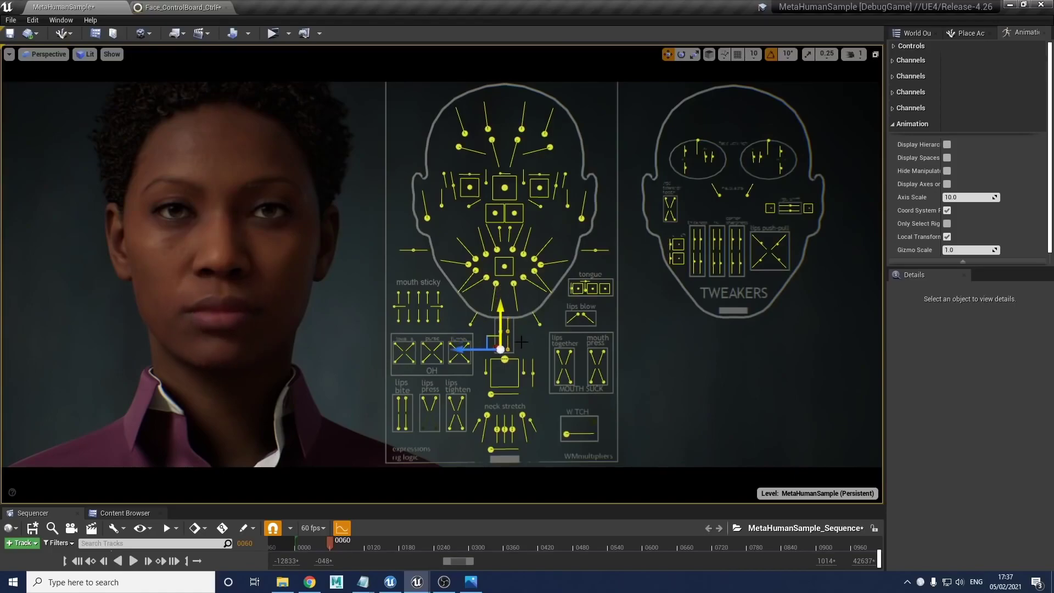
click(499, 337)
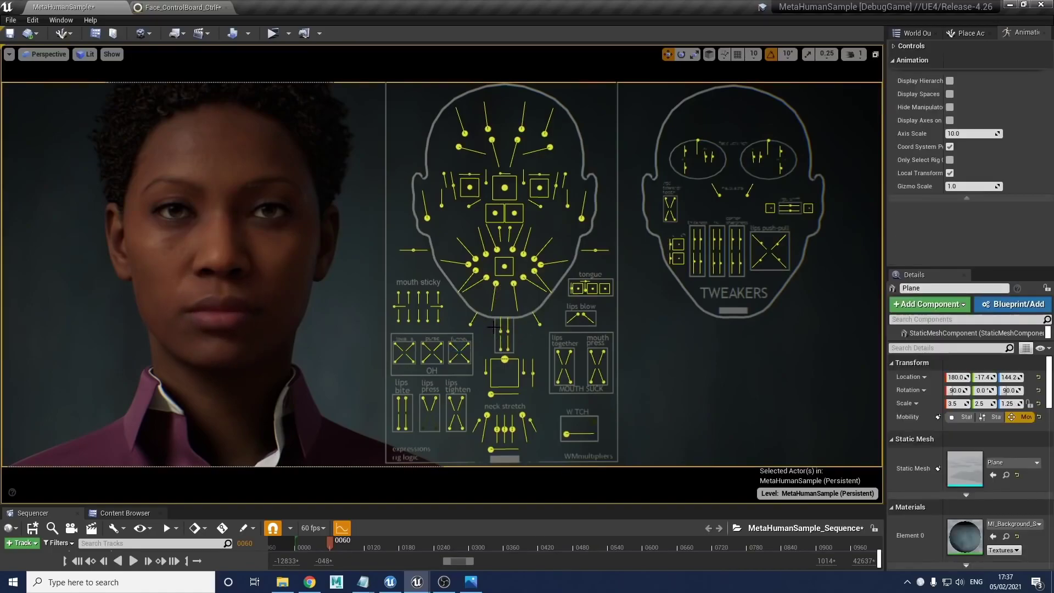
click(502, 329)
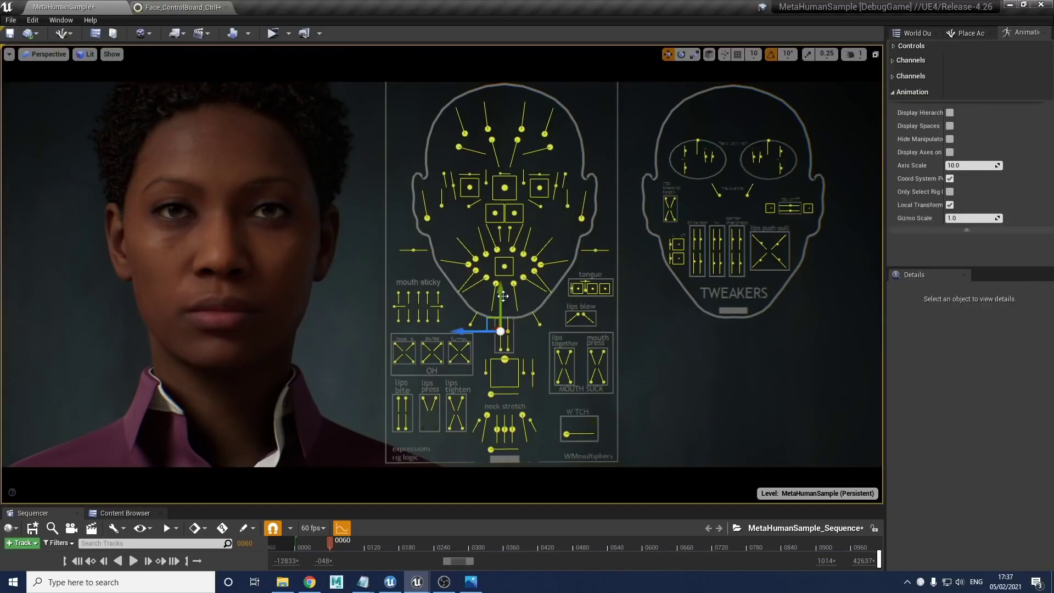
drag(500, 288, 507, 320)
Open the jaw, press the lips together, then return the jaw to Y 0.0 and deselect.
click(504, 359)
drag(505, 378, 504, 385)
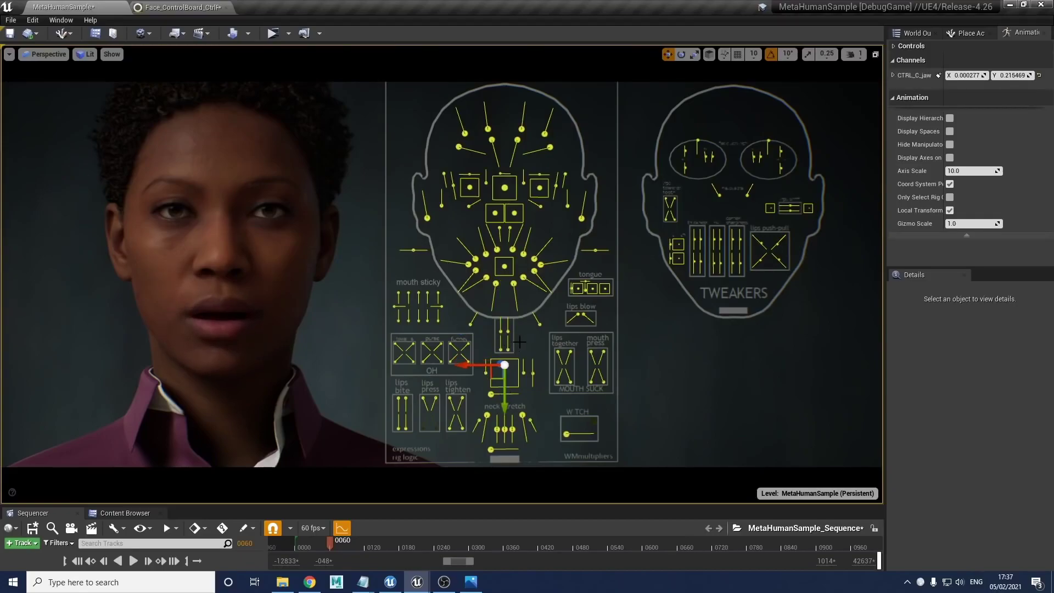
click(499, 347)
drag(501, 302, 500, 299)
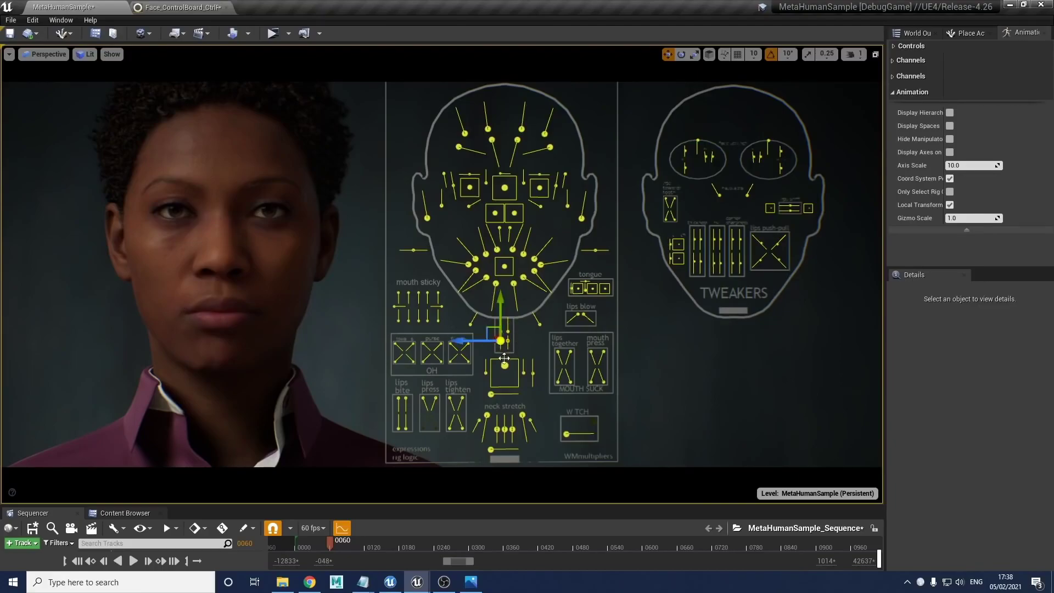
drag(504, 353, 508, 364)
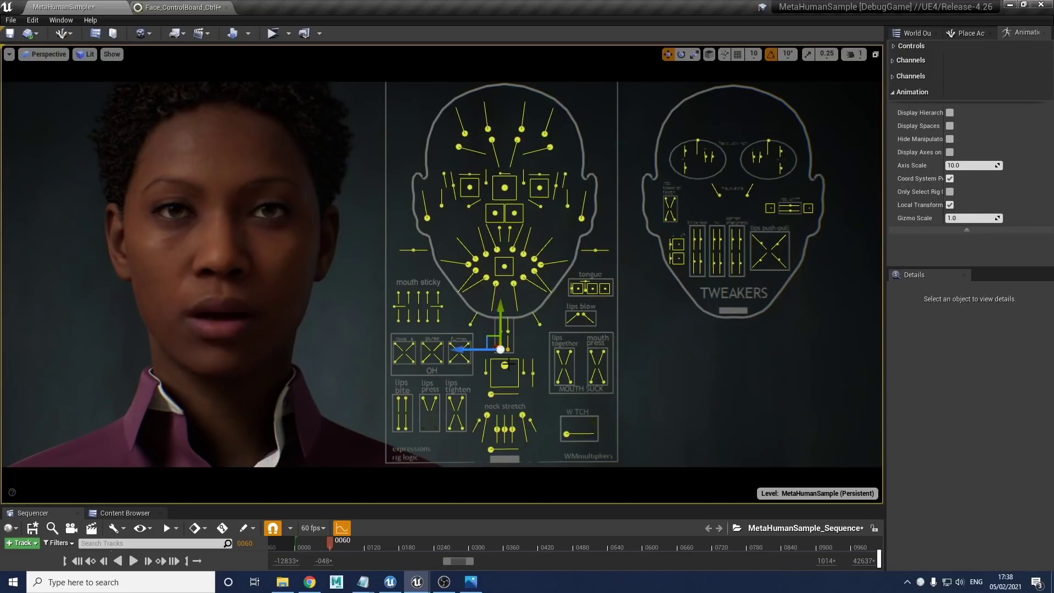
click(505, 365)
drag(504, 406, 504, 393)
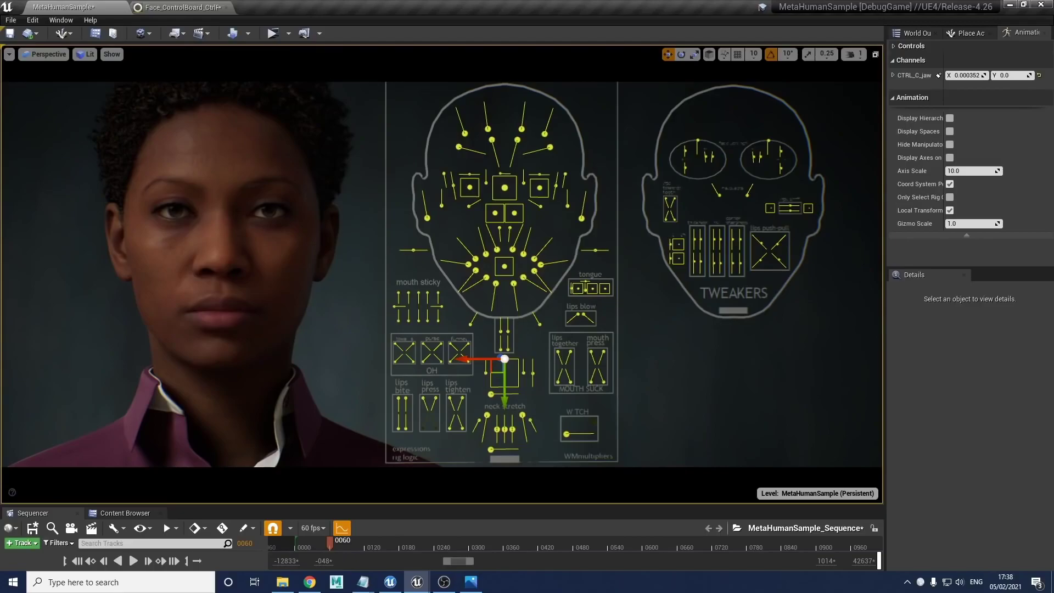
click(554, 343)
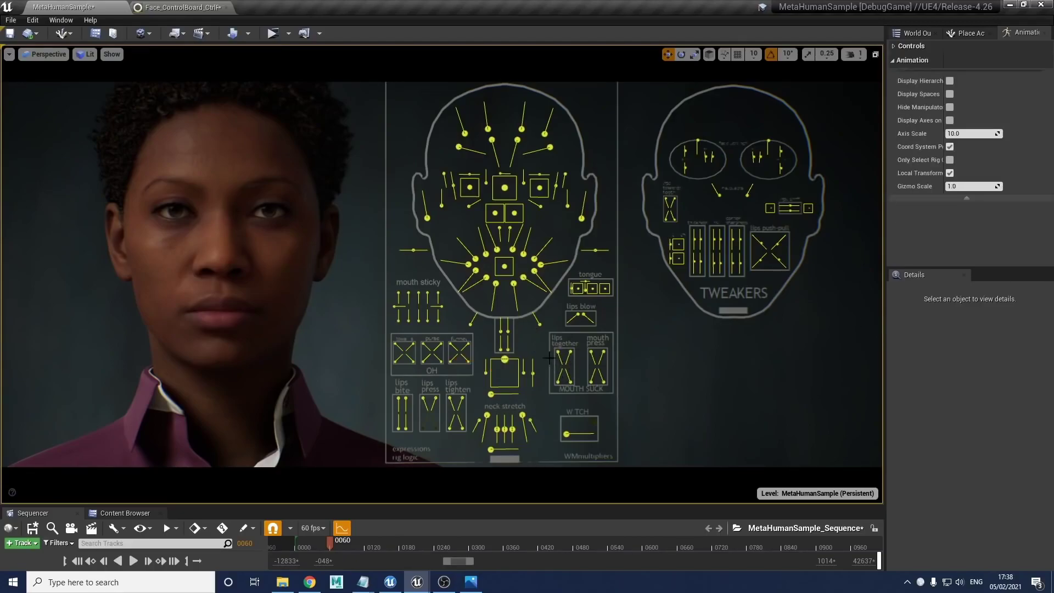
Pull the MOUTH SUCK lips-together control down, lower CTRL_C_jaw to Y 1.0, then raise lips-together again.
click(570, 352)
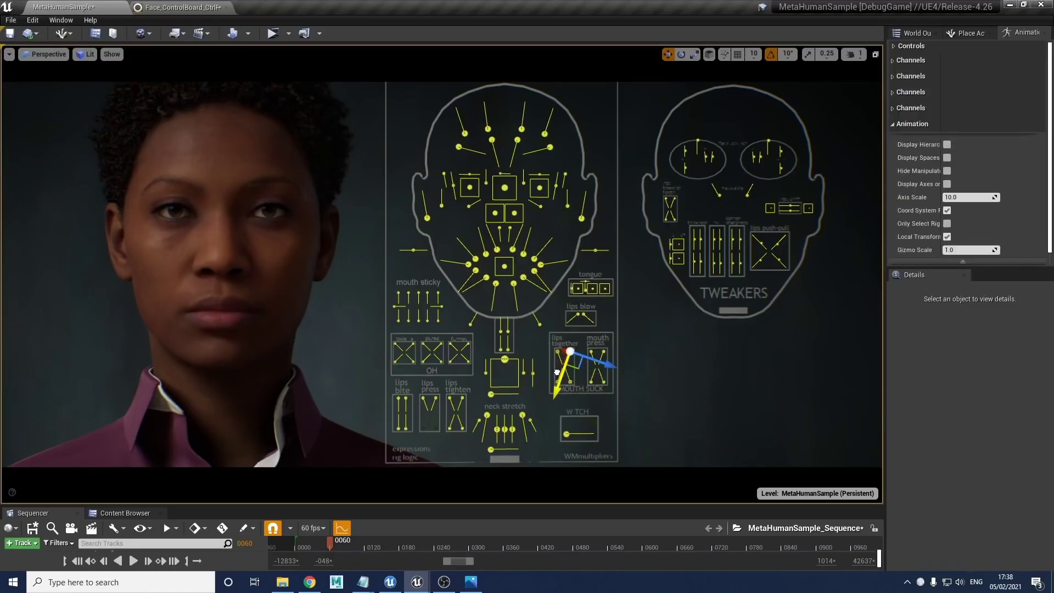
drag(547, 389, 548, 416)
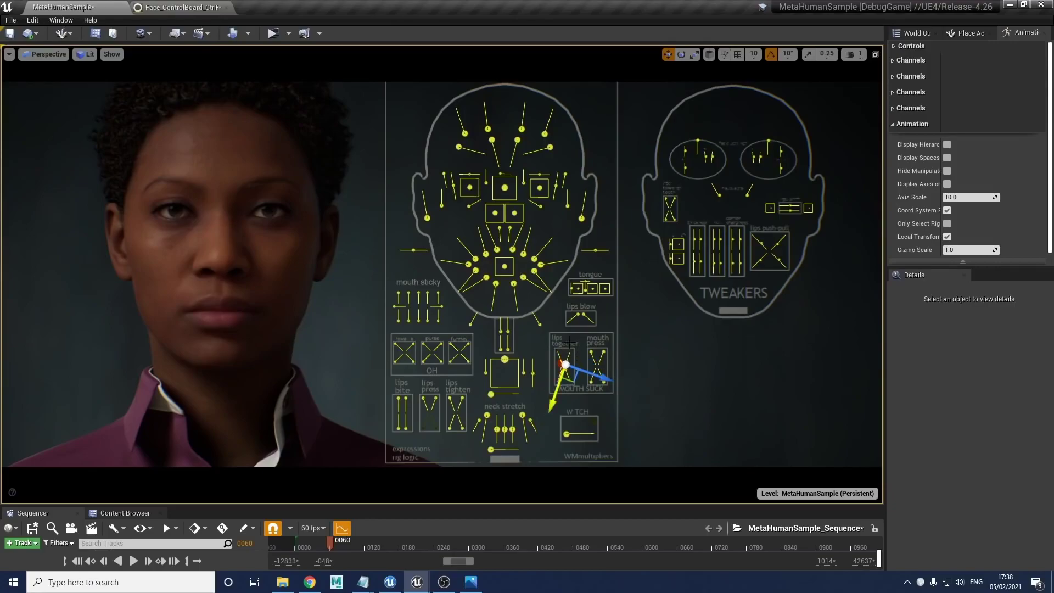
click(505, 360)
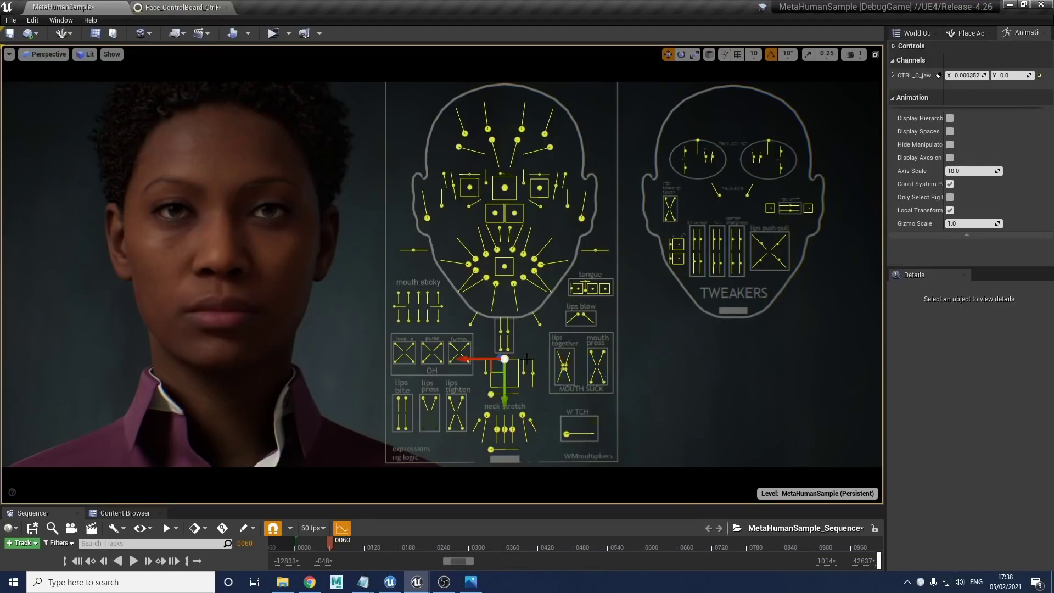
drag(504, 396, 497, 438)
click(565, 363)
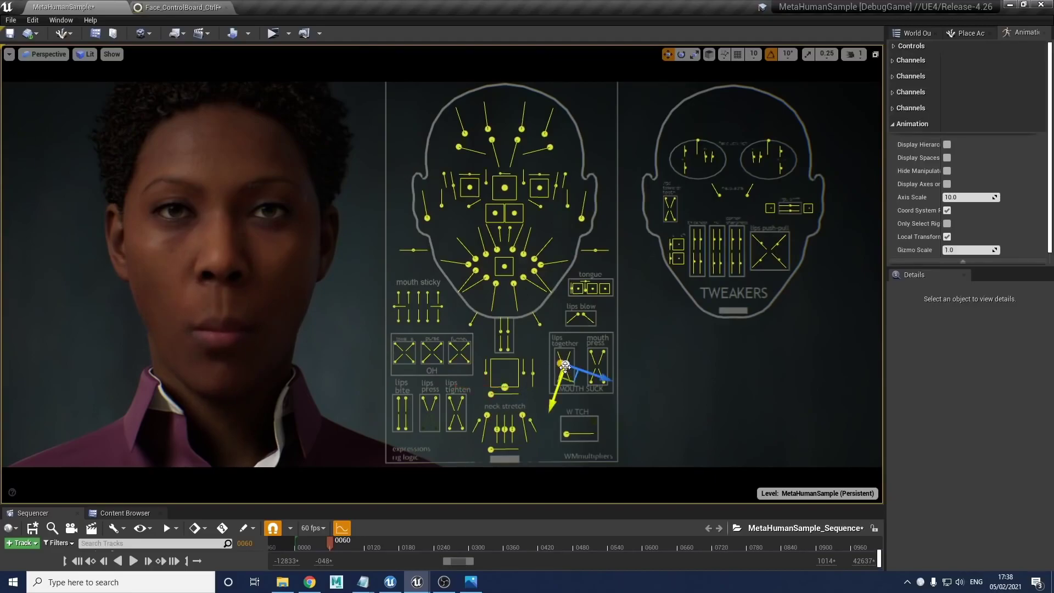
drag(553, 406, 561, 384)
Raise the jaw closed and move the lips-together control back up, then deselect.
click(505, 387)
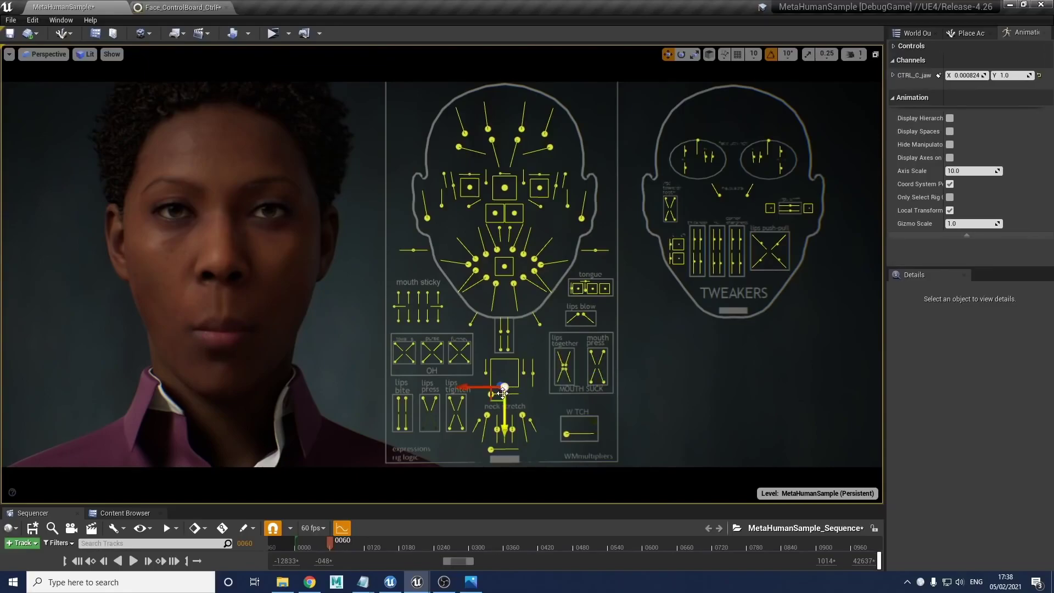
drag(496, 399, 491, 367)
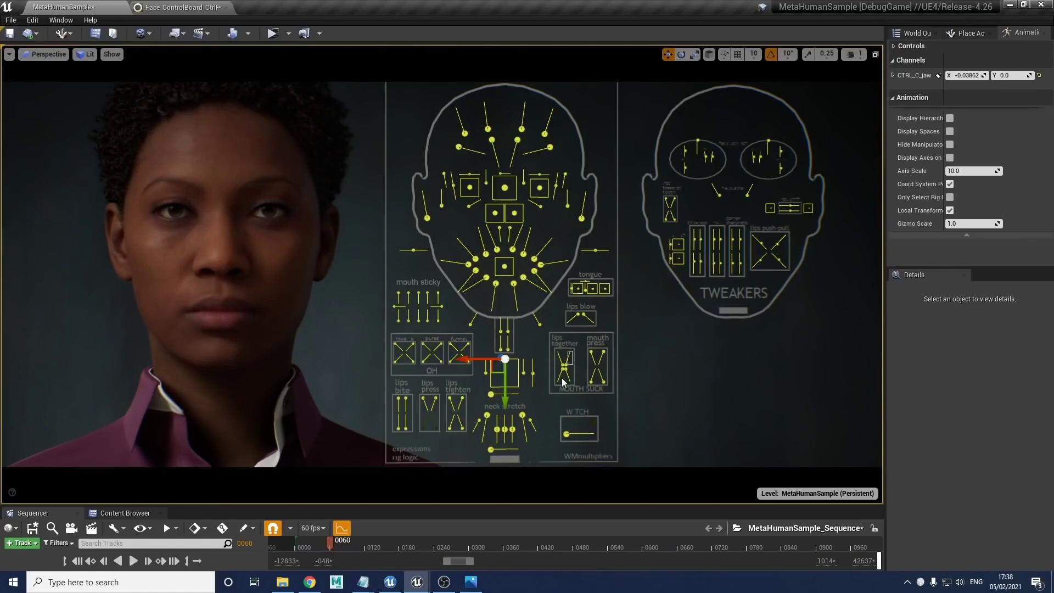
click(565, 364)
drag(566, 364, 570, 352)
click(504, 360)
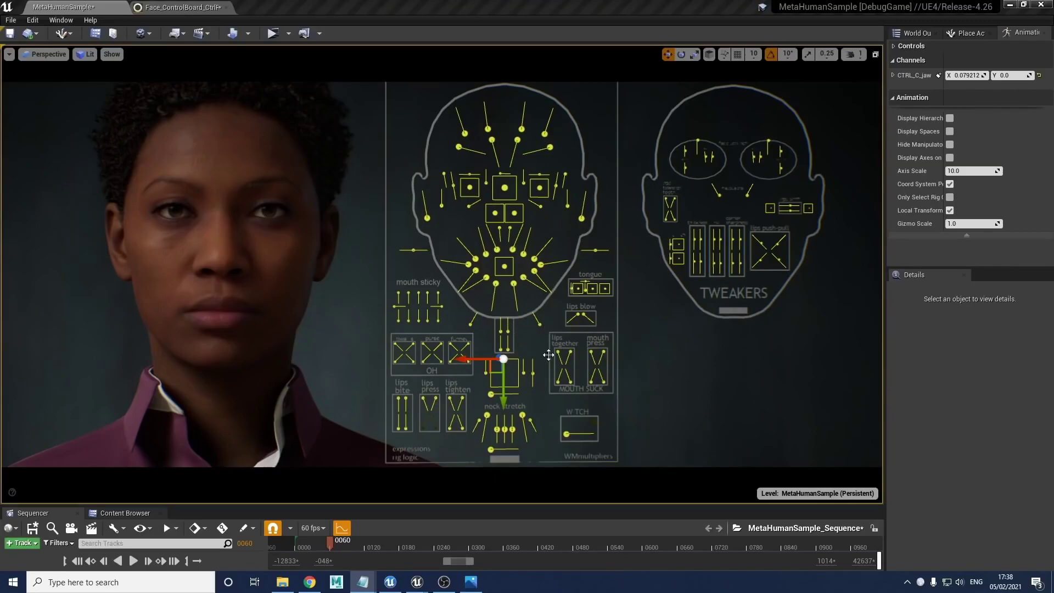
click(465, 336)
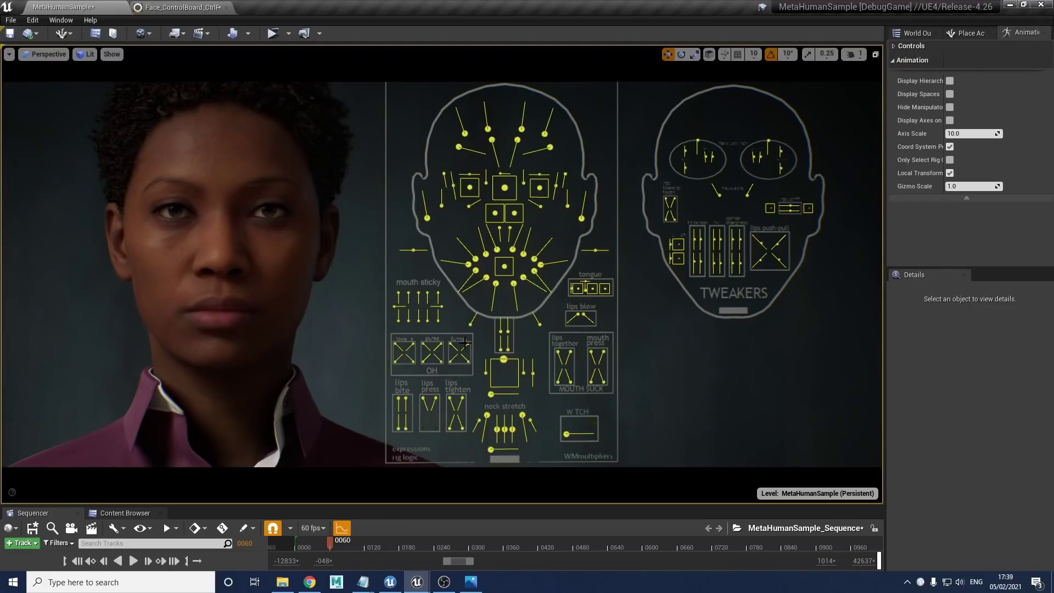
Drag the OH box funnel control down into a funnel mouth and back, then nudge it.
click(449, 367)
drag(478, 374, 485, 384)
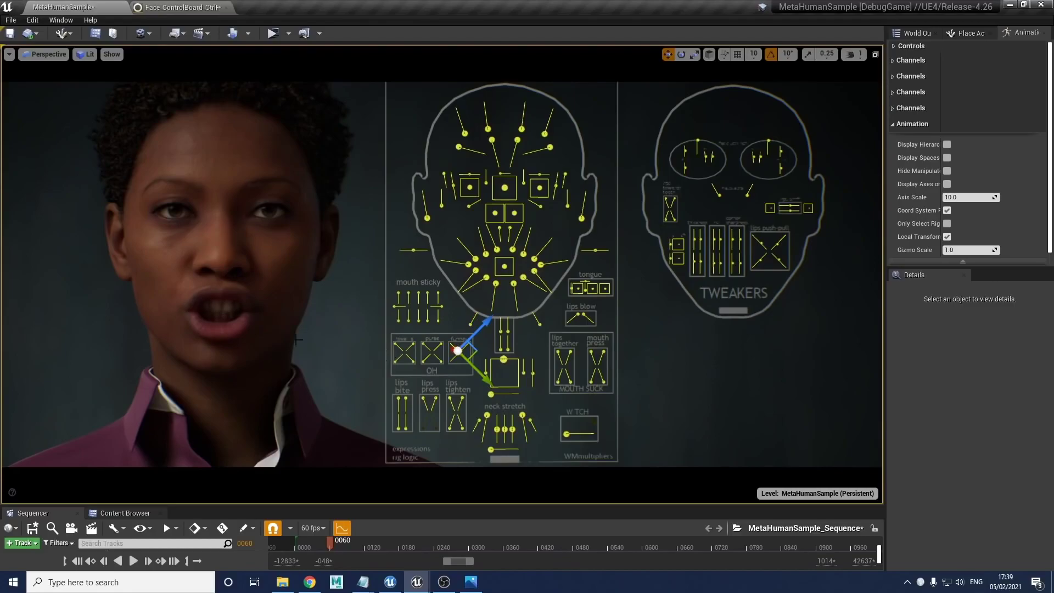
drag(484, 378, 475, 370)
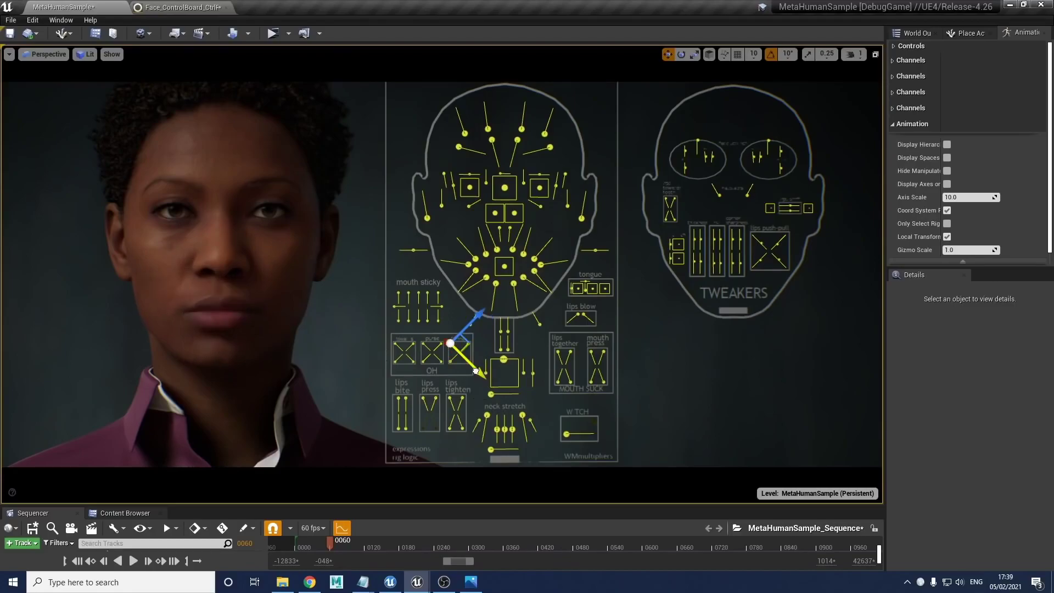
click(468, 340)
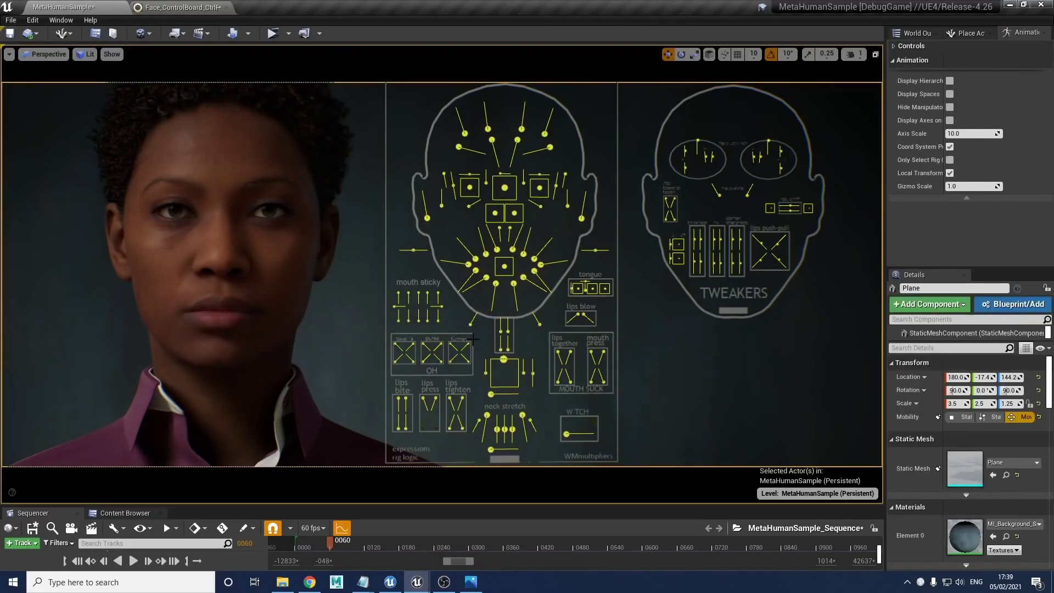
click(465, 347)
drag(438, 375, 436, 378)
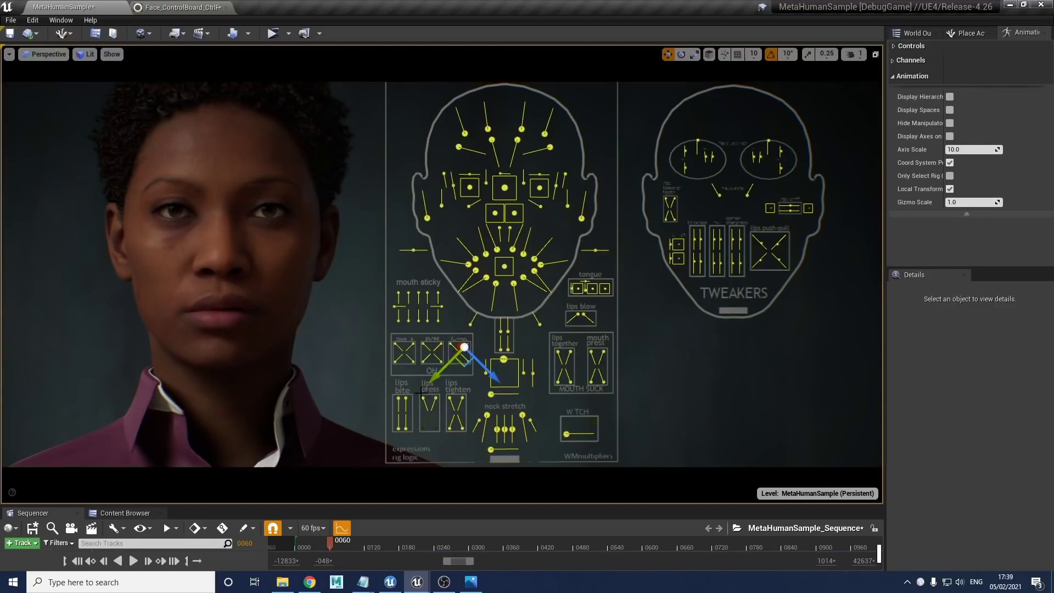
drag(434, 378, 433, 379)
Undo a stray raise of the cheek control above the OH box with Ctrl+Z.
click(514, 249)
drag(525, 215, 528, 206)
key(ctrl+z)
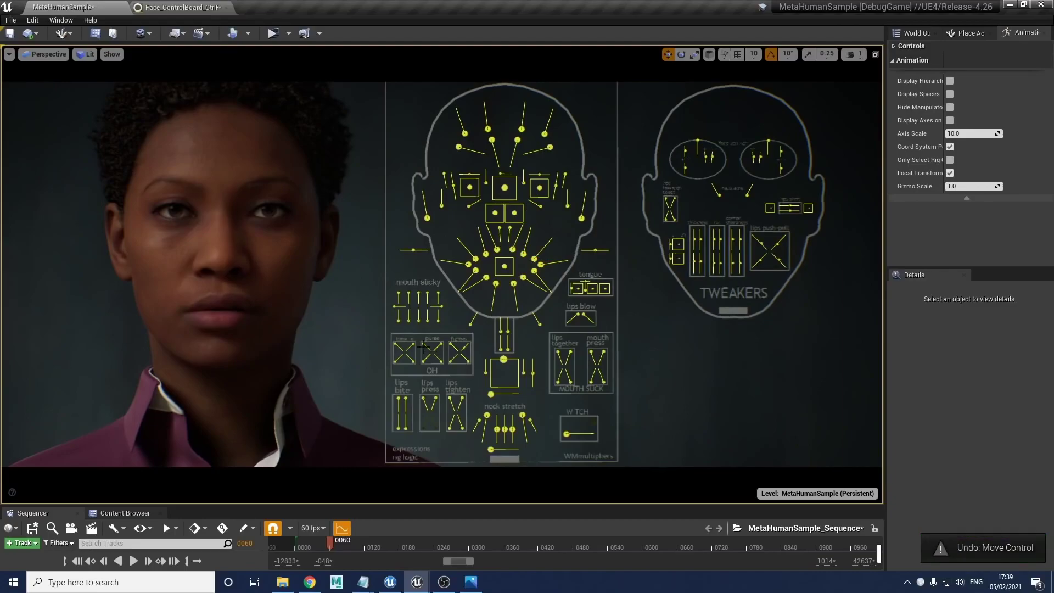
click(462, 348)
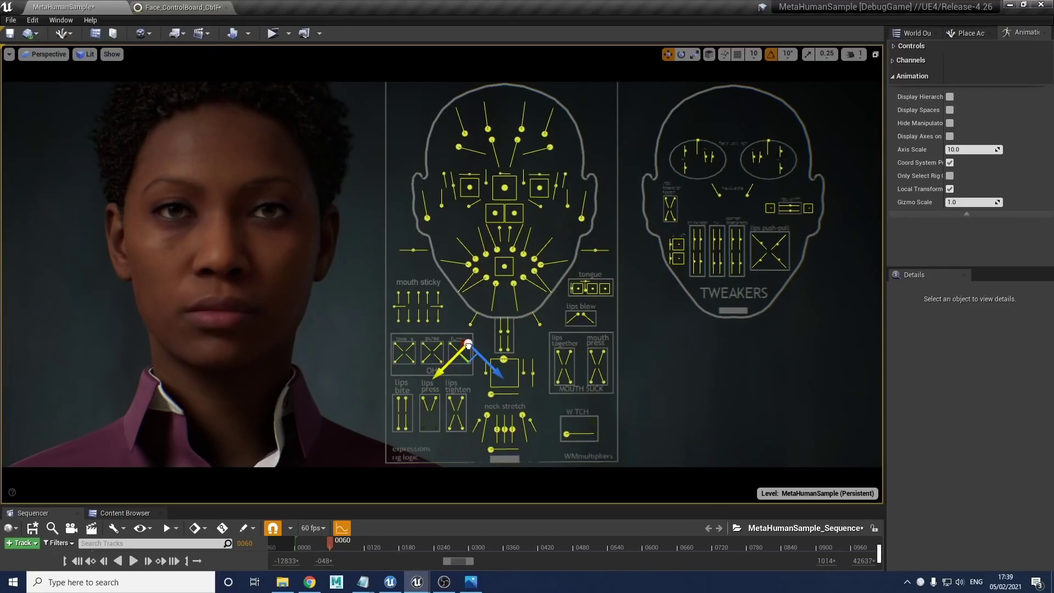
click(457, 338)
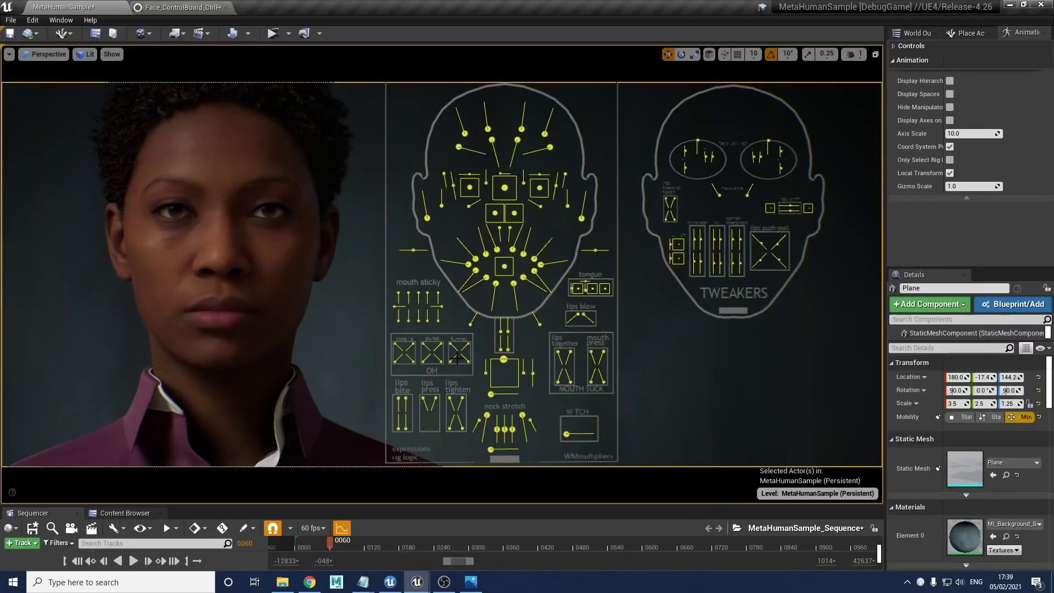
Move the leftmost OH control up and right, then lower CTRL_C_jaw to about Y 0.41.
click(441, 341)
click(422, 362)
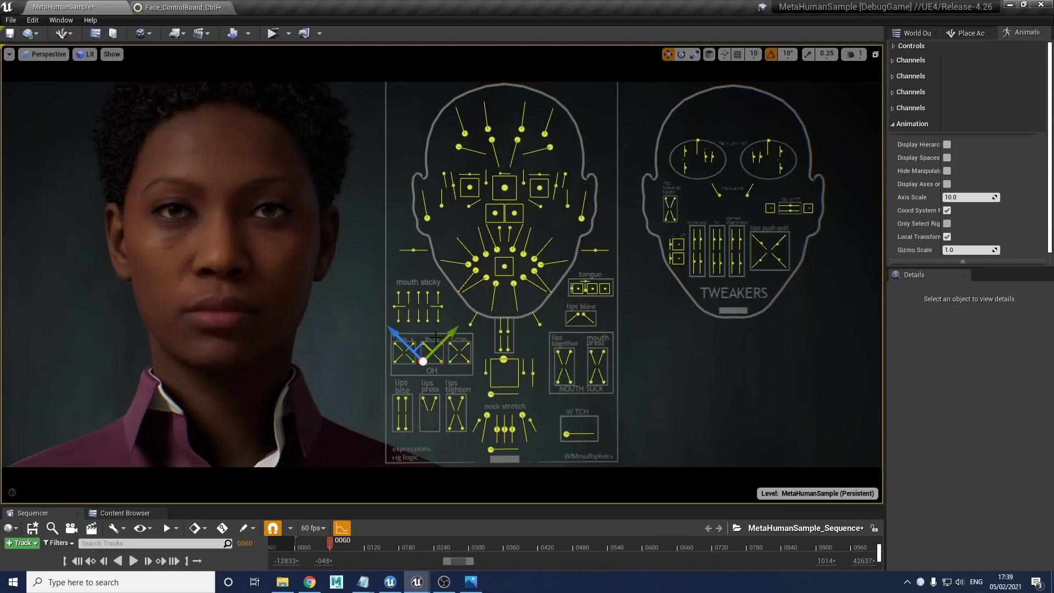
drag(453, 331, 467, 320)
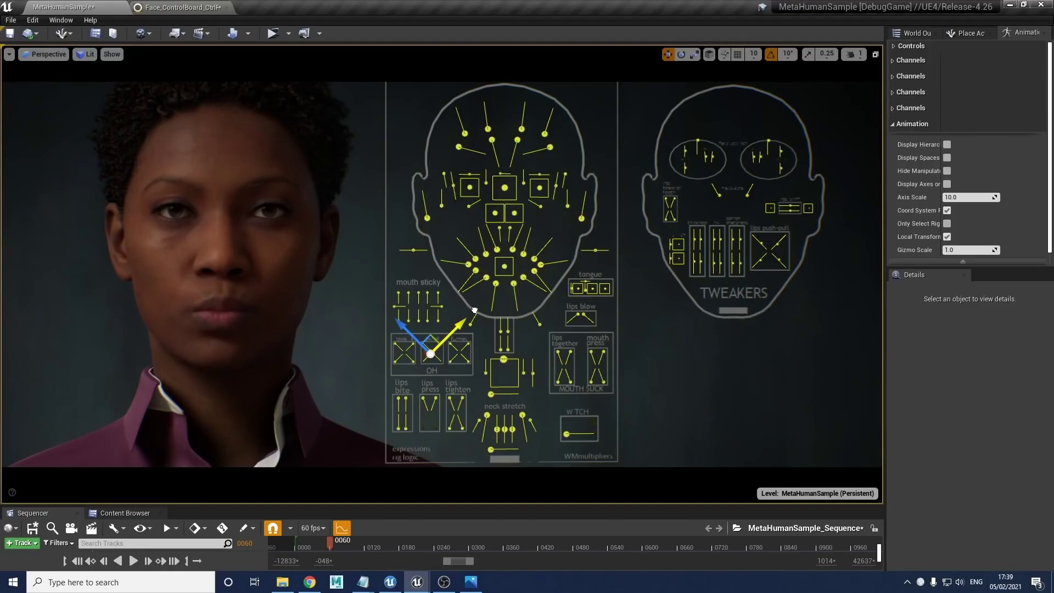
click(504, 359)
drag(504, 382, 504, 393)
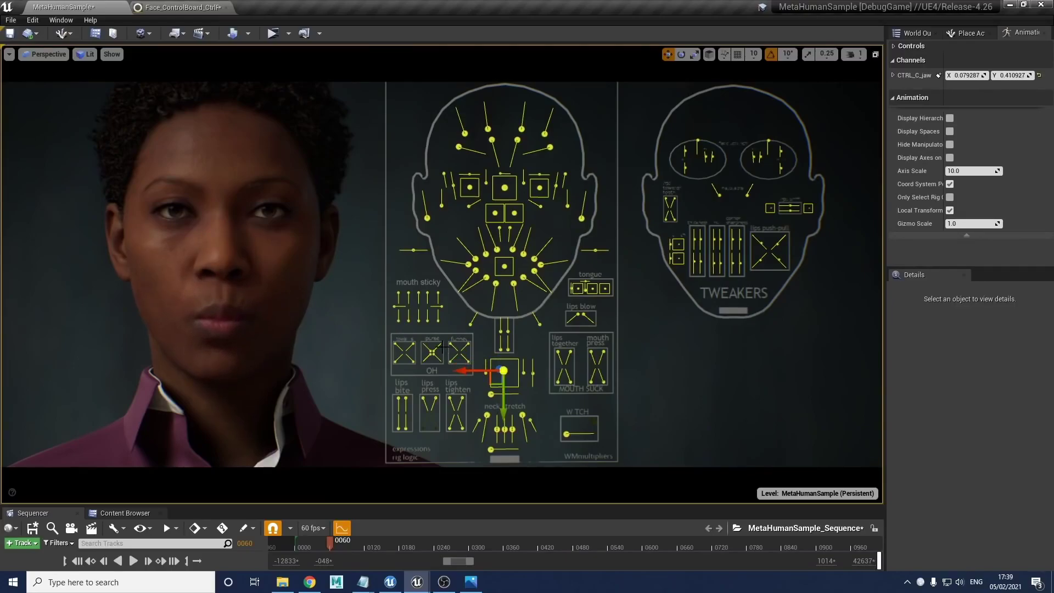
Adjust the OH funnel control sideways, then raise CTRL_C_jaw to close the mouth.
click(470, 363)
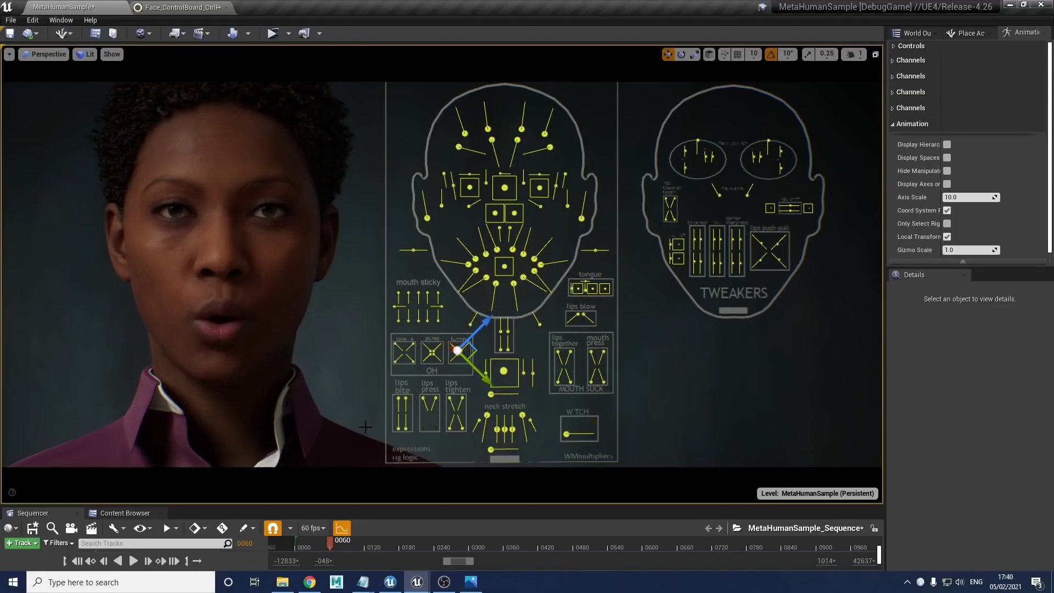
drag(490, 378, 387, 374)
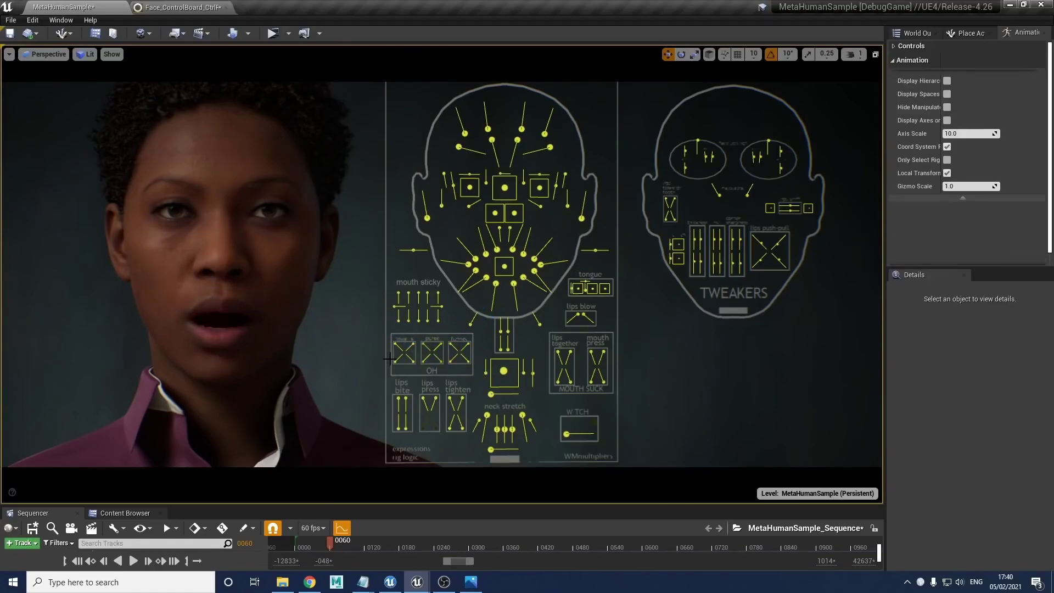
click(504, 370)
drag(503, 371, 504, 359)
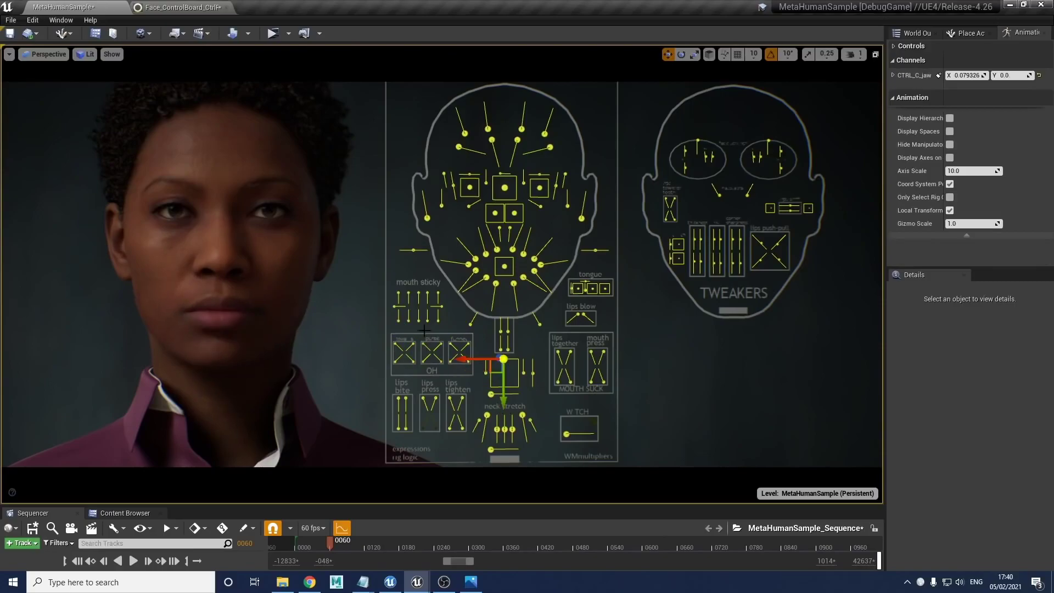
Push the leftmost OH control into its mouth shape, ease it back, and deselect.
click(387, 370)
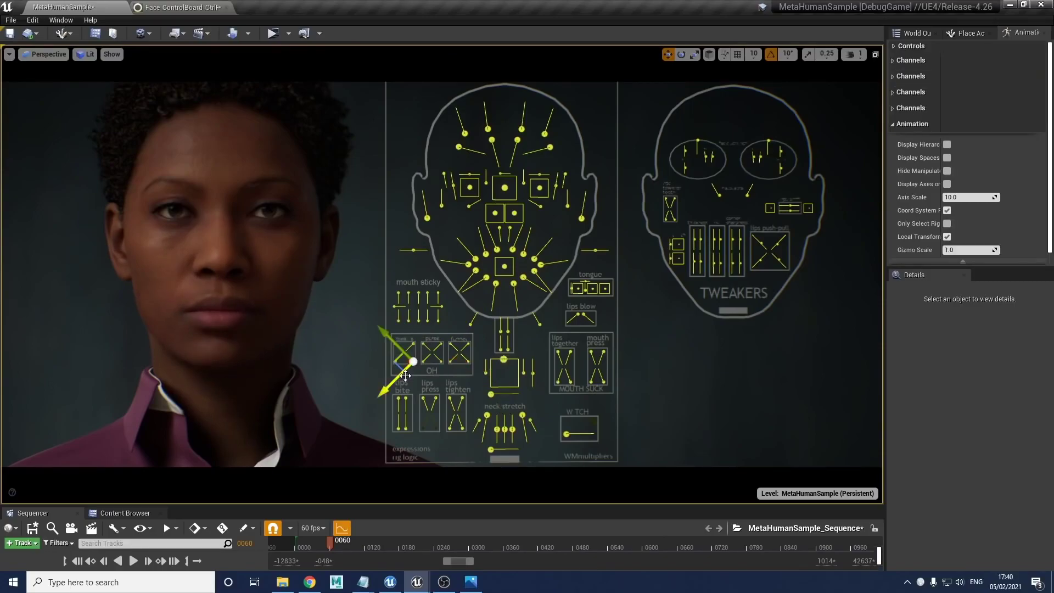
drag(391, 339, 377, 328)
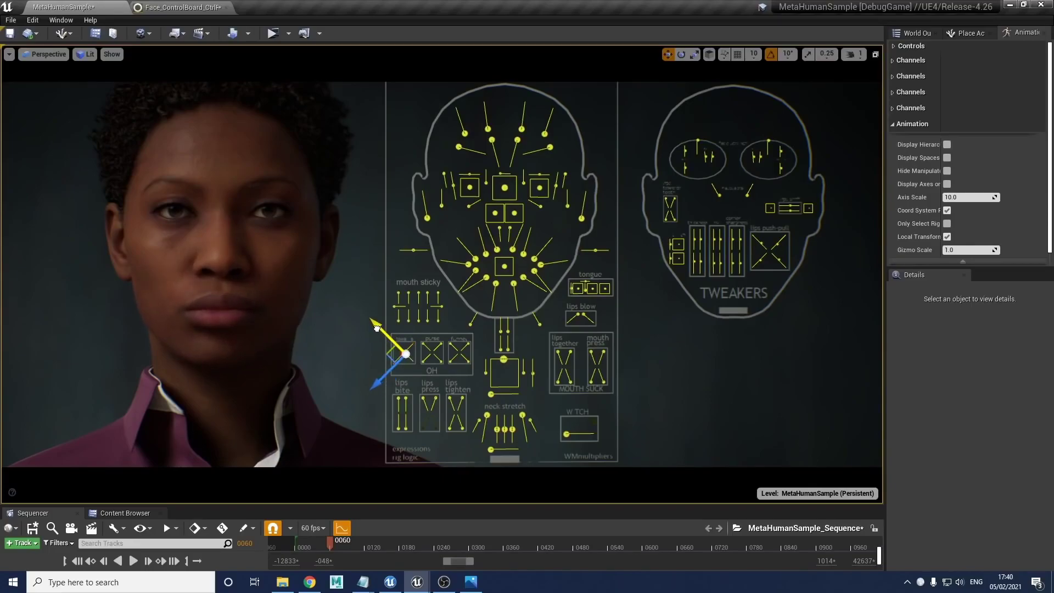
drag(377, 327, 416, 374)
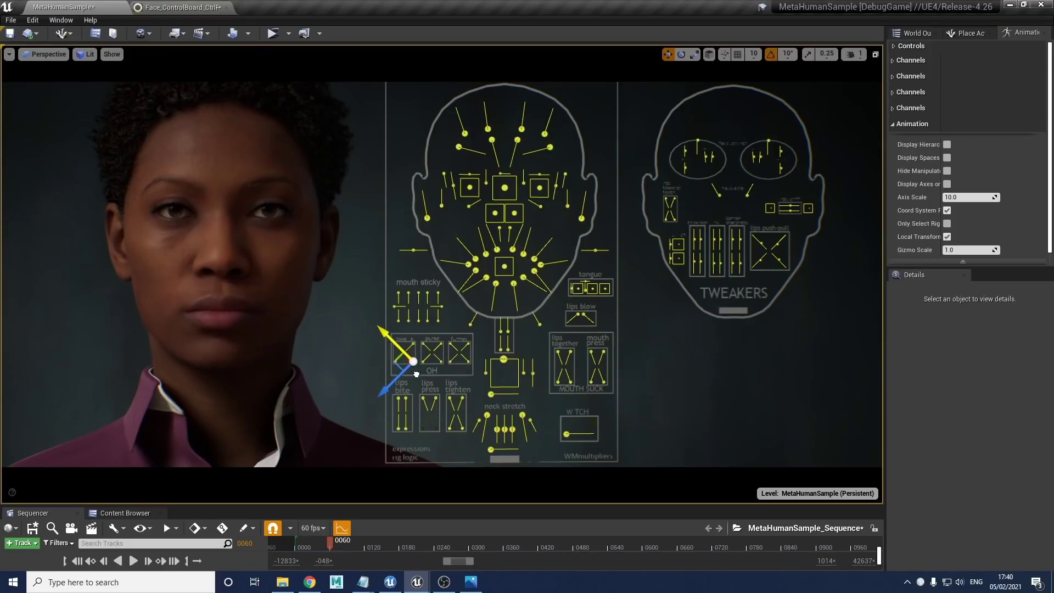
click(441, 336)
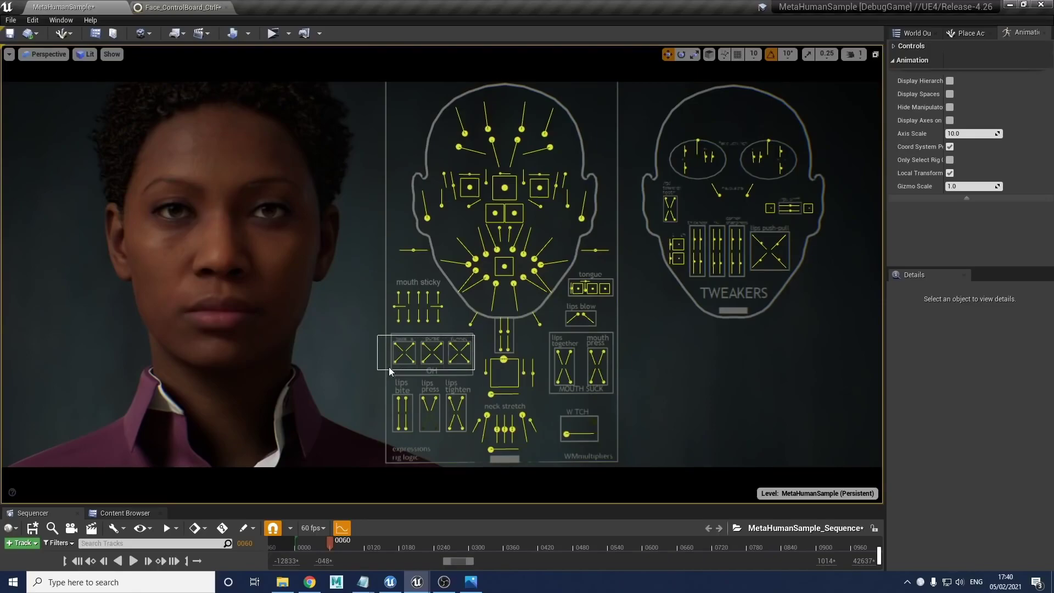
Nudge the middle OH control up-left slightly to reshape the lips, then deselect it.
click(405, 352)
drag(384, 334, 473, 384)
click(466, 376)
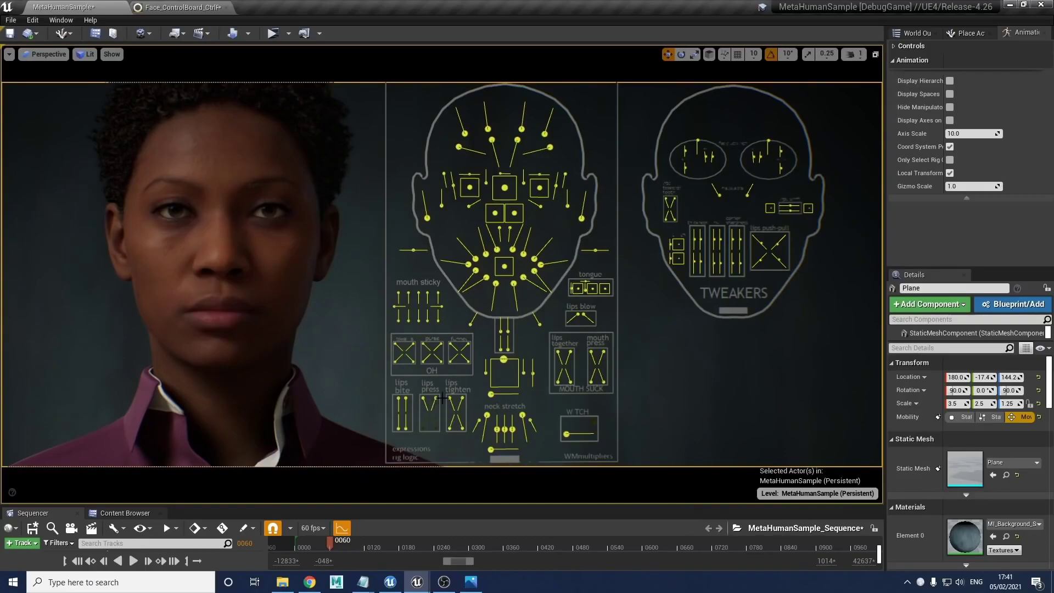
Push the lips-press control down to press the lips together more firmly.
click(423, 397)
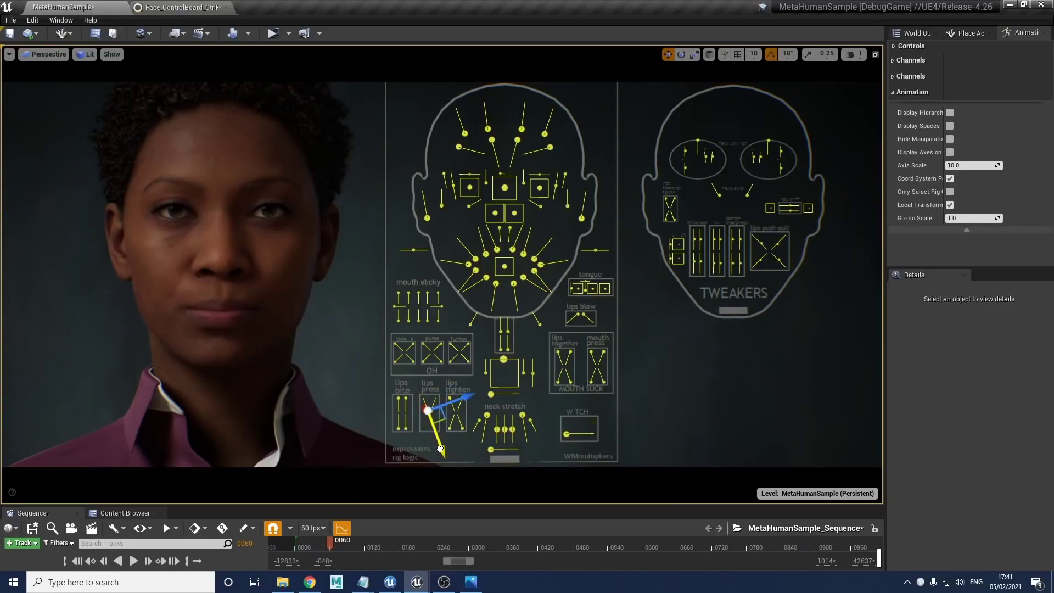
drag(420, 422, 426, 379)
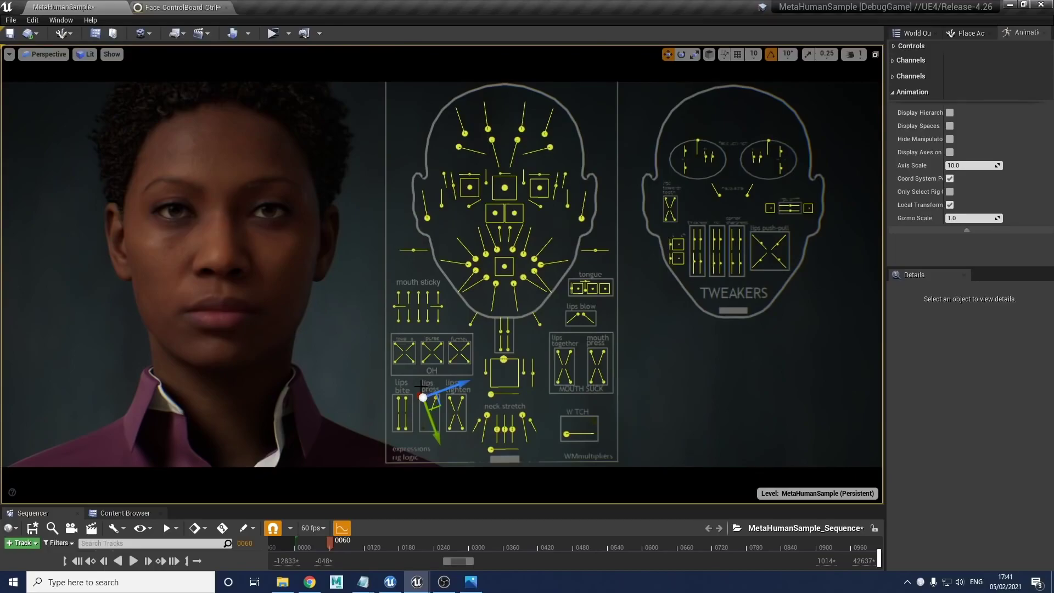
drag(433, 424, 438, 438)
Open the jaw, try then undo lips-together, and raise the jaw to close the mouth (jaw X 0.079, Y 0.0).
click(503, 360)
drag(504, 385, 505, 403)
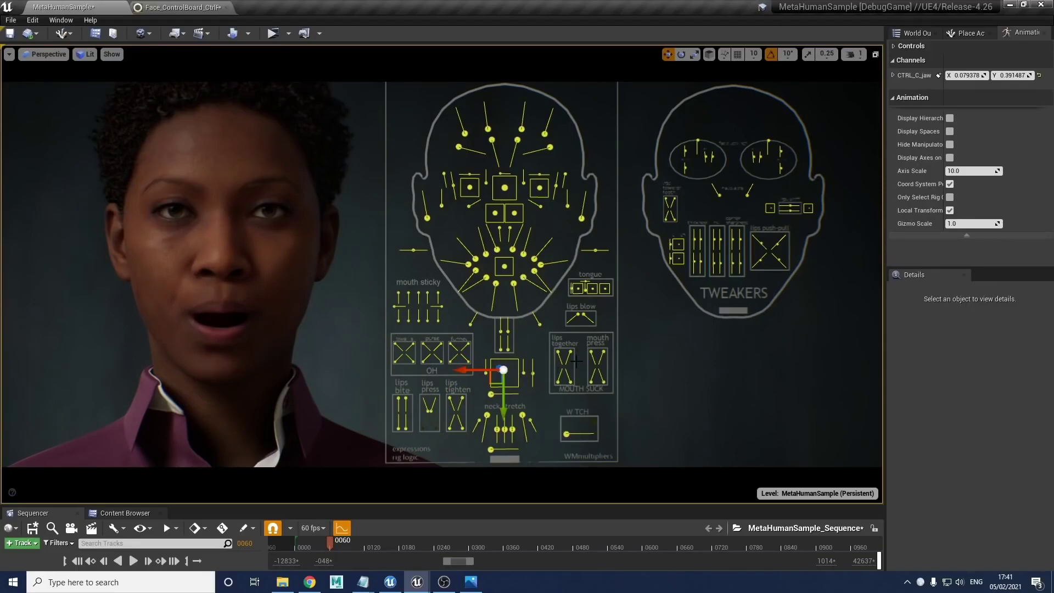
click(556, 387)
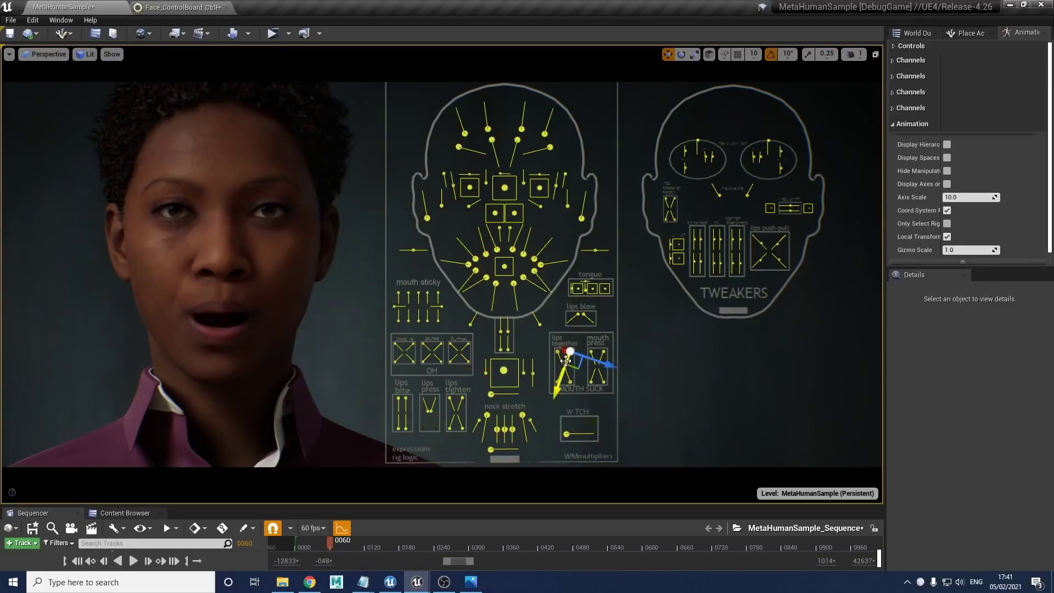
drag(557, 394, 553, 408)
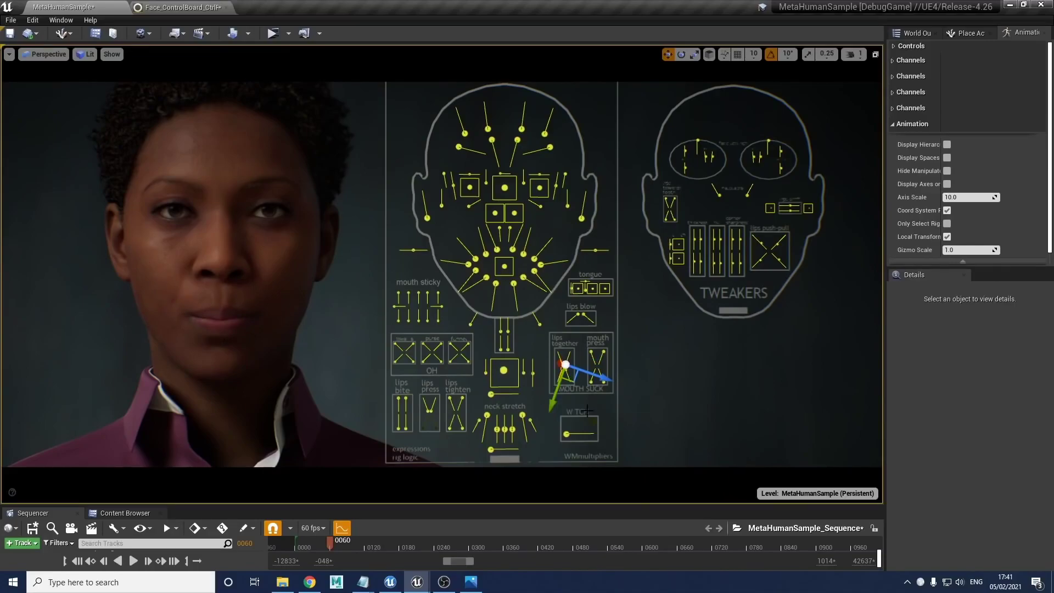
key(ctrl+z)
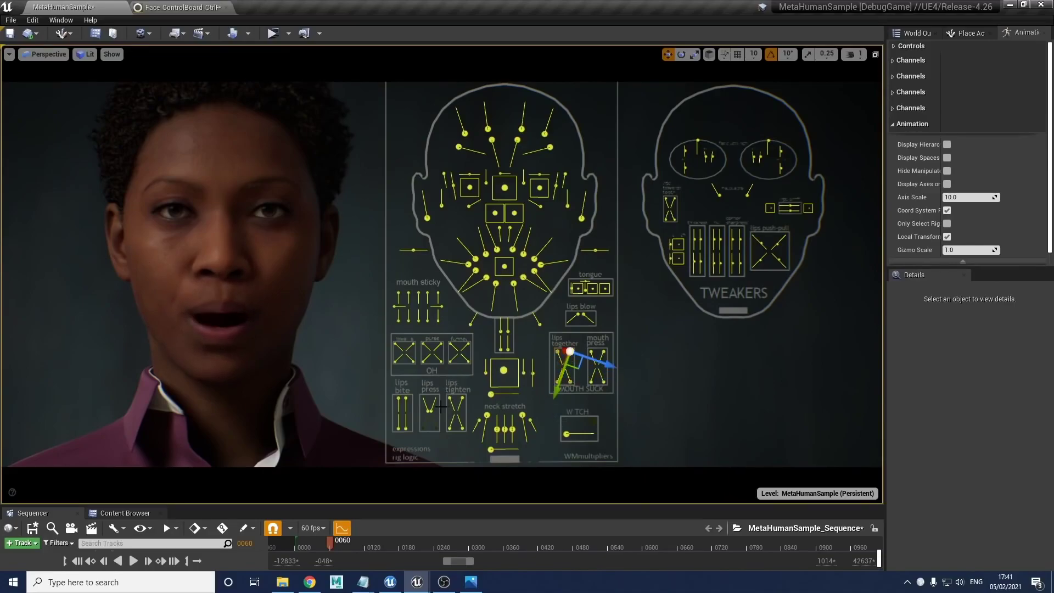
click(425, 419)
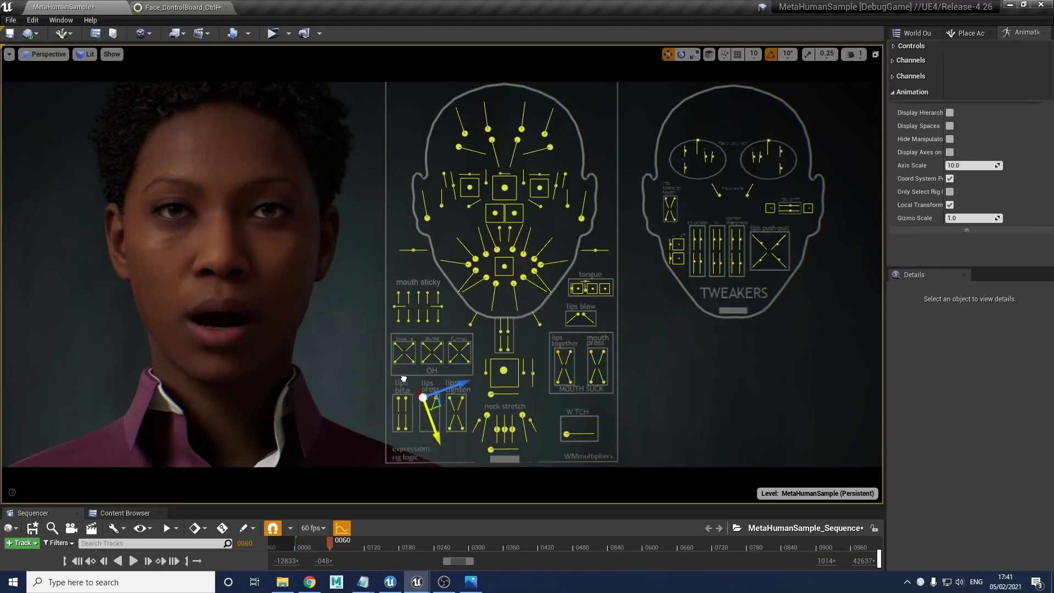
drag(504, 370, 500, 334)
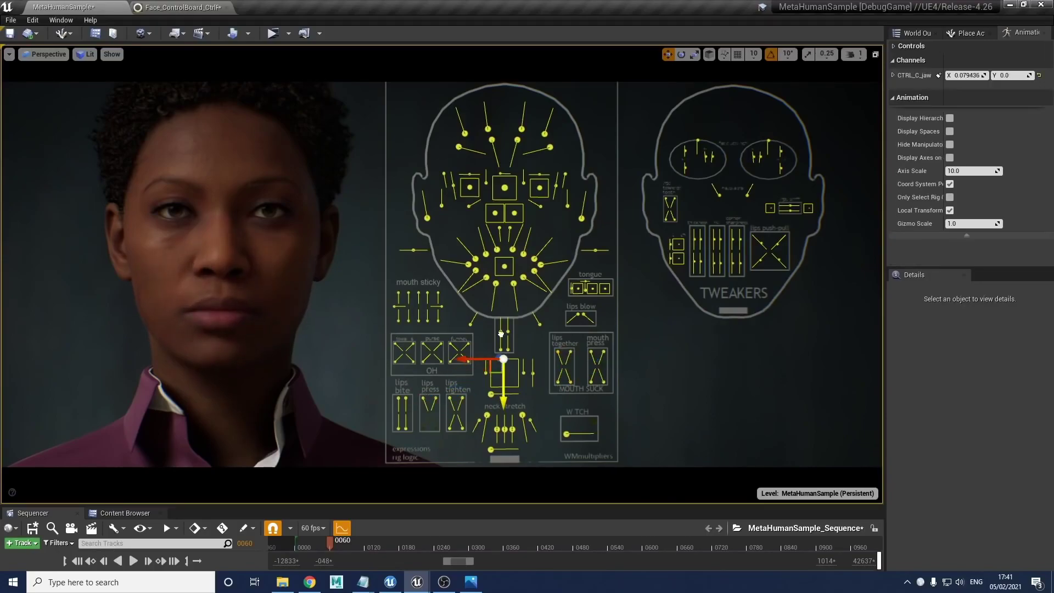
Test the lips-bite shape with the mouth closed and with the jaw slightly open, then close the jaw.
click(409, 394)
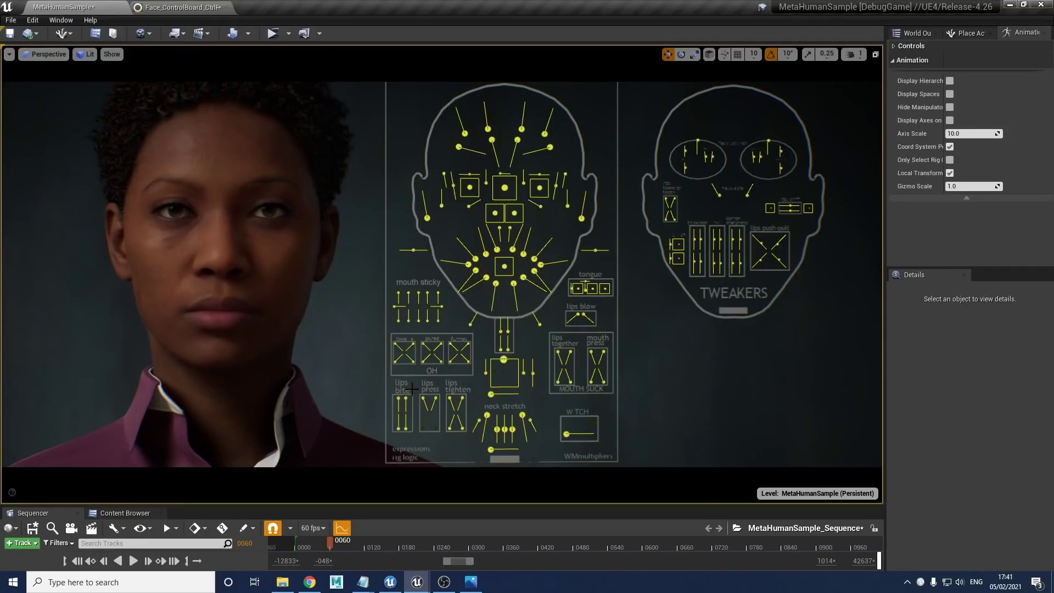
click(399, 428)
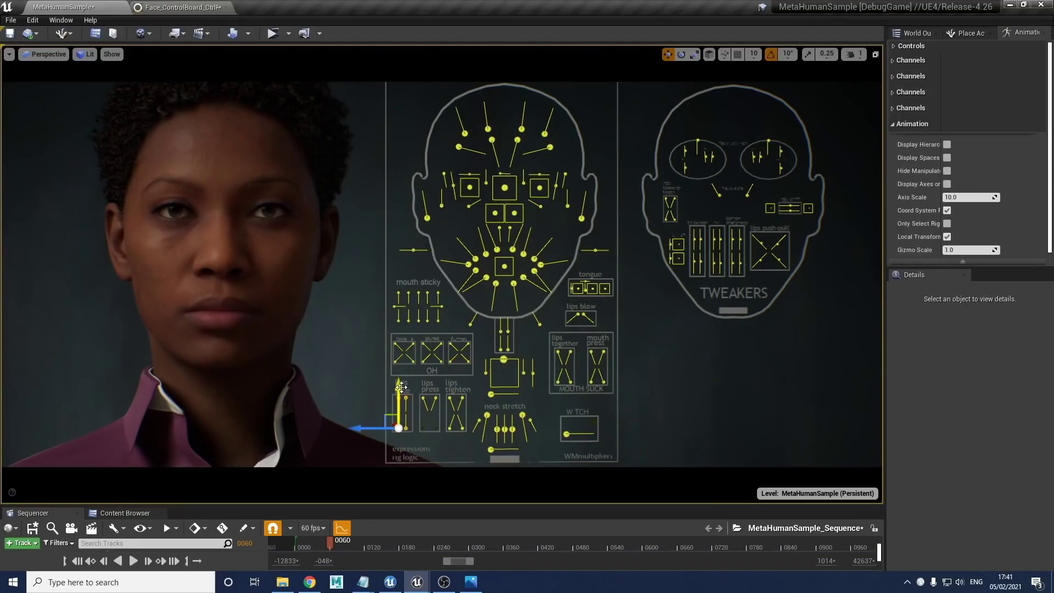
drag(399, 389, 403, 379)
click(503, 360)
drag(503, 397, 505, 405)
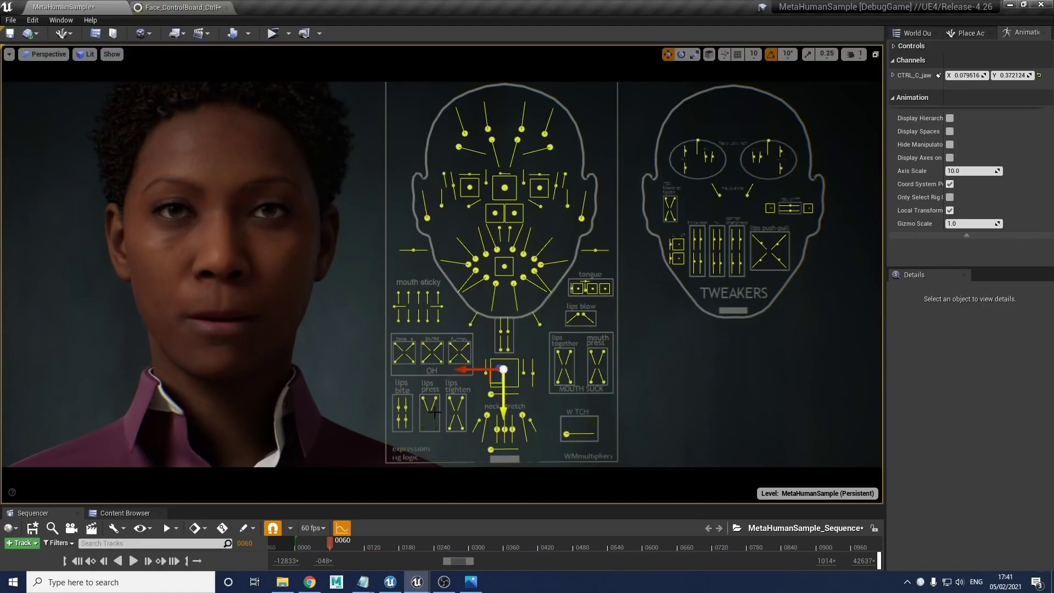
click(399, 419)
mouse_move(400, 383)
mouse_down()
mouse_move(404, 364)
mouse_move(403, 376)
mouse_up()
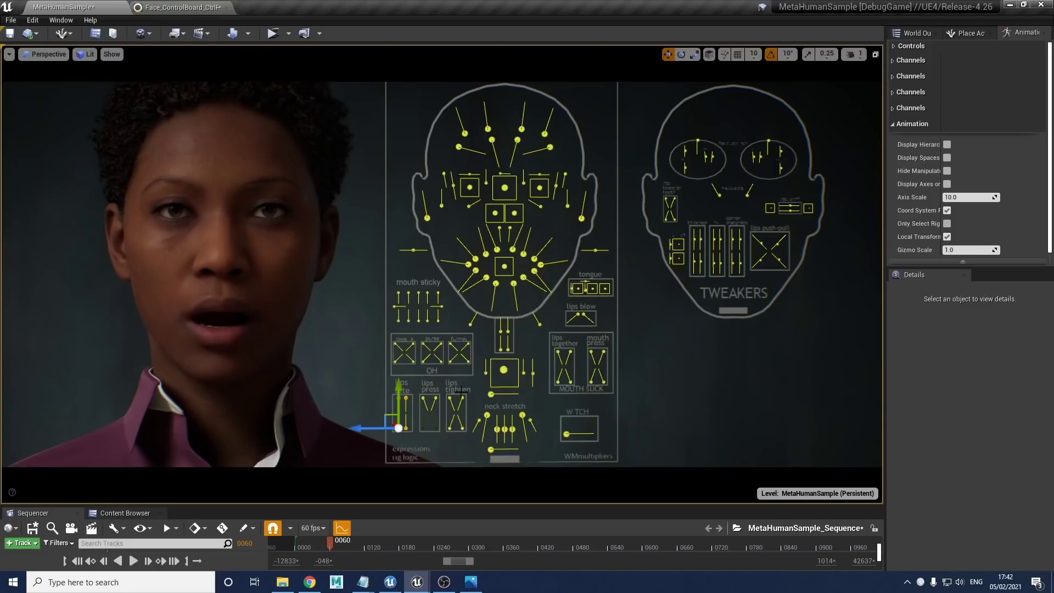
click(503, 369)
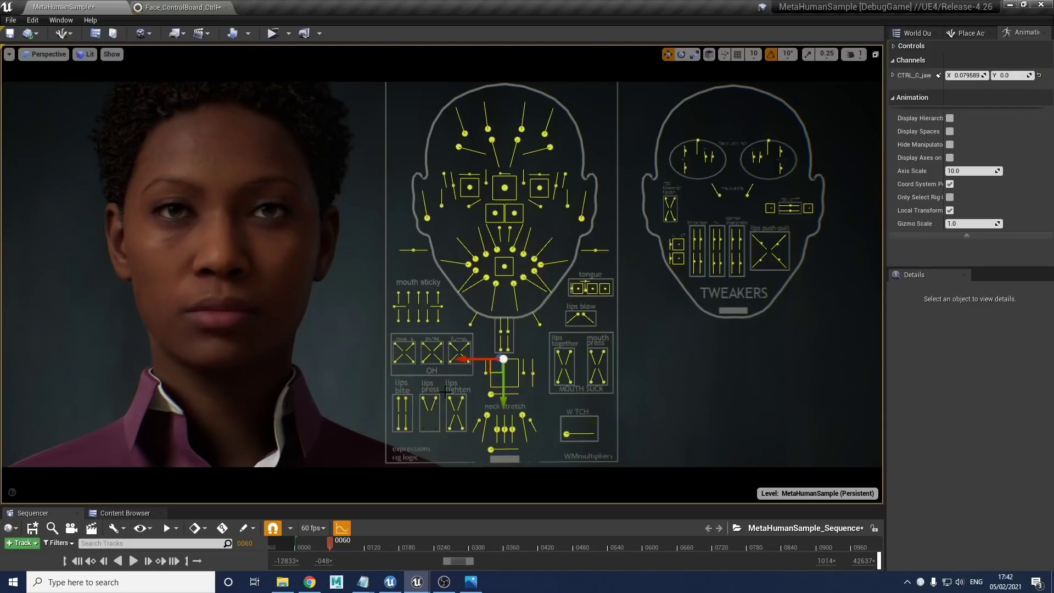
Tighten the lips and return them to rest, then adjust lips-press and deselect.
click(465, 431)
drag(452, 388, 451, 383)
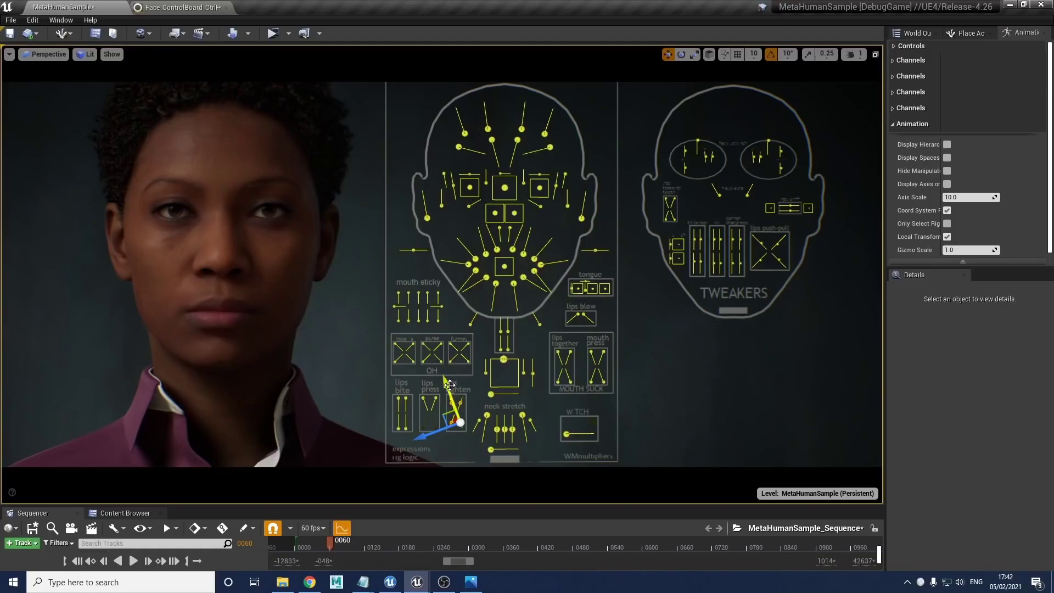
drag(448, 384, 450, 390)
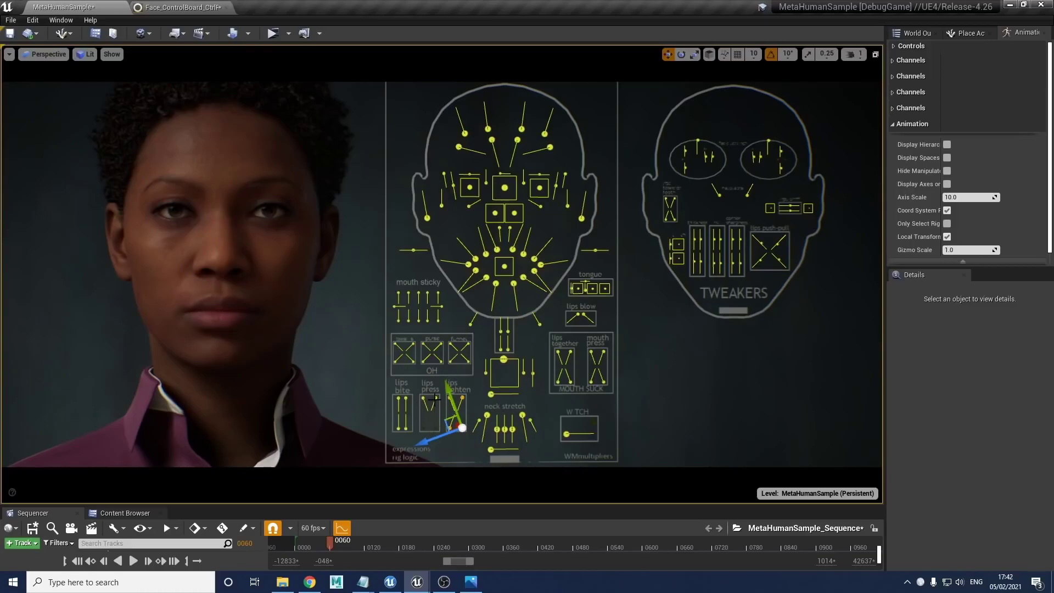
click(434, 400)
mouse_move(435, 421)
mouse_down()
mouse_move(443, 455)
mouse_move(438, 439)
mouse_up()
click(435, 393)
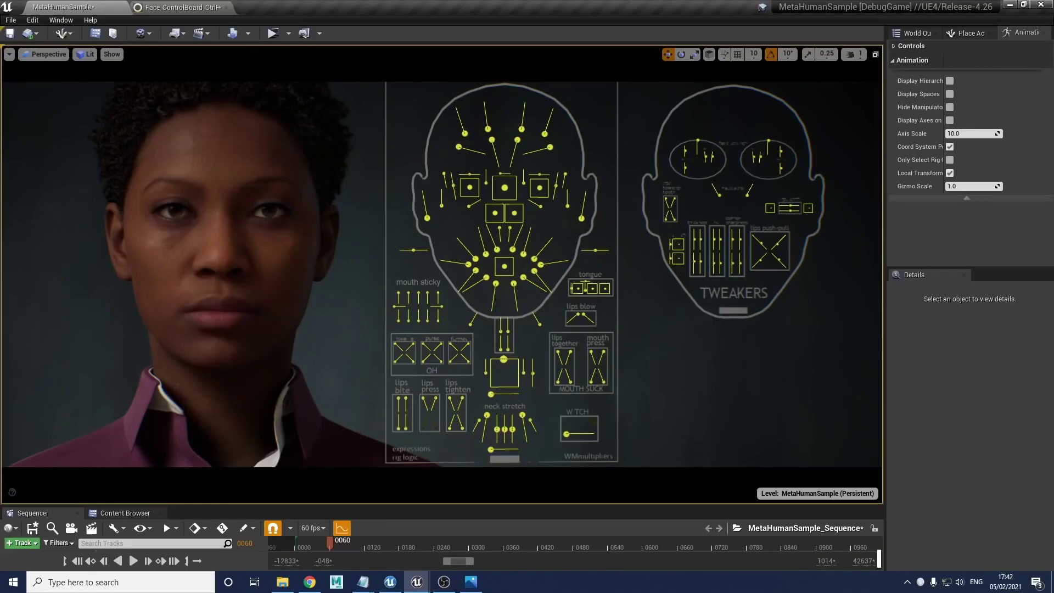
Slide the CTRL_C_mouth control sideways until it reads X -0.30369, Y 0.036763.
click(502, 273)
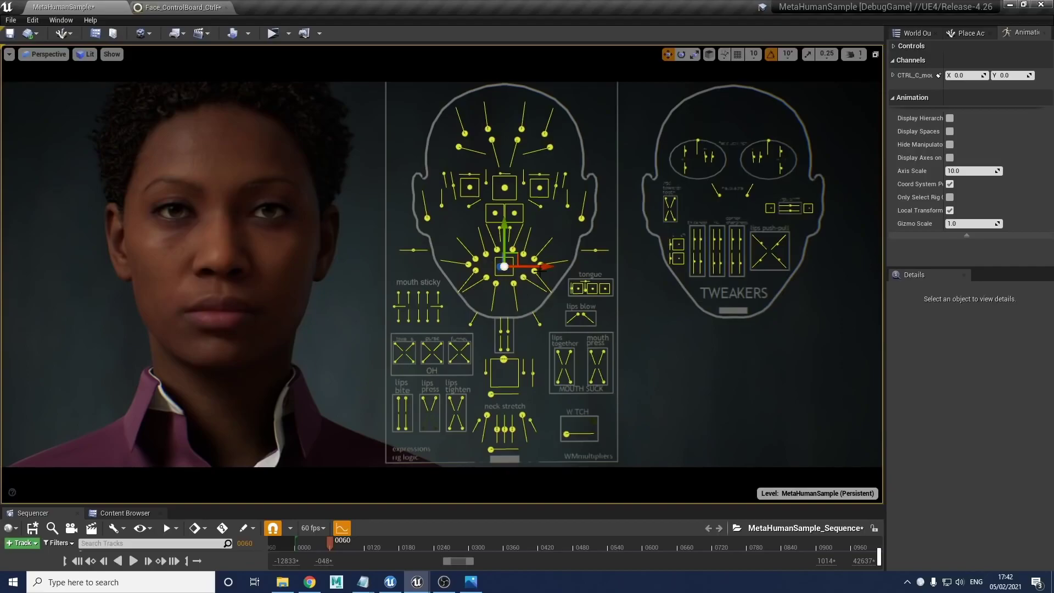
drag(542, 268, 544, 267)
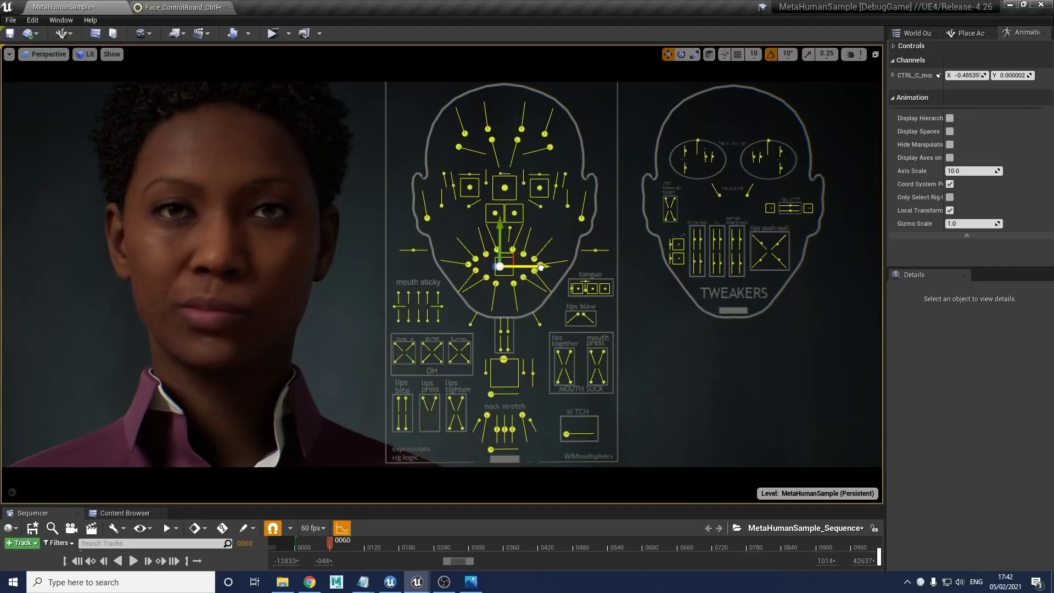
drag(553, 267, 506, 252)
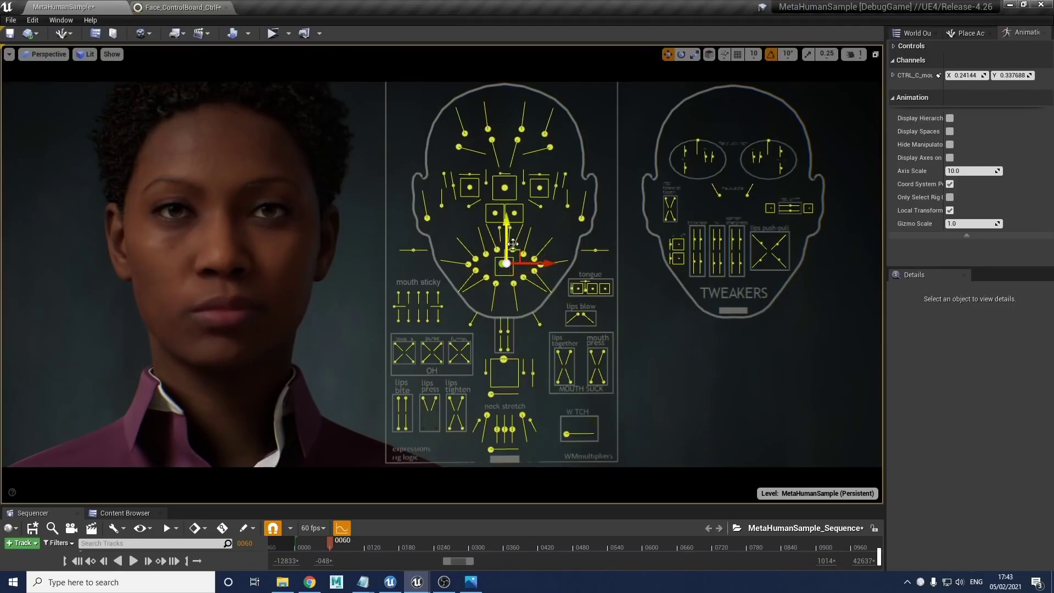
drag(519, 255, 515, 255)
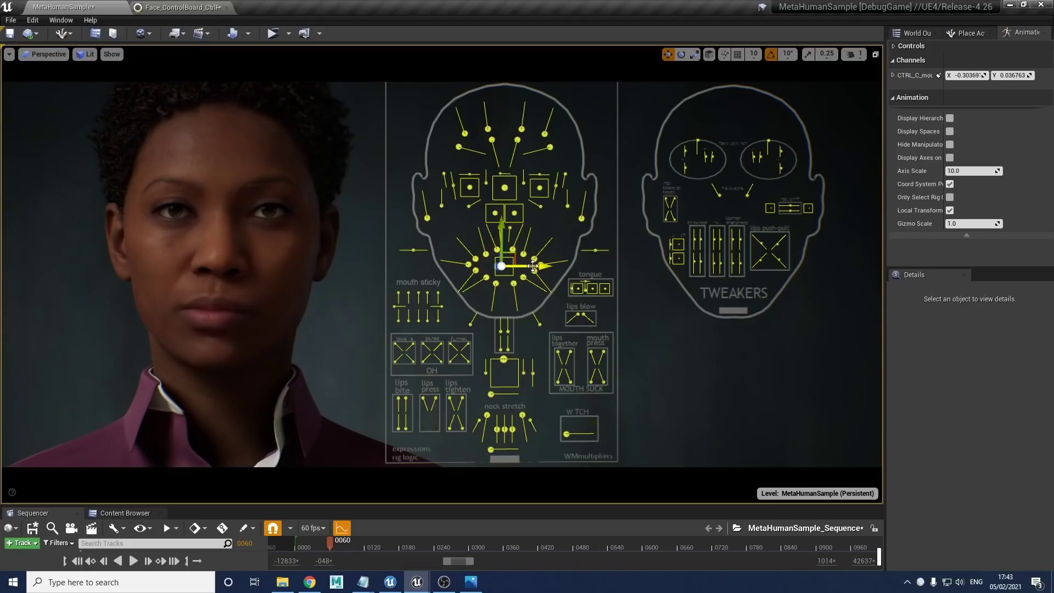
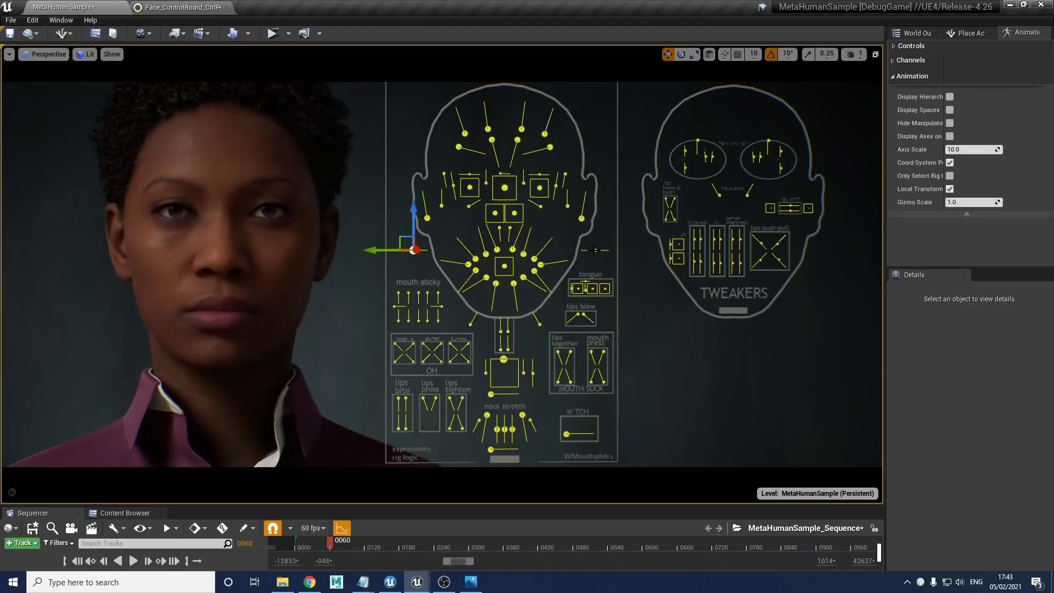
Push the side control right of the face further right and test puffing the lips out.
click(595, 253)
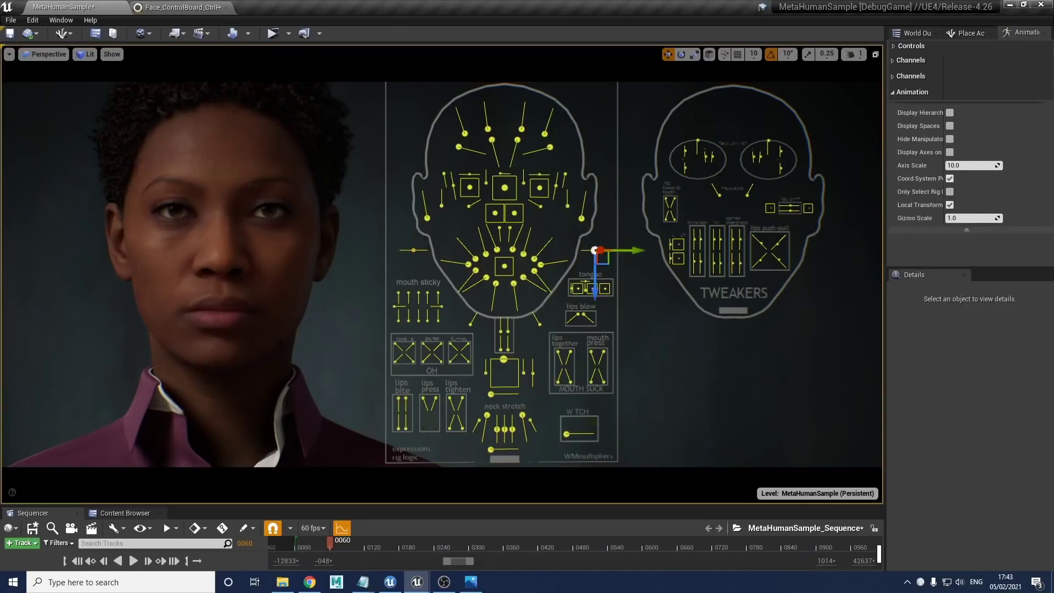
drag(631, 251, 559, 236)
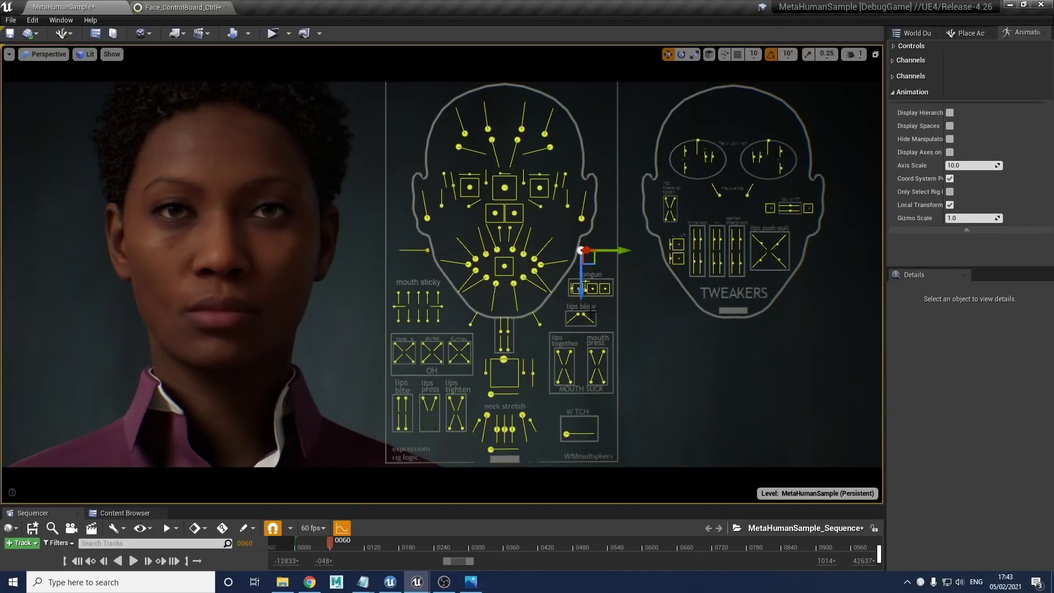
drag(624, 253, 636, 250)
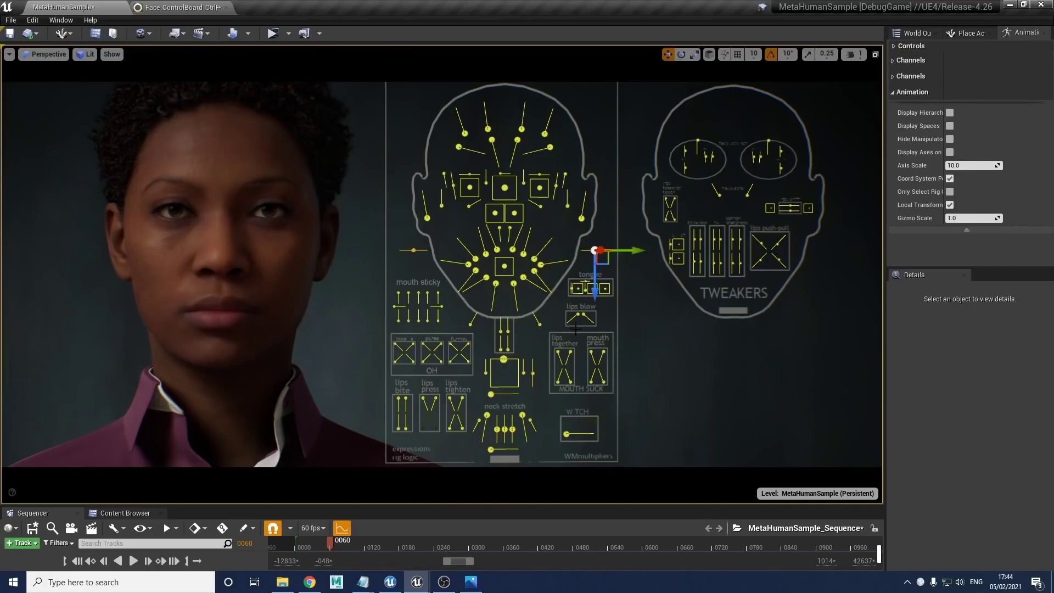
click(578, 318)
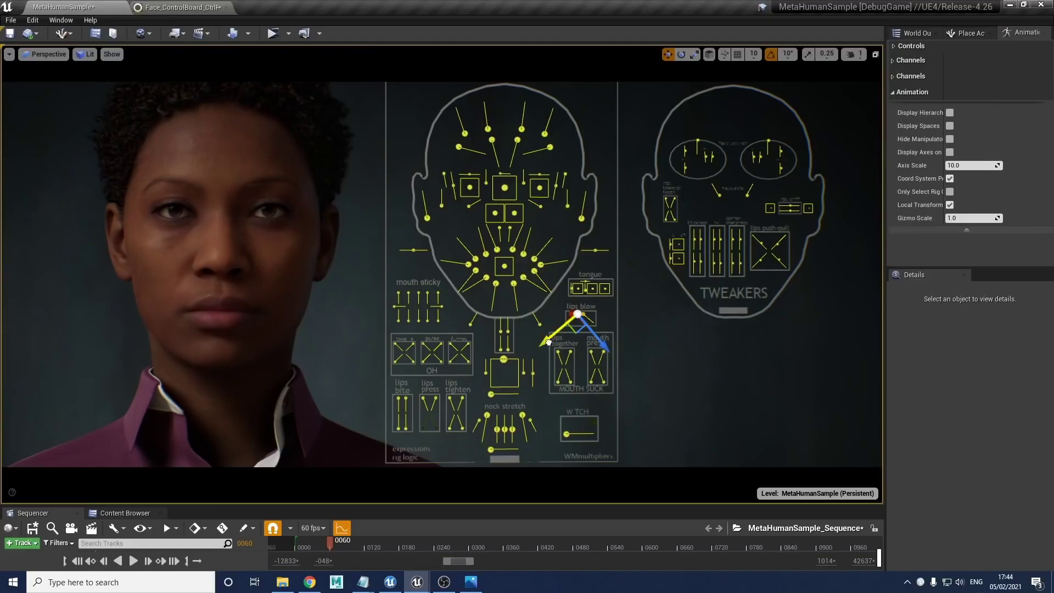
drag(544, 326, 534, 334)
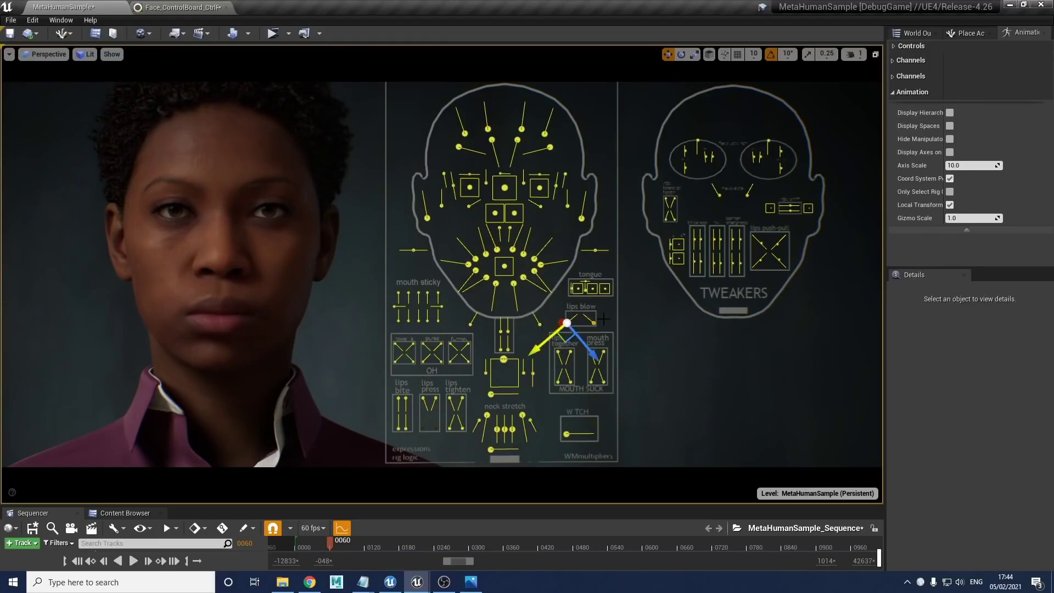
drag(535, 352, 557, 330)
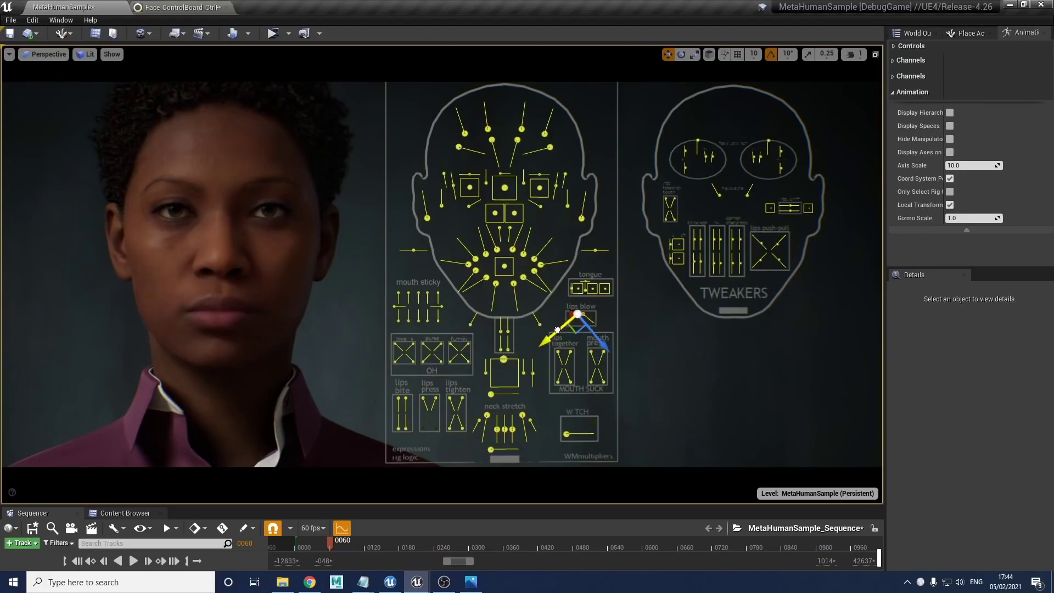
Move the side control further right, puff the lips again, then relax them to neutral.
click(596, 251)
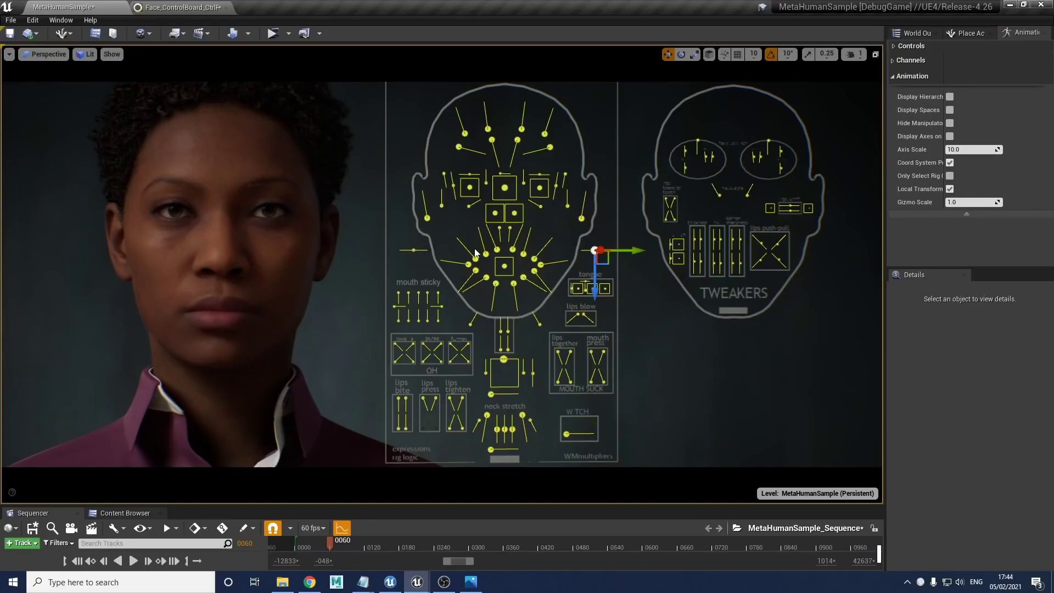
drag(626, 251, 684, 251)
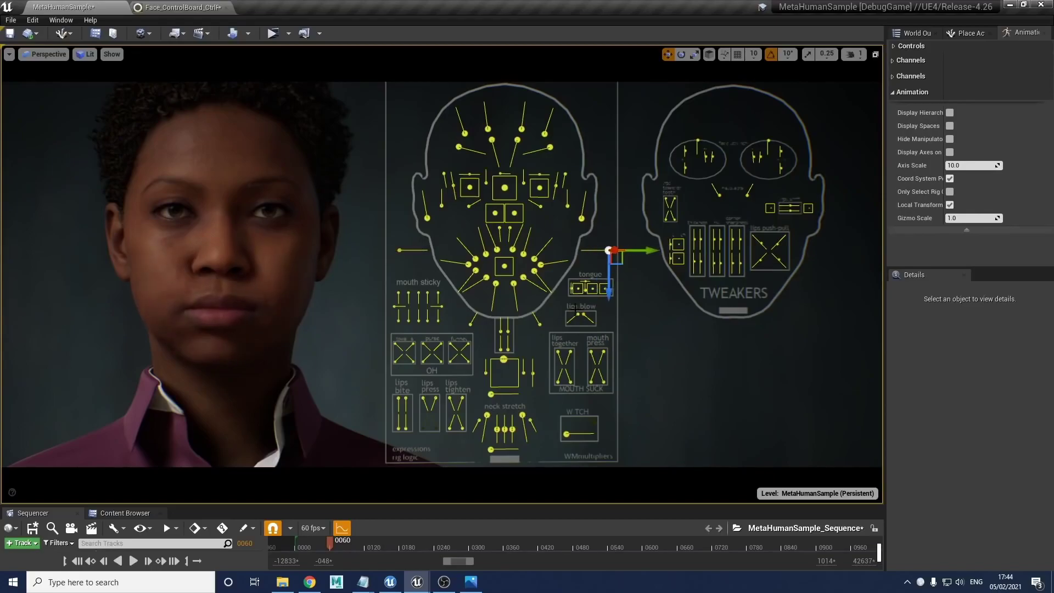
click(575, 313)
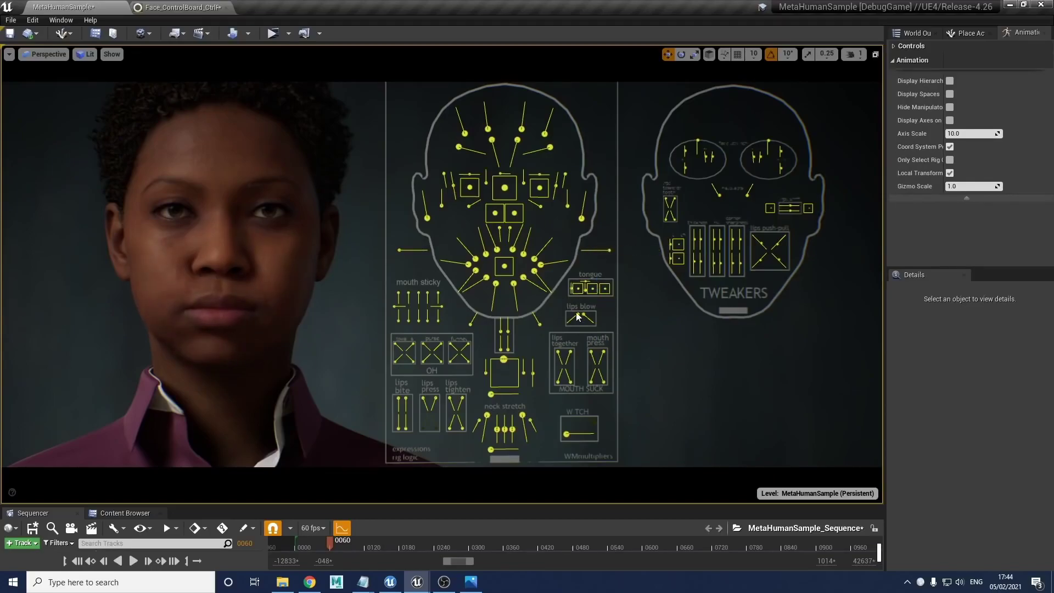
drag(551, 340, 540, 349)
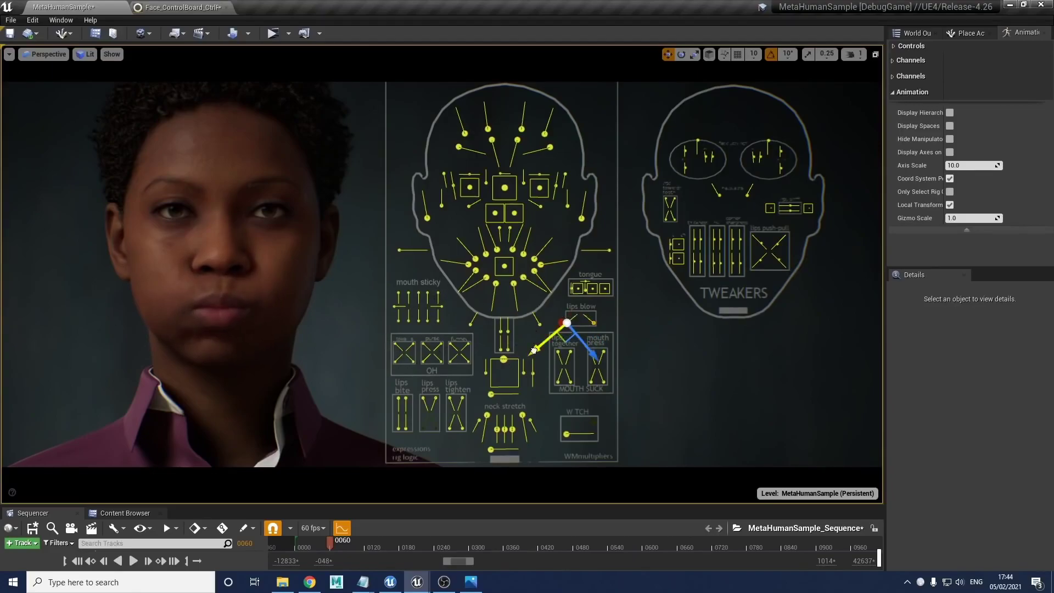
drag(534, 352, 610, 269)
Shift both face-line end controls to the left together, then deselect them.
click(609, 250)
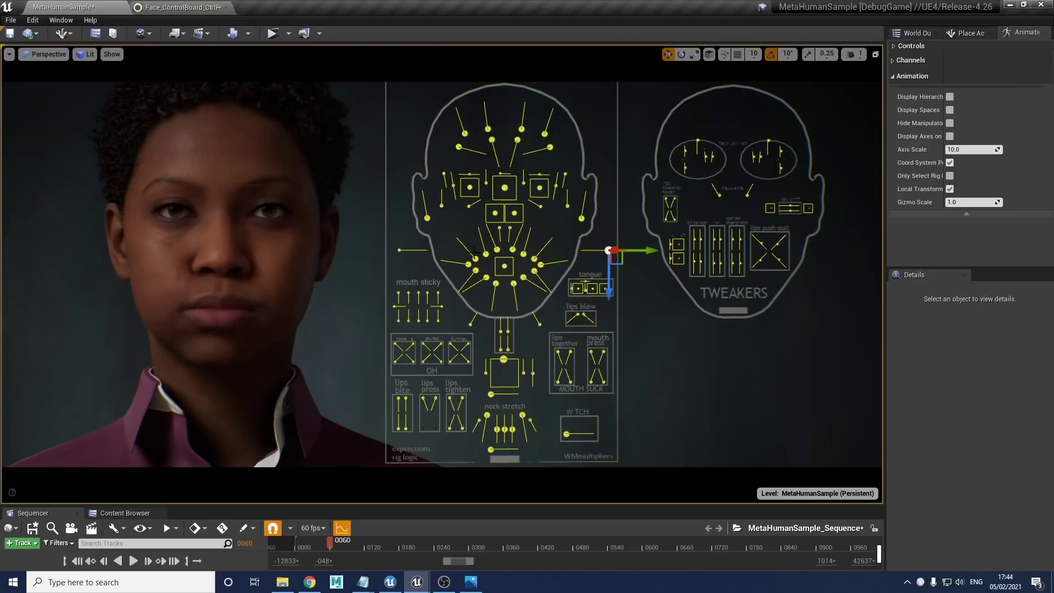
ctrl+click(399, 248)
drag(650, 251, 635, 252)
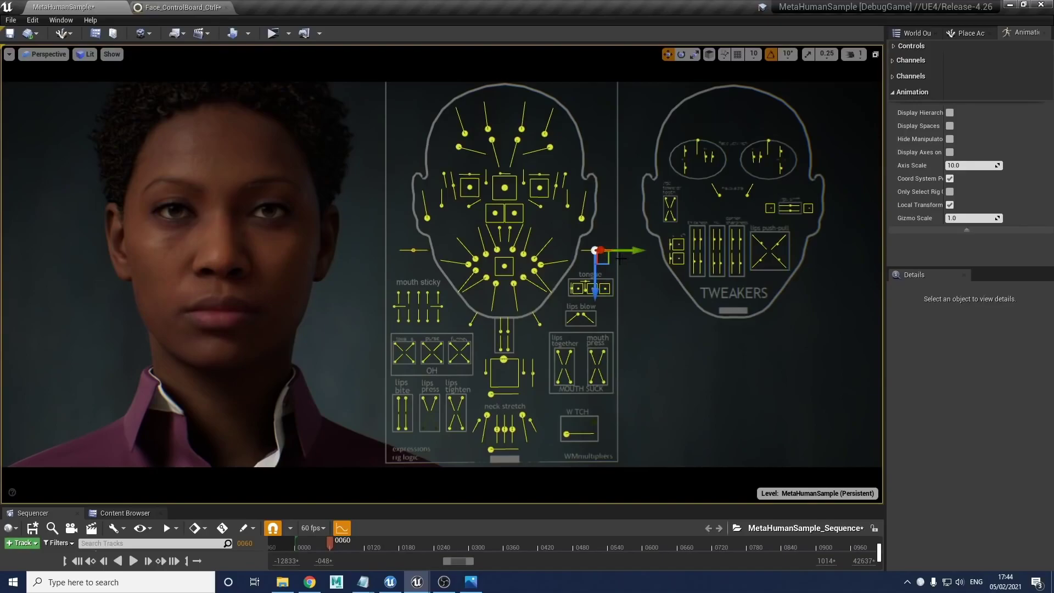
click(564, 273)
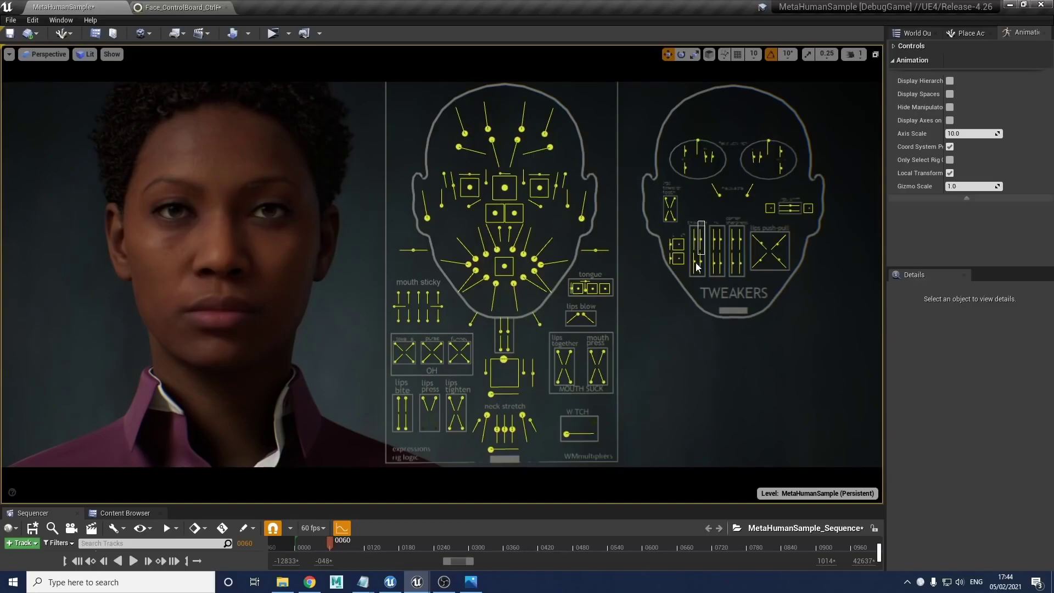
Lower a TWEAKERS slider, open the jaw, and thicken the lips before easing them partly back.
click(694, 239)
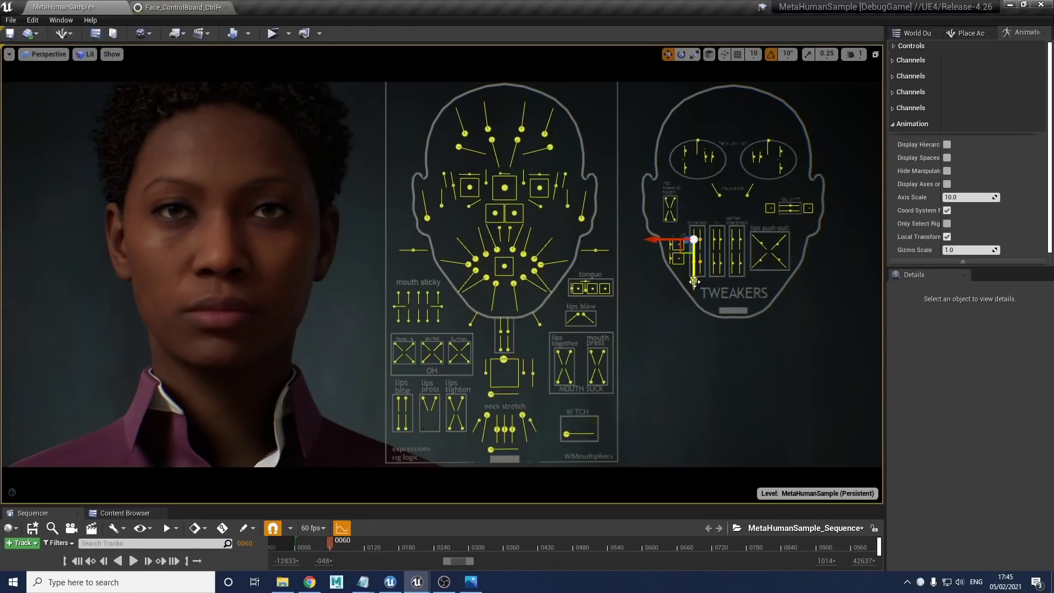
drag(695, 282, 696, 302)
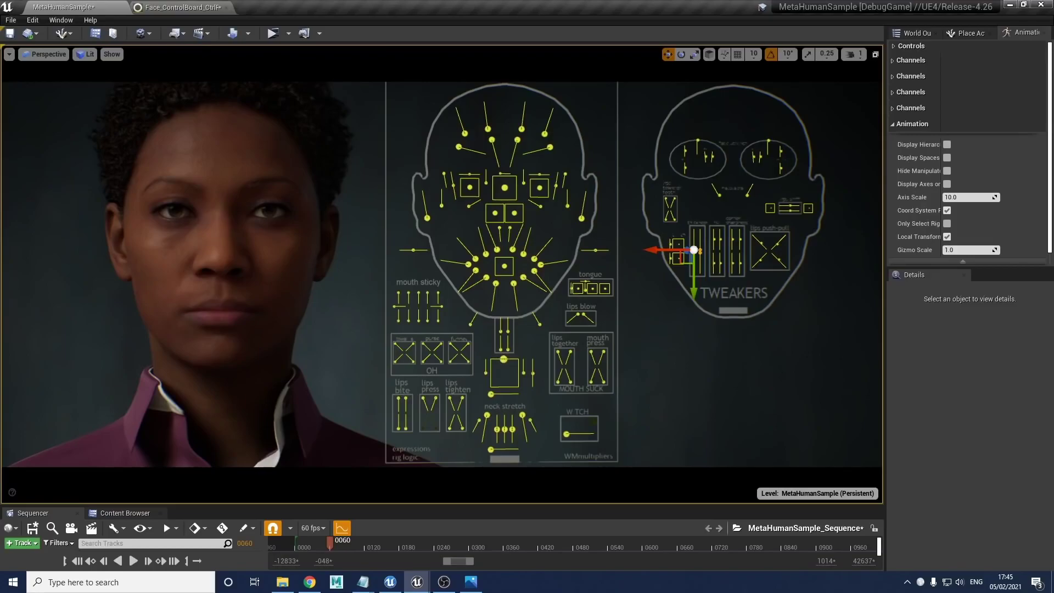
click(503, 360)
drag(503, 383, 498, 350)
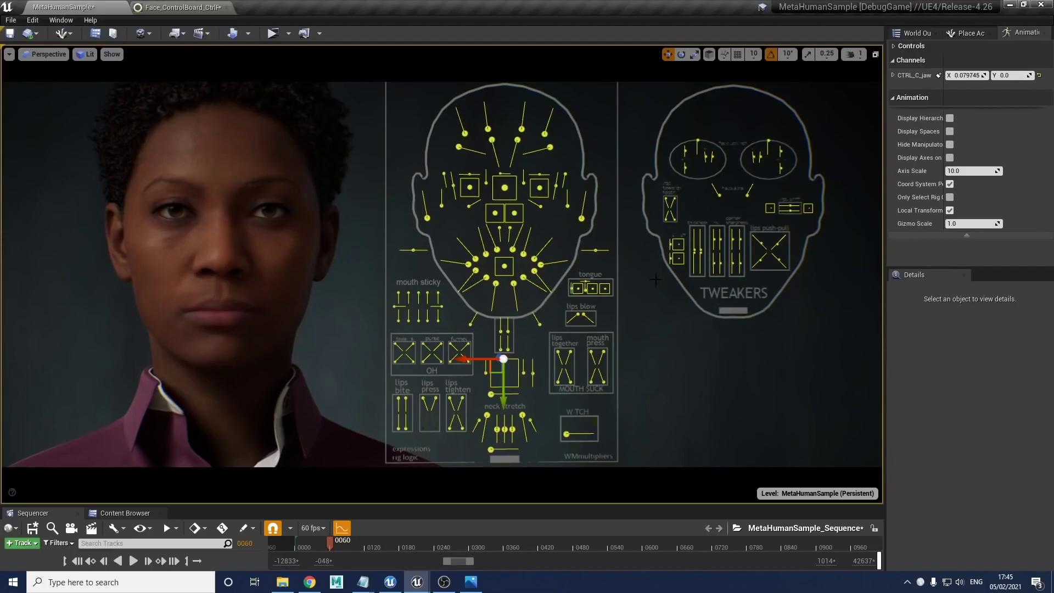
click(694, 249)
drag(694, 287, 686, 231)
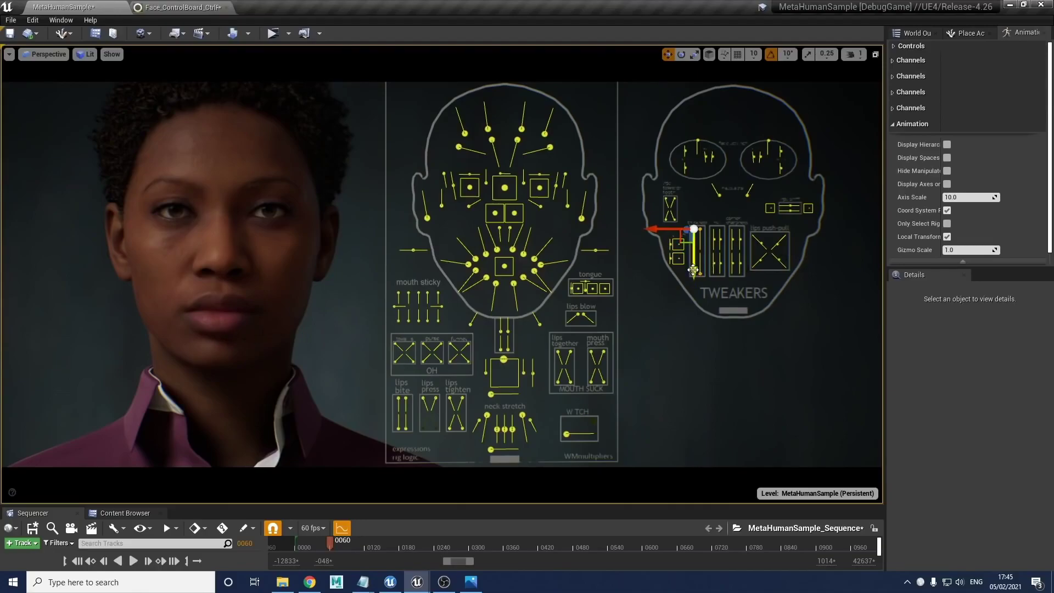
drag(694, 259, 697, 280)
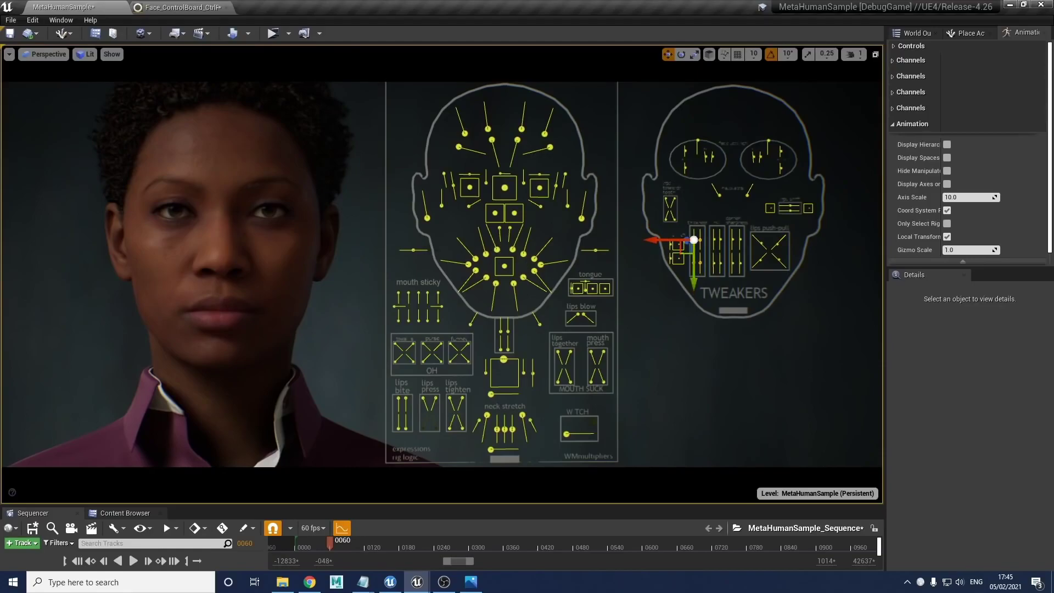
Raise the upper lip to show the teeth and raise two TWEAKERS sliders.
click(514, 250)
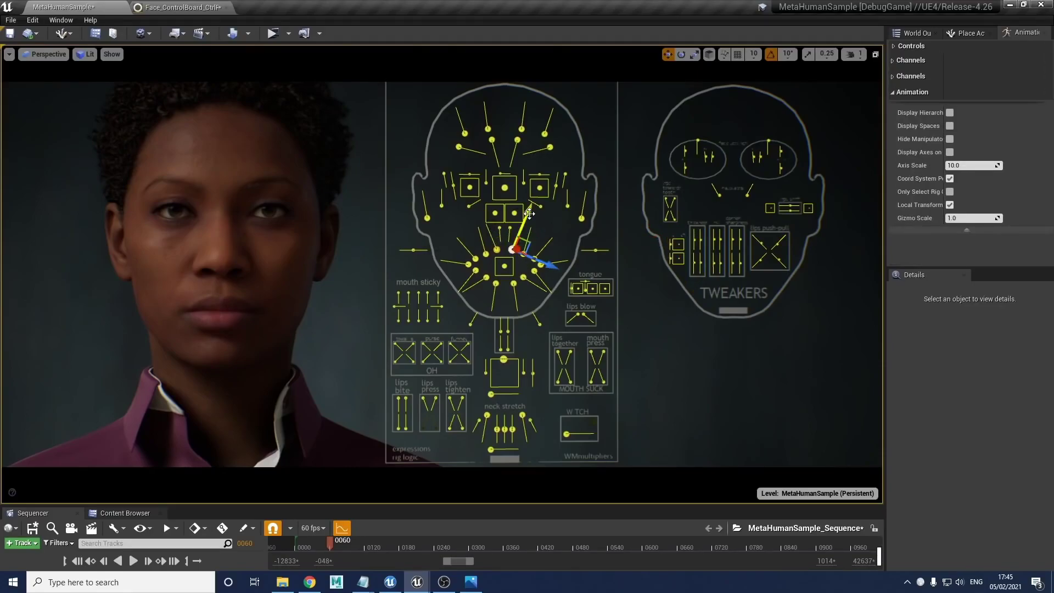
drag(528, 214, 536, 195)
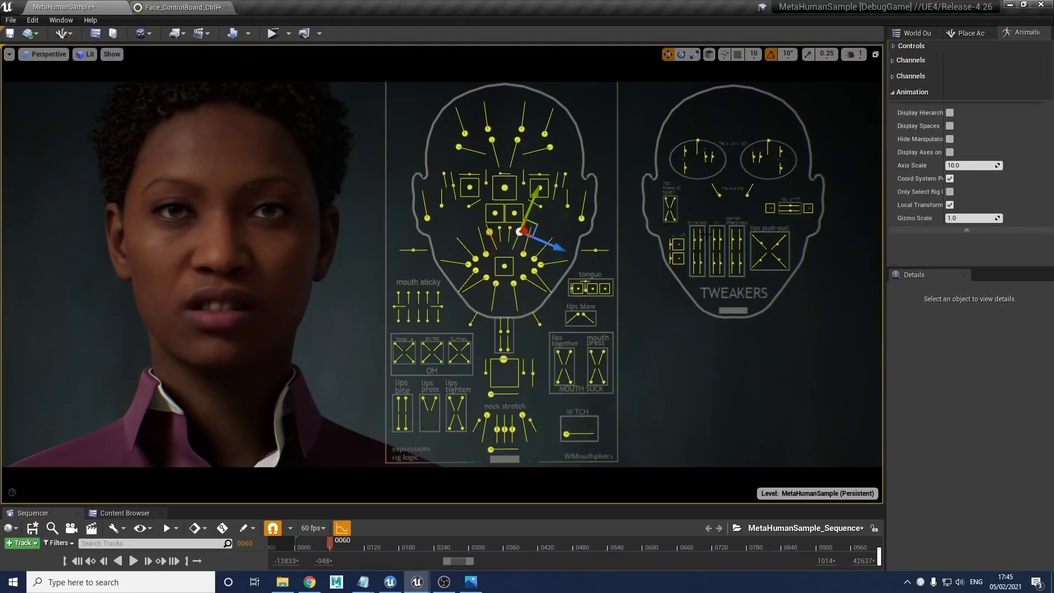
click(693, 275)
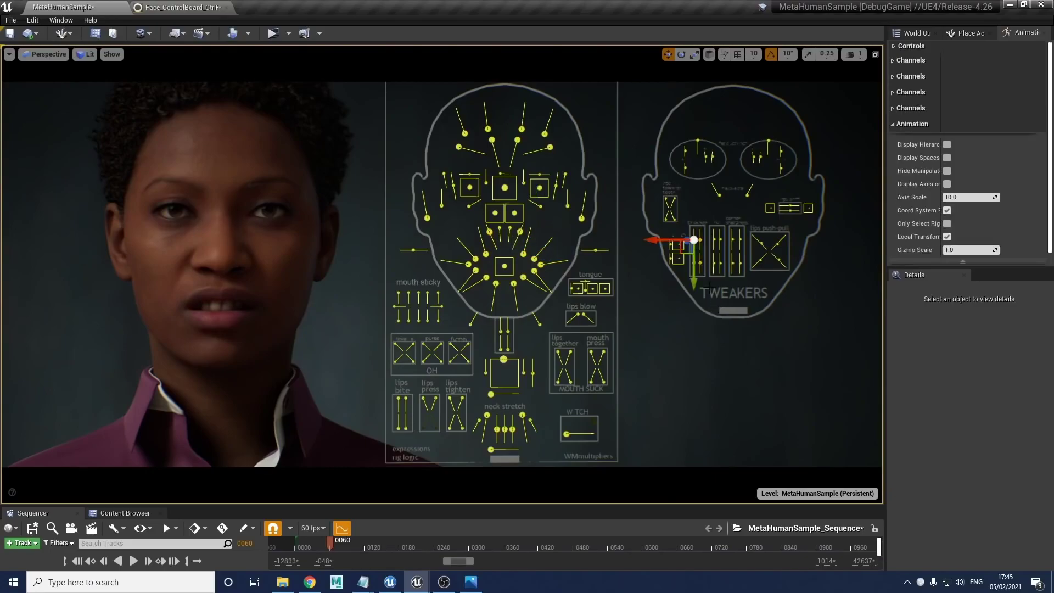
click(706, 226)
ctrl+alt+drag(698, 226, 690, 289)
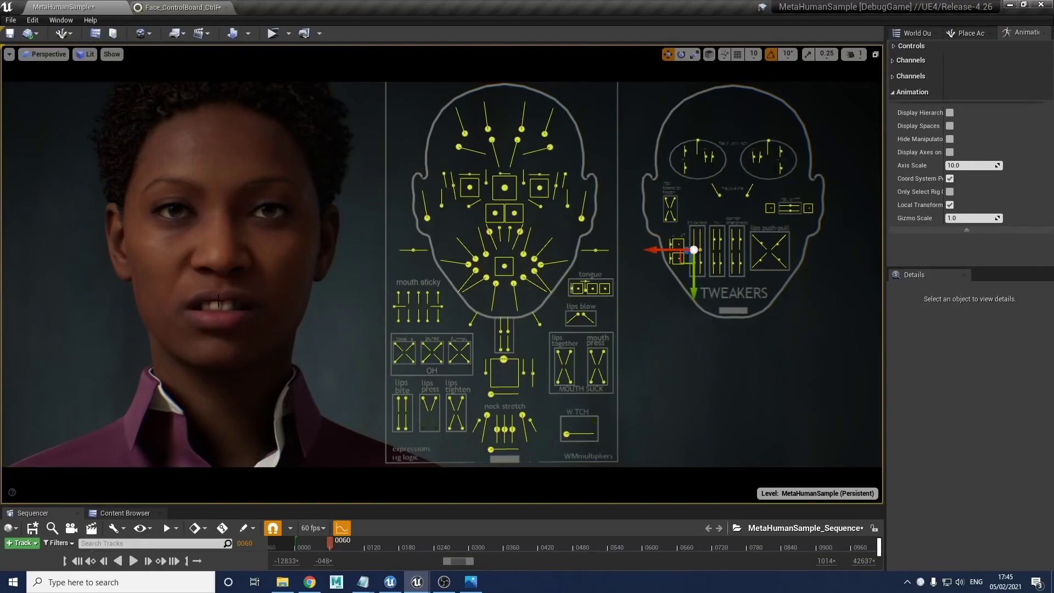
mouse_move(694, 289)
mouse_down()
mouse_move(696, 275)
mouse_move(695, 299)
mouse_move(695, 280)
mouse_up()
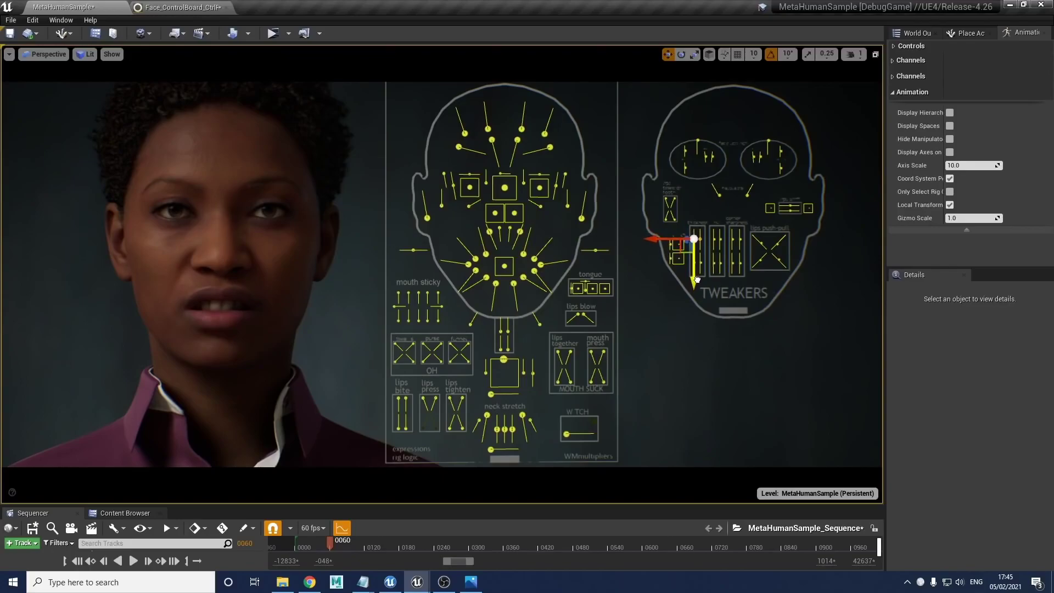
Lower the upper lip back over the teeth and nudge a TWEAKERS slider up.
click(489, 231)
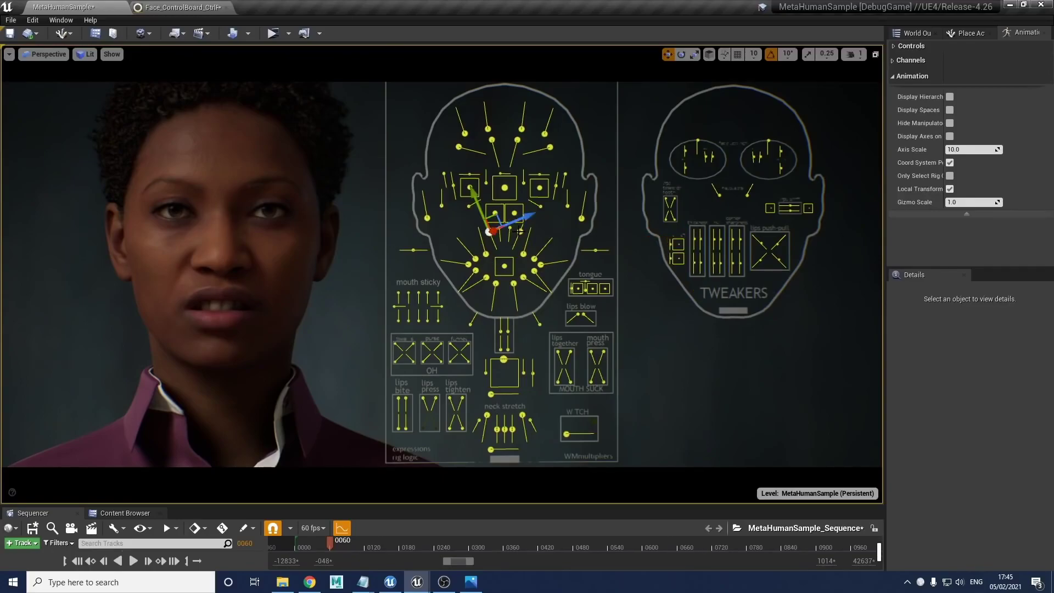
drag(533, 199, 525, 222)
click(725, 233)
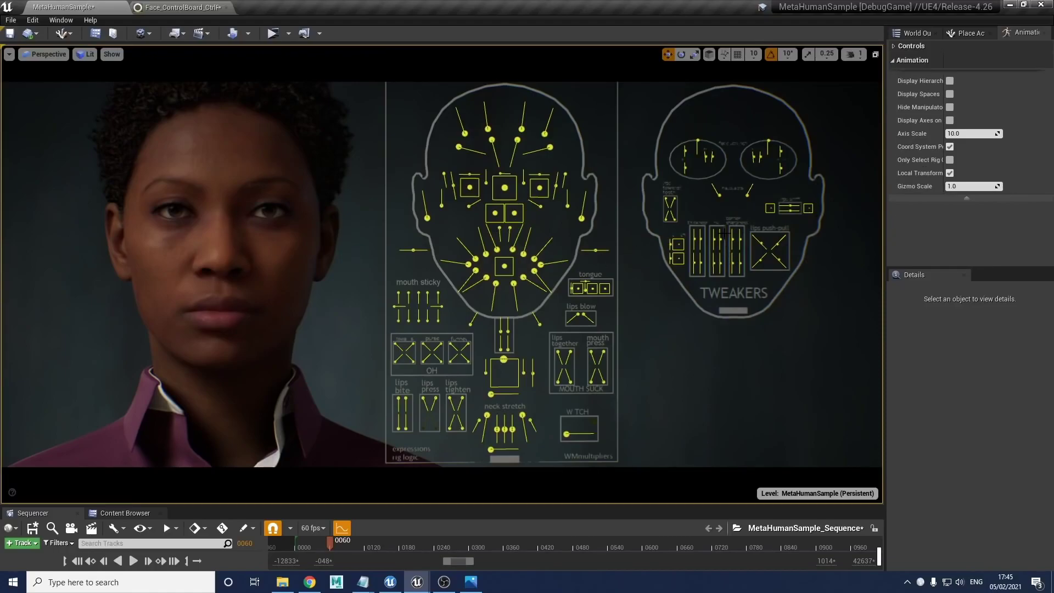
click(713, 266)
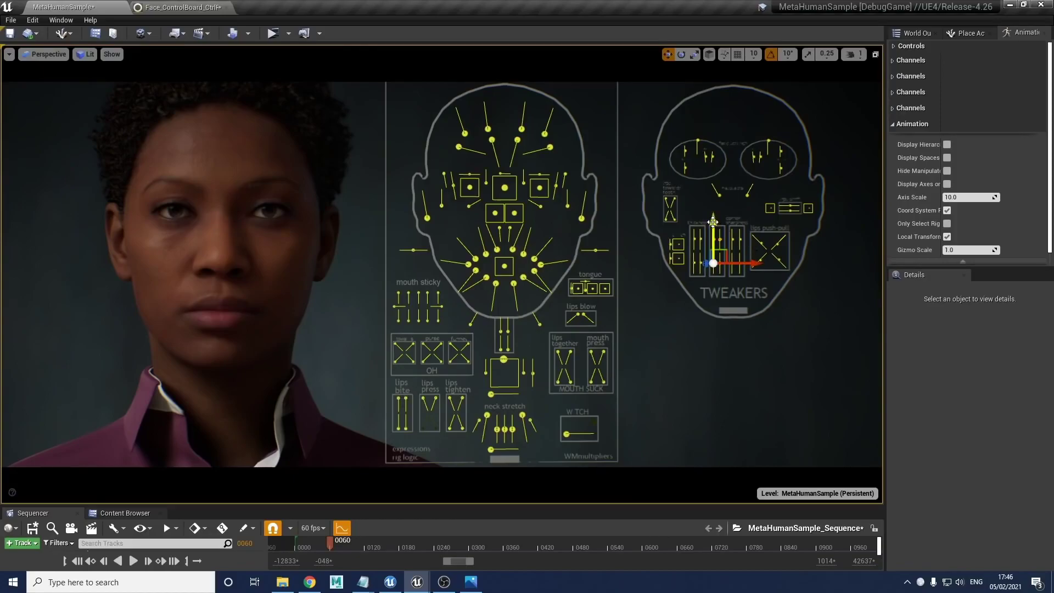
drag(713, 221, 713, 227)
mouse_move(714, 223)
mouse_down()
mouse_move(714, 214)
mouse_move(715, 228)
mouse_up()
Undo the last tweaker move, then open the jaw a bit and deselect it.
key(ctrl+z)
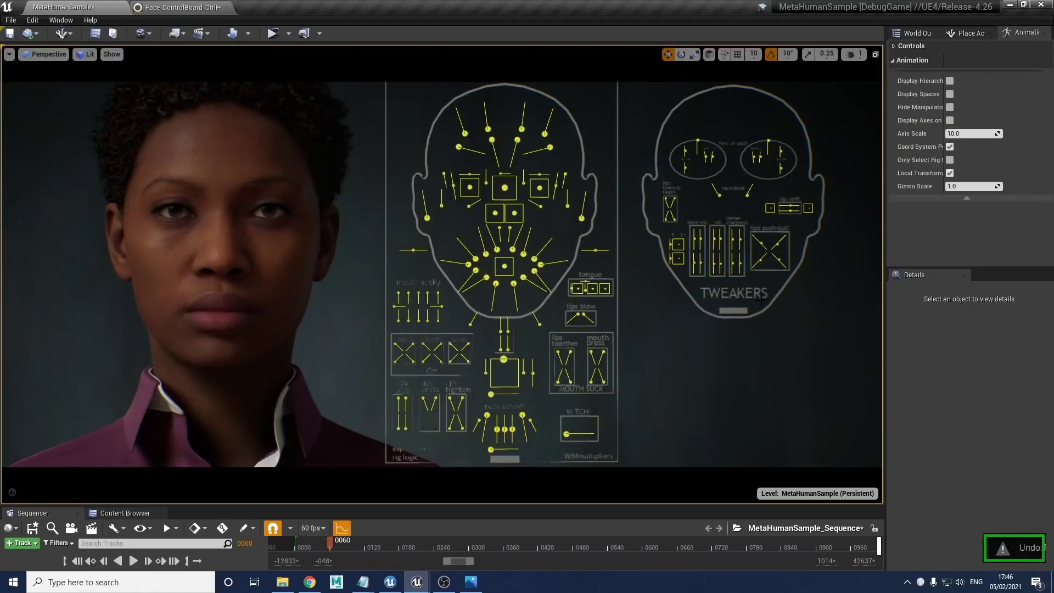
click(503, 361)
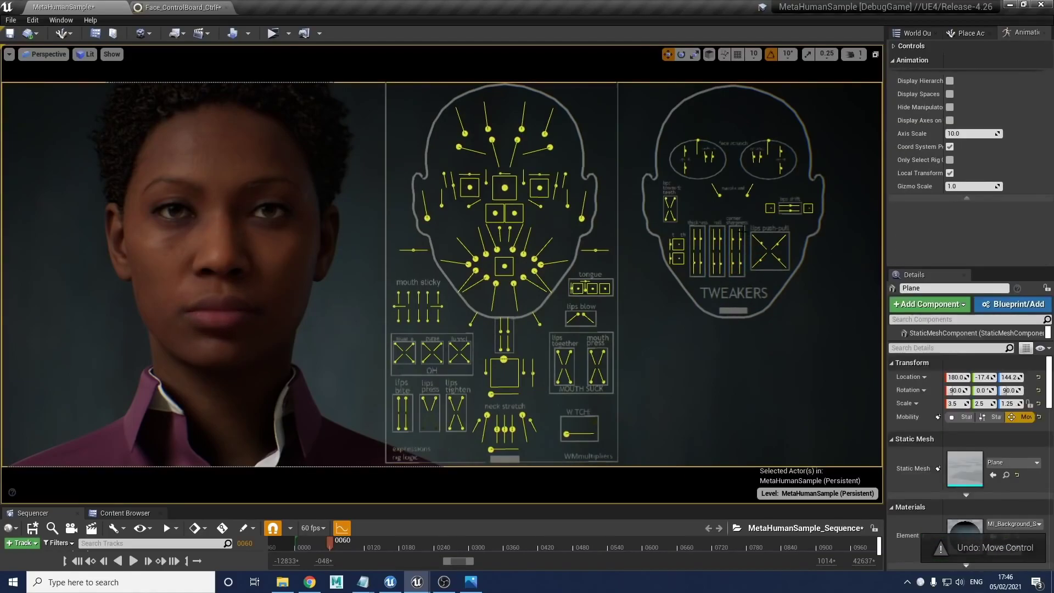
click(504, 360)
drag(504, 386, 504, 397)
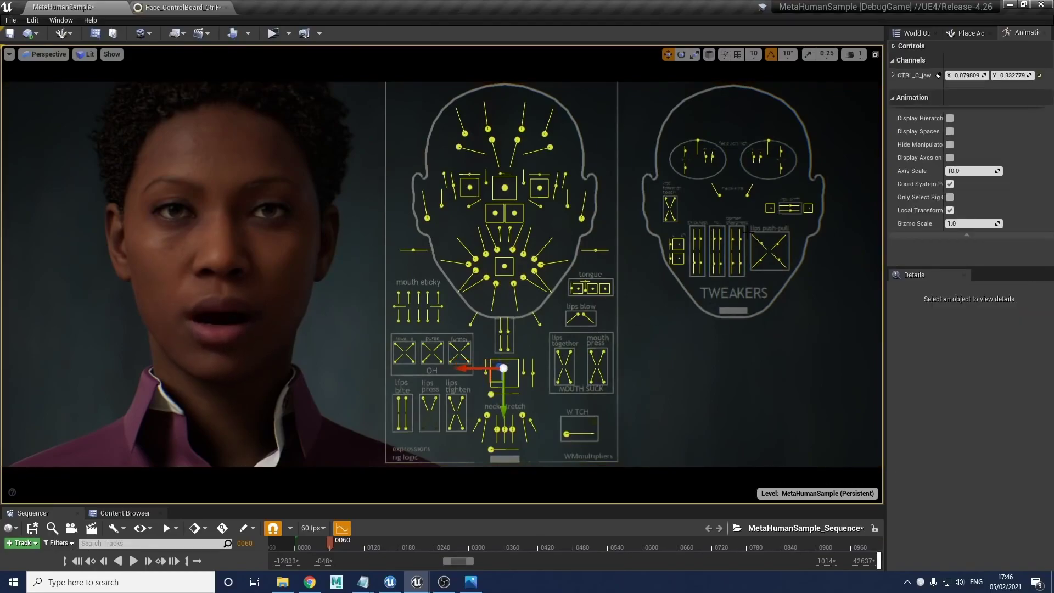
click(746, 233)
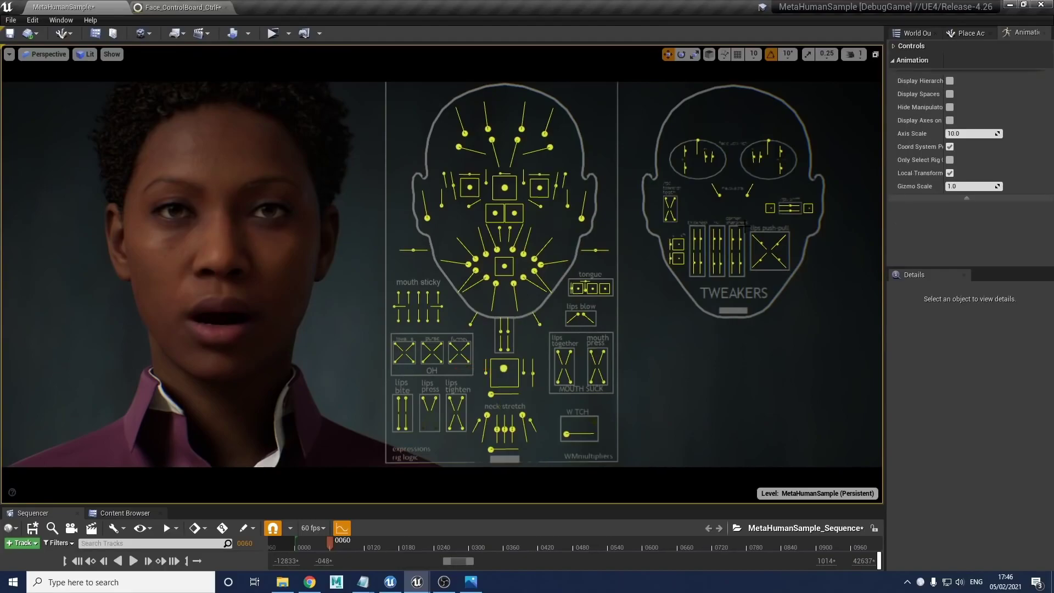
Fine-tune a mouth tweaker control and raise the jaw to close the mouth.
click(729, 278)
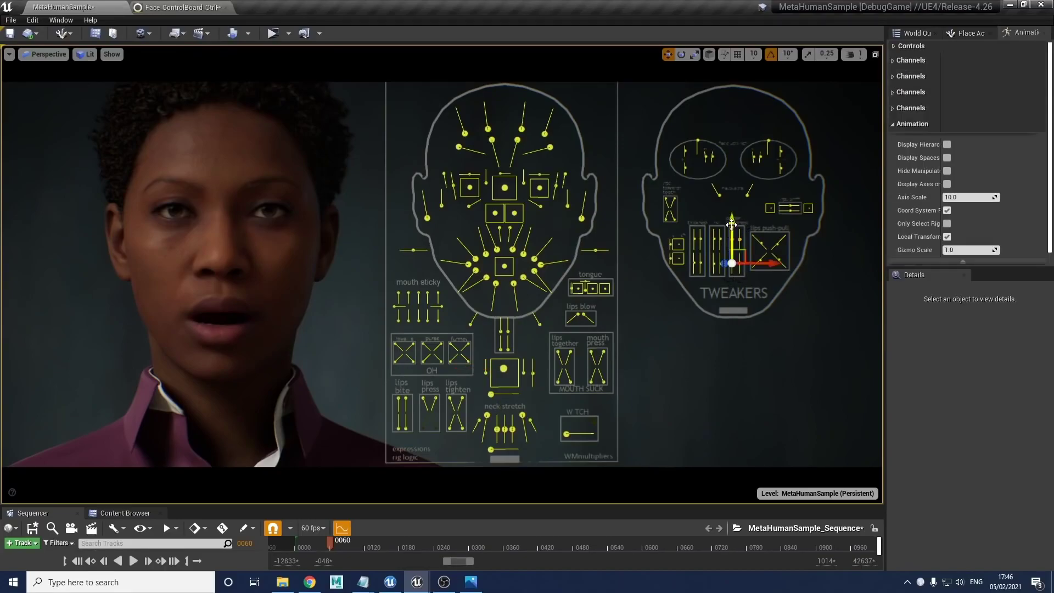
drag(731, 224, 731, 221)
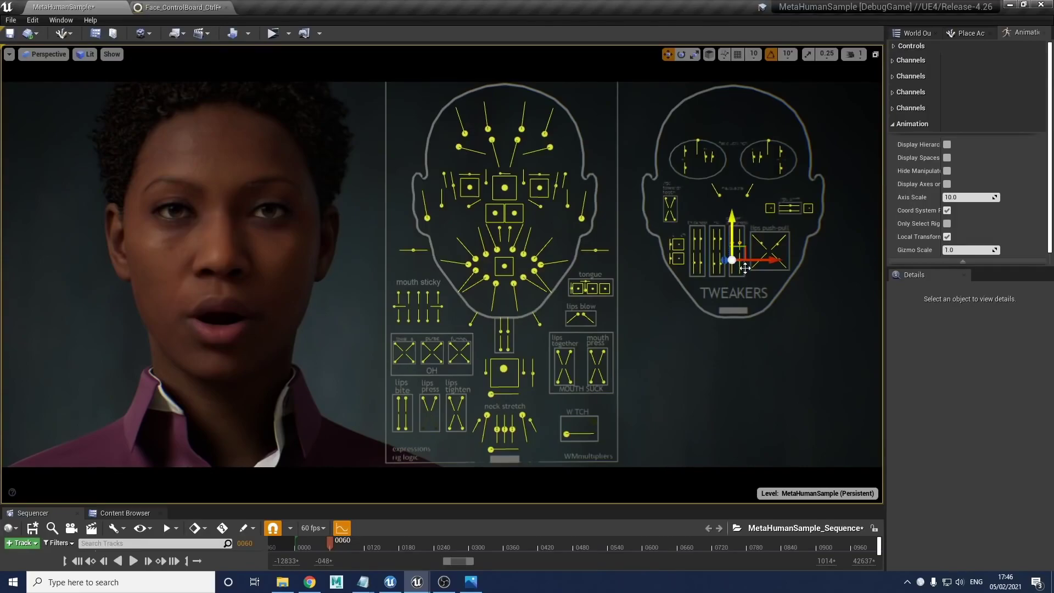
drag(732, 220, 734, 230)
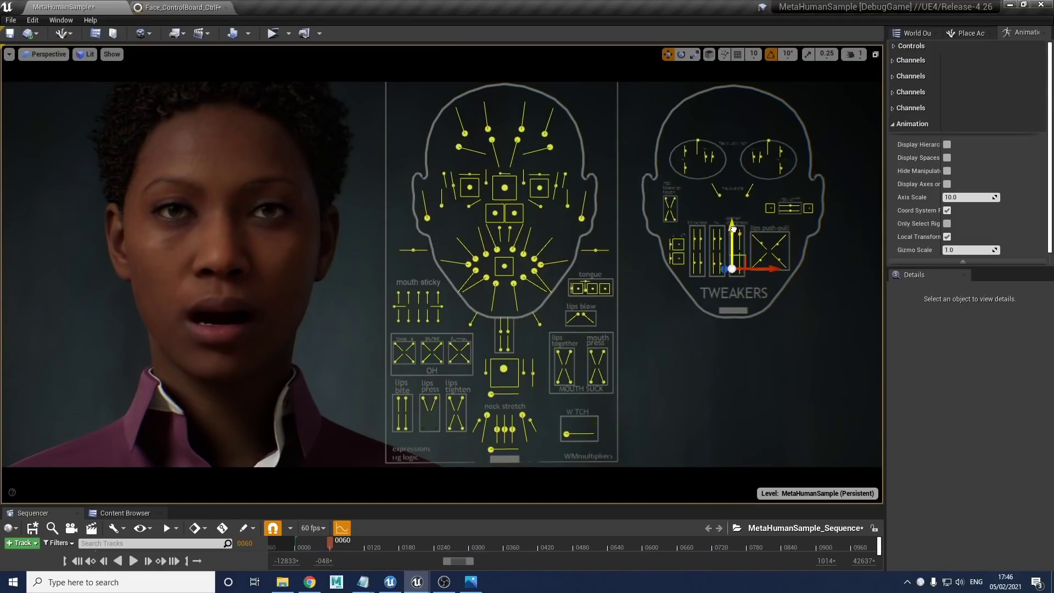
drag(503, 369, 503, 359)
Pull both mouth corner controls and neighbouring mouth controls into a toothy grimace.
click(487, 278)
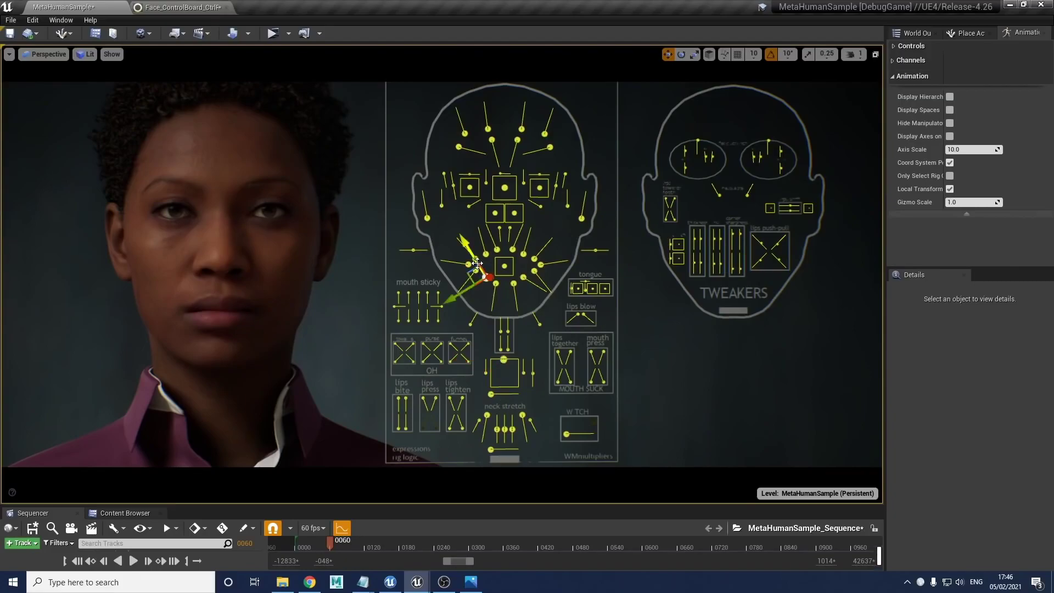
ctrl+click(523, 278)
shift+click(523, 278)
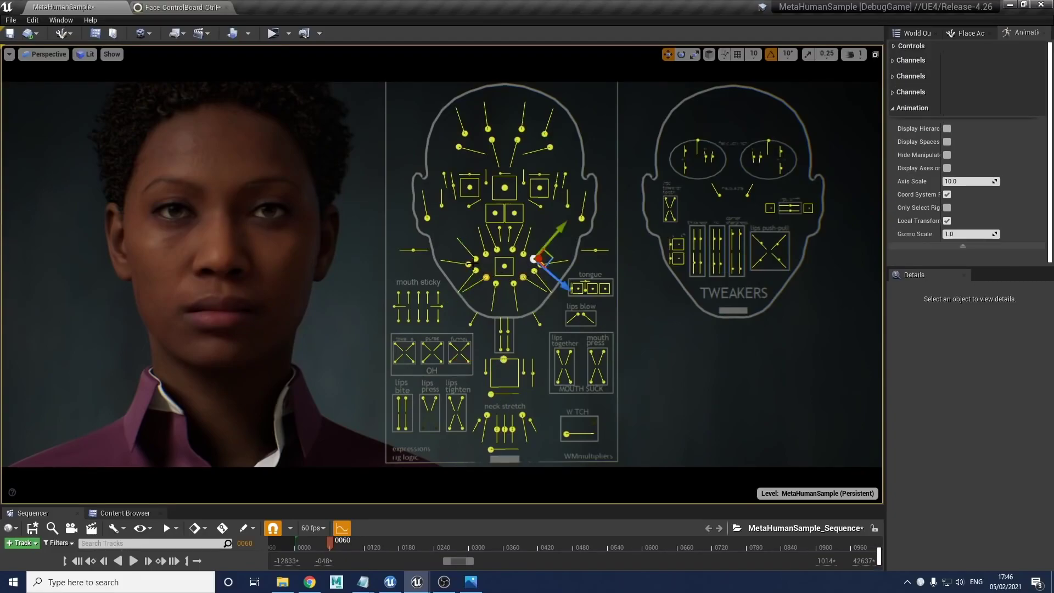
shift+click(476, 258)
drag(556, 231, 577, 207)
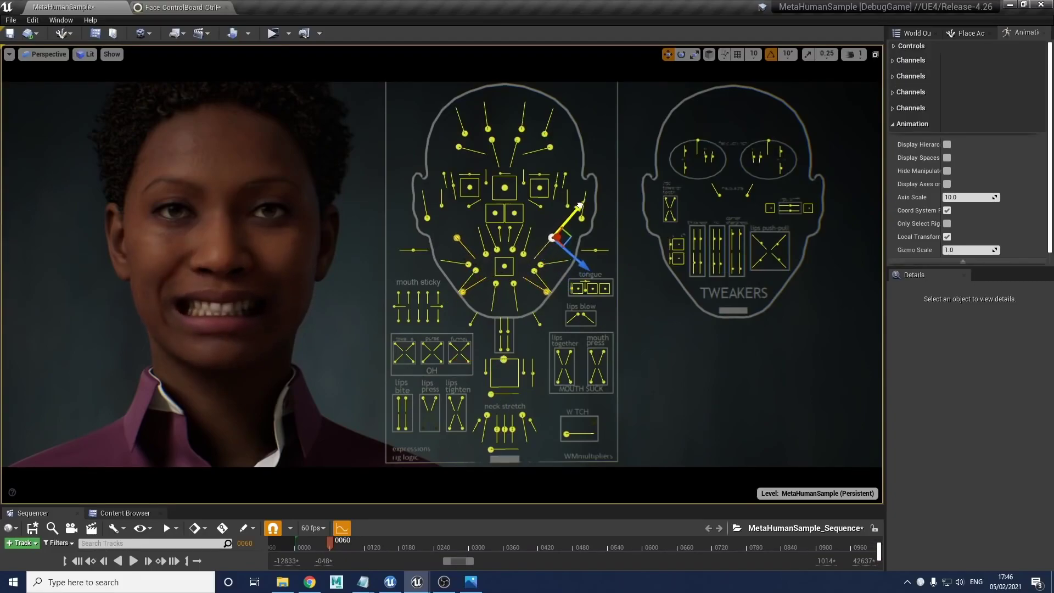
click(732, 275)
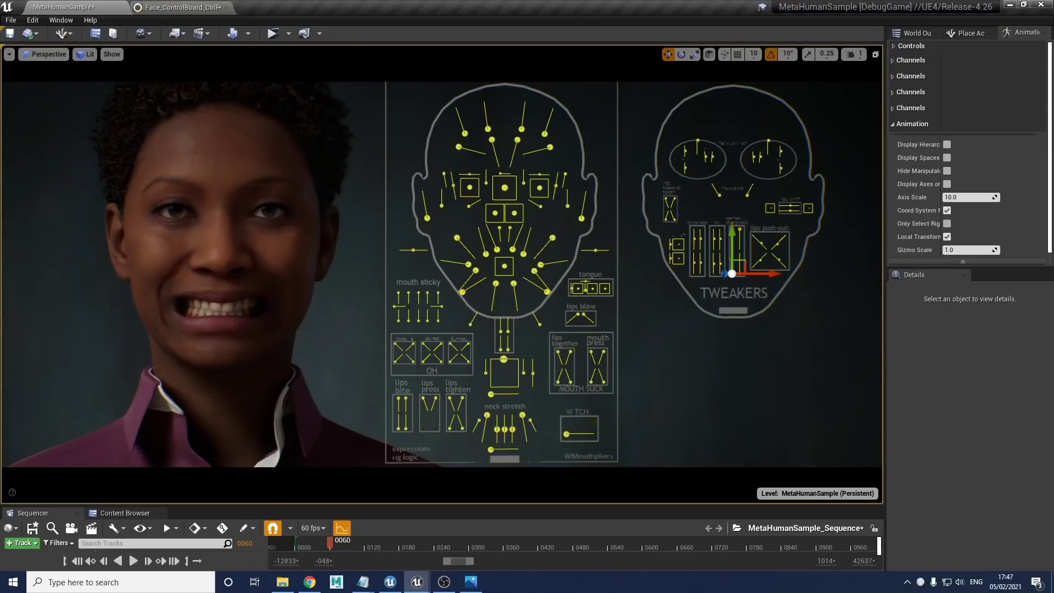
Try lowering the jaw wide, undo it to keep the mouth closed, and deselect.
click(504, 359)
mouse_move(503, 392)
mouse_down()
mouse_move(504, 416)
mouse_move(502, 402)
mouse_up()
key(ctrl+z)
key(ctrl+z)
key(ctrl+z)
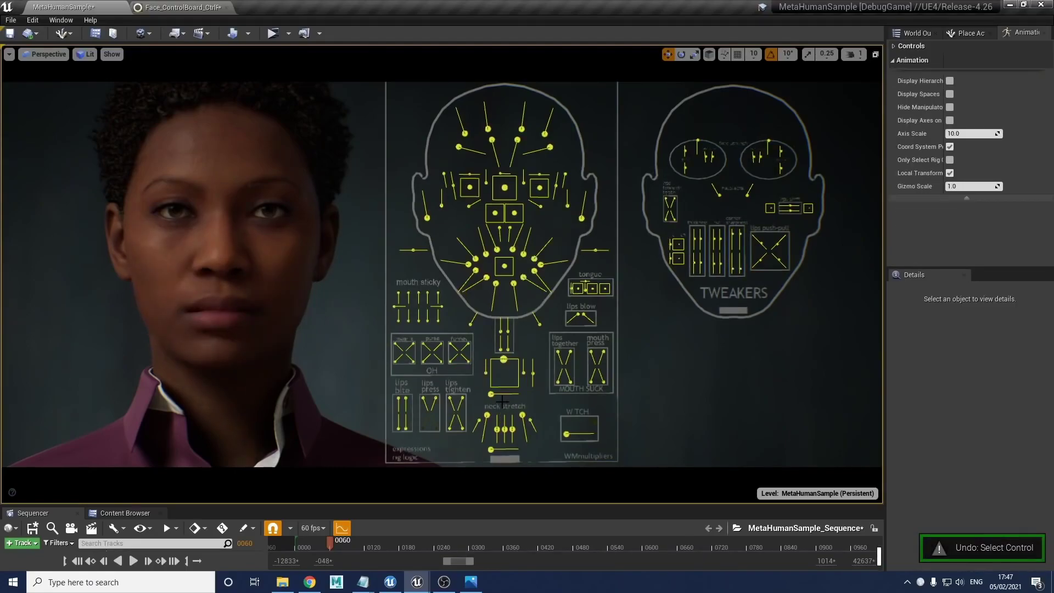
key(ctrl+y)
key(ctrl+y)
key(ctrl+z)
key(ctrl+z)
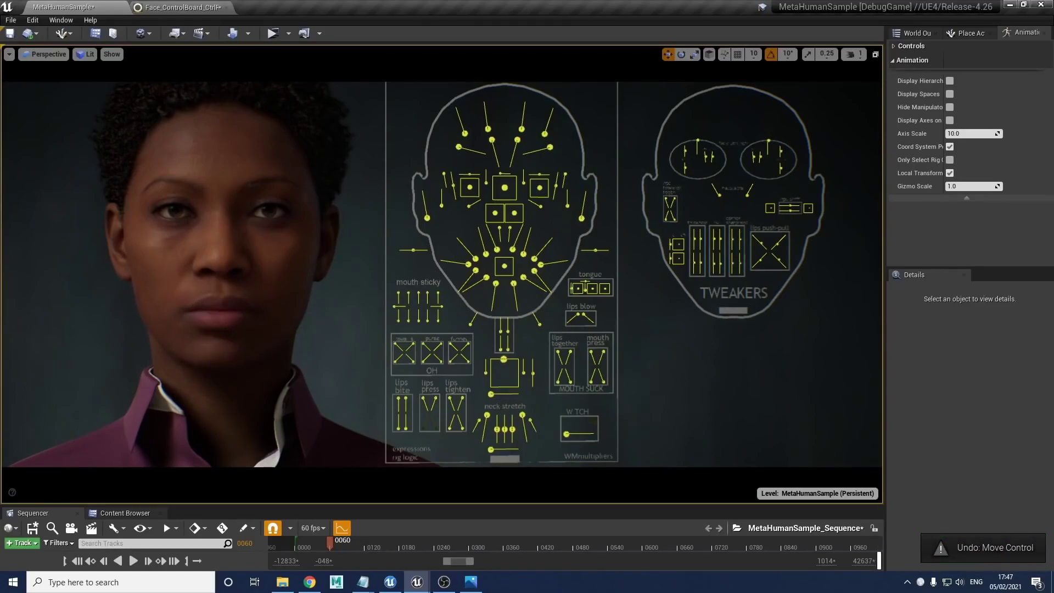
click(737, 272)
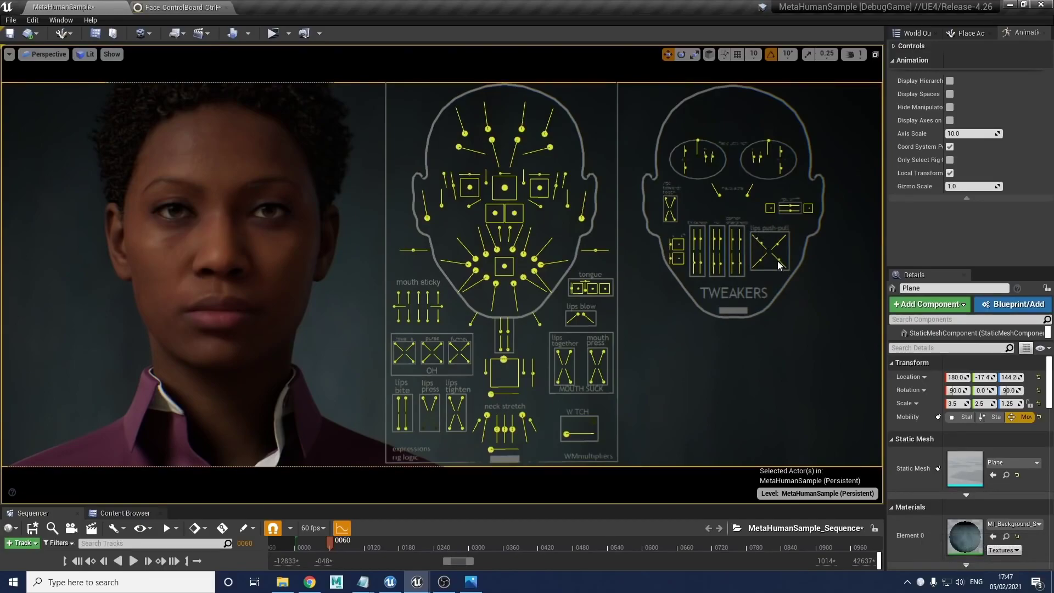
click(789, 268)
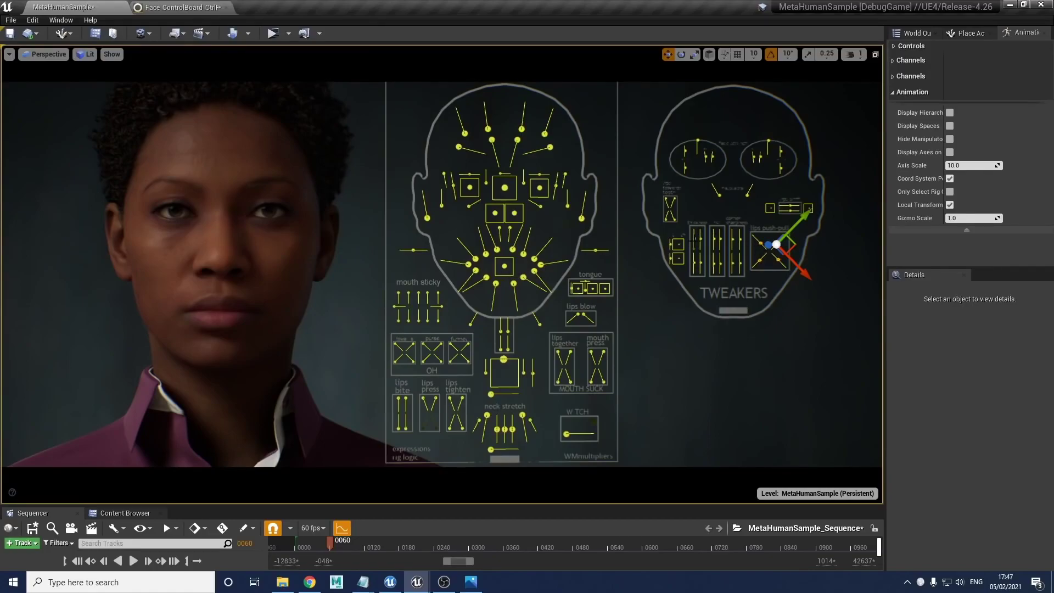
drag(799, 228, 805, 212)
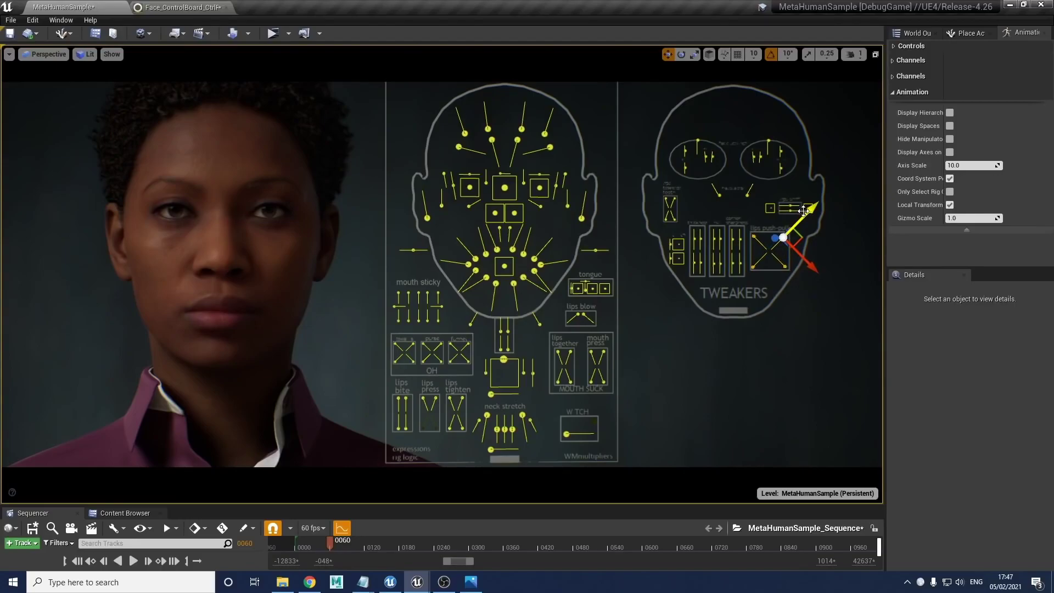
key(ctrl+z)
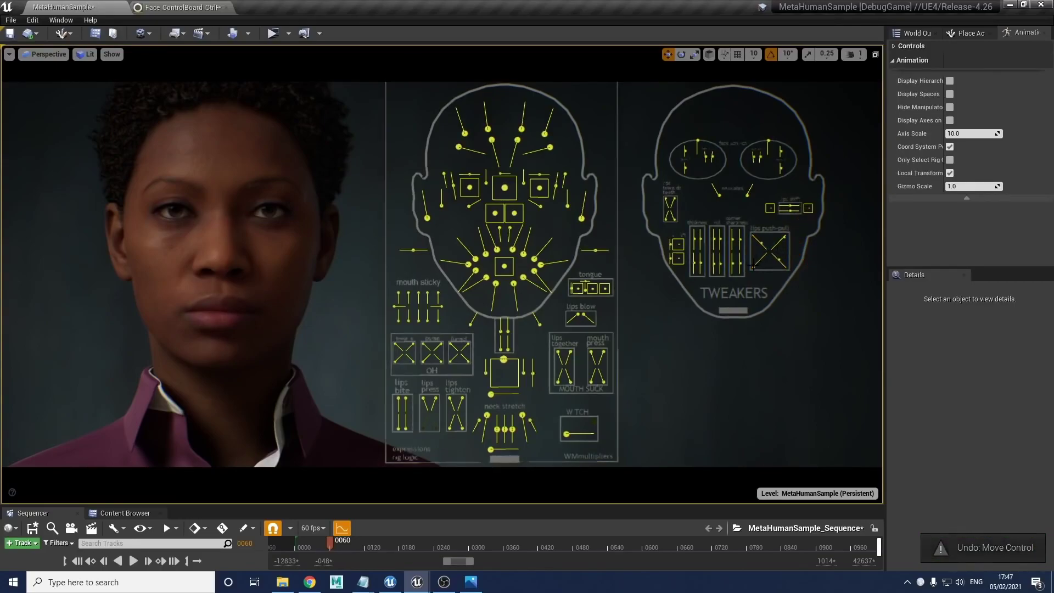
click(784, 237)
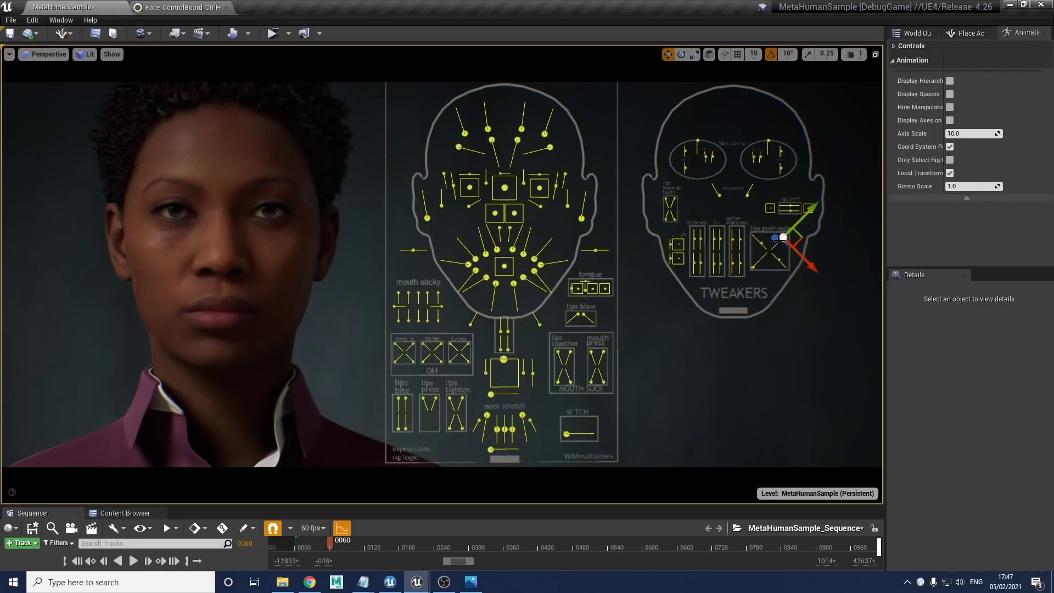
drag(815, 208, 809, 214)
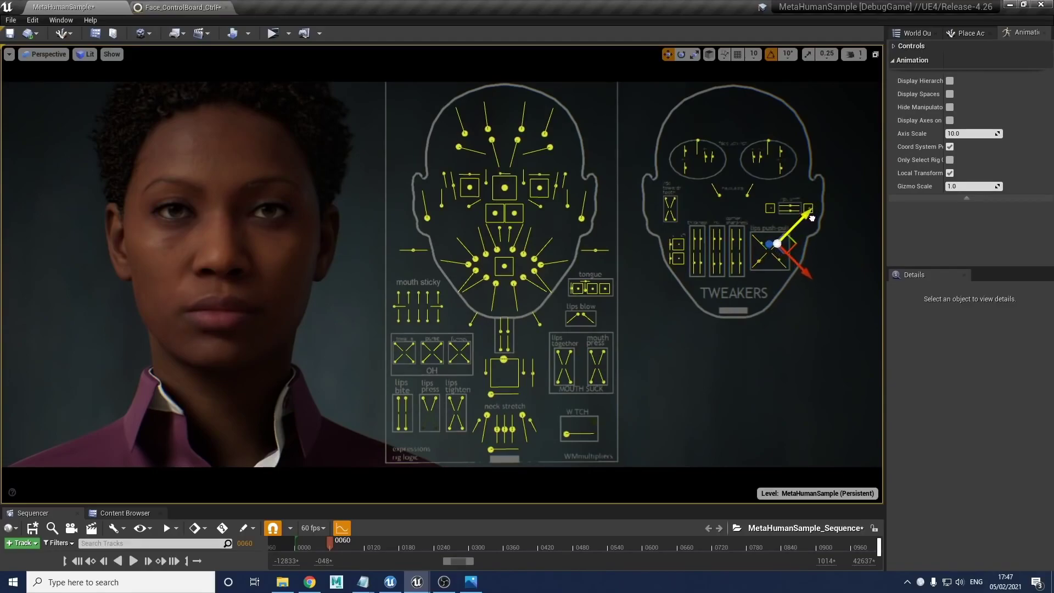
click(843, 236)
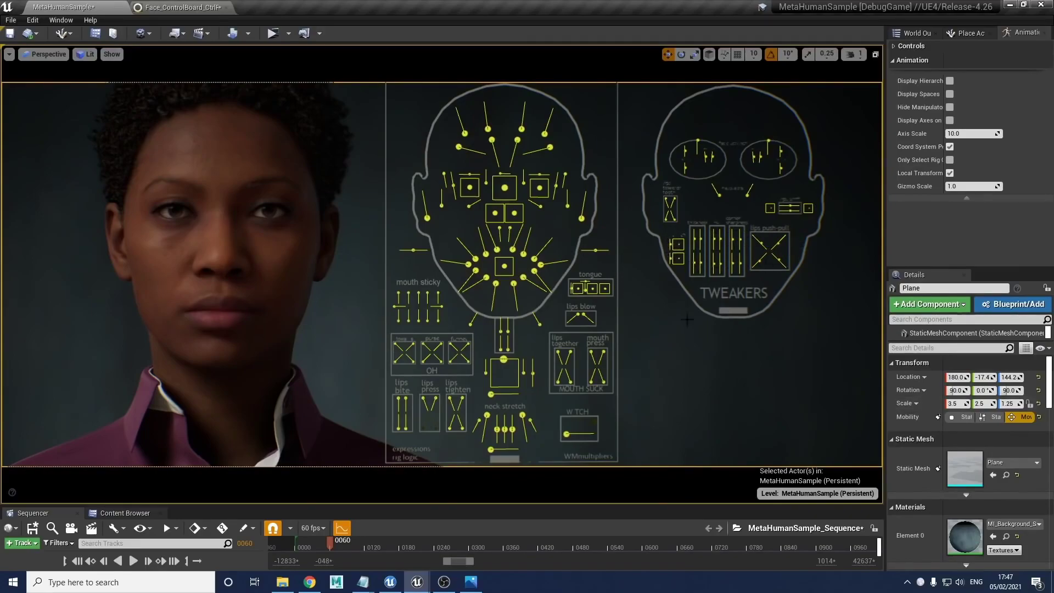
Lower CTRL_C_jaw to open the mouth wide, trying and undoing a CTRL_C_teeth adjustment.
click(503, 360)
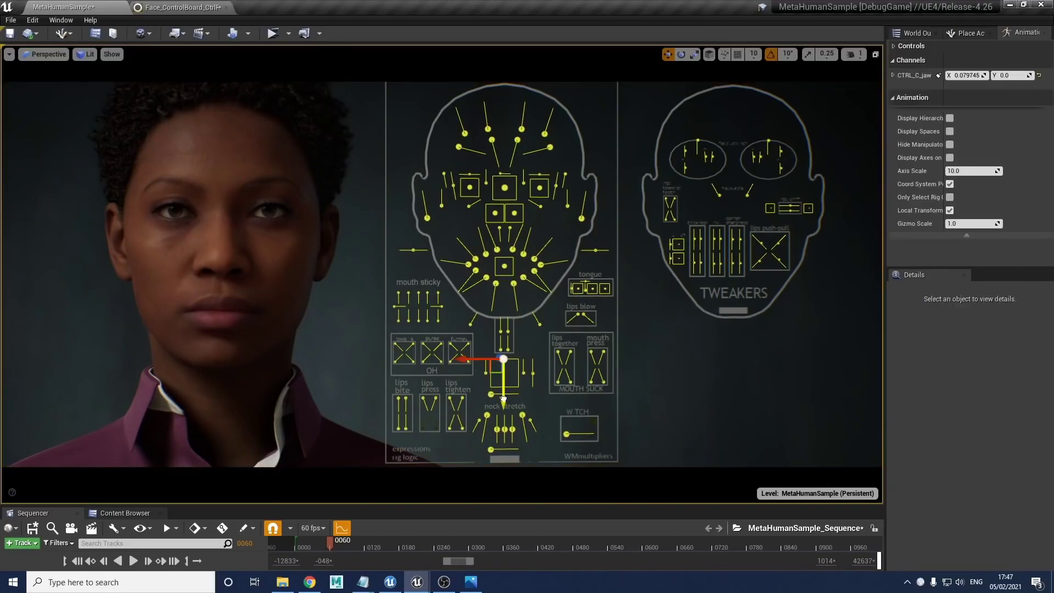
drag(503, 399, 504, 419)
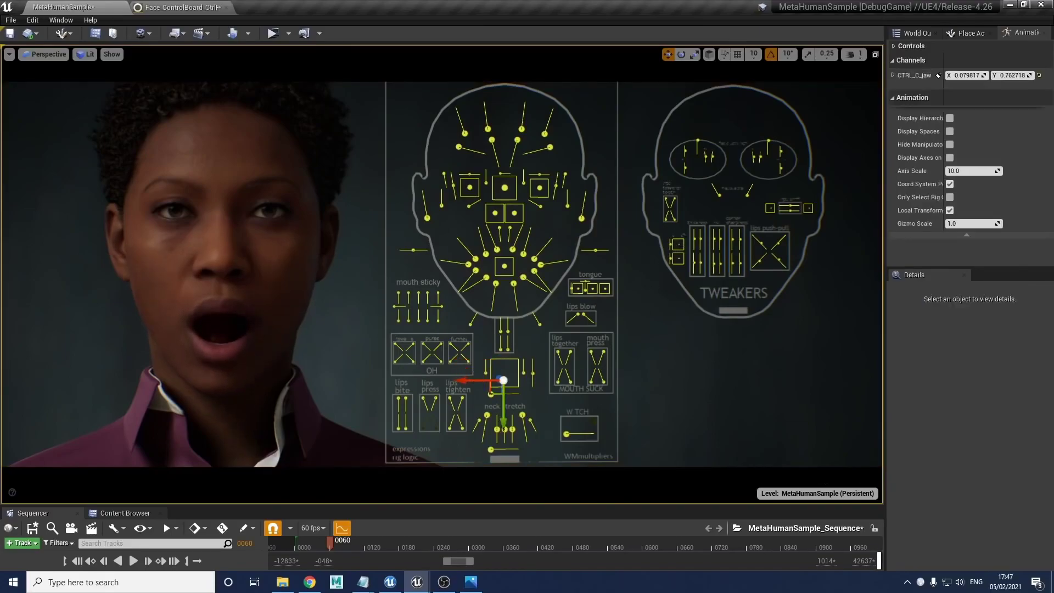
click(679, 244)
drag(679, 209, 681, 217)
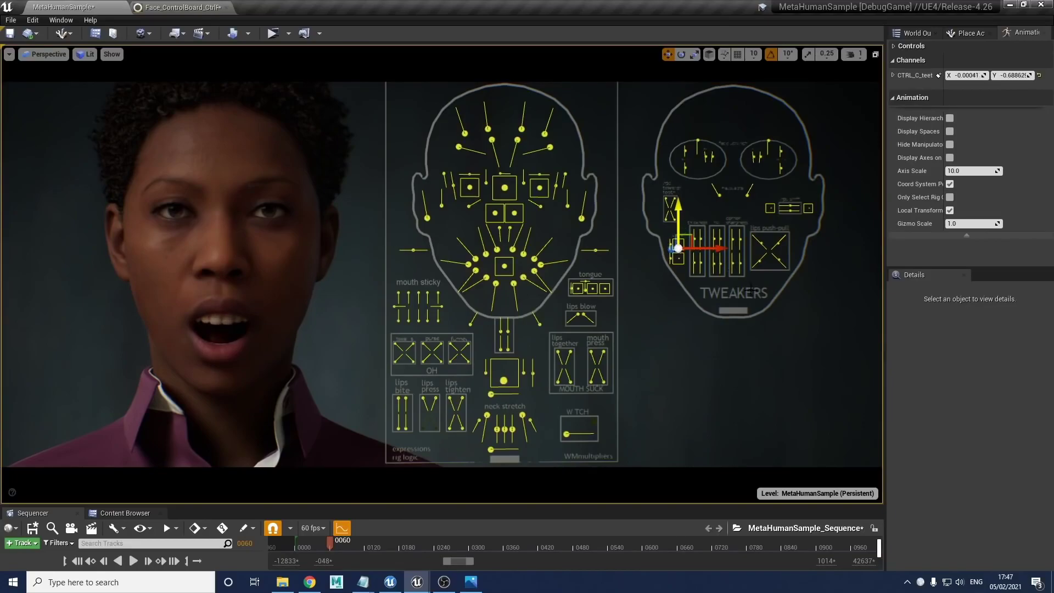
key(ctrl+z)
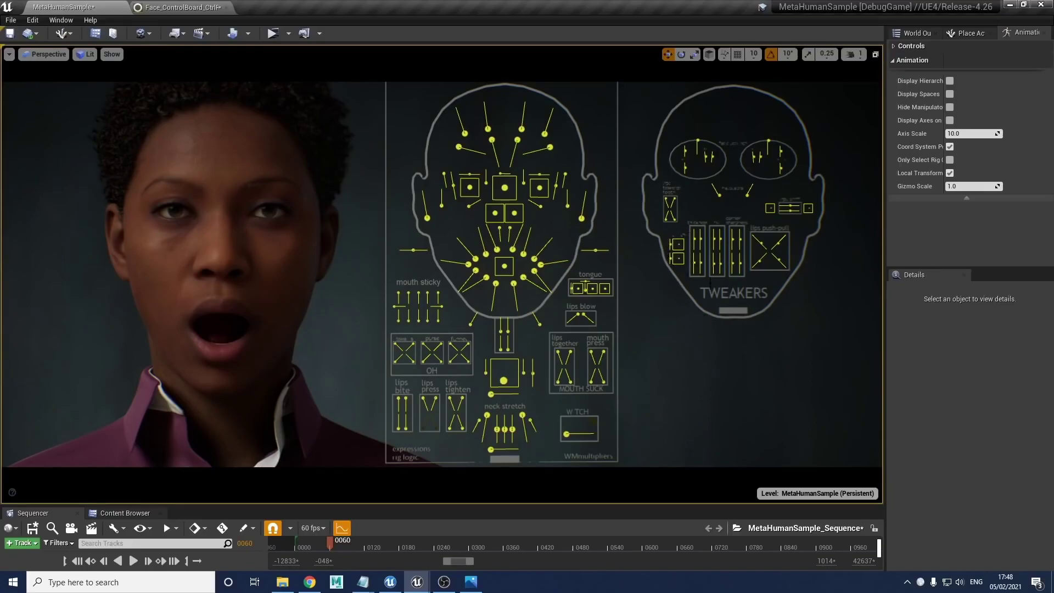
Raise the jaw to close the mouth and test both mouth corner tweakers, returning them to zero.
click(503, 381)
drag(499, 405, 497, 384)
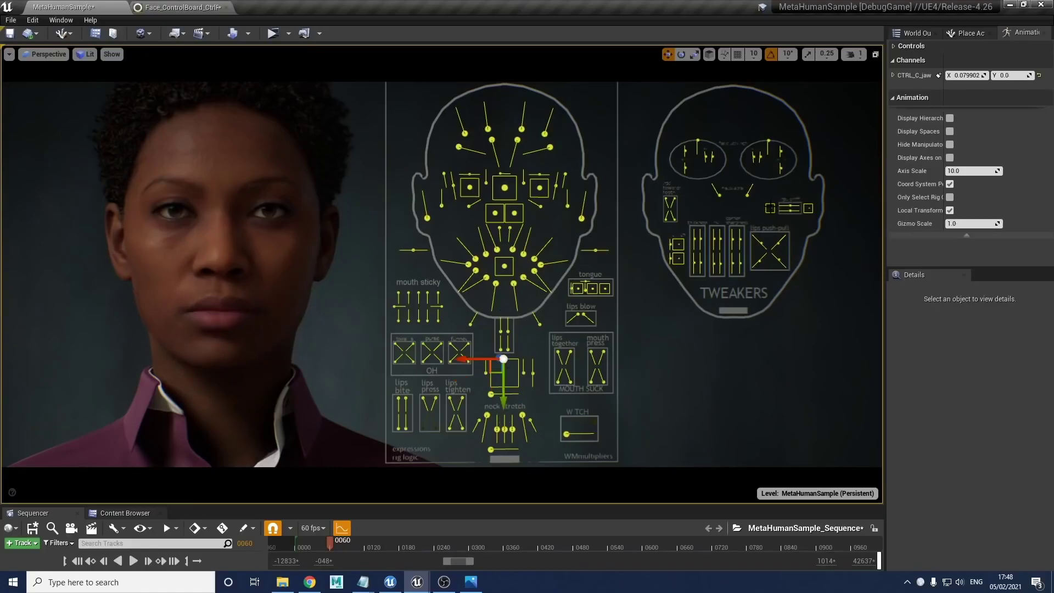
click(770, 208)
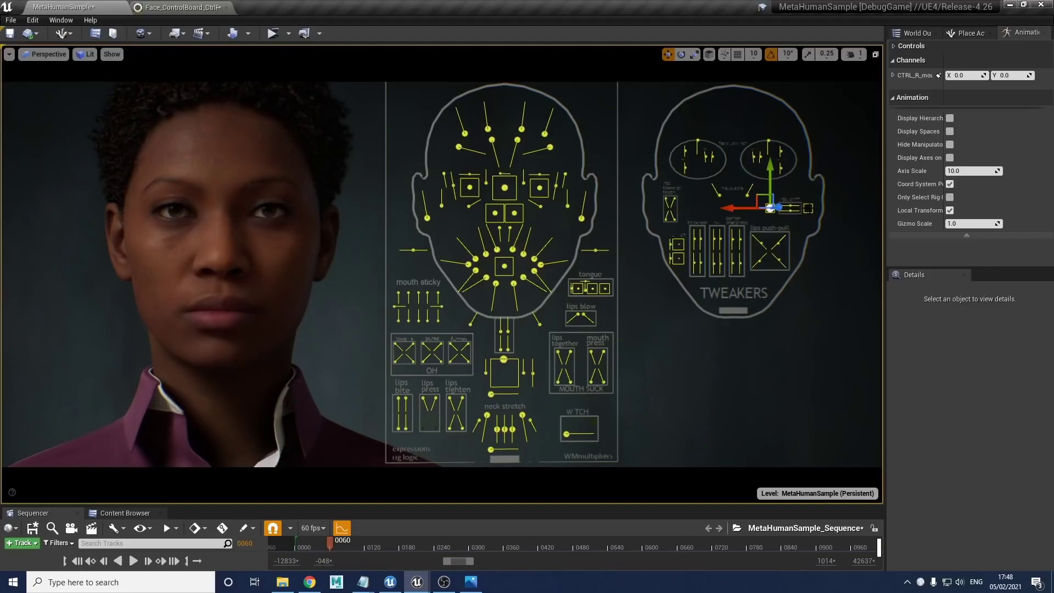
ctrl+click(809, 210)
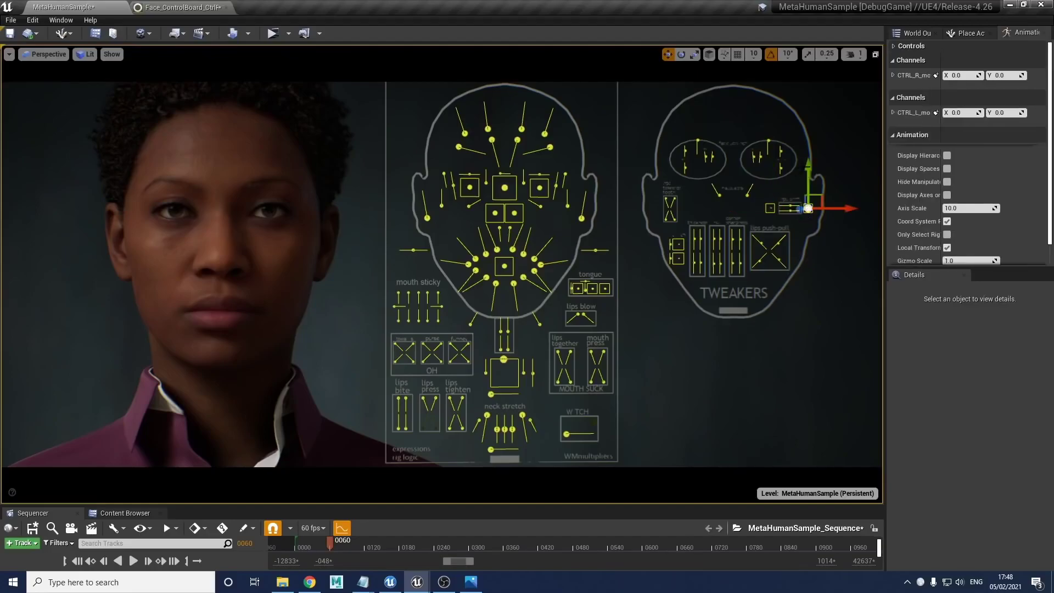
drag(809, 175, 809, 172)
drag(839, 211, 841, 211)
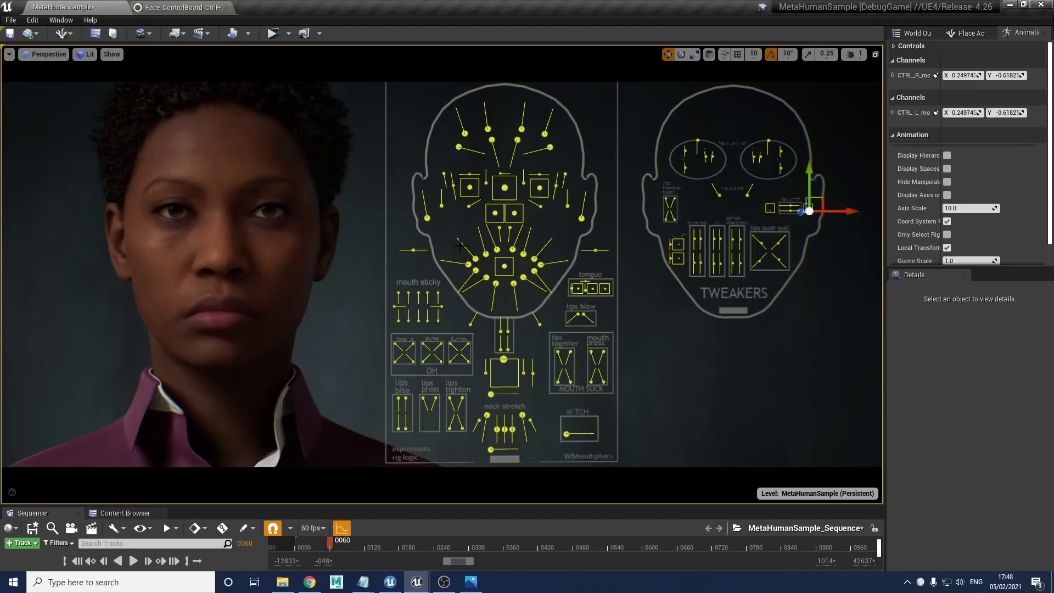
drag(813, 172, 814, 170)
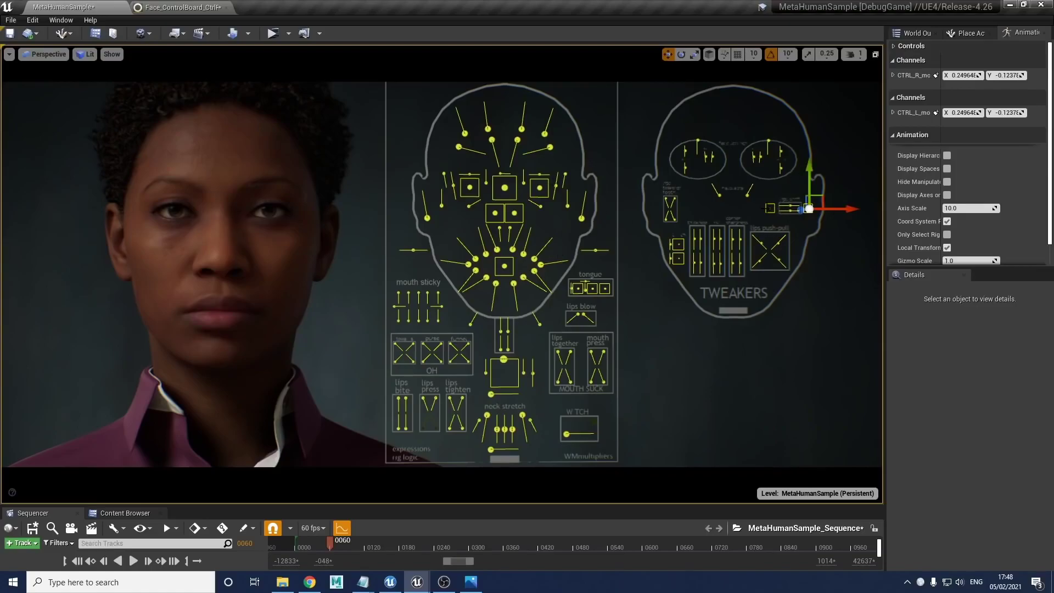
drag(809, 171, 810, 169)
click(774, 228)
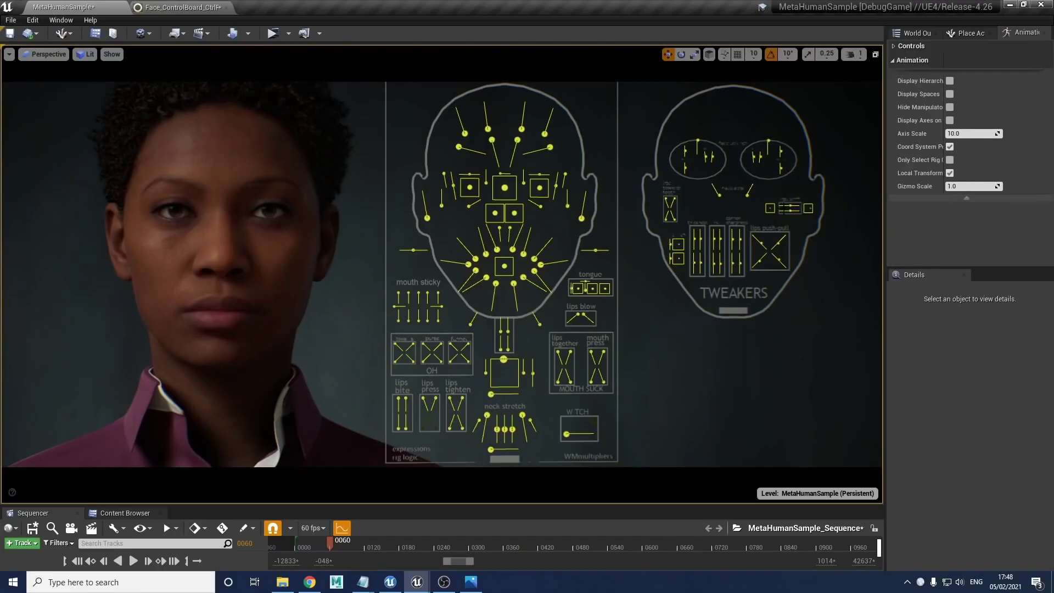
Slide one mouth corner tweaker outward and back inward, undoing the final move.
click(789, 218)
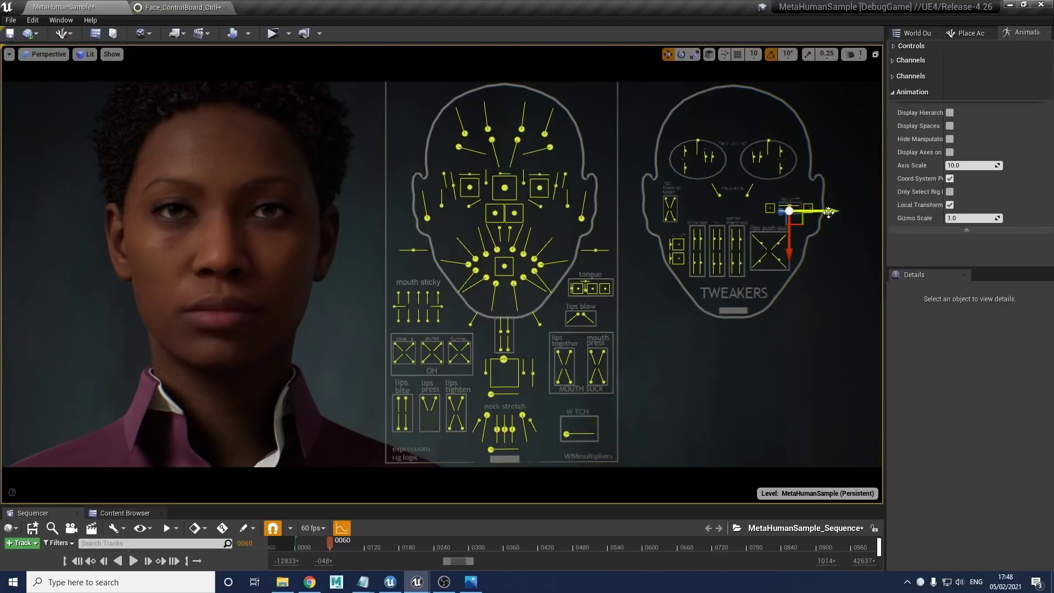
mouse_move(830, 213)
mouse_down()
mouse_move(841, 213)
mouse_move(818, 213)
mouse_up()
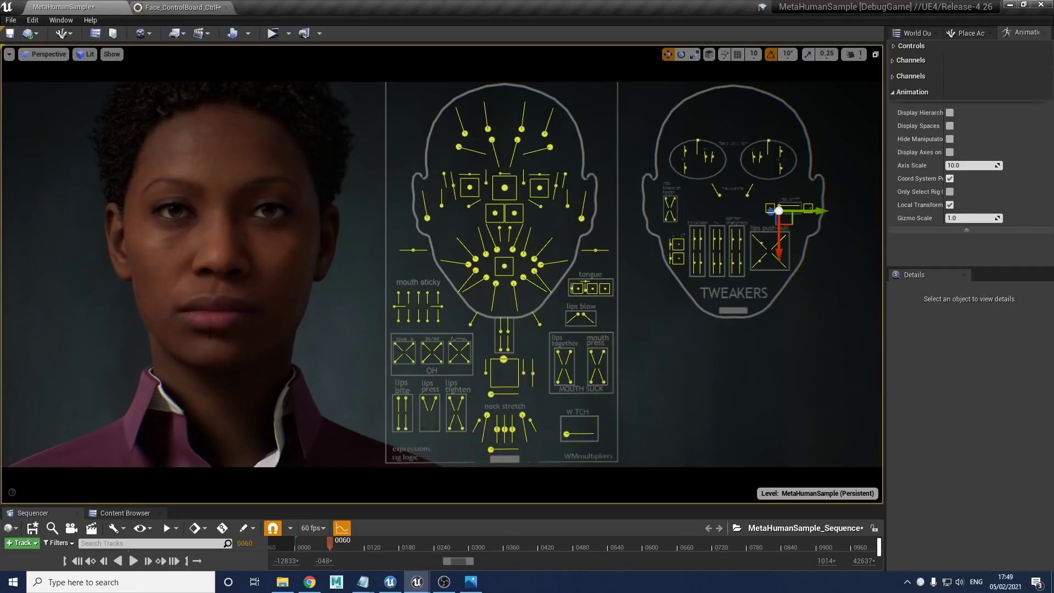
drag(817, 210, 828, 211)
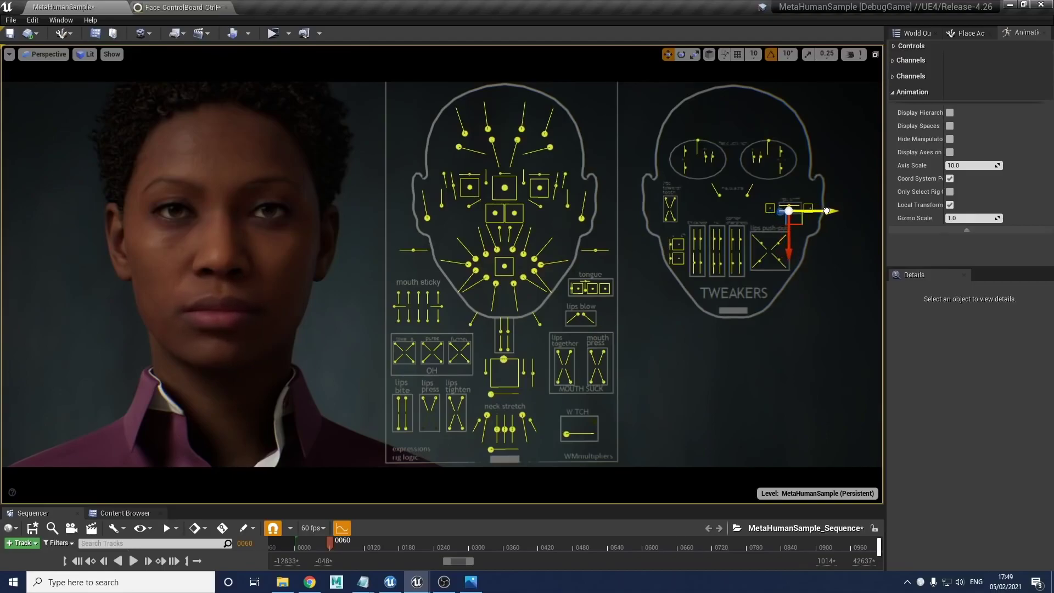
click(790, 203)
click(790, 207)
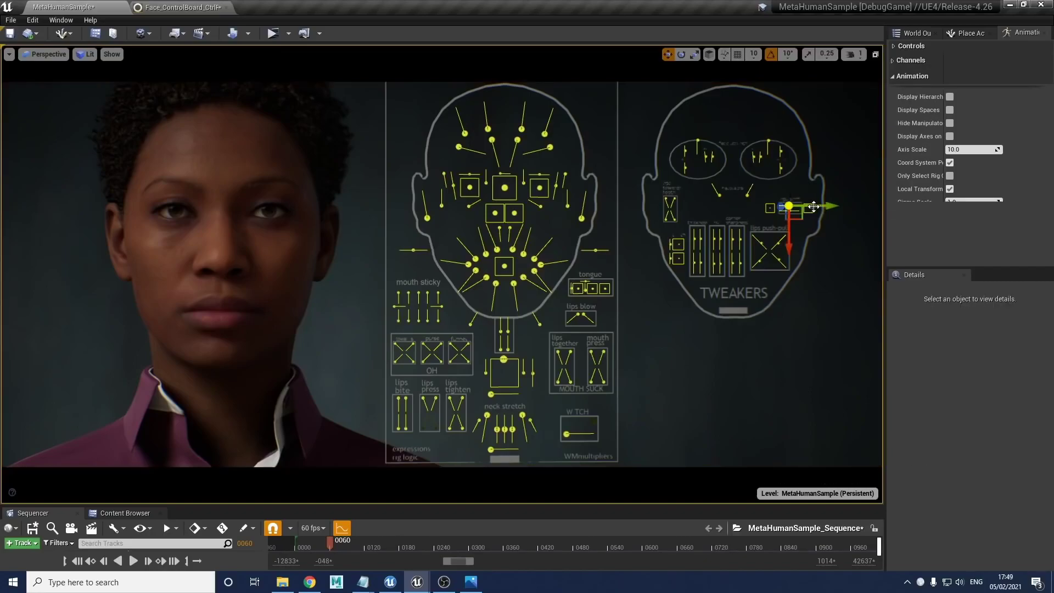
drag(825, 206, 818, 209)
key(ctrl+z)
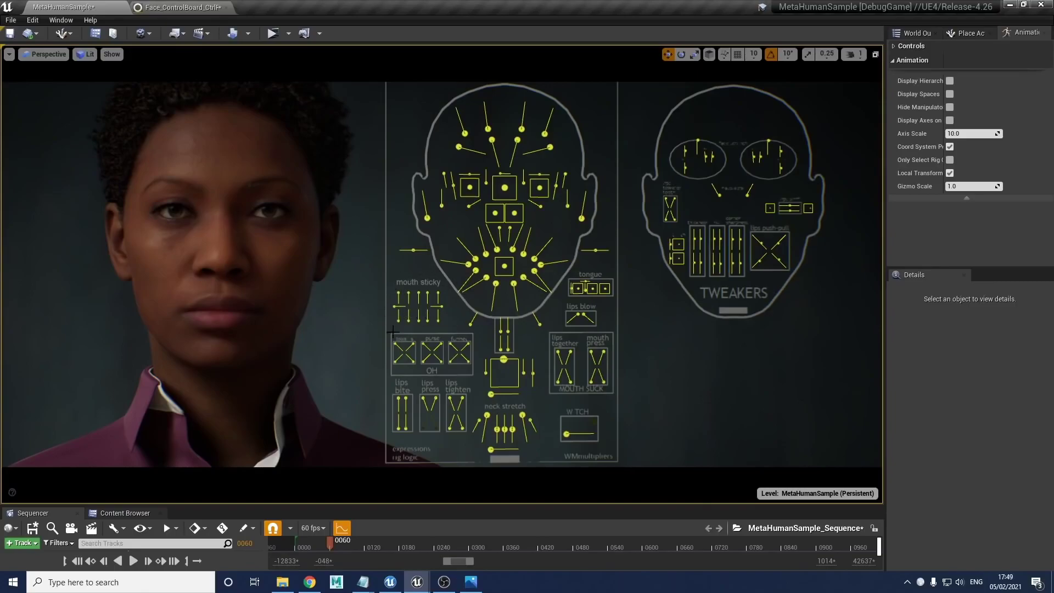
Lower CTRL_C_jaw to Y 0.196854 so the lips part slightly, then deselect.
click(503, 359)
drag(503, 401, 503, 403)
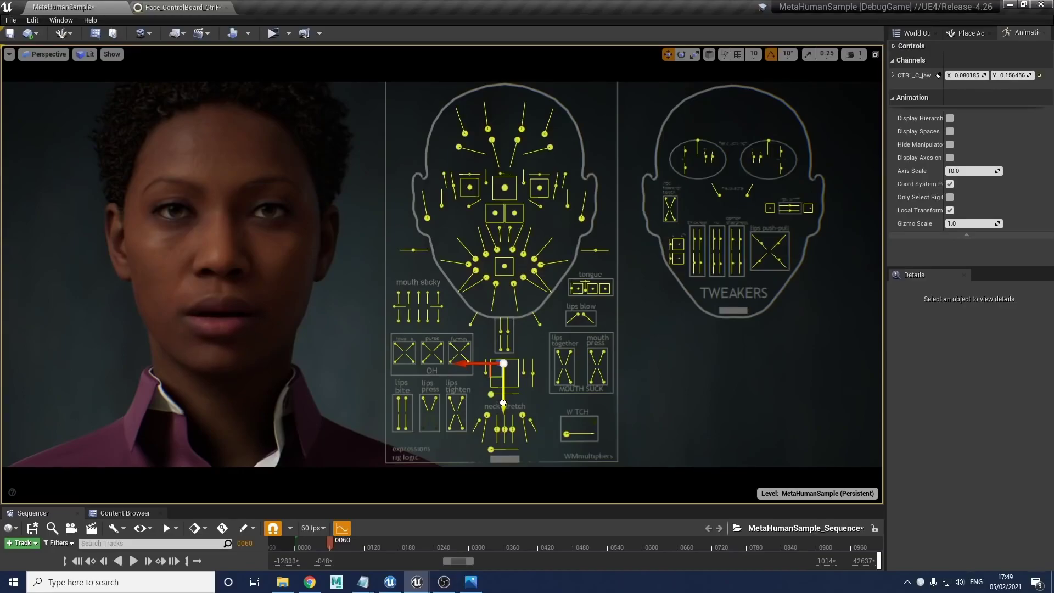
drag(503, 403, 503, 406)
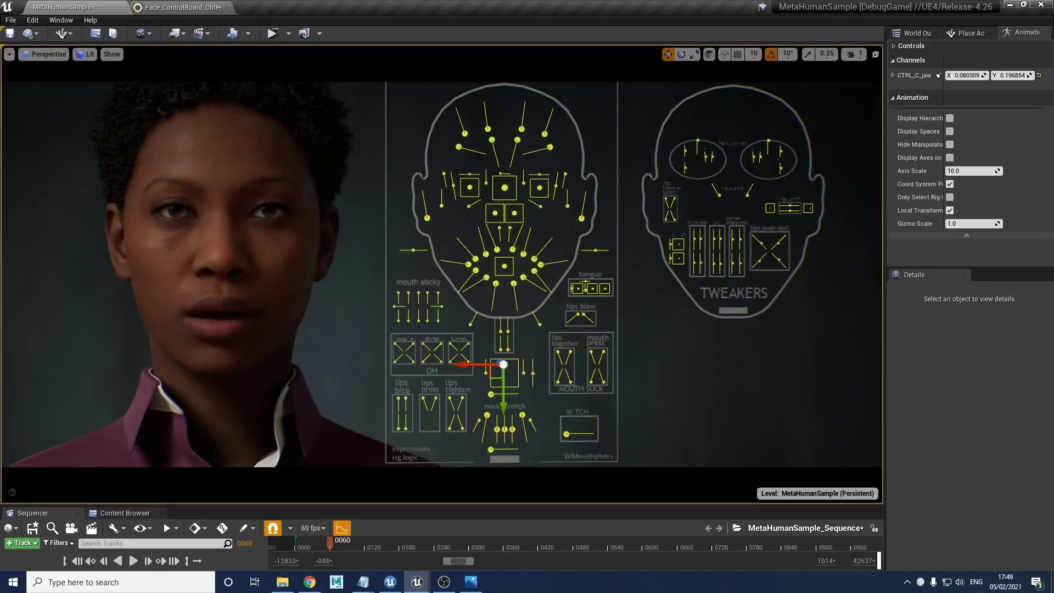
click(404, 305)
click(445, 306)
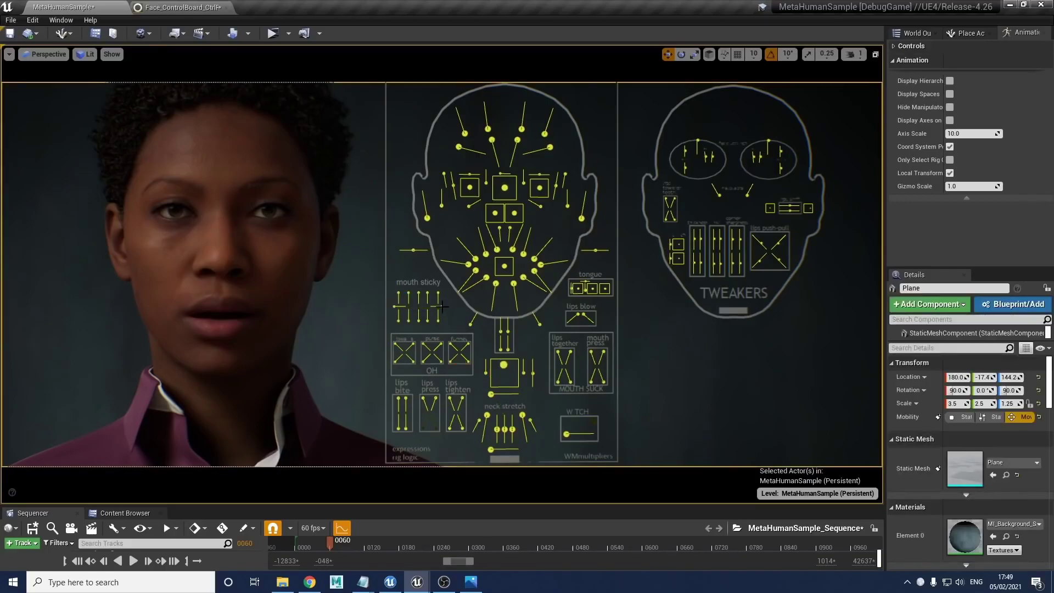
Slide, raise and lower the leftmost mouth sticky controls one at a time.
click(394, 305)
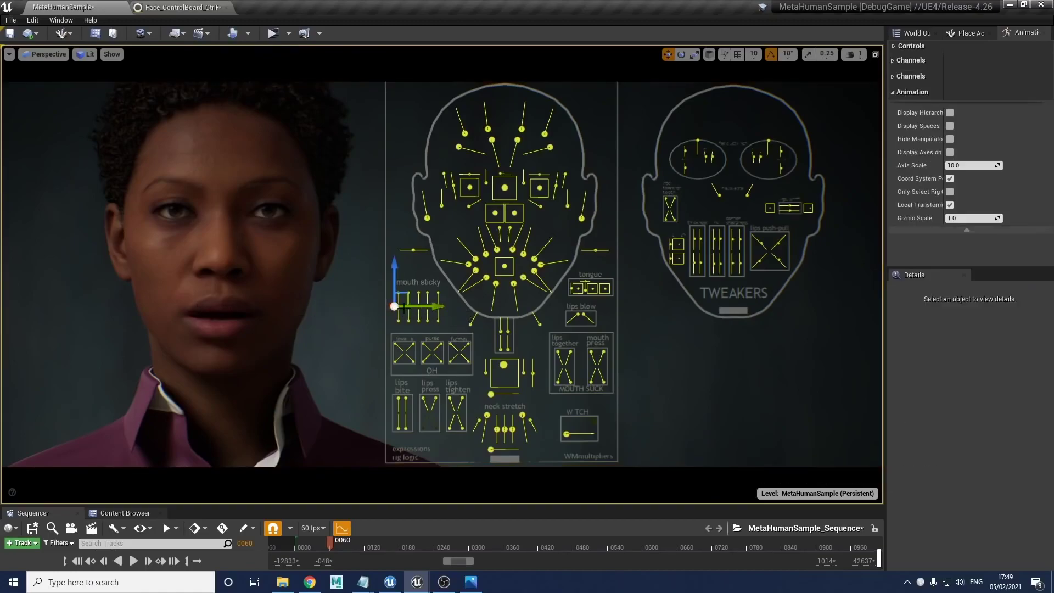
mouse_move(433, 312)
mouse_down()
mouse_move(454, 308)
mouse_move(433, 309)
mouse_up()
click(442, 286)
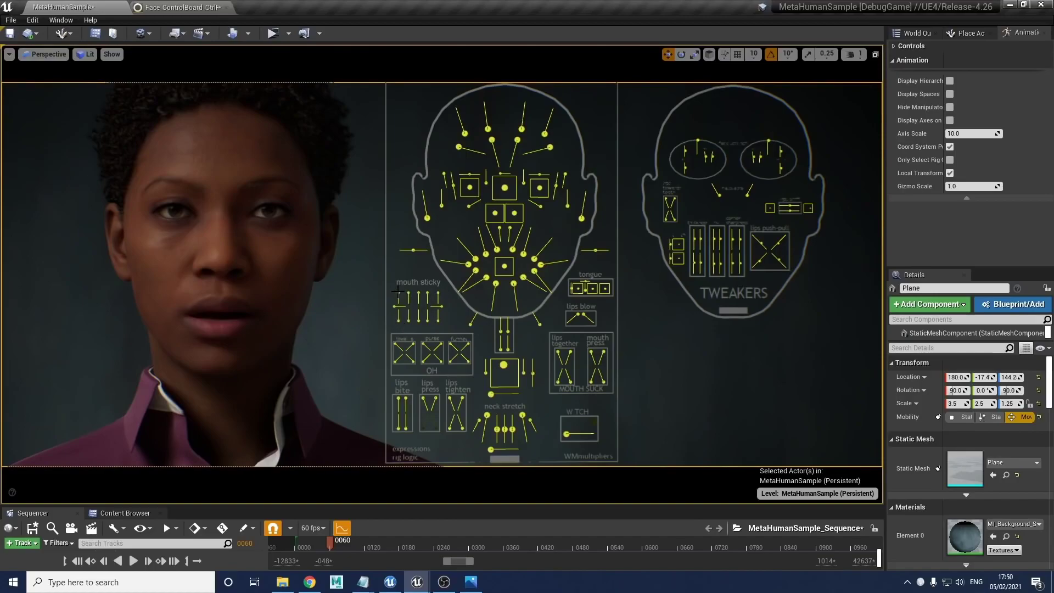
click(397, 324)
drag(398, 280, 399, 256)
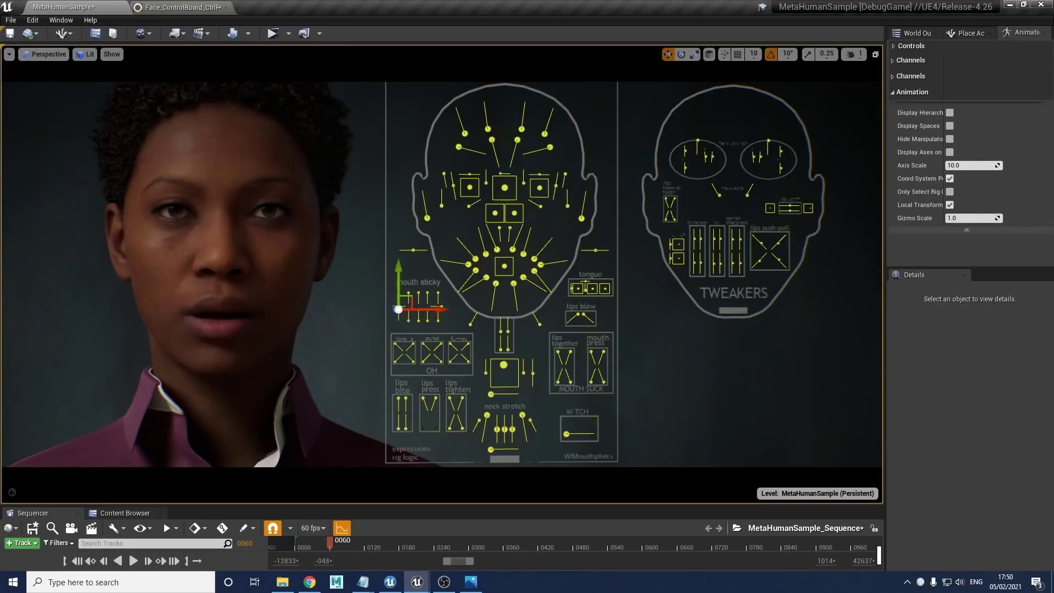
click(410, 274)
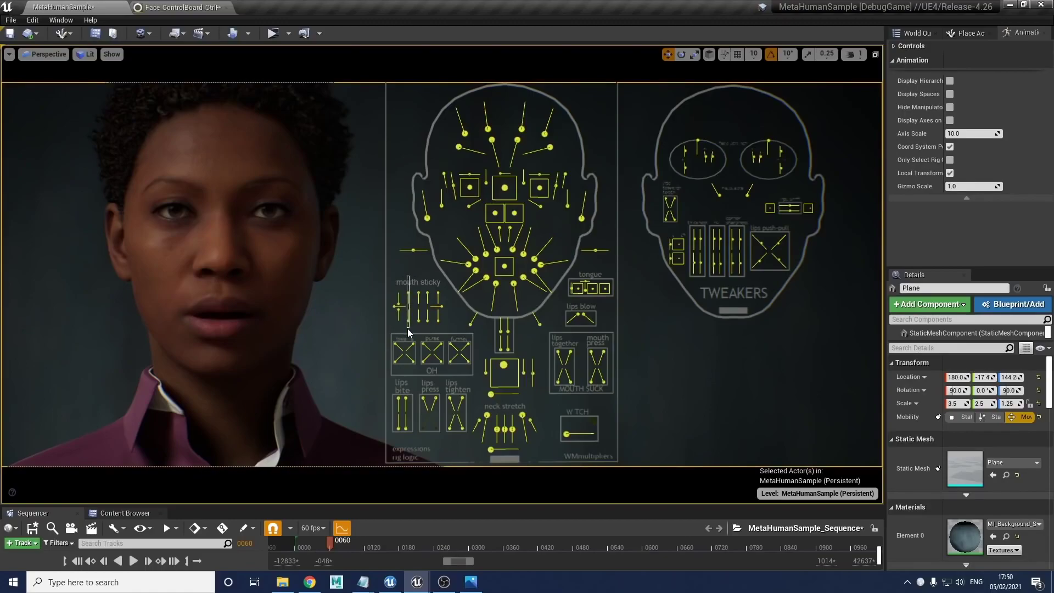
click(409, 294)
drag(411, 340, 412, 342)
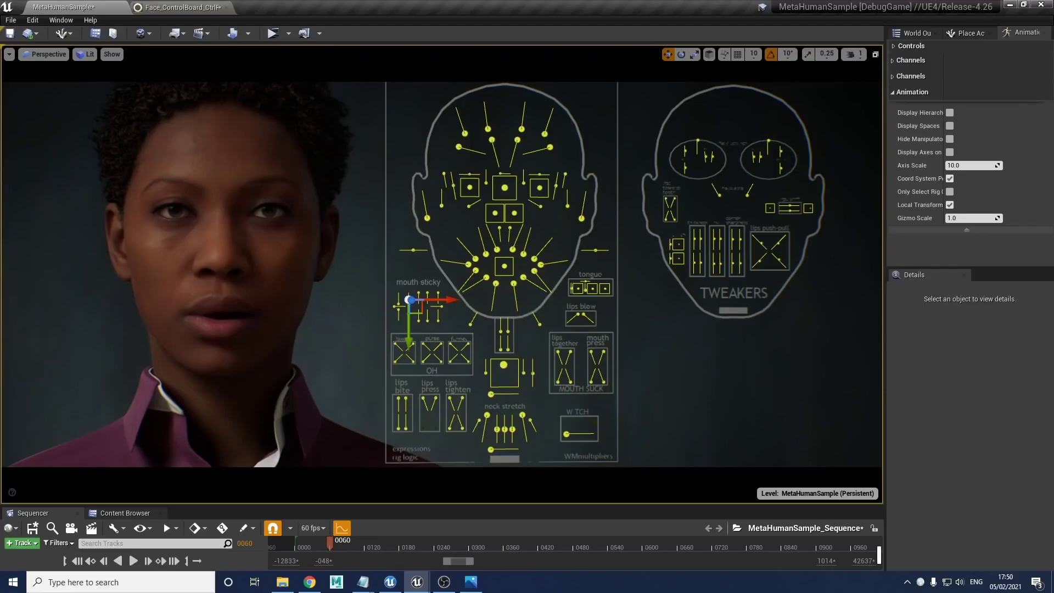
click(420, 300)
Nudge a mouth sticky control down, then pull a pair of sticky controls downward and shift them.
click(417, 325)
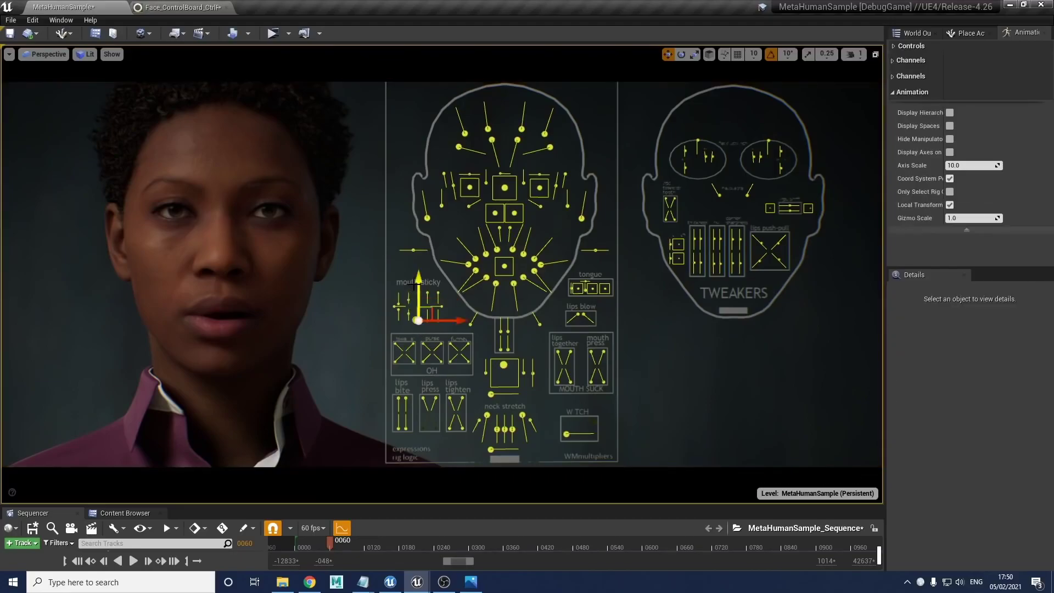
drag(419, 275, 420, 276)
click(434, 275)
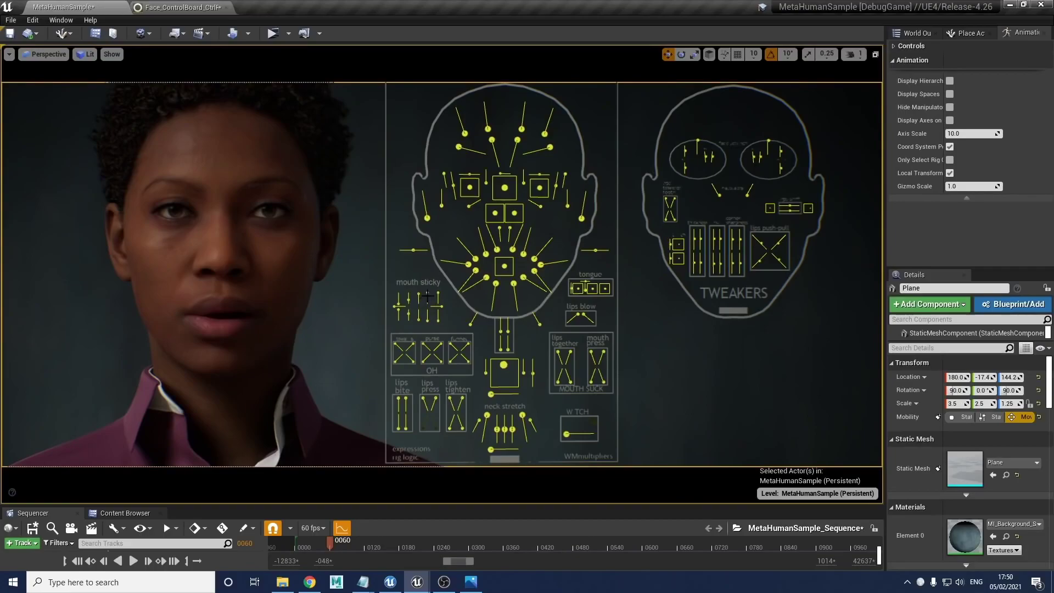
click(428, 292)
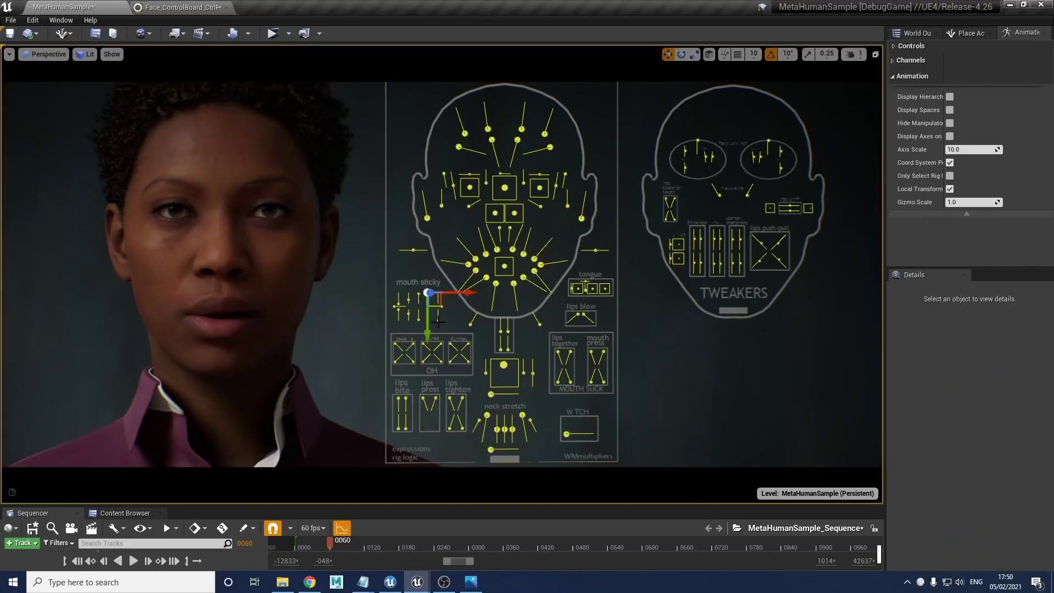
ctrl+alt+drag(435, 331, 426, 291)
drag(429, 332, 424, 357)
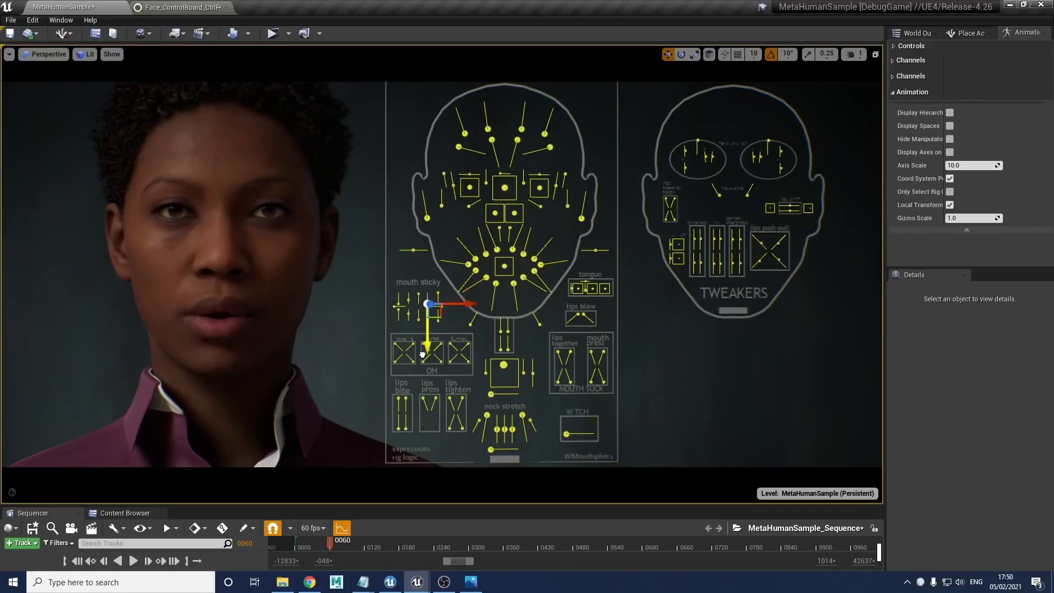
click(429, 286)
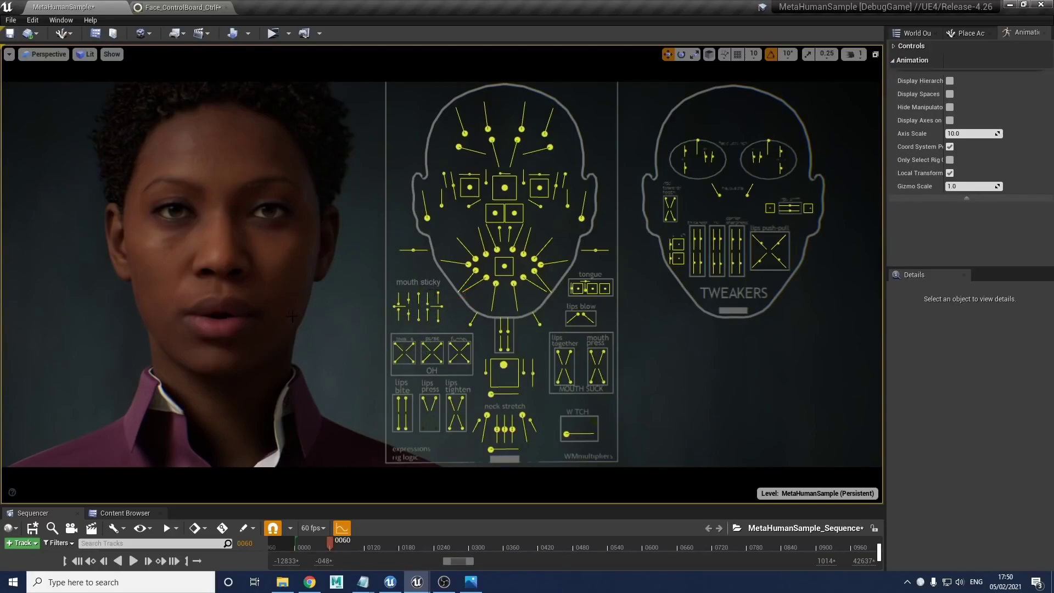
click(420, 295)
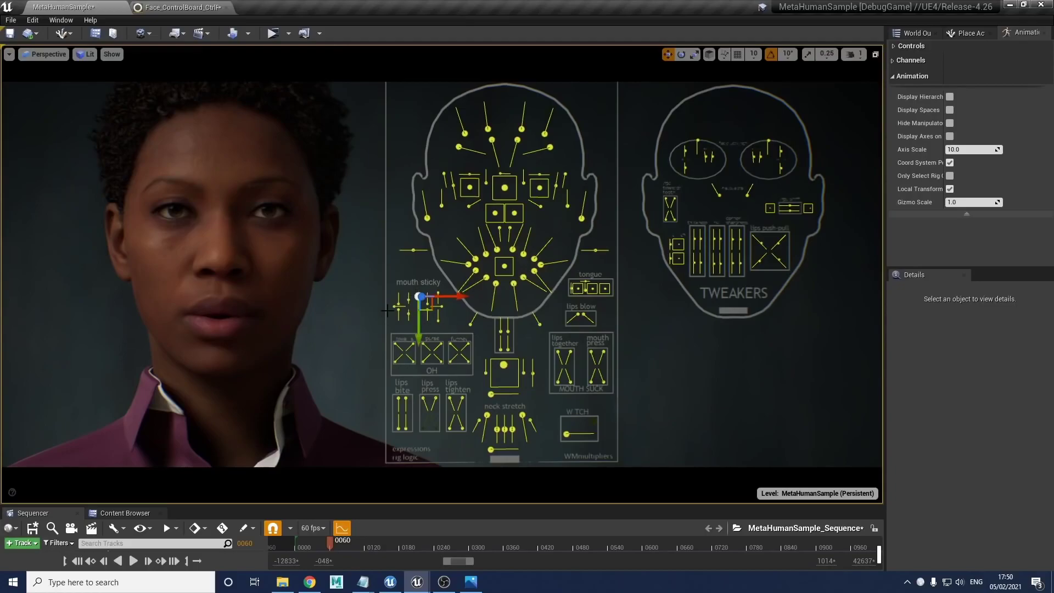
ctrl+alt+drag(409, 319, 410, 318)
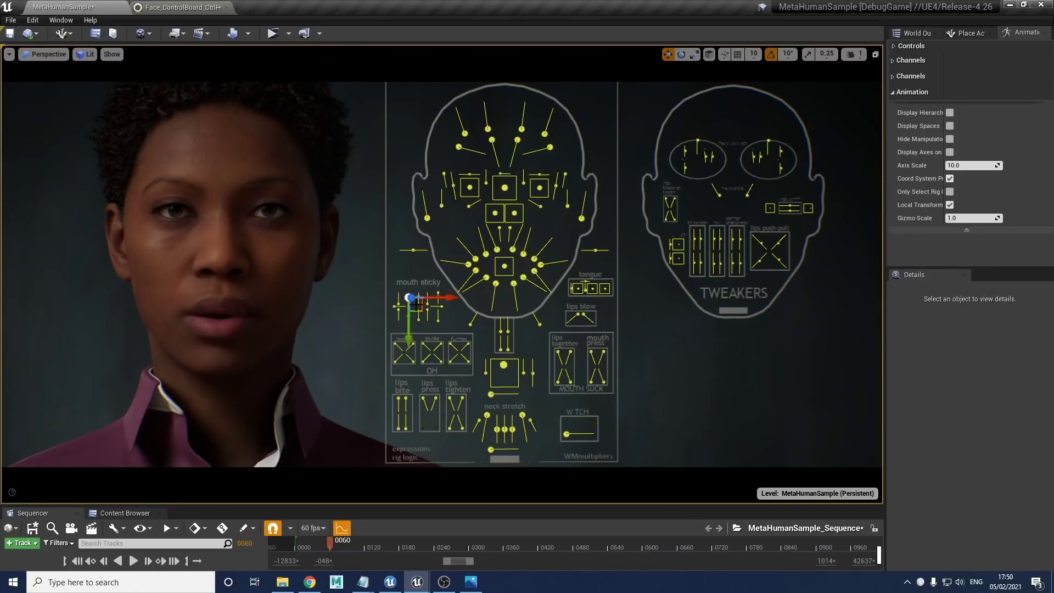
Undo the last two sticky edits and raise CTRL_C_jaw back to Y 0.0 to close the mouth.
key(ctrl+z)
key(ctrl+z)
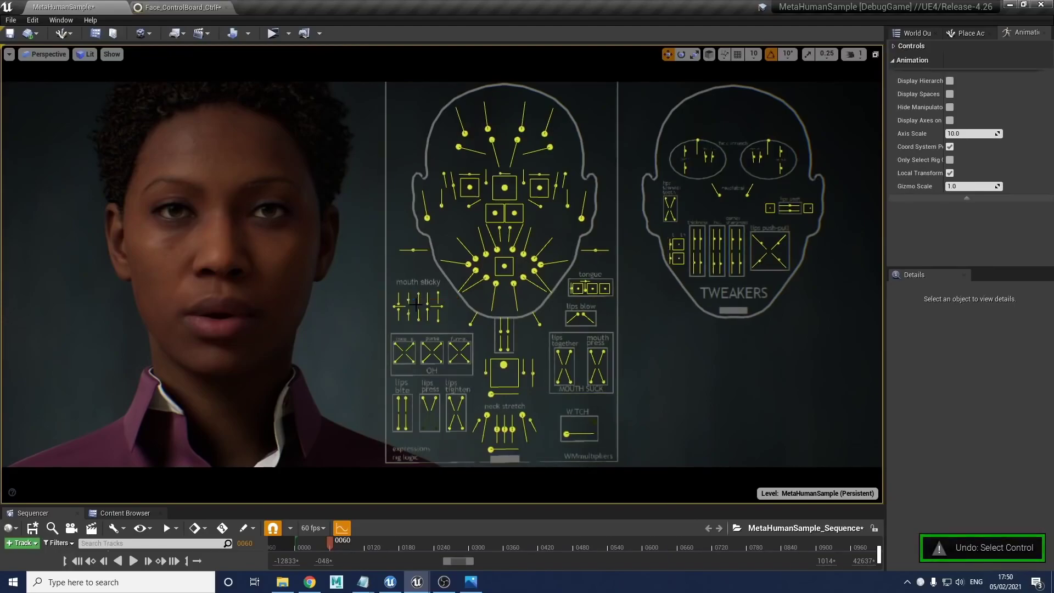
key(ctrl+z)
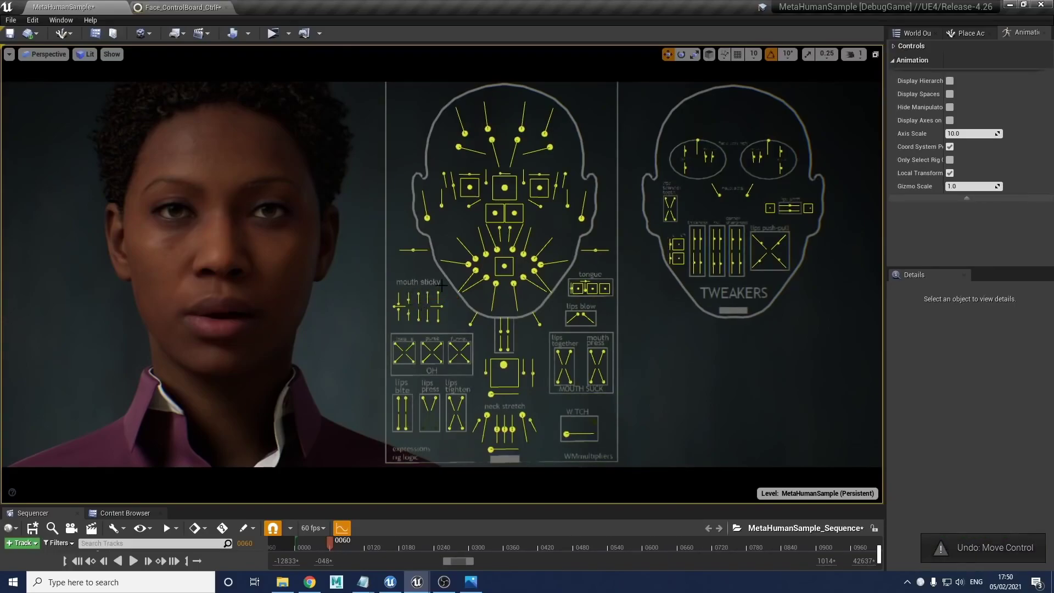
drag(438, 286, 397, 327)
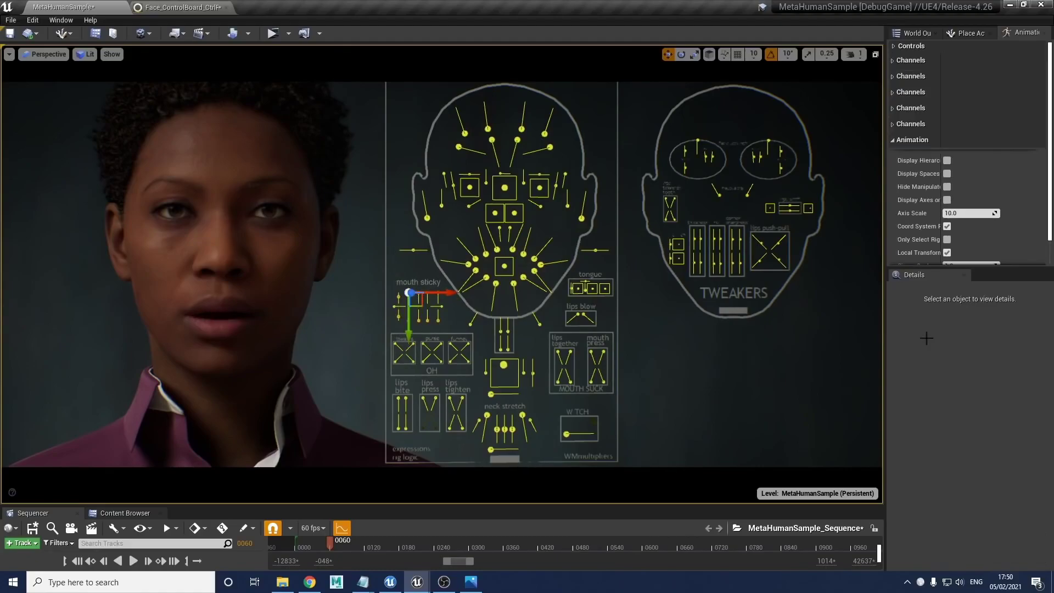
click(504, 366)
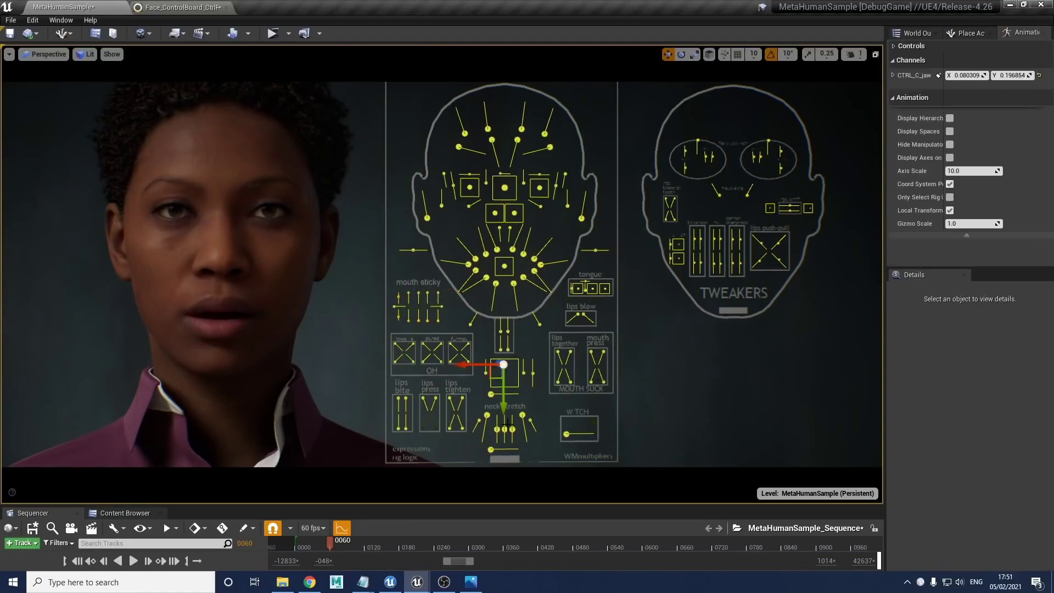
drag(505, 406, 505, 401)
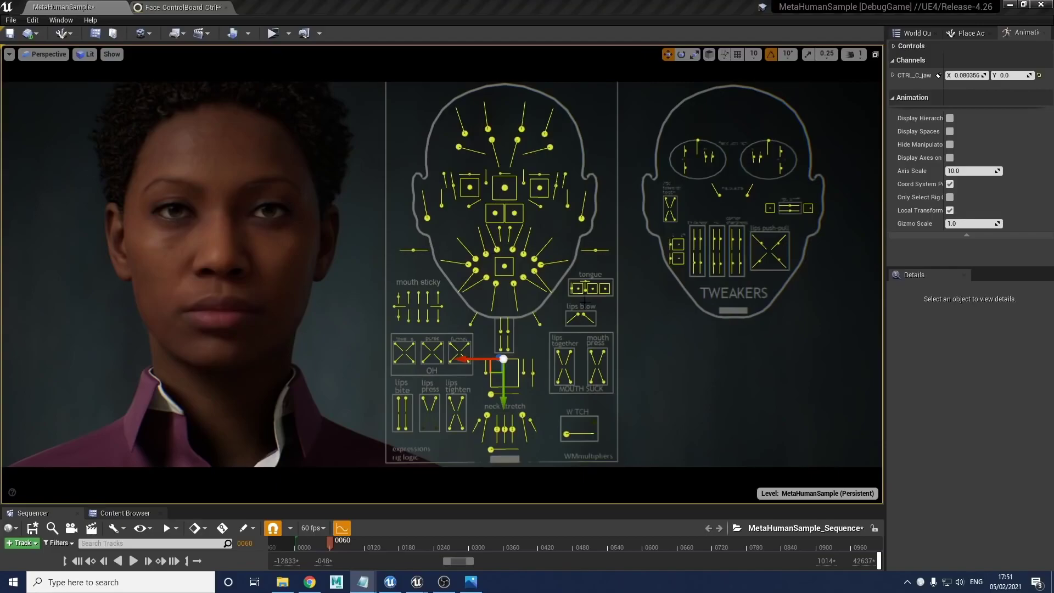
click(532, 409)
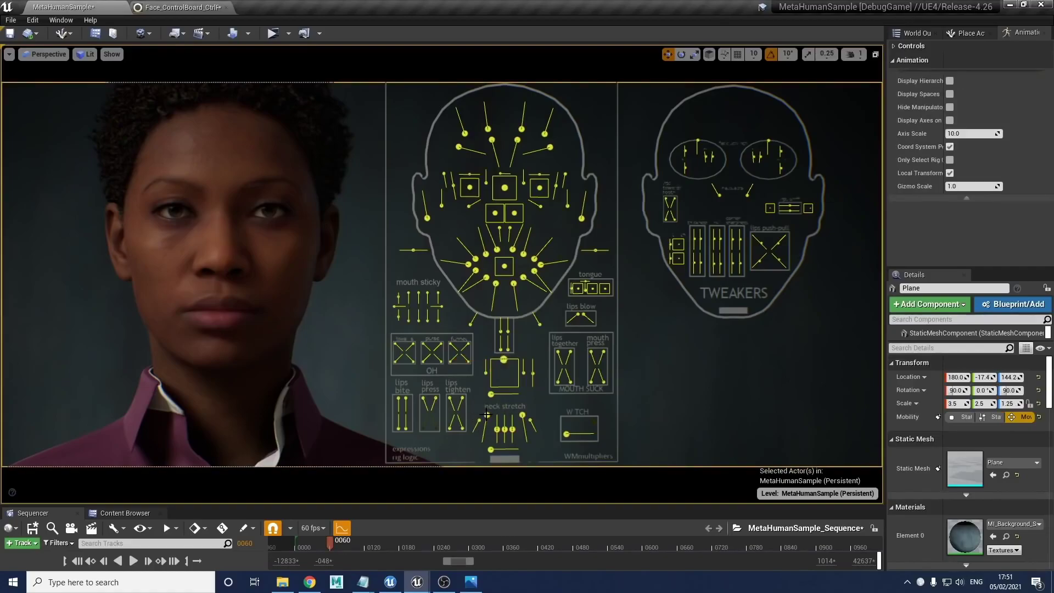
click(512, 411)
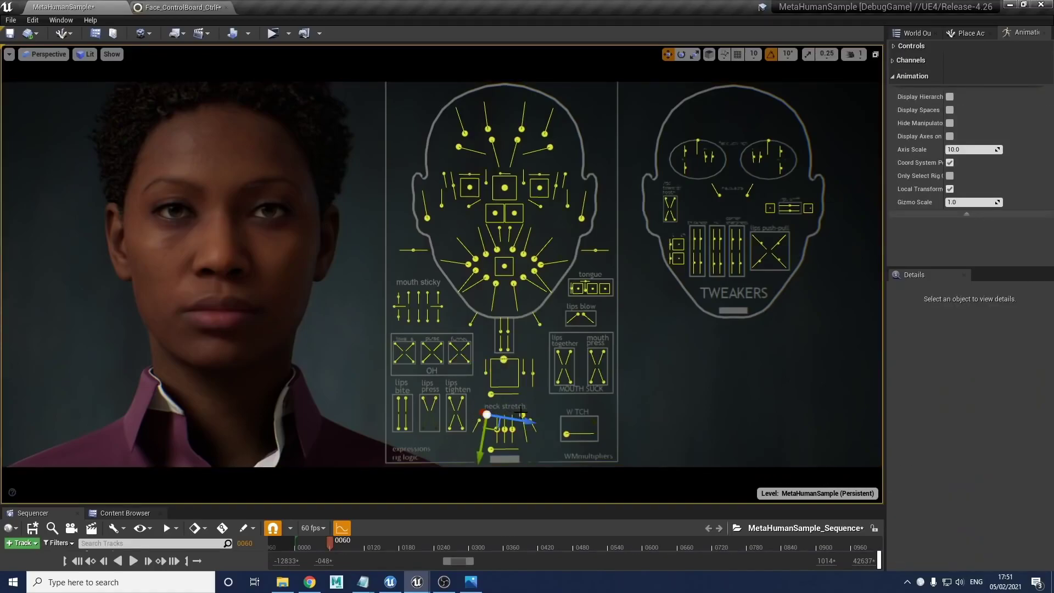
click(522, 413)
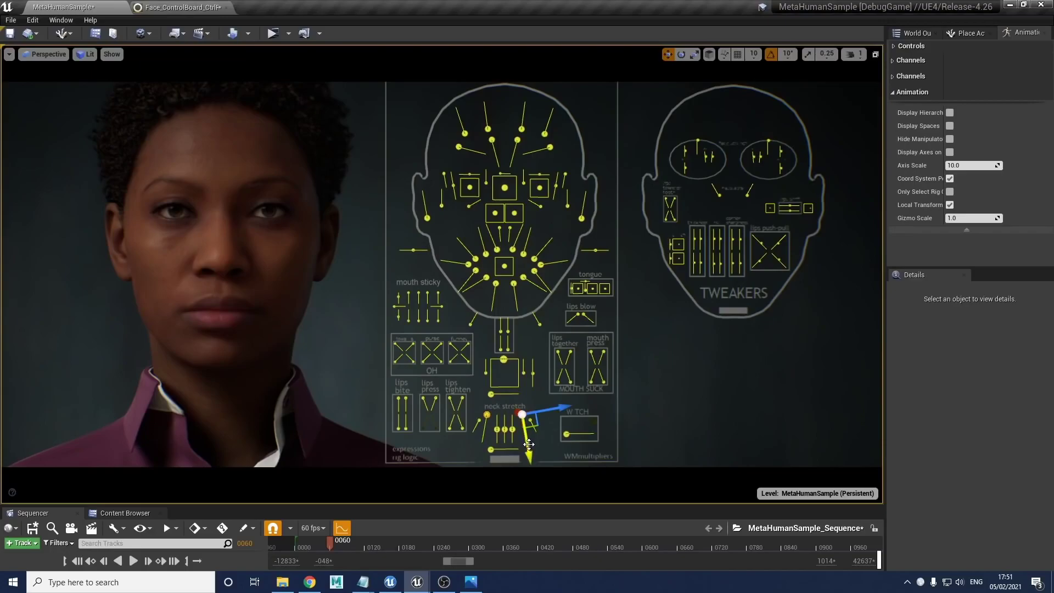
drag(528, 443, 519, 483)
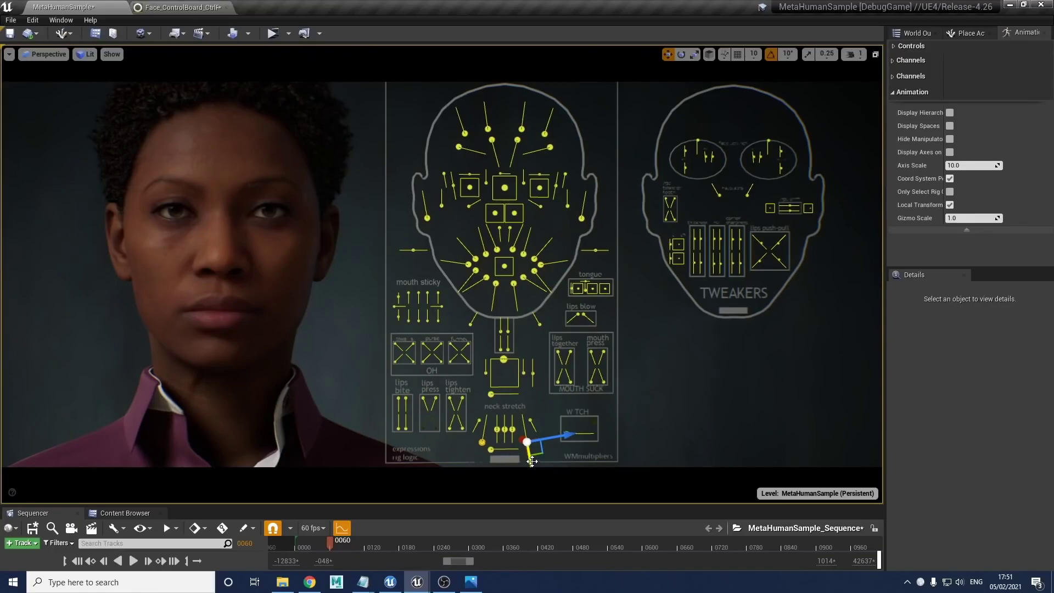
drag(530, 460, 520, 433)
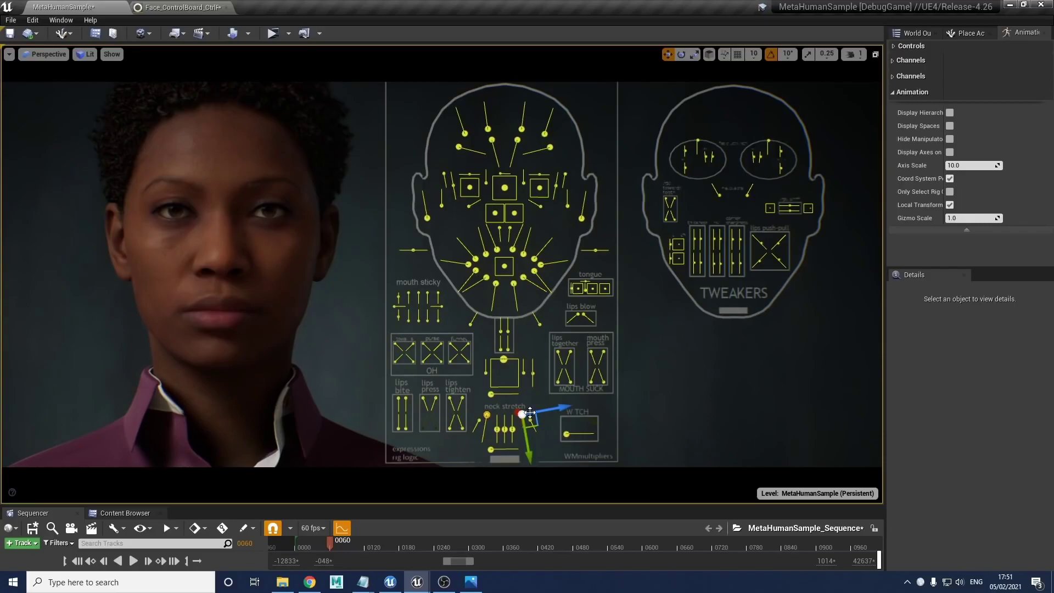
click(487, 278)
ctrl+click(522, 277)
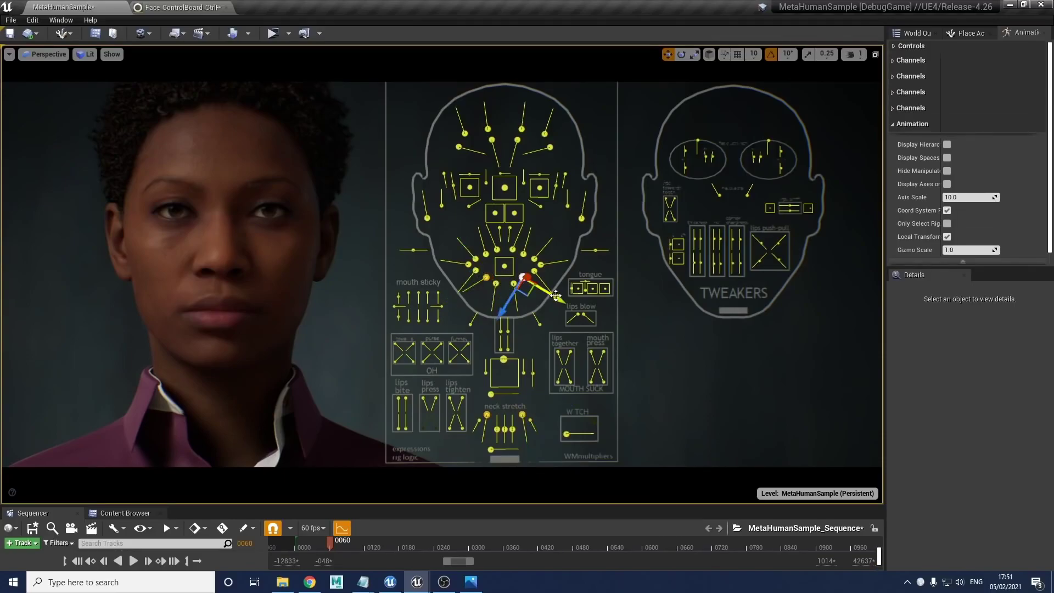
drag(556, 296, 572, 323)
drag(596, 323, 573, 309)
click(478, 421)
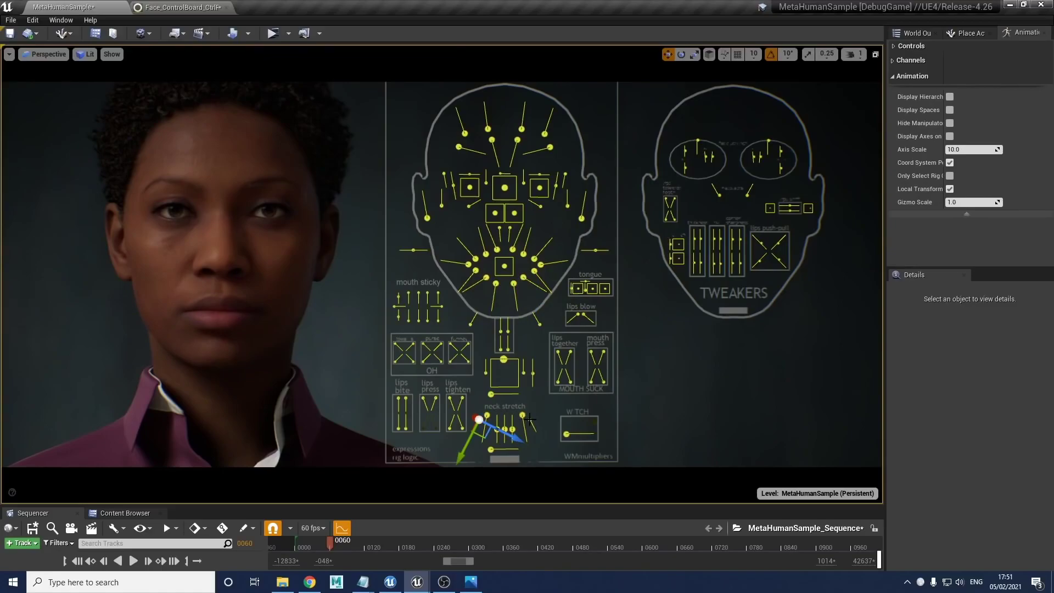
click(530, 421)
drag(542, 443, 554, 463)
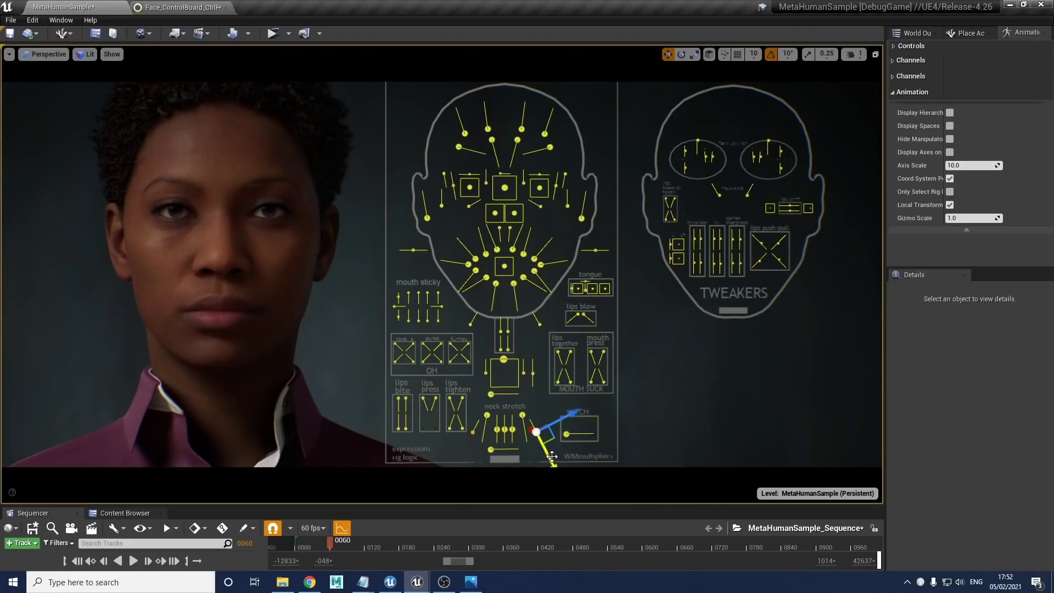
drag(552, 457, 531, 441)
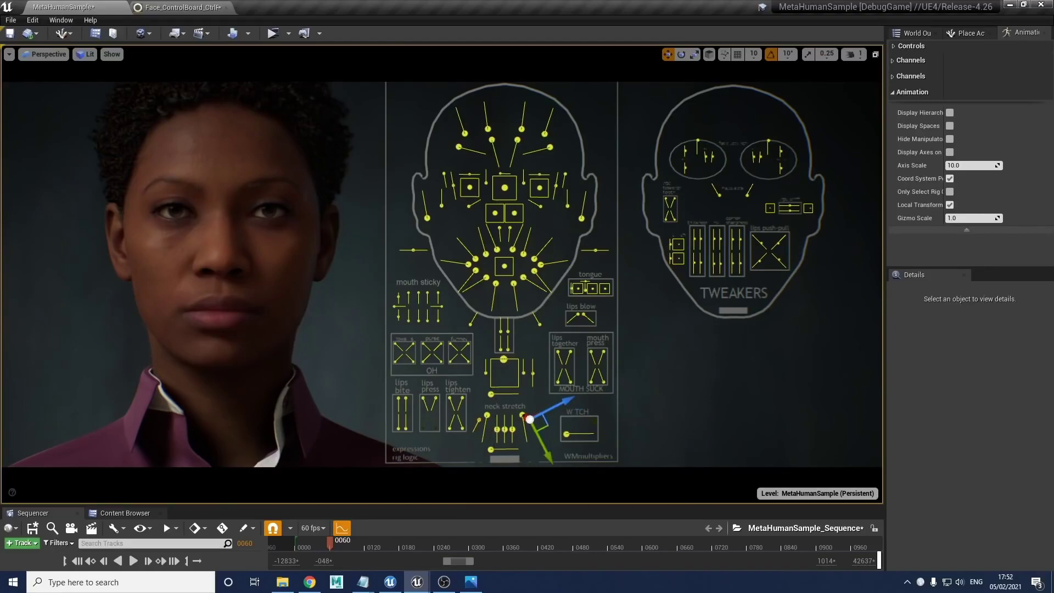
click(495, 429)
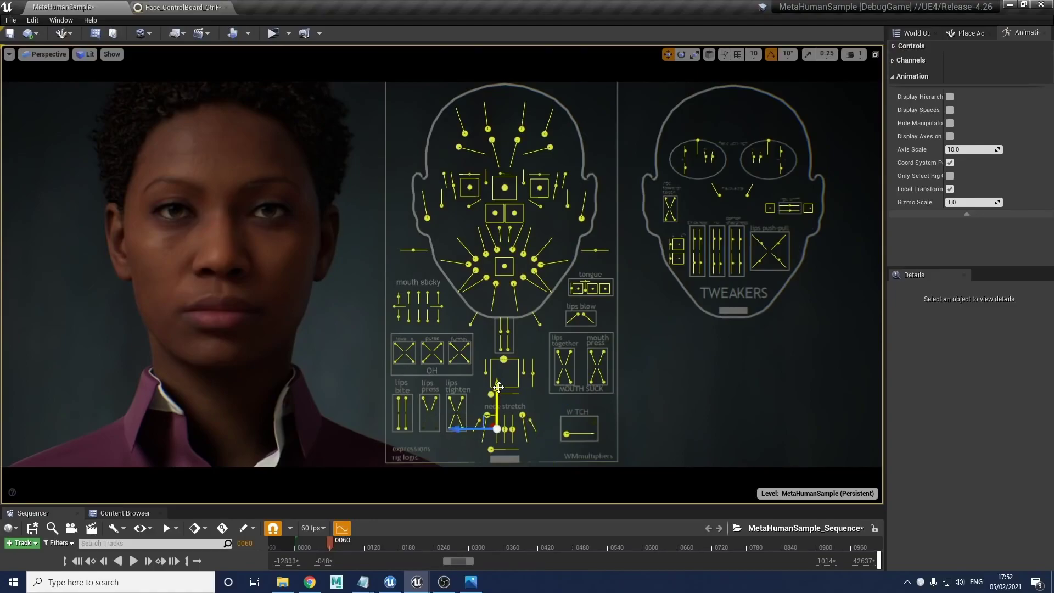
drag(498, 387, 500, 463)
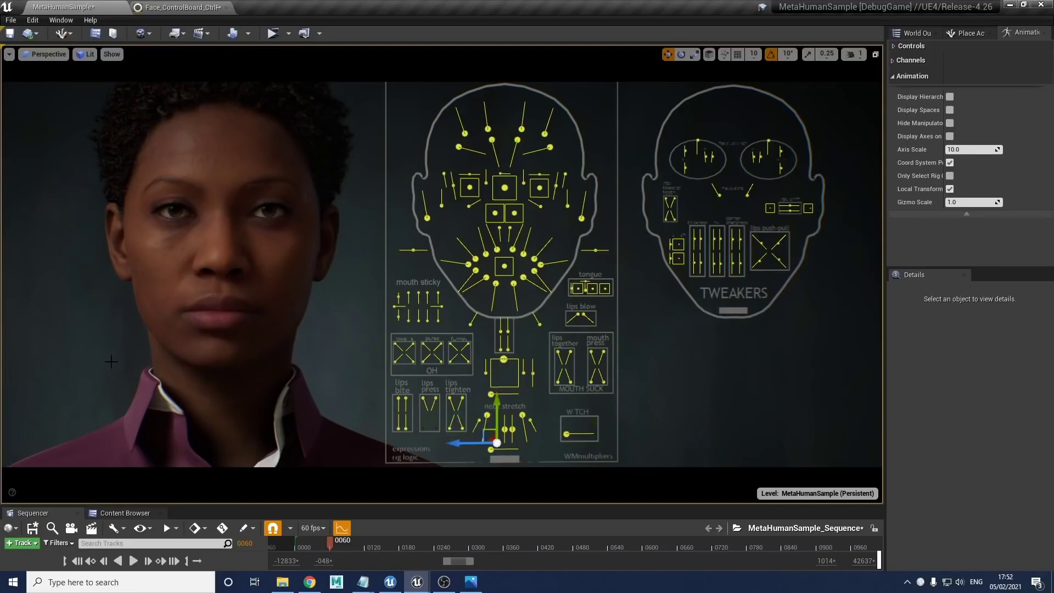
key(ctrl+z)
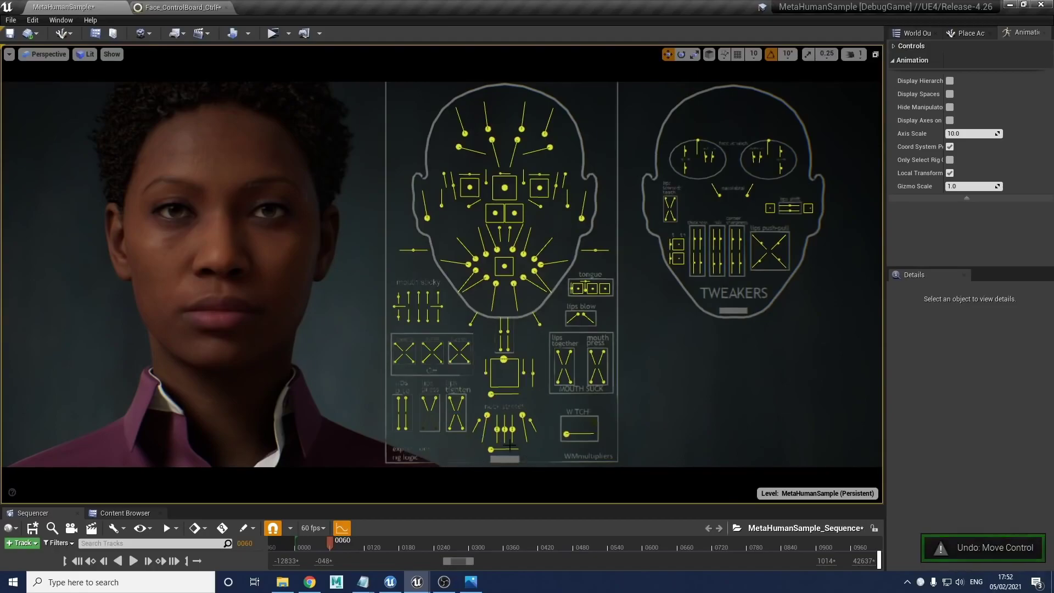
click(505, 429)
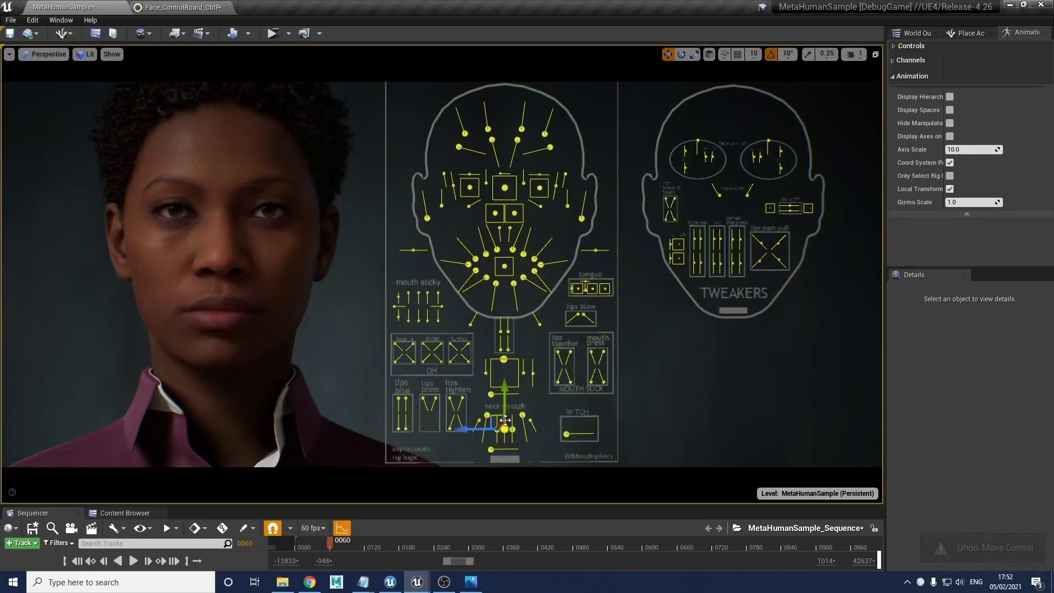
mouse_move(504, 391)
mouse_down()
mouse_move(502, 364)
mouse_move(498, 404)
mouse_move(497, 375)
mouse_up()
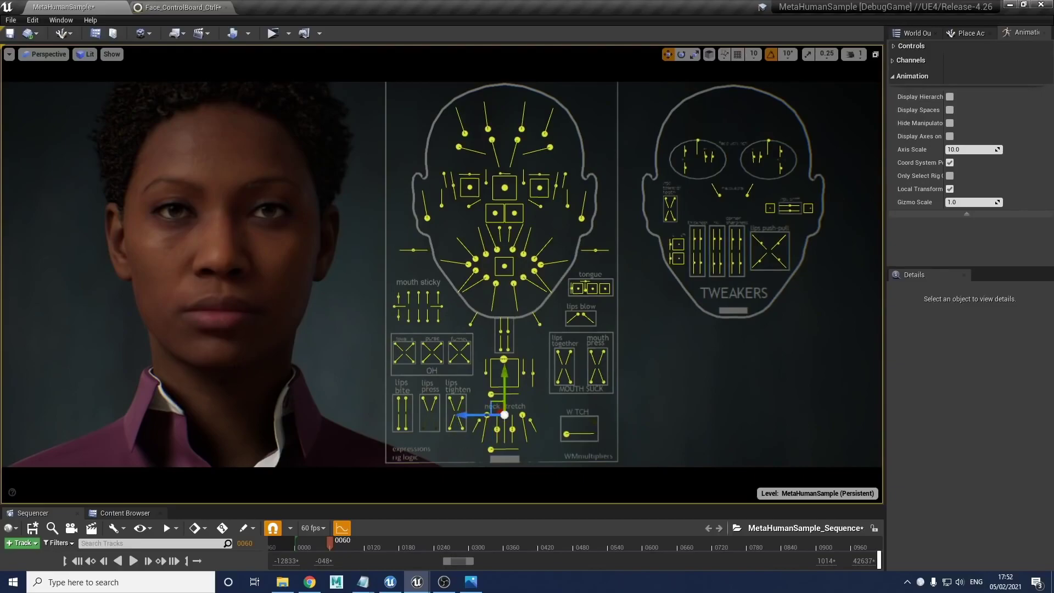
key(ctrl+z)
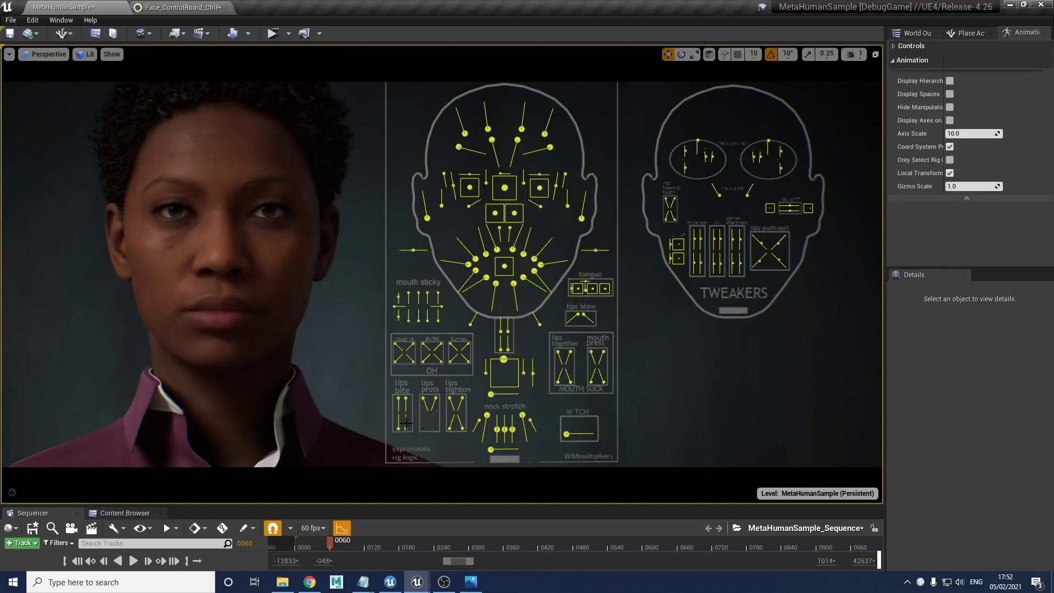
click(504, 429)
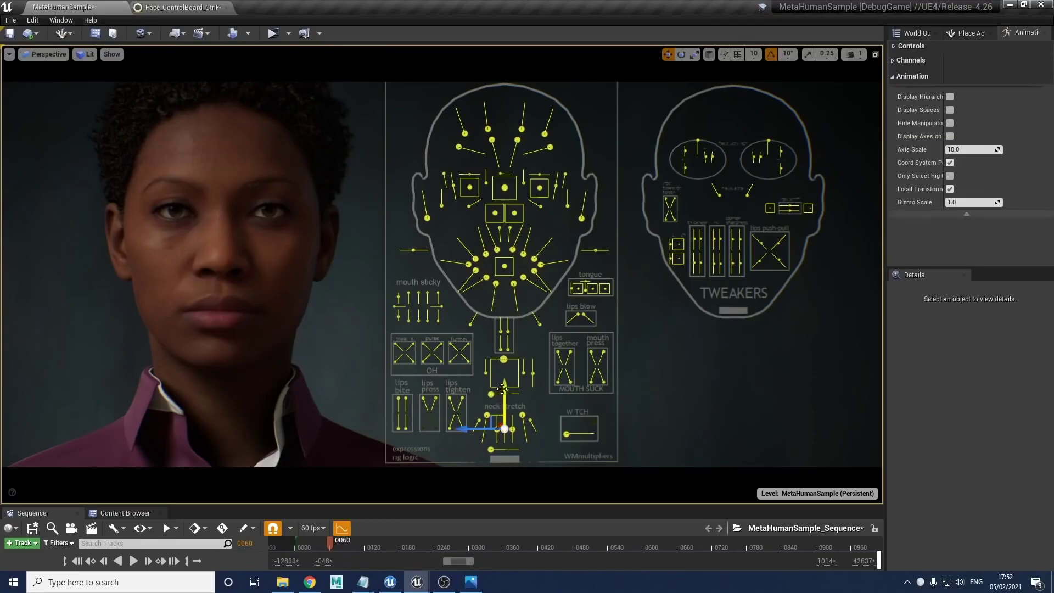
drag(506, 381, 476, 388)
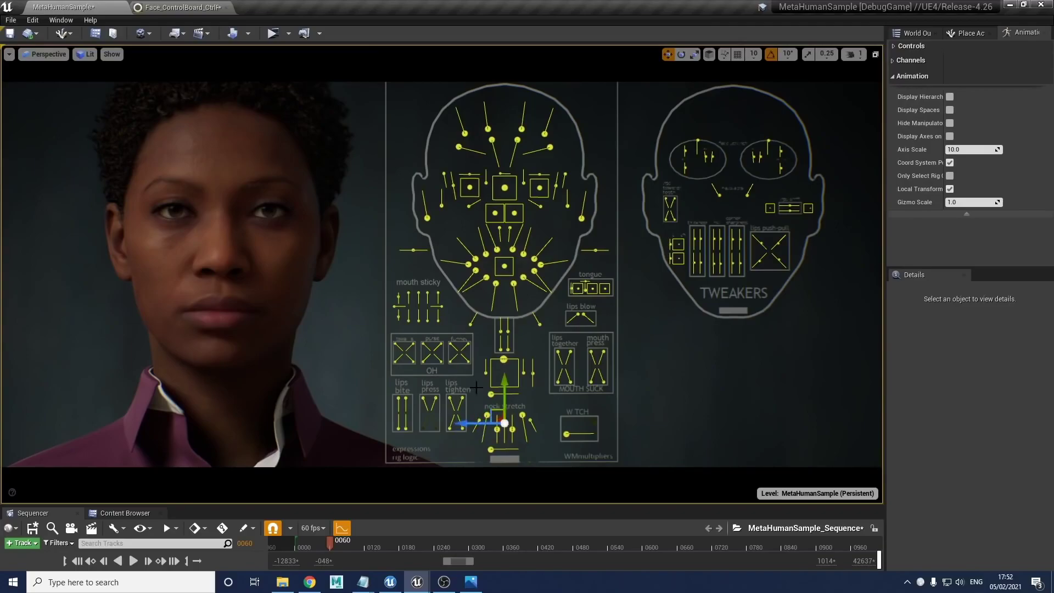
key(ctrl+z)
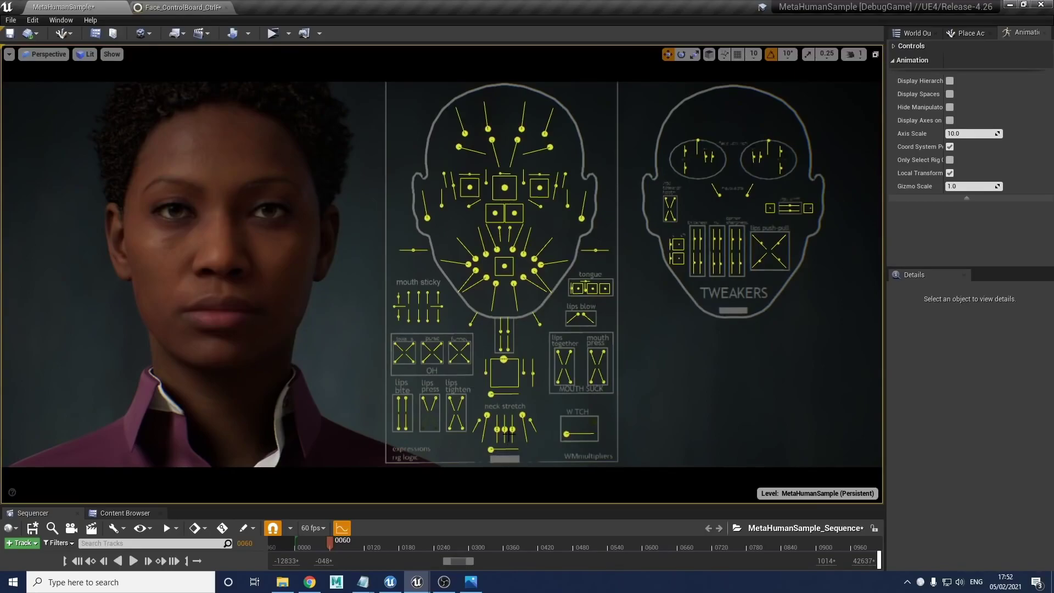
click(512, 429)
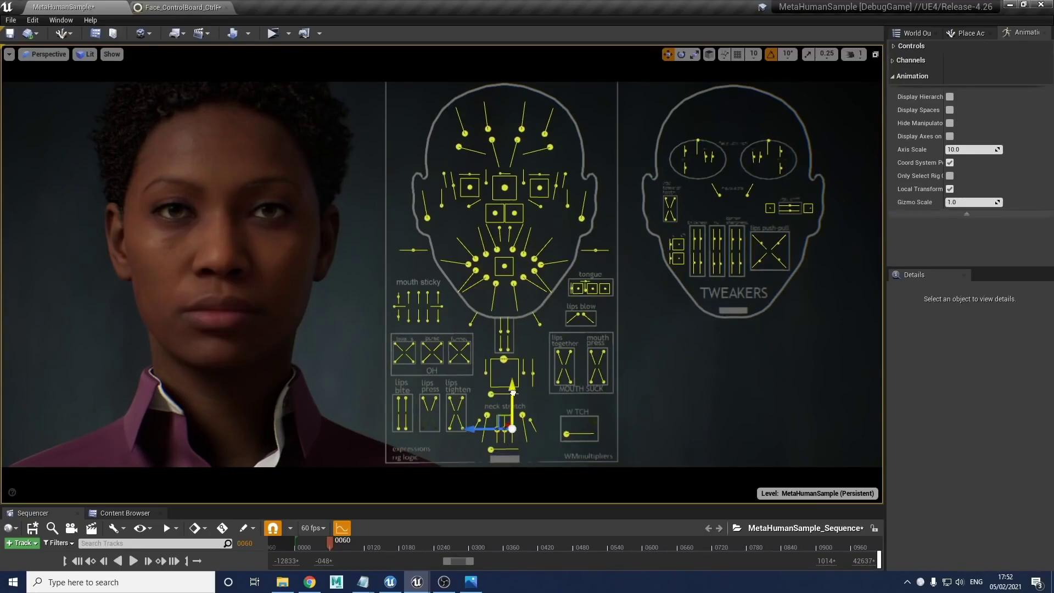
drag(513, 392, 485, 414)
mouse_move(512, 422)
mouse_down()
mouse_move(494, 492)
mouse_move(512, 409)
mouse_move(513, 421)
mouse_up()
key(ctrl+z)
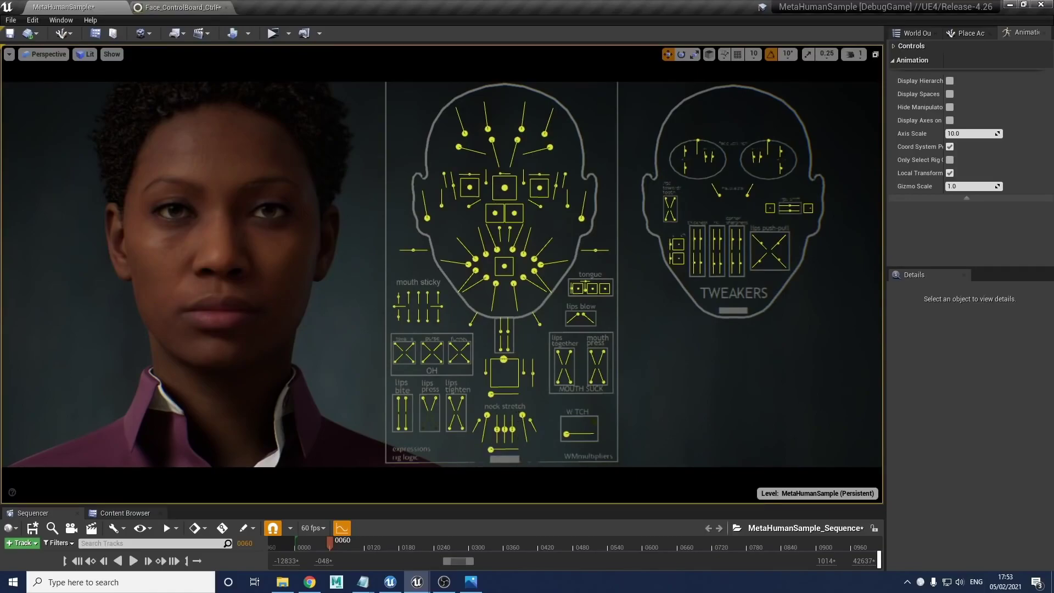
click(491, 449)
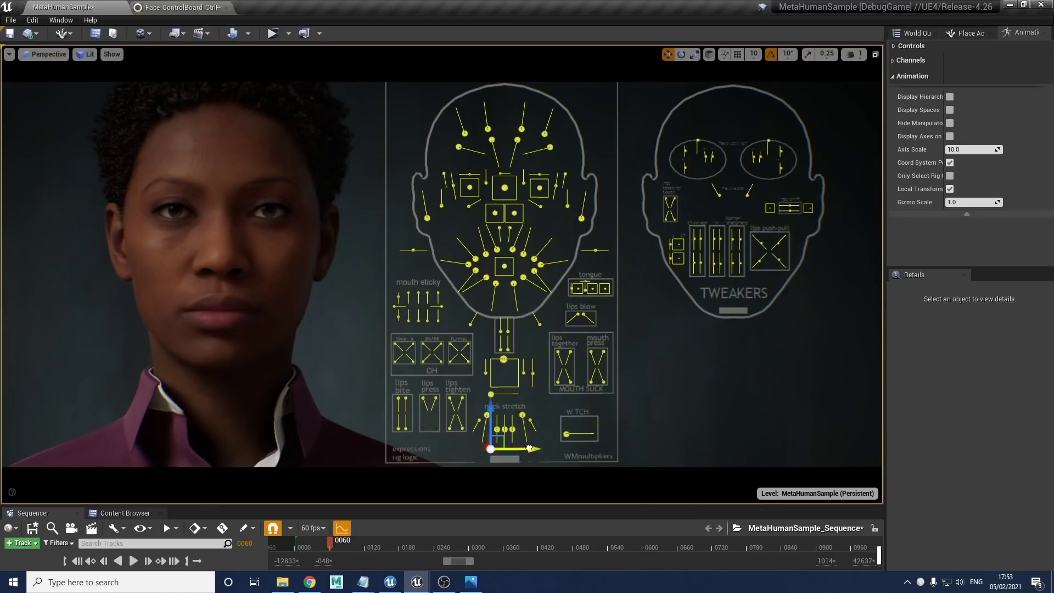
drag(529, 448, 491, 444)
drag(530, 449, 536, 401)
click(520, 396)
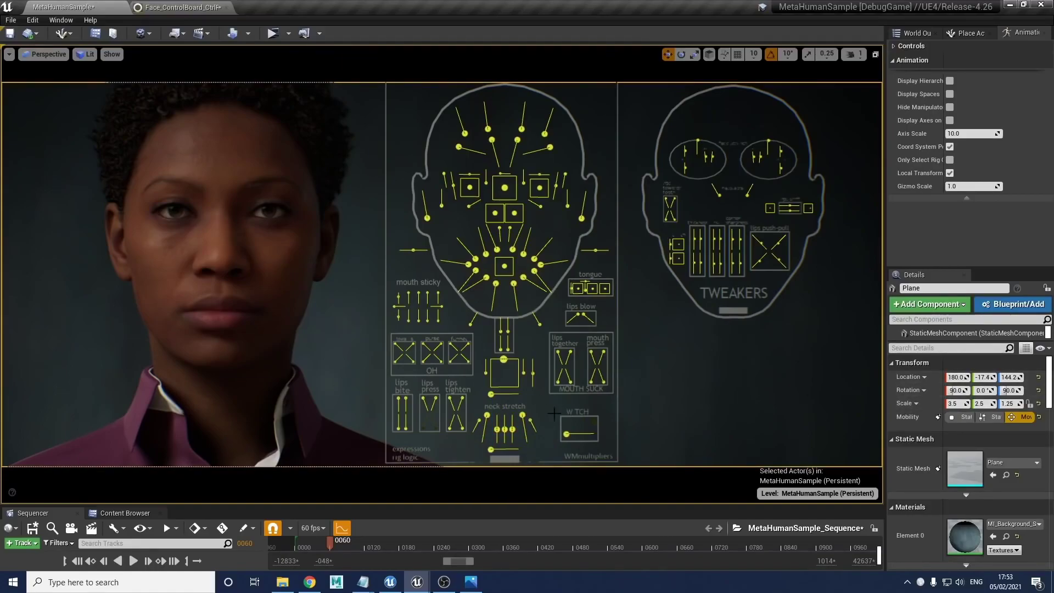
click(503, 359)
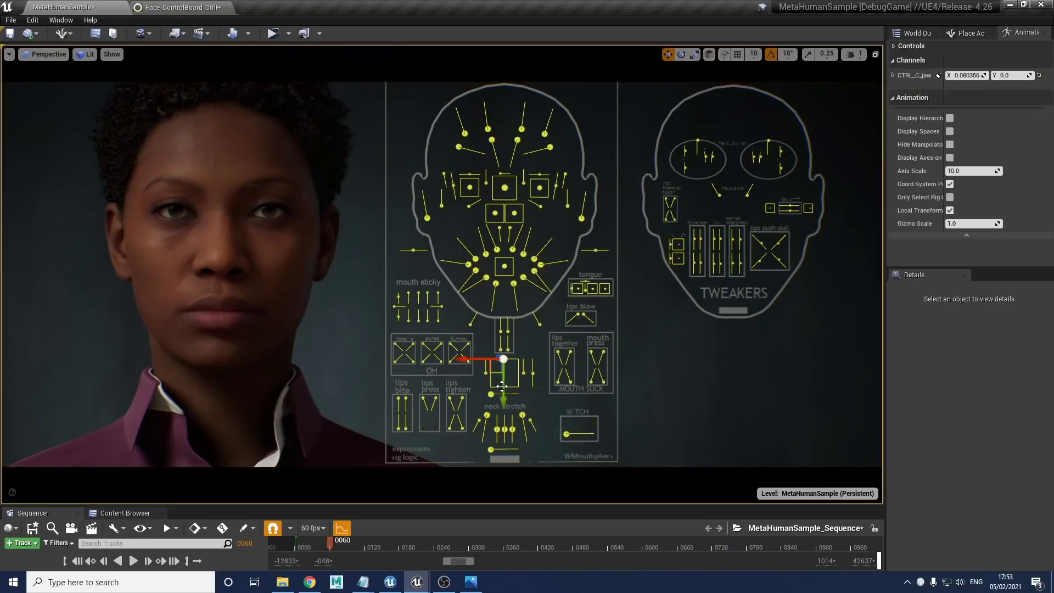
drag(501, 386, 496, 429)
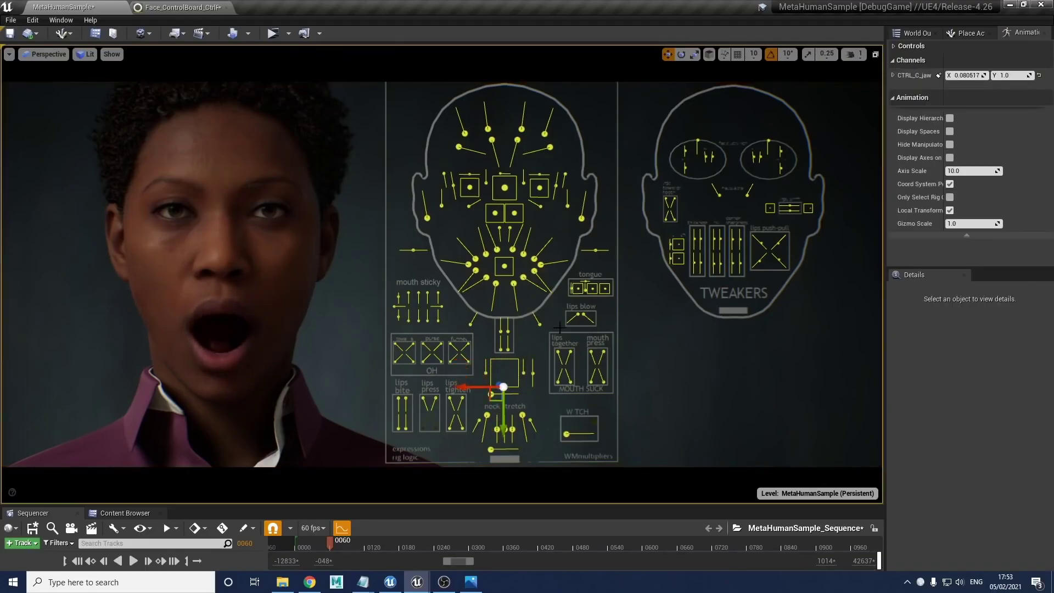
click(577, 288)
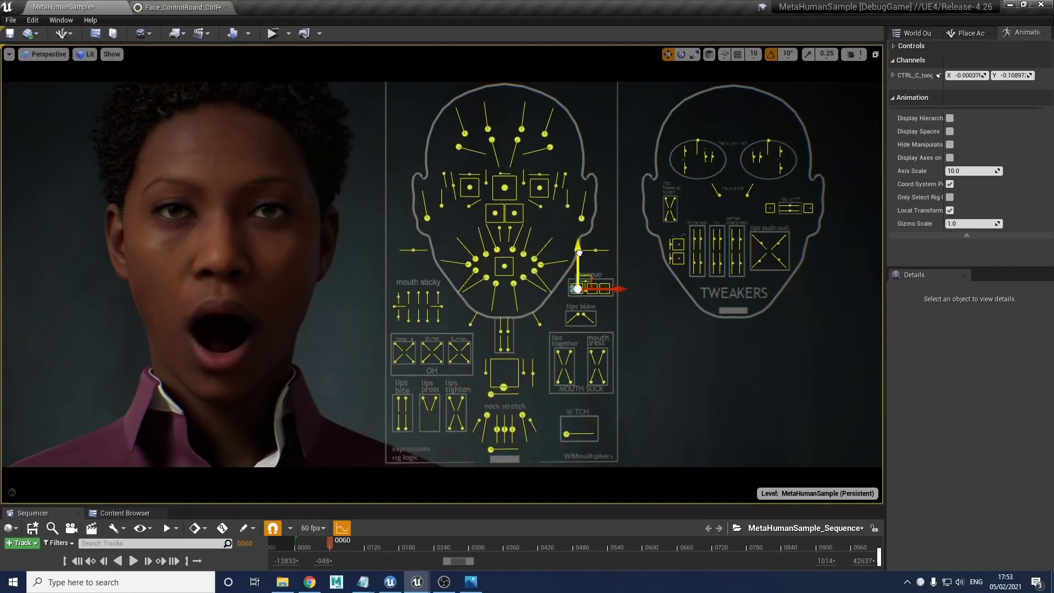
drag(579, 253, 579, 251)
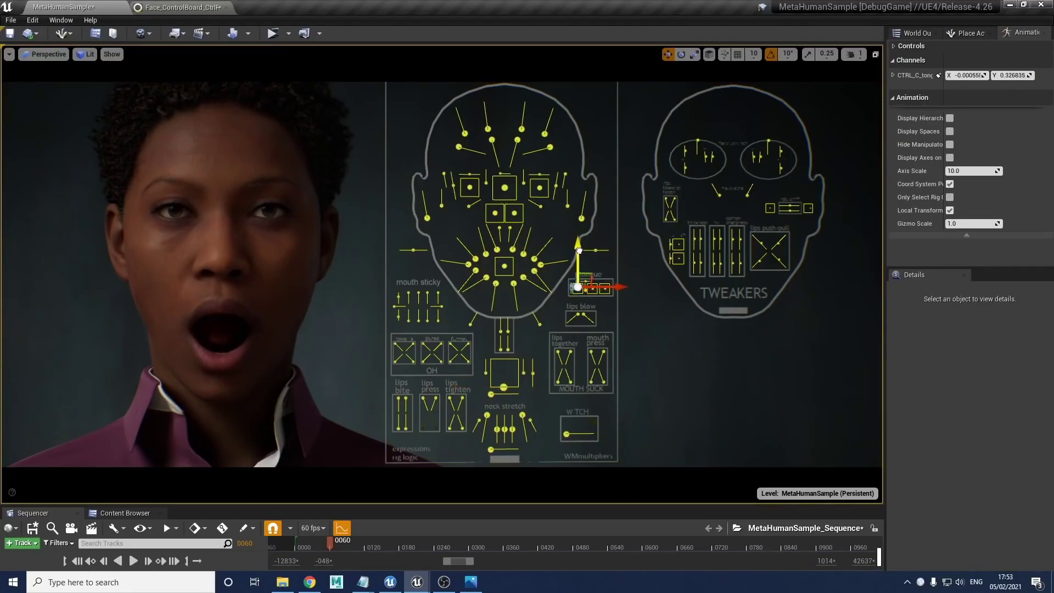
click(612, 317)
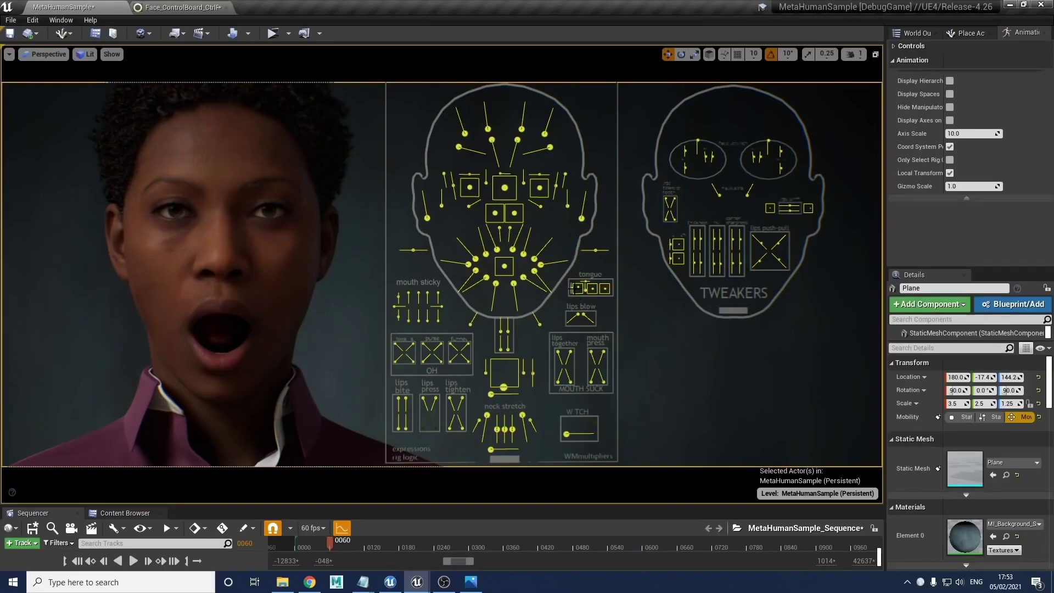
click(577, 288)
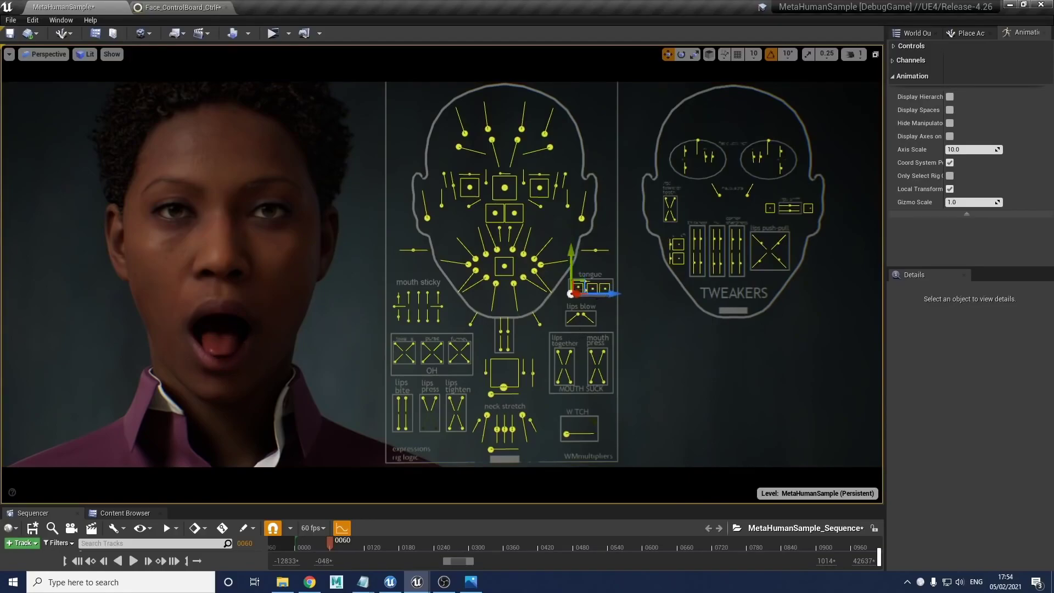
click(582, 290)
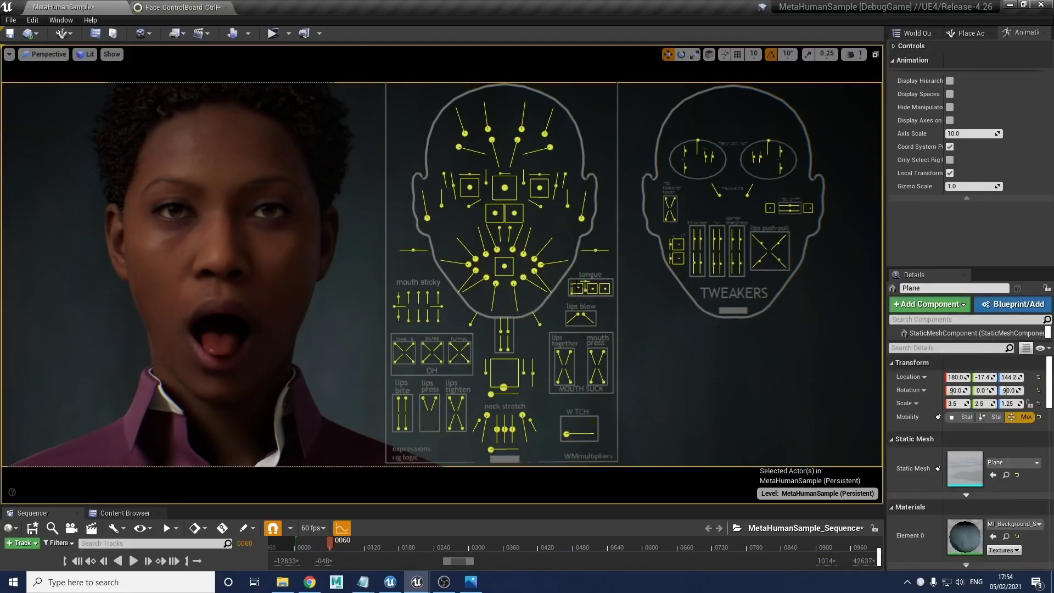
click(577, 288)
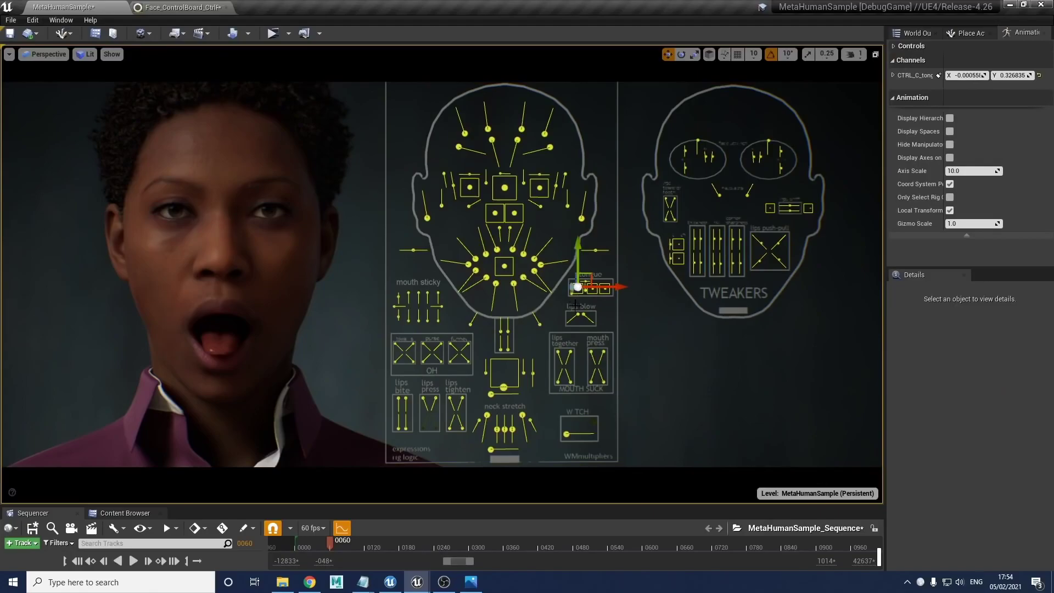
drag(578, 288, 576, 244)
key(ctrl+z)
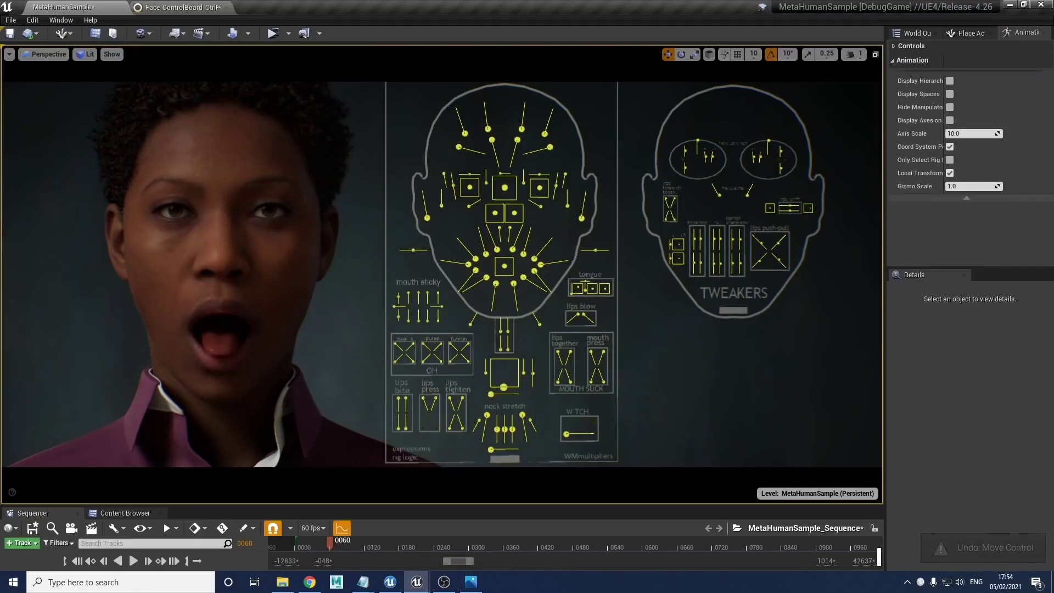
click(592, 286)
drag(591, 263, 590, 259)
key(ctrl+z)
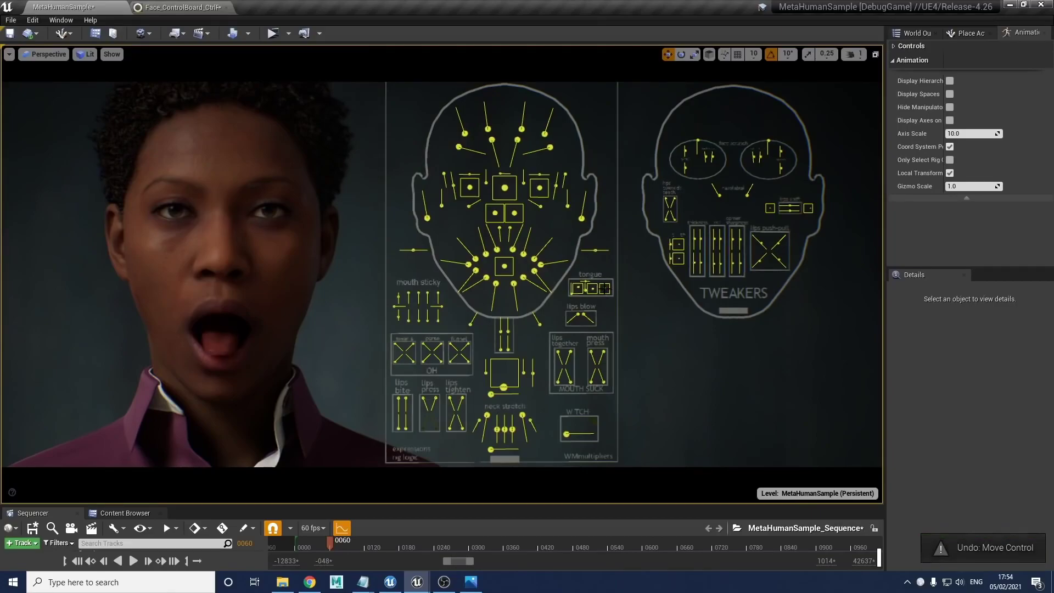
click(604, 288)
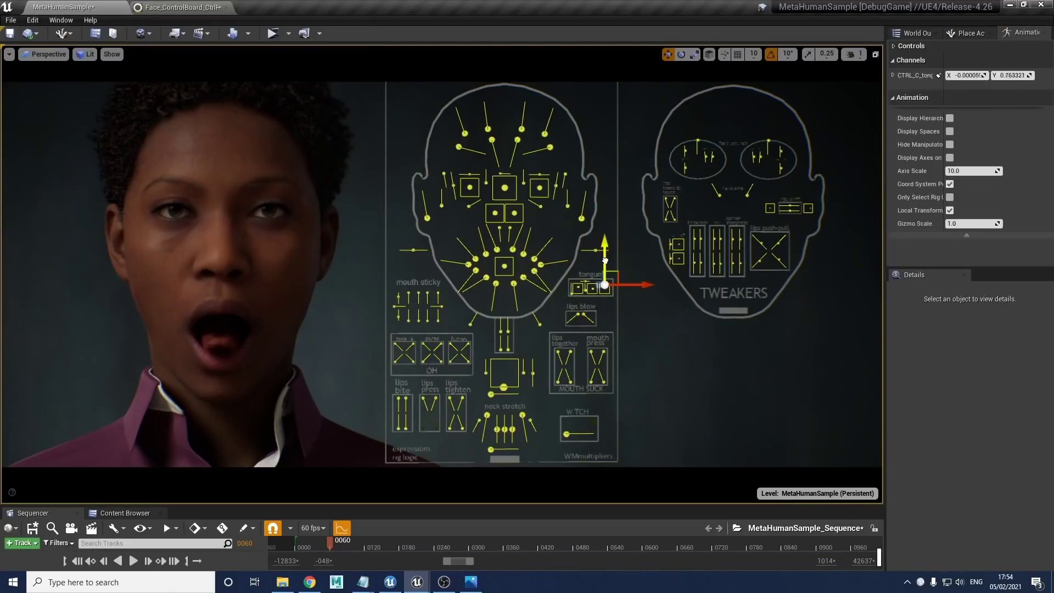
drag(605, 265, 619, 296)
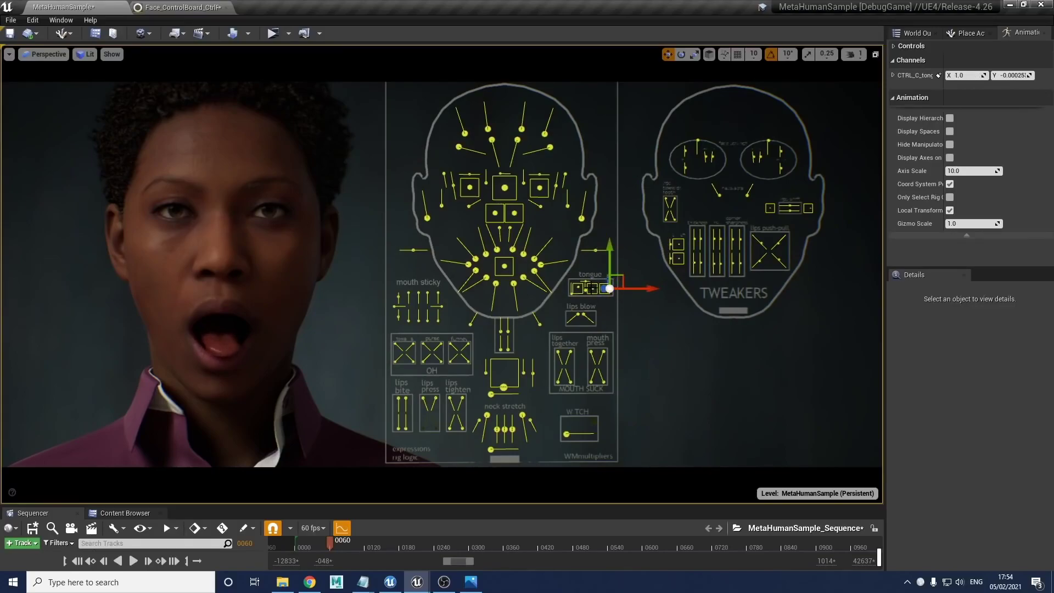
click(592, 288)
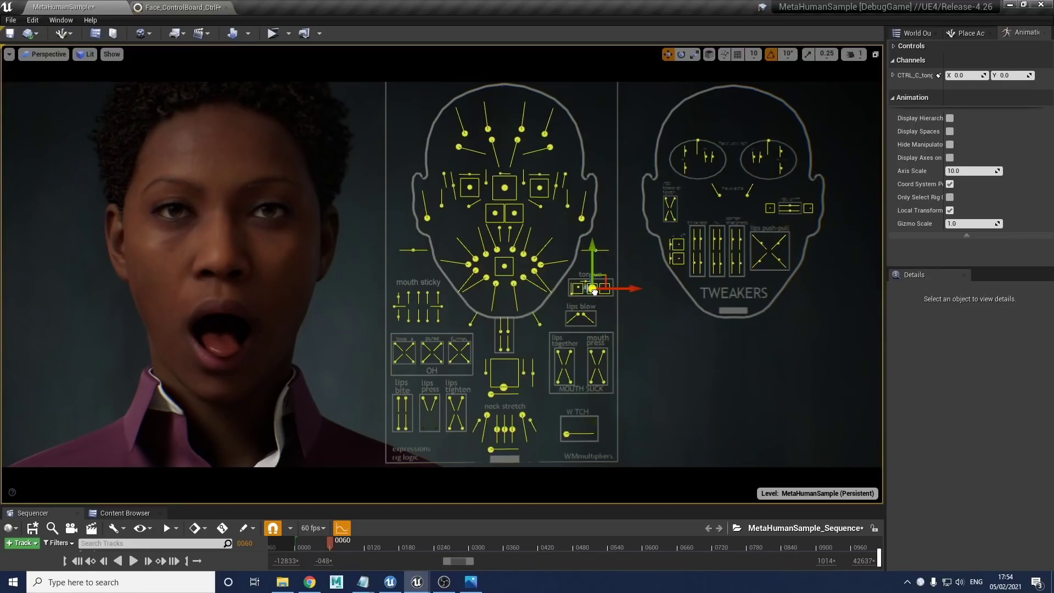
drag(594, 290, 555, 303)
drag(604, 278, 627, 288)
key(ctrl+z)
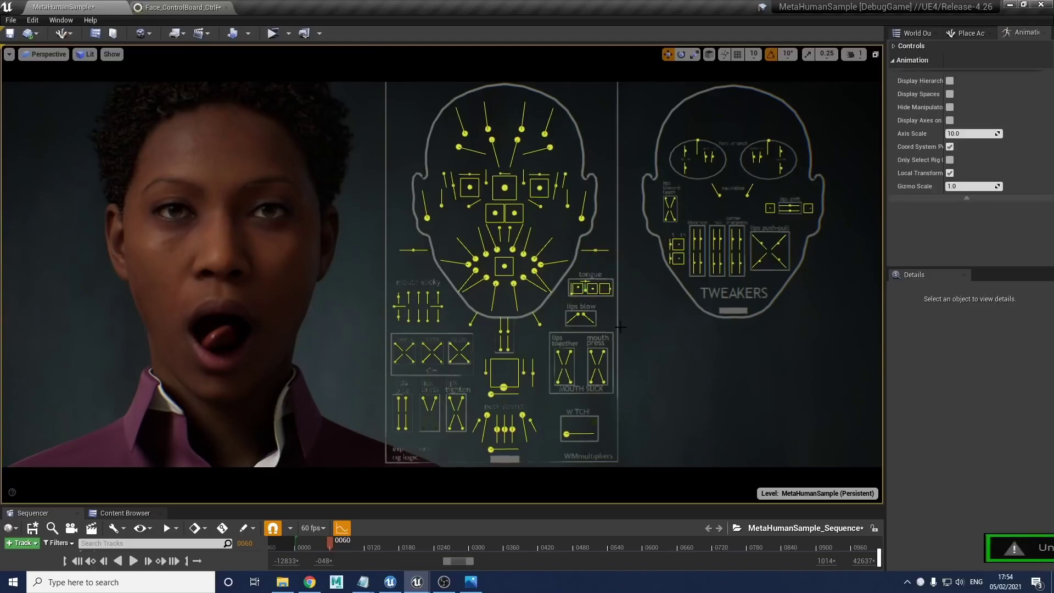
key(ctrl+z)
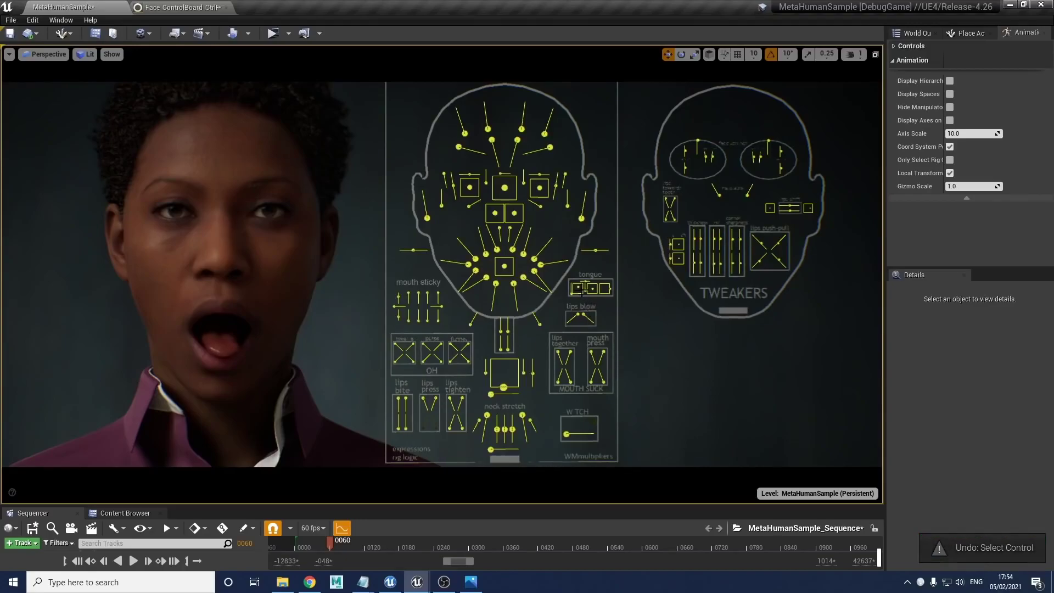
click(572, 294)
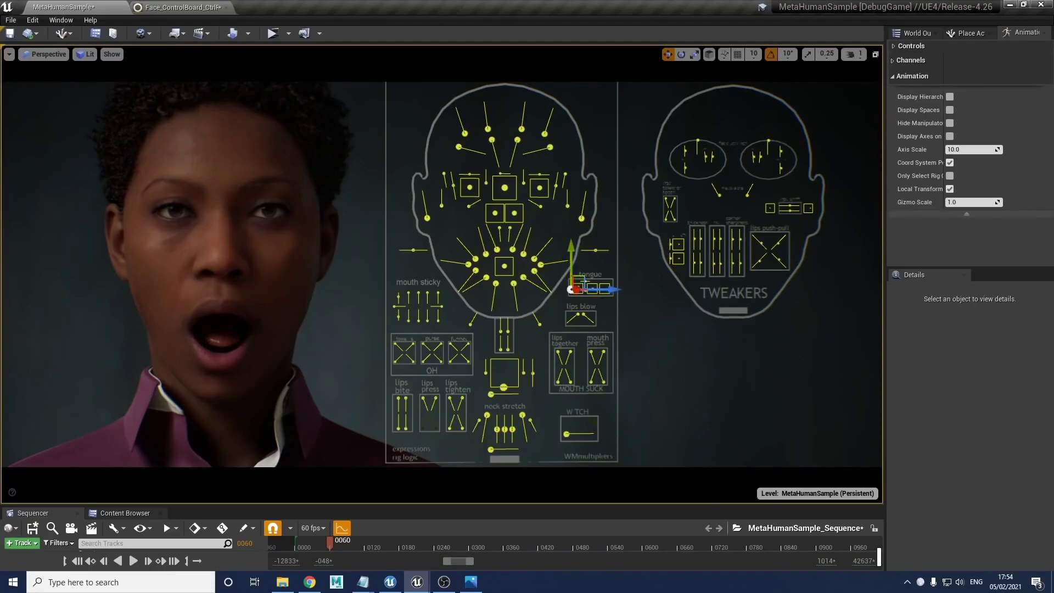
click(575, 290)
click(578, 285)
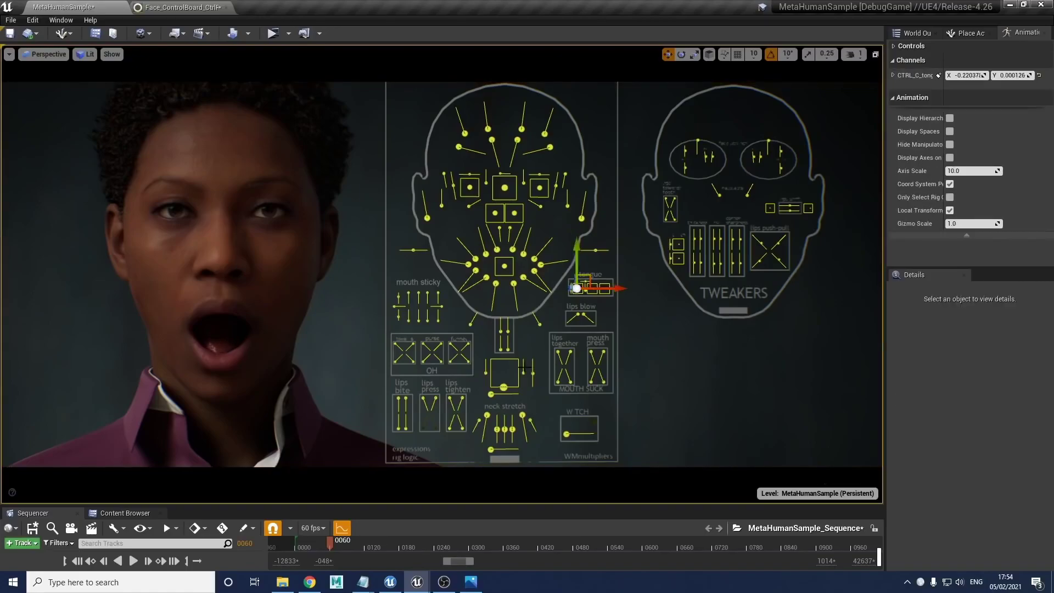
click(503, 388)
drag(503, 387, 503, 359)
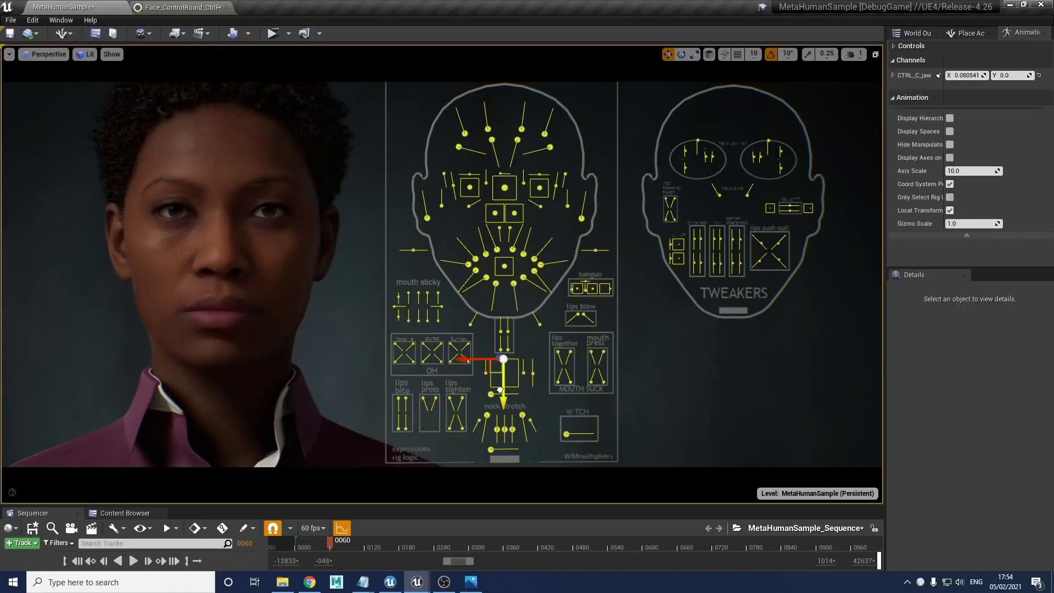
key(alt+Tab)
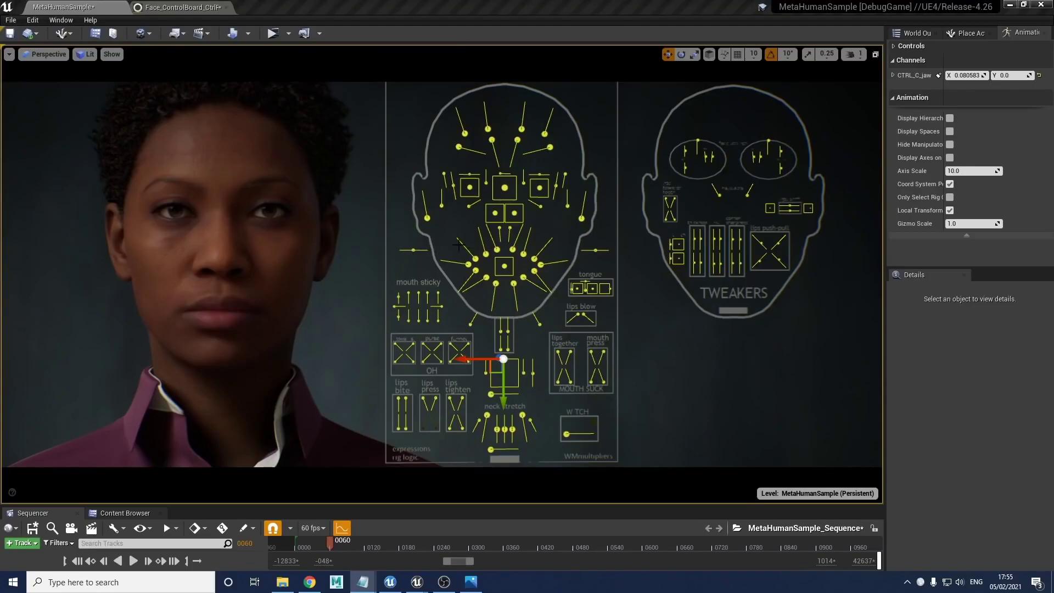
key(alt+Tab)
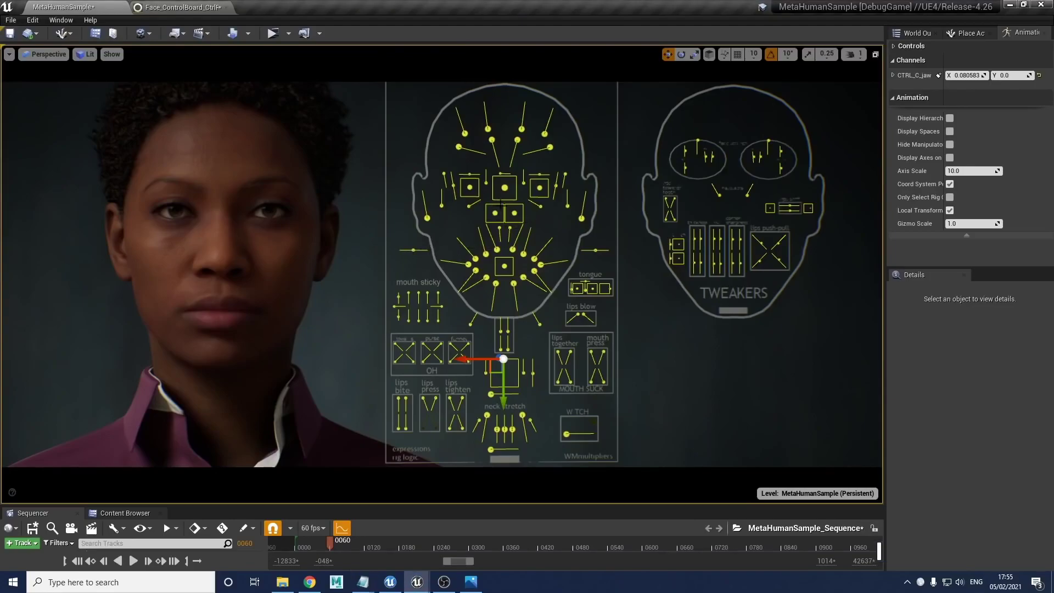
click(496, 212)
Raise CTRL_R_nose and CTRL_L_nose together into a sneer, correcting their sideways offset.
ctrl+click(514, 212)
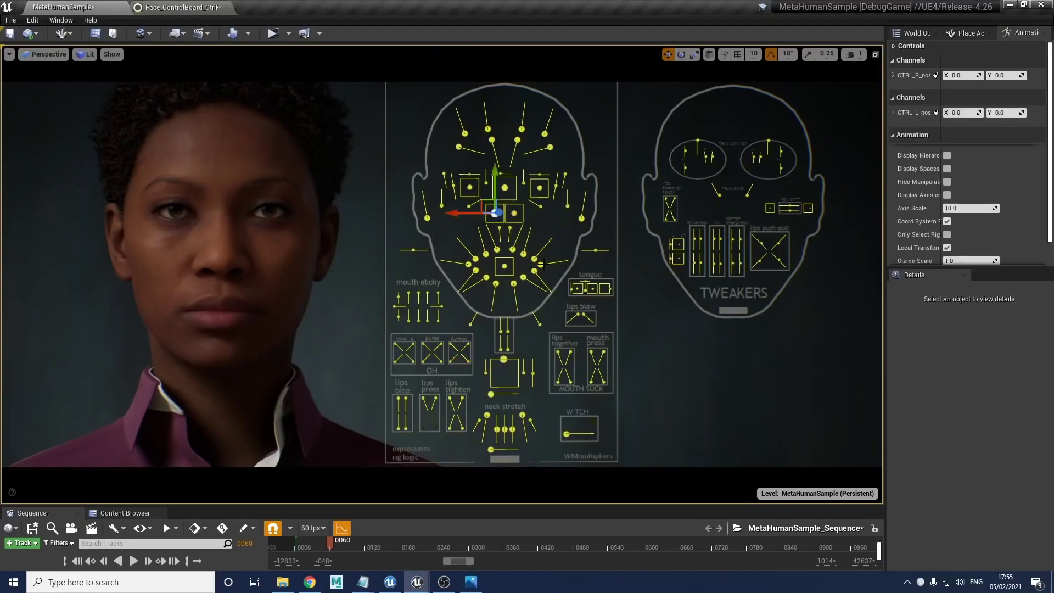
drag(495, 171, 504, 220)
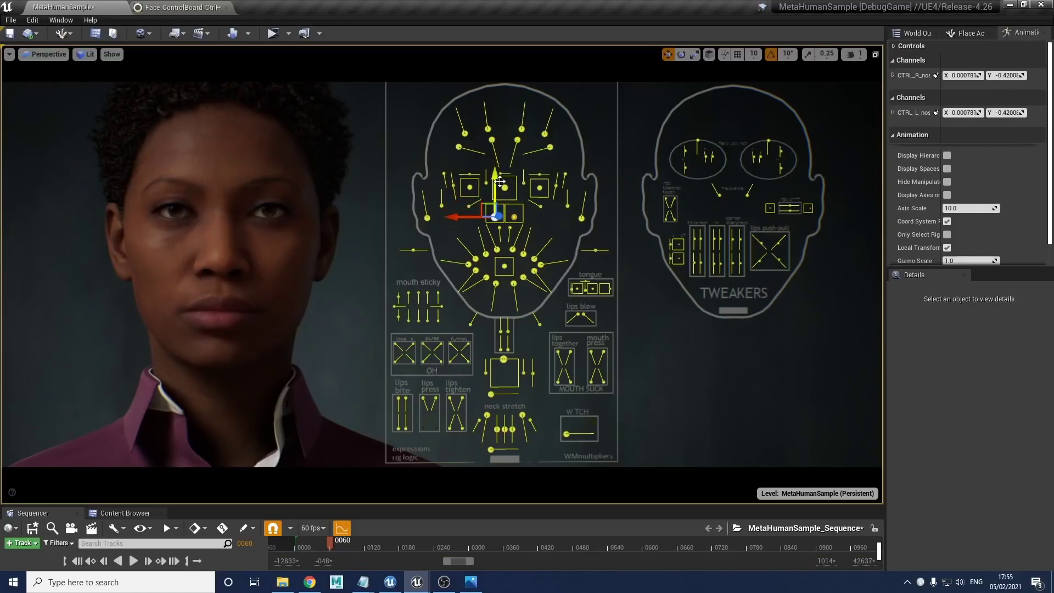
mouse_move(497, 177)
mouse_down()
mouse_move(498, 168)
mouse_move(497, 178)
mouse_up()
mouse_move(454, 219)
mouse_down()
mouse_move(430, 220)
mouse_move(470, 213)
mouse_move(441, 217)
mouse_move(449, 214)
mouse_up()
drag(493, 179, 493, 173)
drag(450, 213, 454, 212)
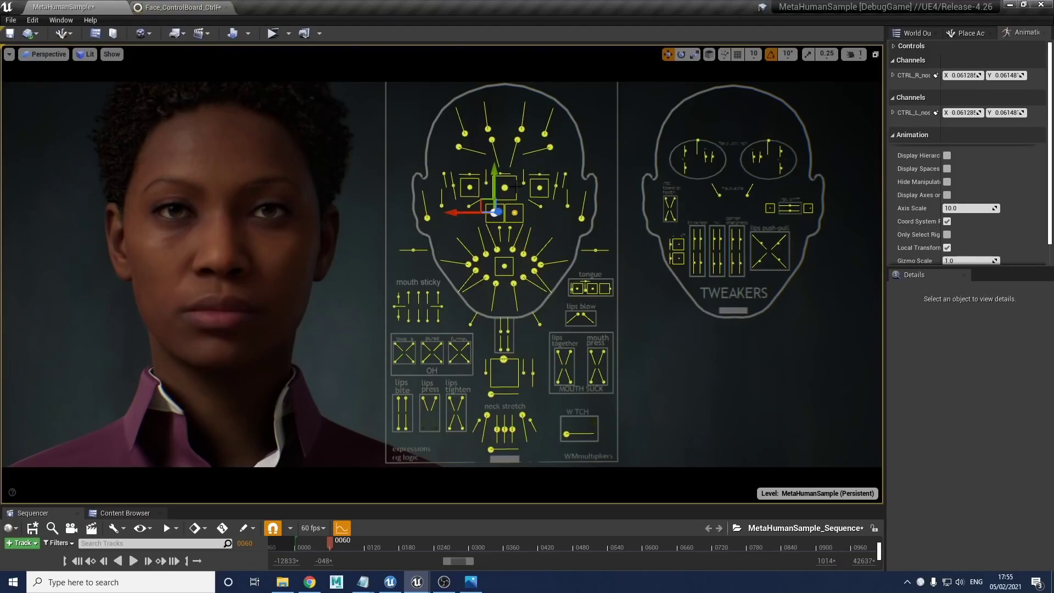
mouse_move(494, 170)
mouse_down()
mouse_move(497, 160)
mouse_move(495, 168)
mouse_up()
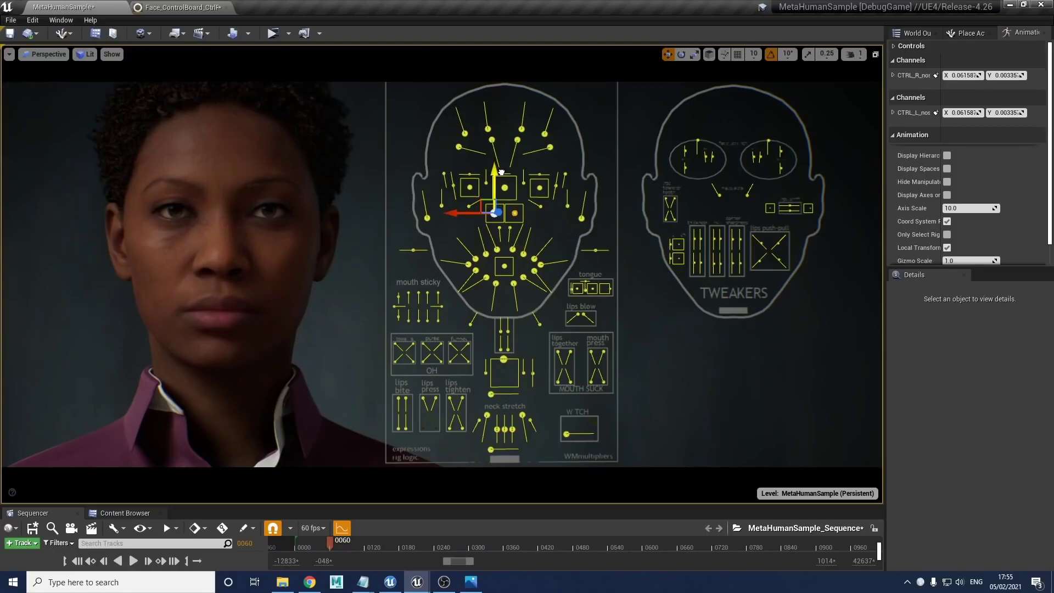
Select the eye-area controls on both sides and lift them, then pull the nose controls down.
click(523, 185)
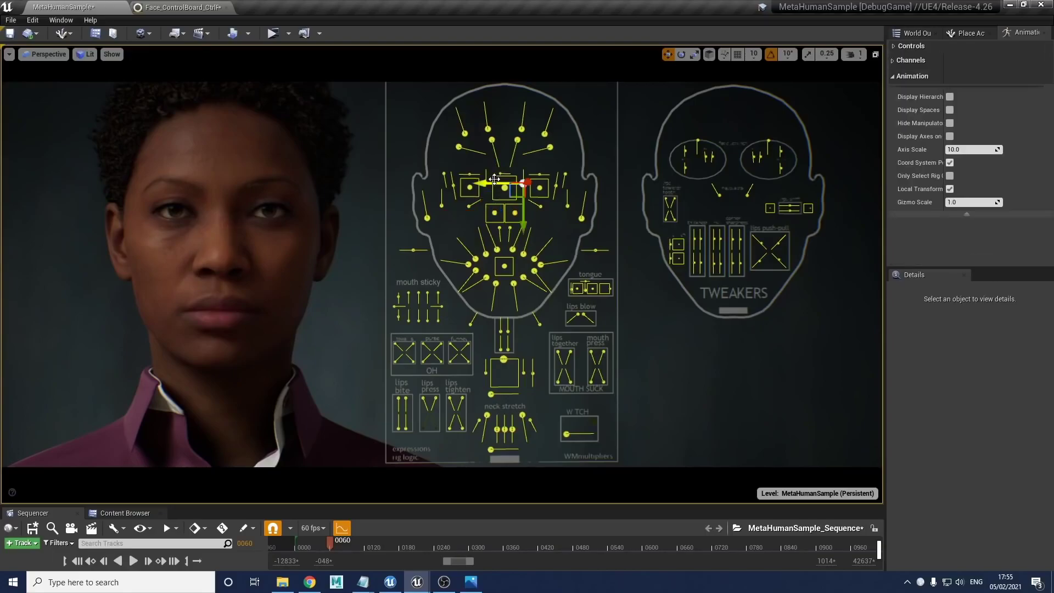
click(488, 191)
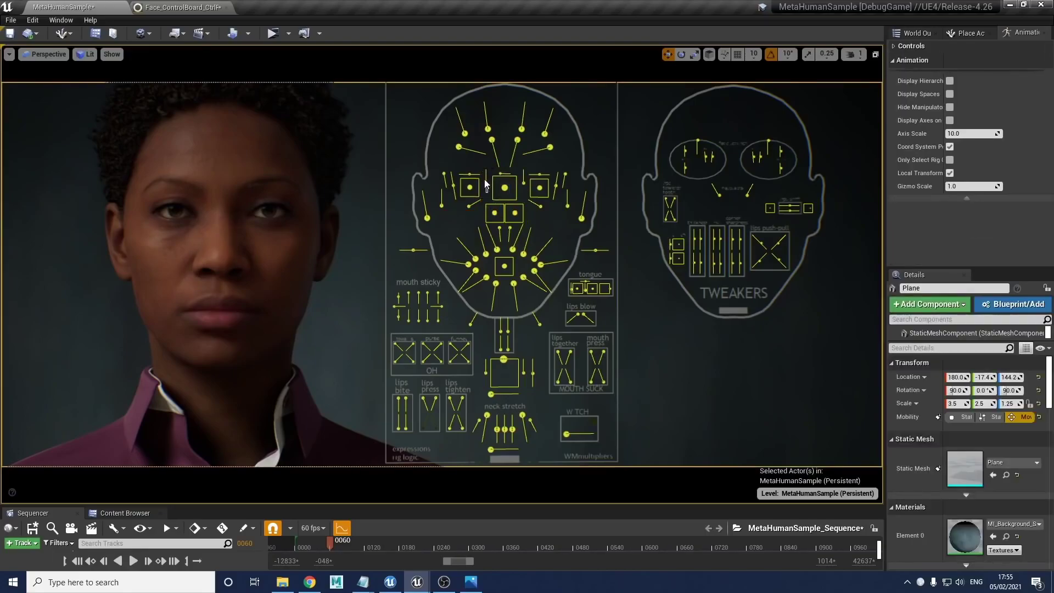
click(523, 187)
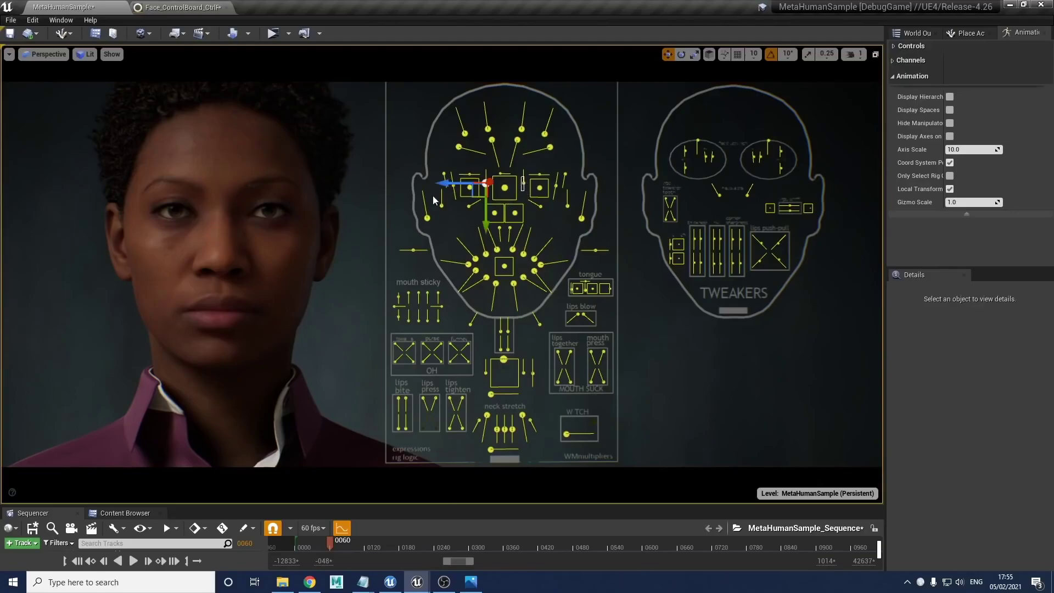
ctrl+alt+drag(521, 177, 524, 190)
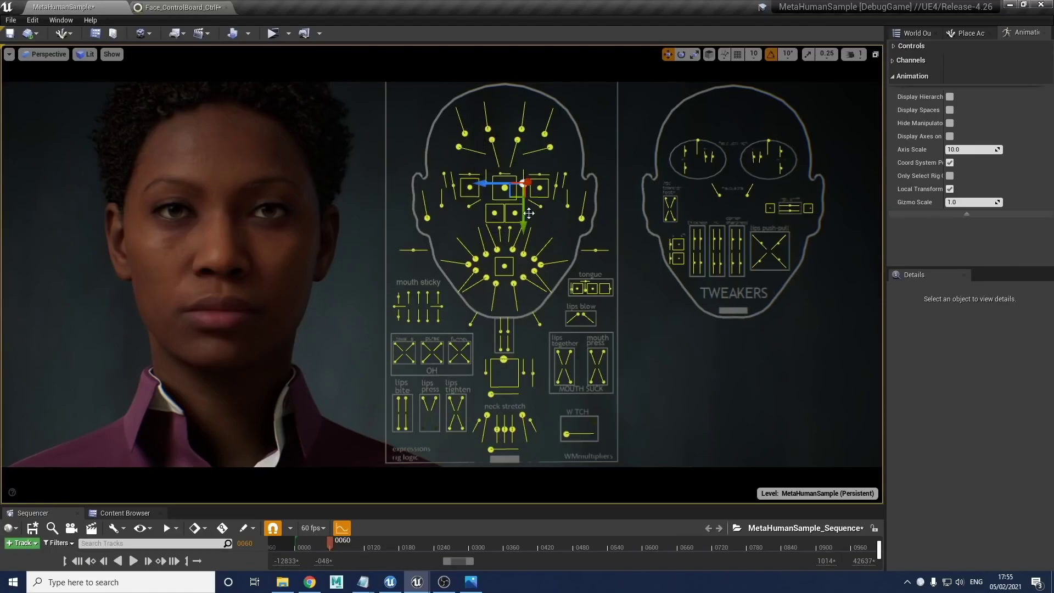
mouse_move(524, 222)
mouse_down()
mouse_move(523, 208)
mouse_move(486, 218)
mouse_move(486, 207)
mouse_move(523, 217)
mouse_up()
click(486, 183)
mouse_move(494, 172)
mouse_down()
mouse_move(494, 161)
mouse_move(494, 180)
mouse_move(494, 160)
mouse_move(499, 182)
mouse_up()
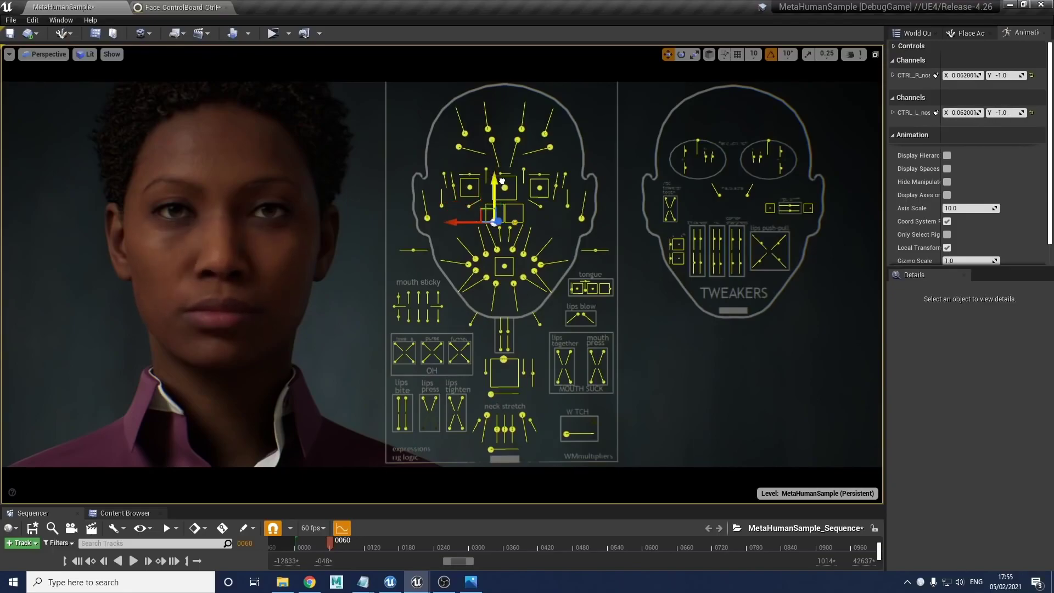
Lower the left and right brow controls, raise the nose controls again, then undo the last change.
click(485, 171)
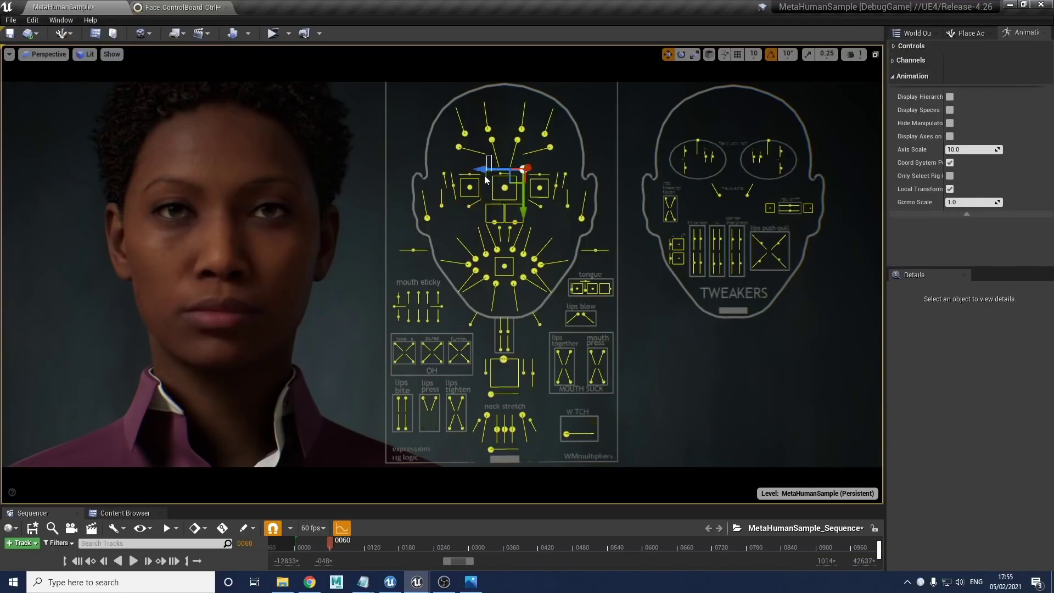
drag(487, 213, 489, 222)
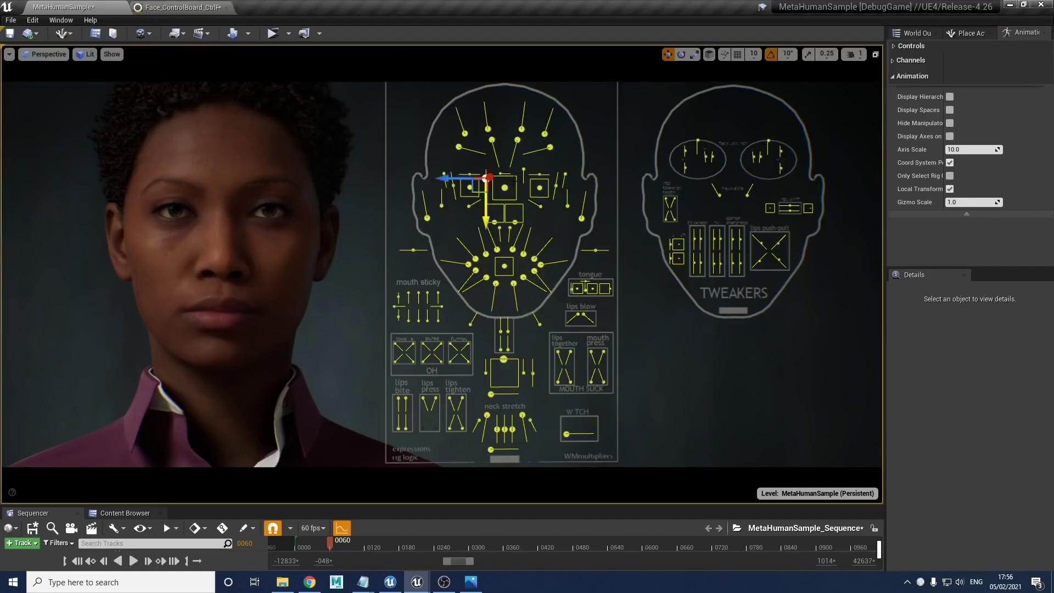
click(524, 170)
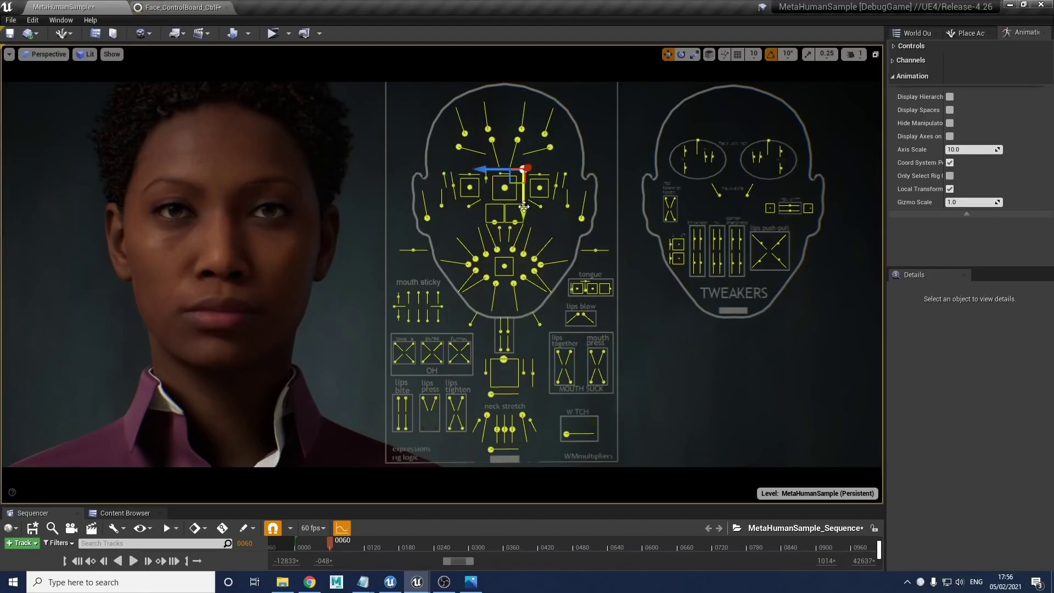
drag(523, 208, 523, 218)
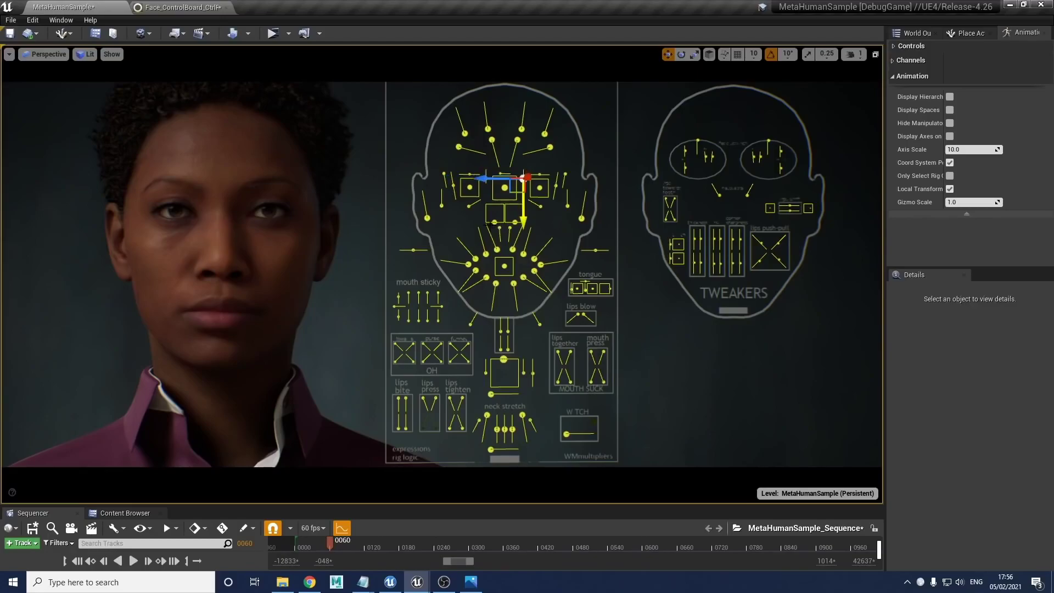
click(516, 222)
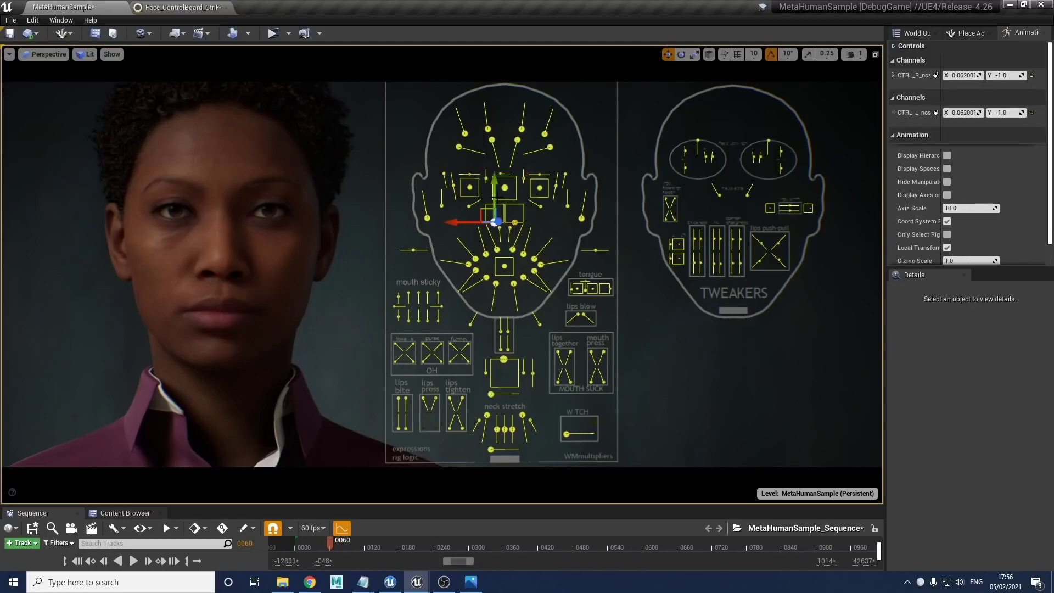
mouse_move(494, 183)
mouse_down()
mouse_move(493, 143)
mouse_move(495, 171)
mouse_up()
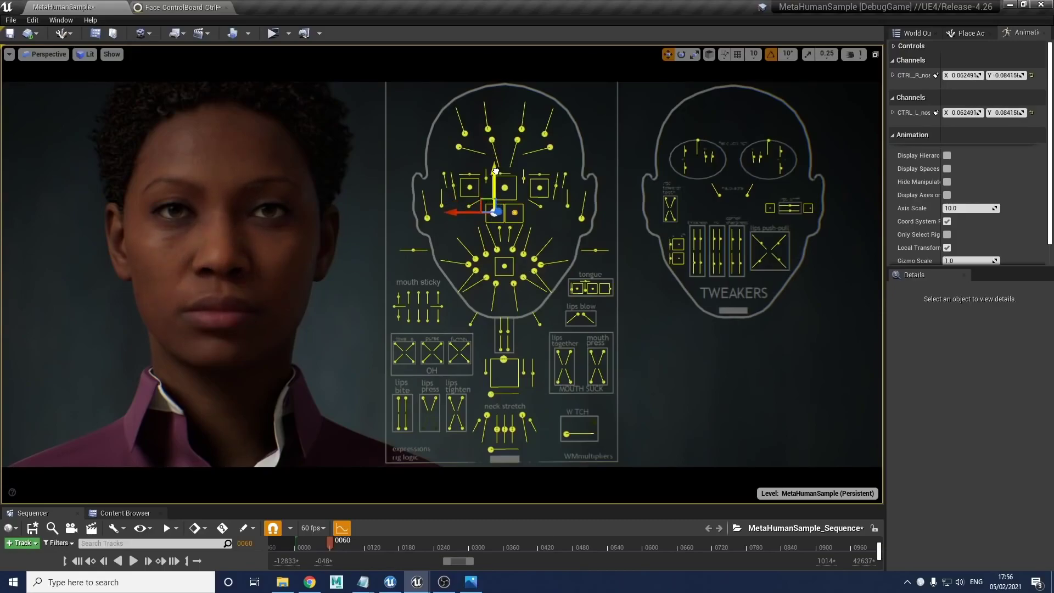
click(546, 219)
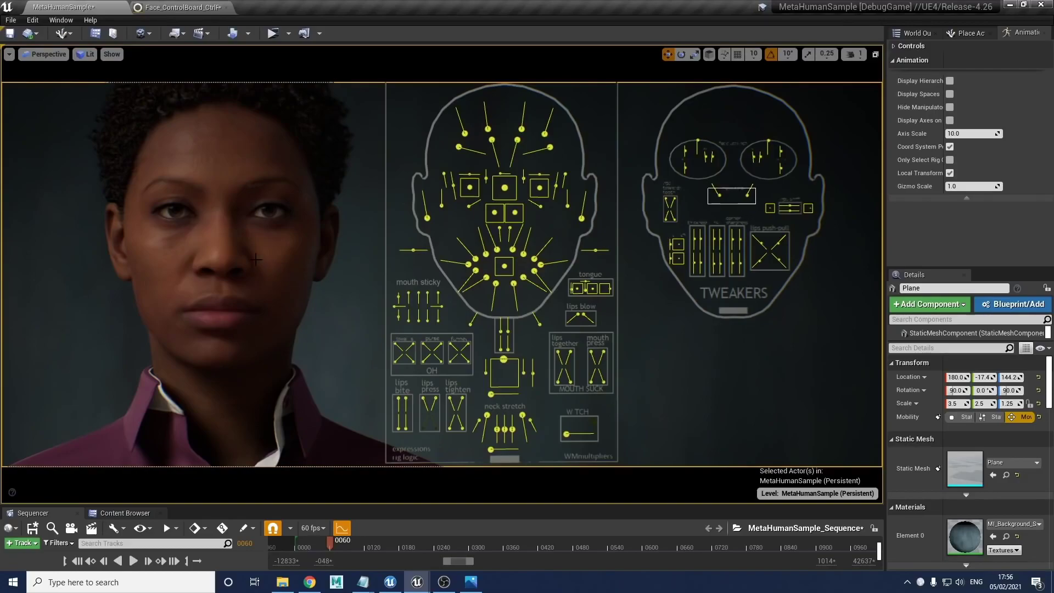
key(ctrl+z)
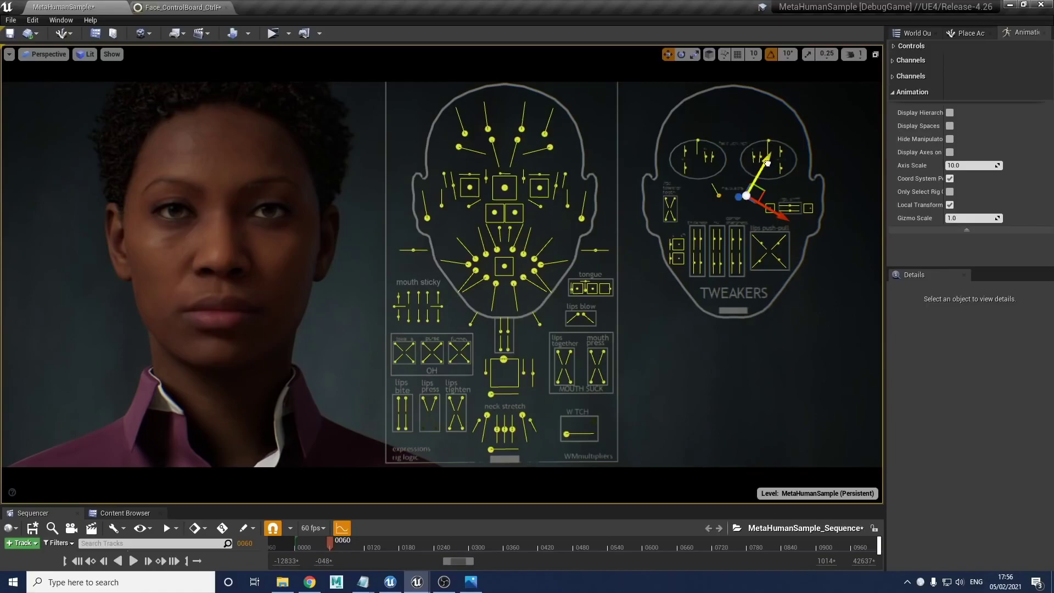
Reshape the eye region with the TWEAKERS control and shift both inner eye controls up and left.
mouse_move(760, 157)
mouse_down()
mouse_move(774, 138)
mouse_move(764, 161)
mouse_move(771, 148)
mouse_up()
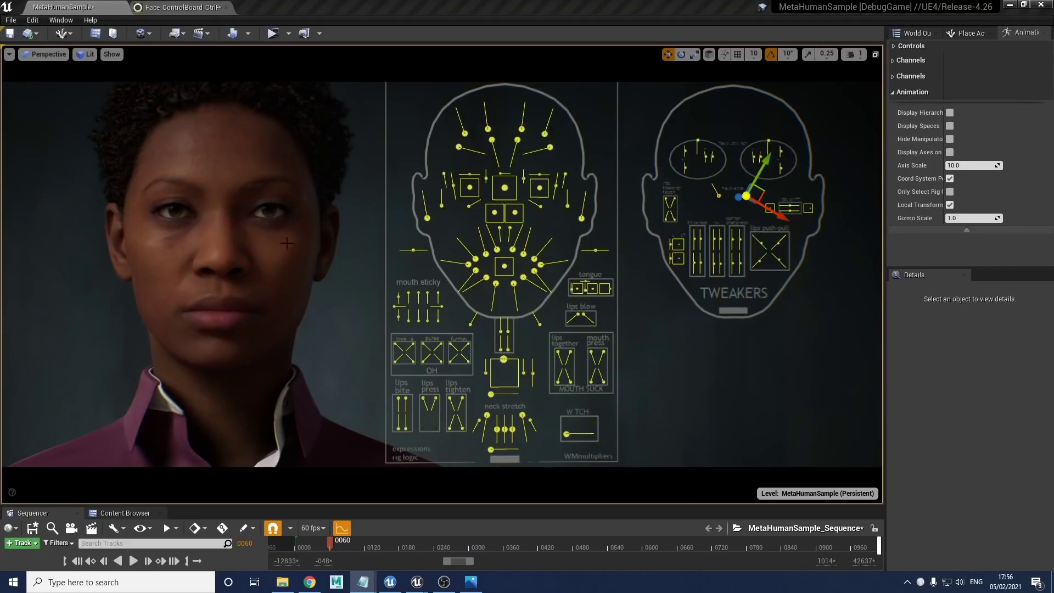
click(468, 206)
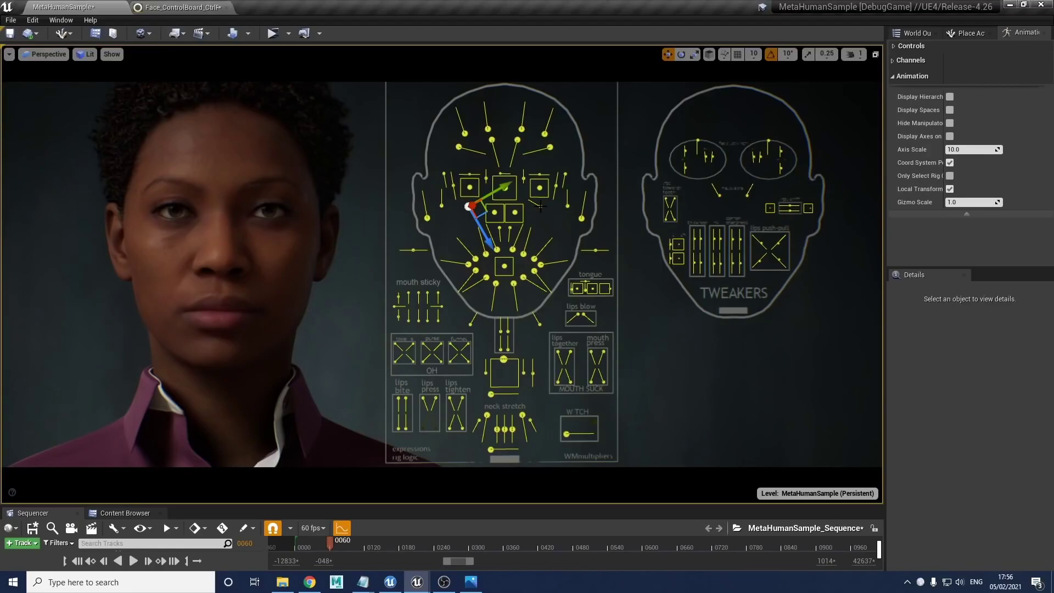
click(540, 206)
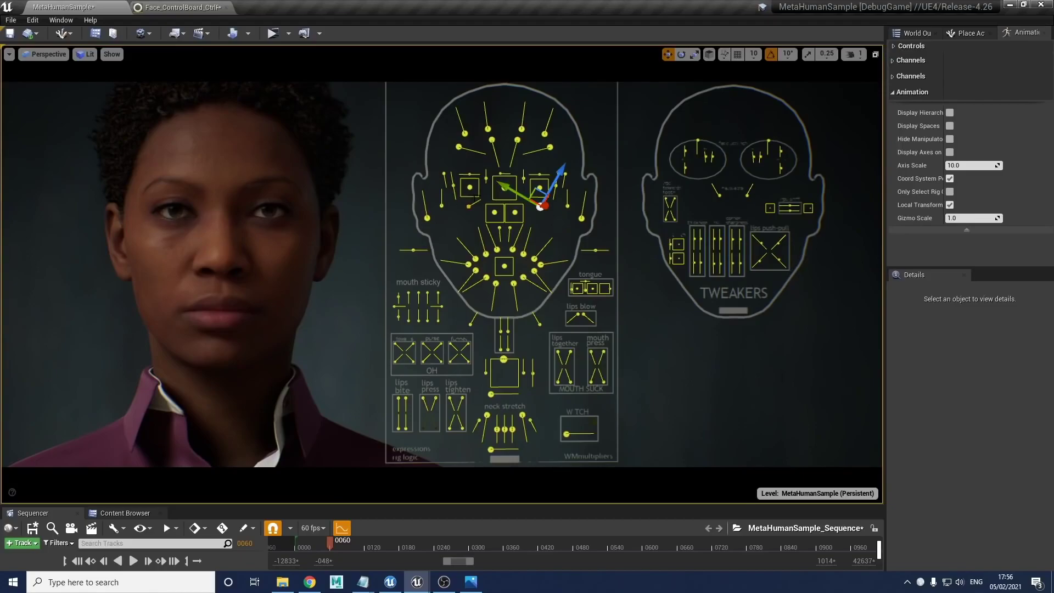
mouse_move(506, 187)
mouse_down()
mouse_move(481, 167)
mouse_move(526, 188)
mouse_up()
Raise both outer eye controls to narrow the eyes, testing them until the eyes blink.
click(442, 206)
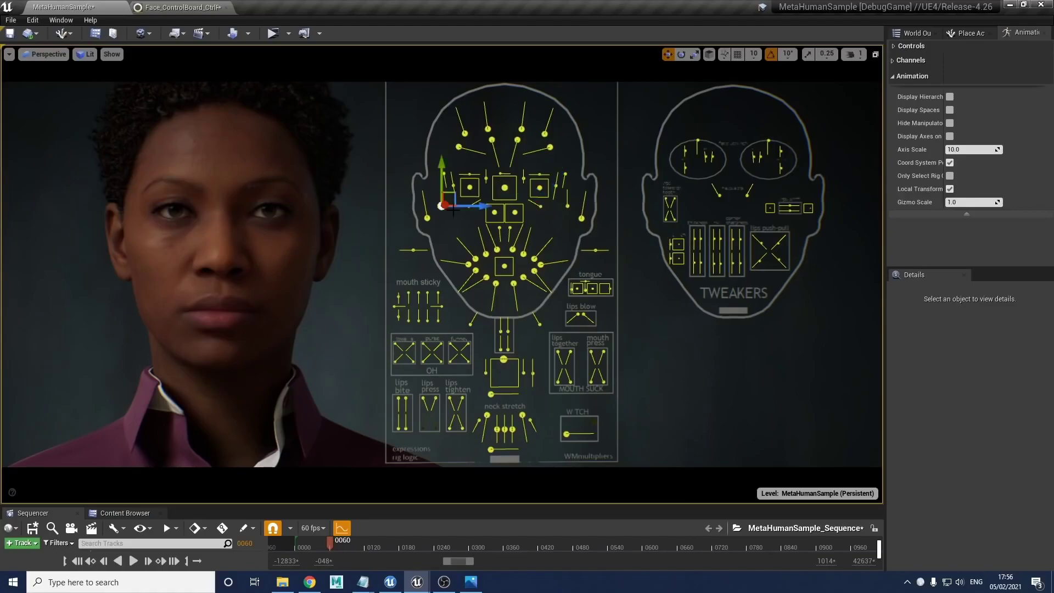
click(567, 204)
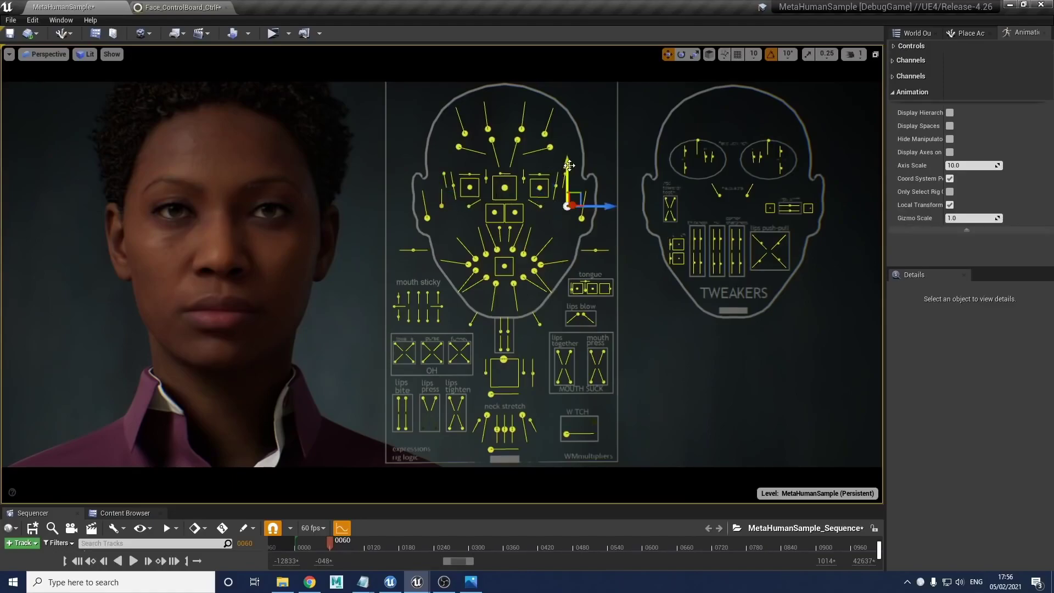
drag(569, 160, 569, 154)
drag(570, 164, 569, 147)
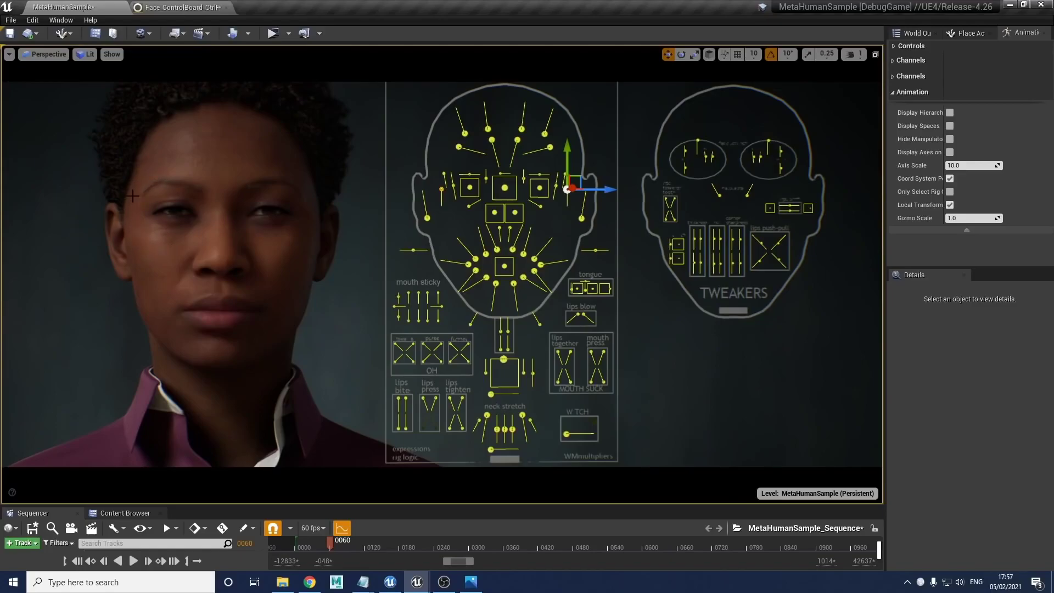
mouse_move(568, 150)
mouse_down()
mouse_move(570, 185)
mouse_move(566, 160)
mouse_up()
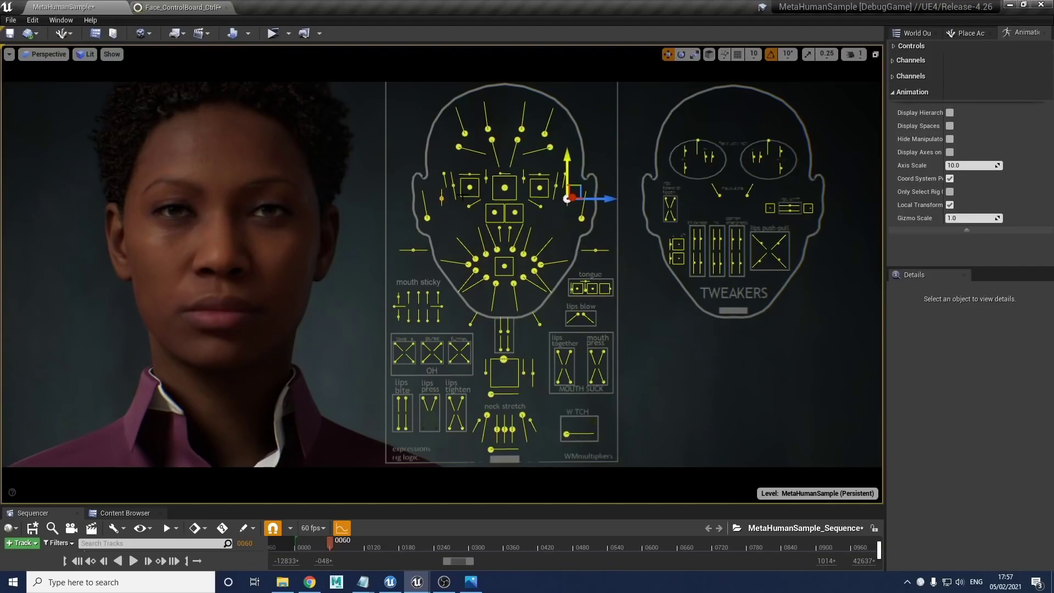
Nudge both cheek controls up and left, then undo the recent control changes with four Ctrl+Z presses.
click(469, 206)
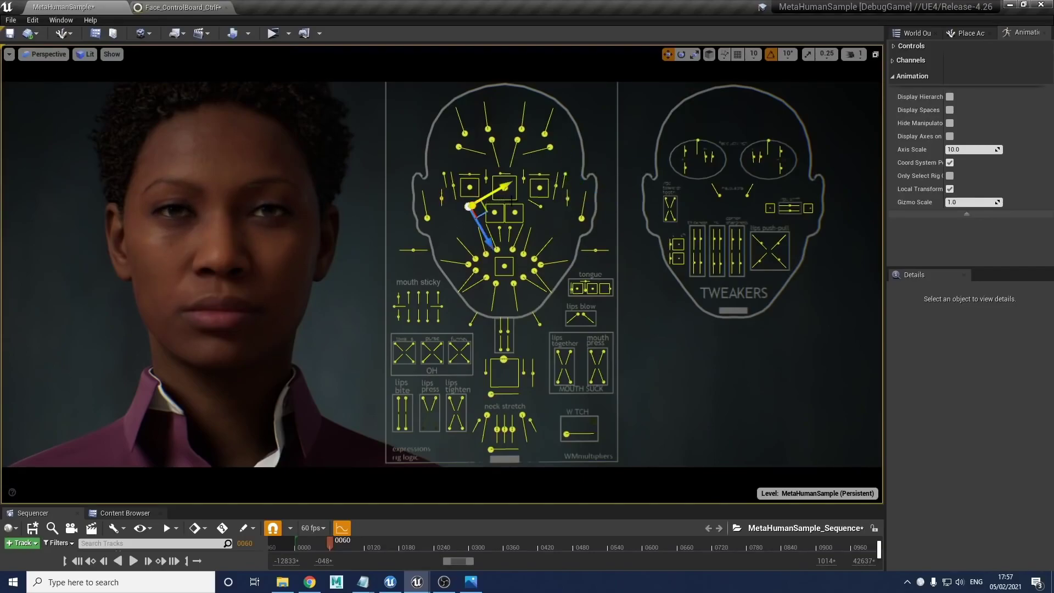
shift+click(540, 206)
drag(515, 191, 507, 188)
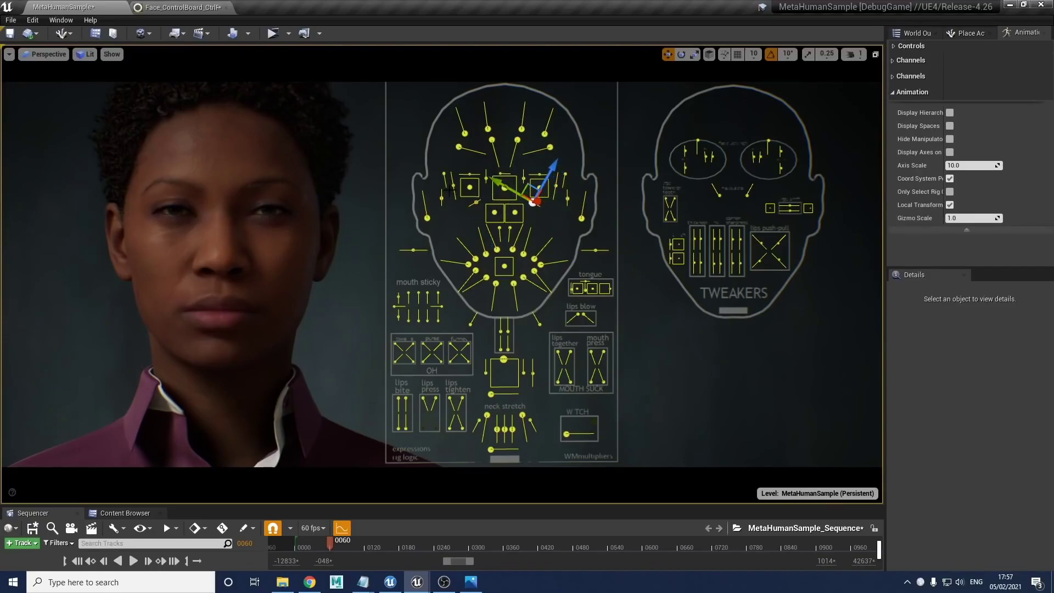
key(ctrl+z)
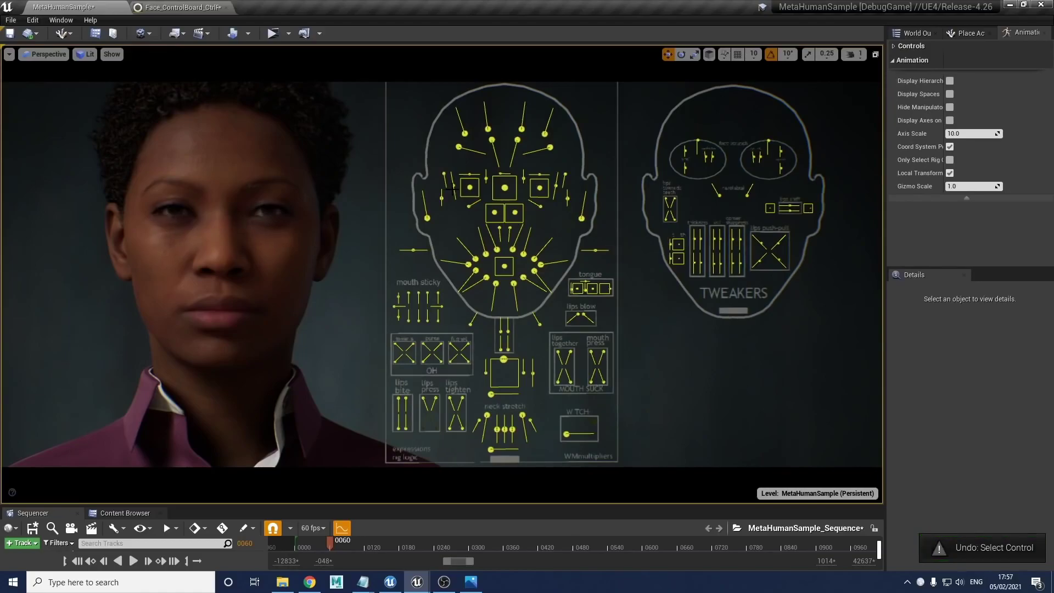
key(ctrl+z)
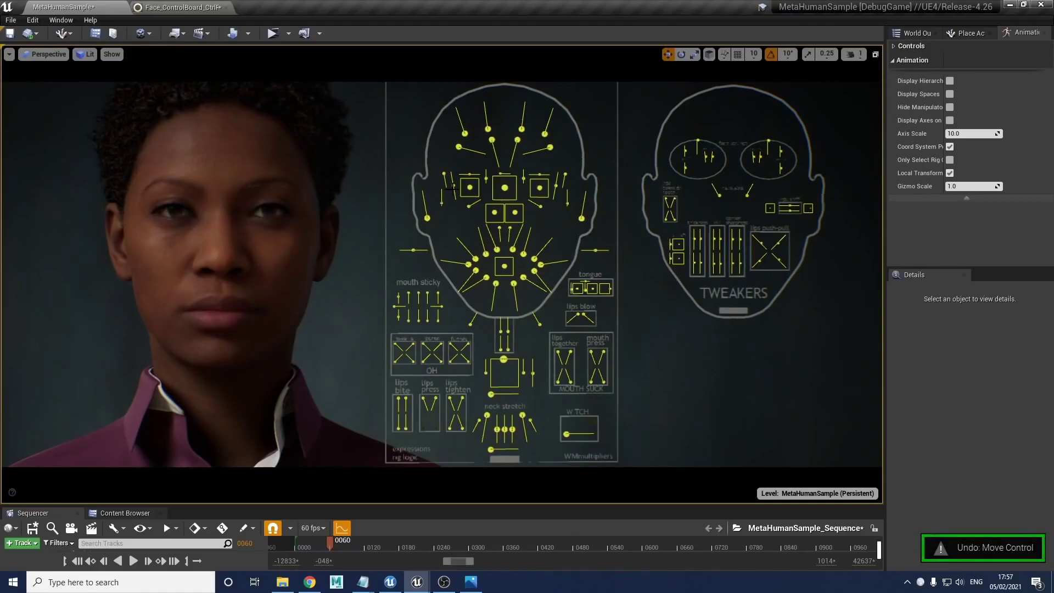
key(ctrl+z)
key(ctrl+z)
key(ctrl+z)
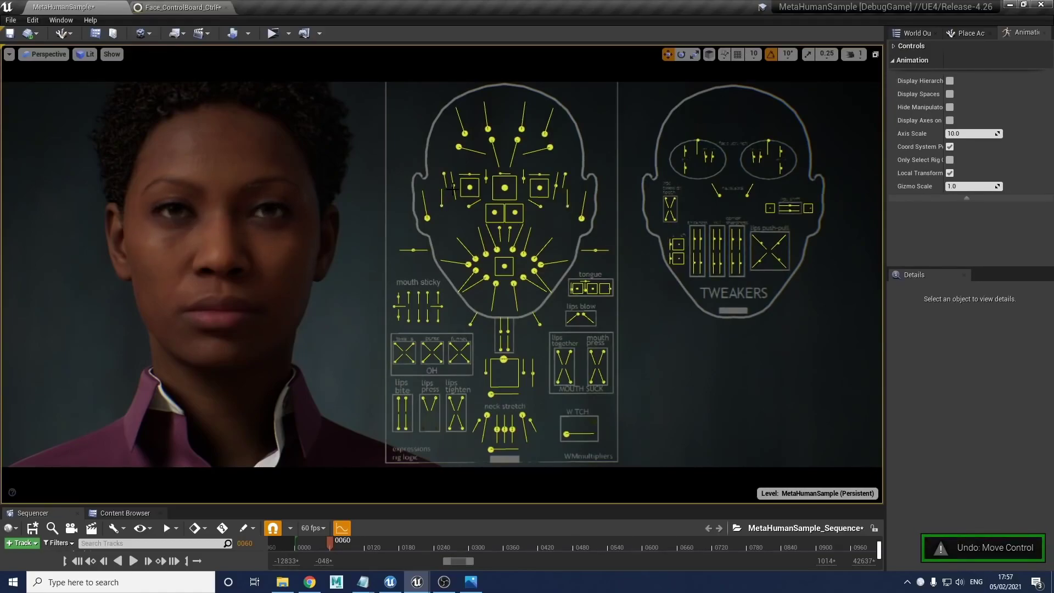
key(ctrl+z)
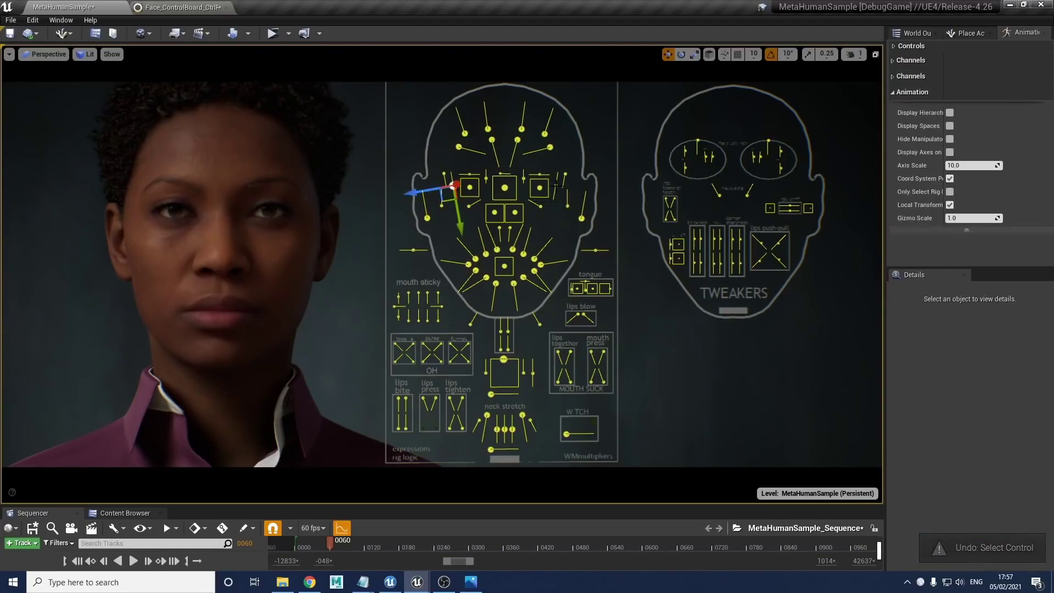
Test the right eye controls, closing, reopening and closing the eyes again.
click(556, 185)
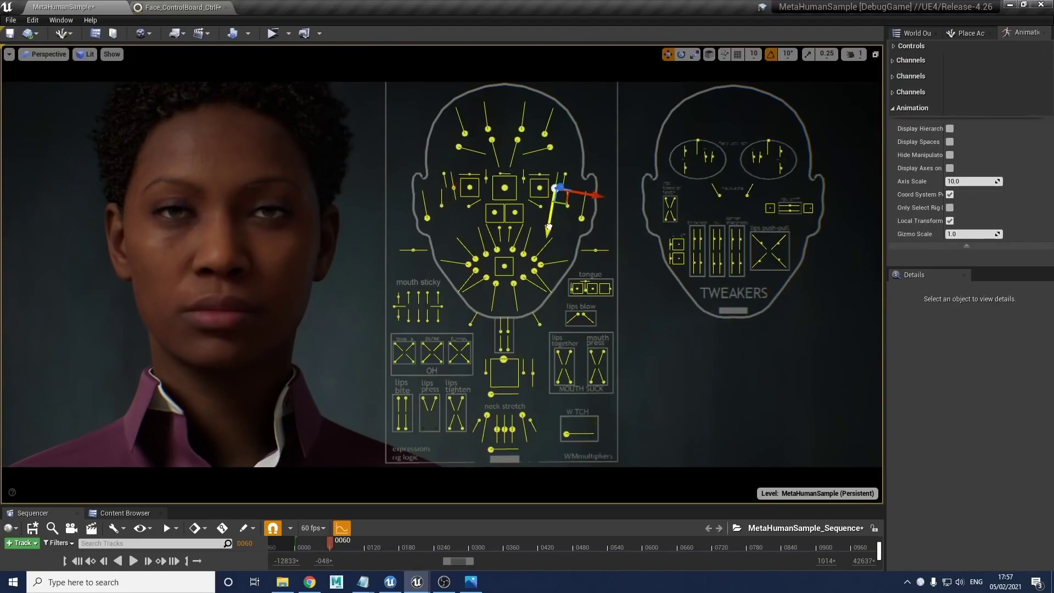
drag(549, 226, 526, 236)
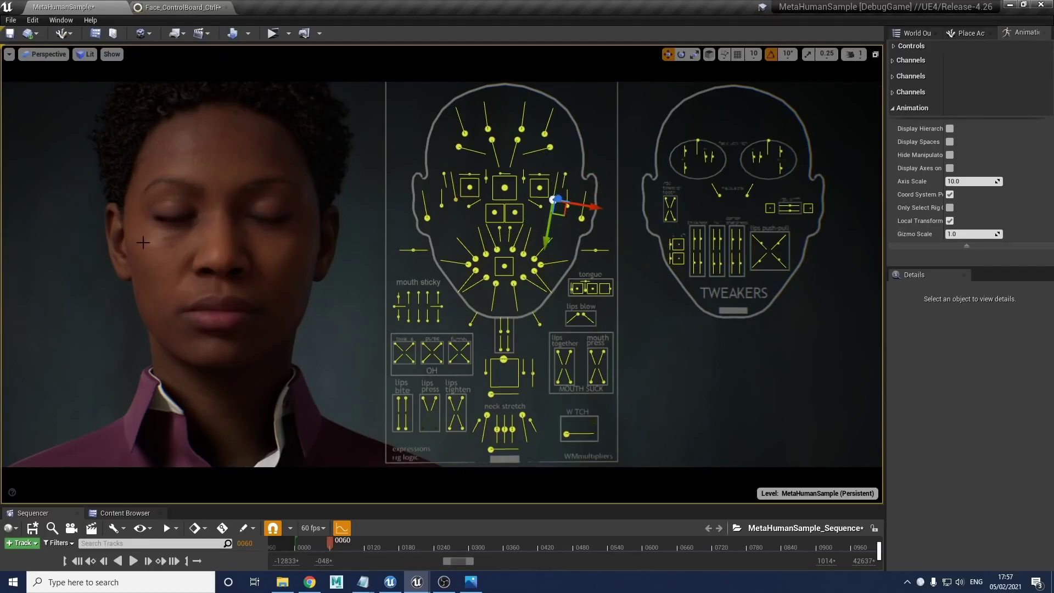
drag(546, 241, 541, 213)
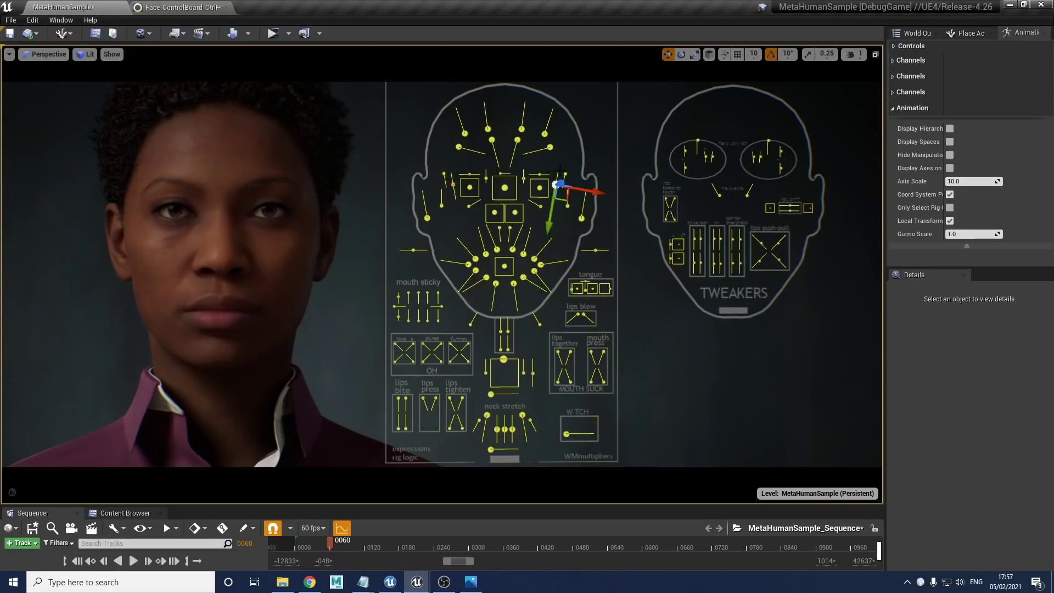
drag(548, 224, 547, 239)
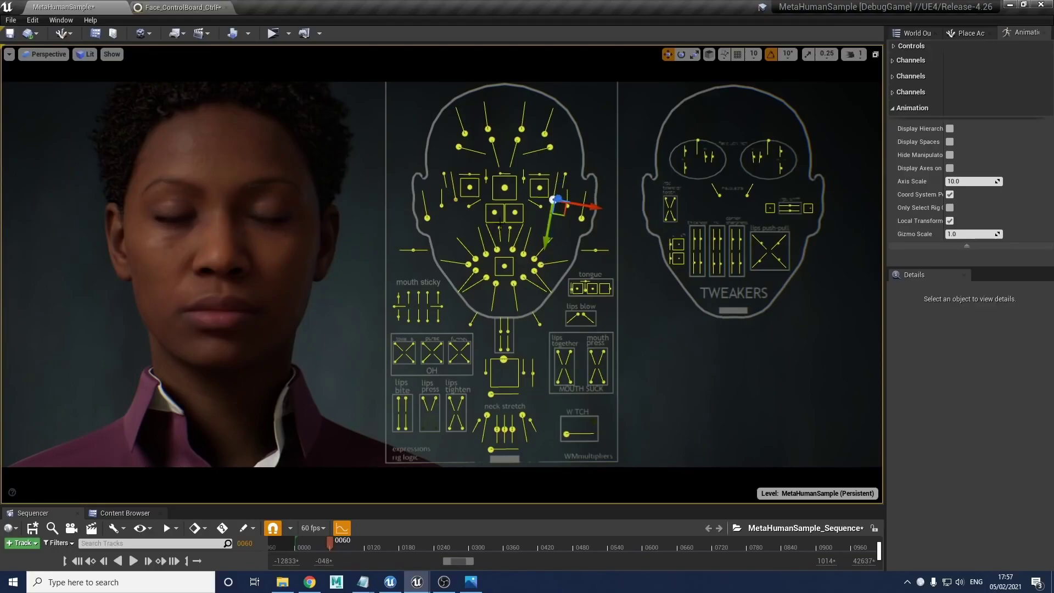
Select both eyelid controls and raise them together so the eyes open fully.
click(445, 174)
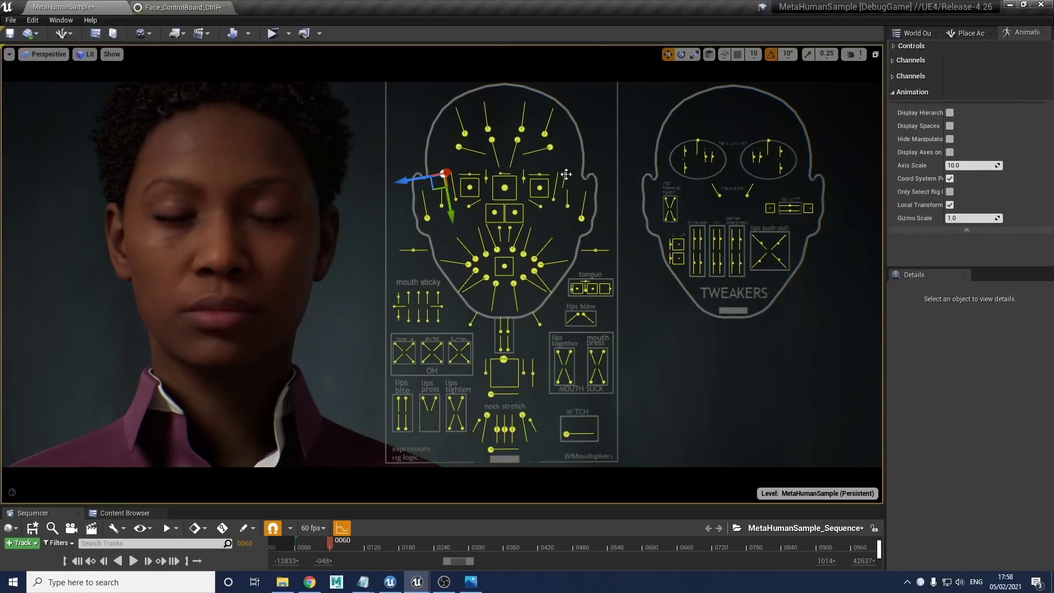
click(566, 181)
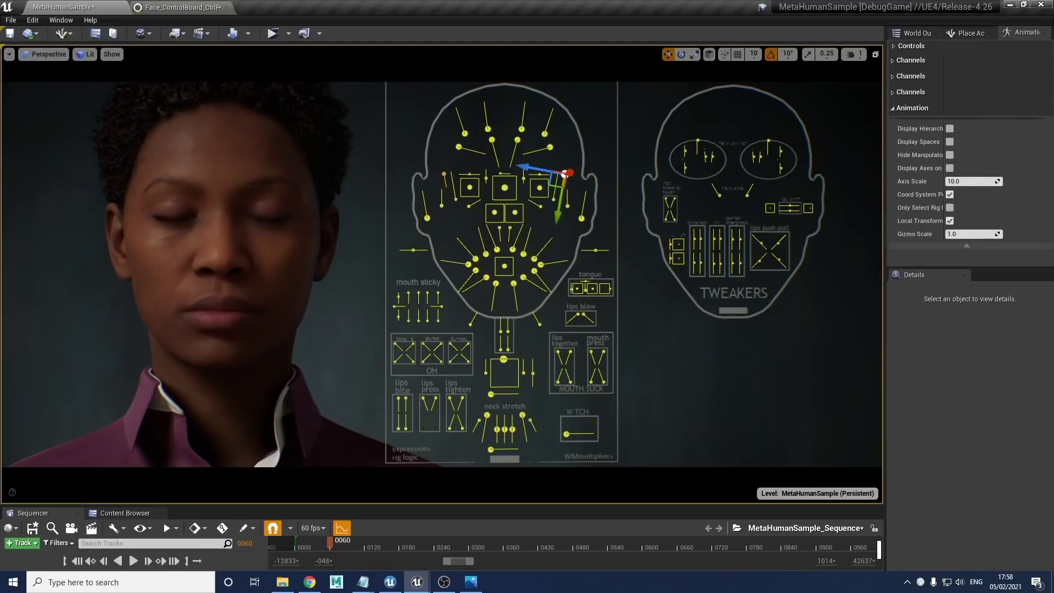
click(455, 199)
shift+click(554, 201)
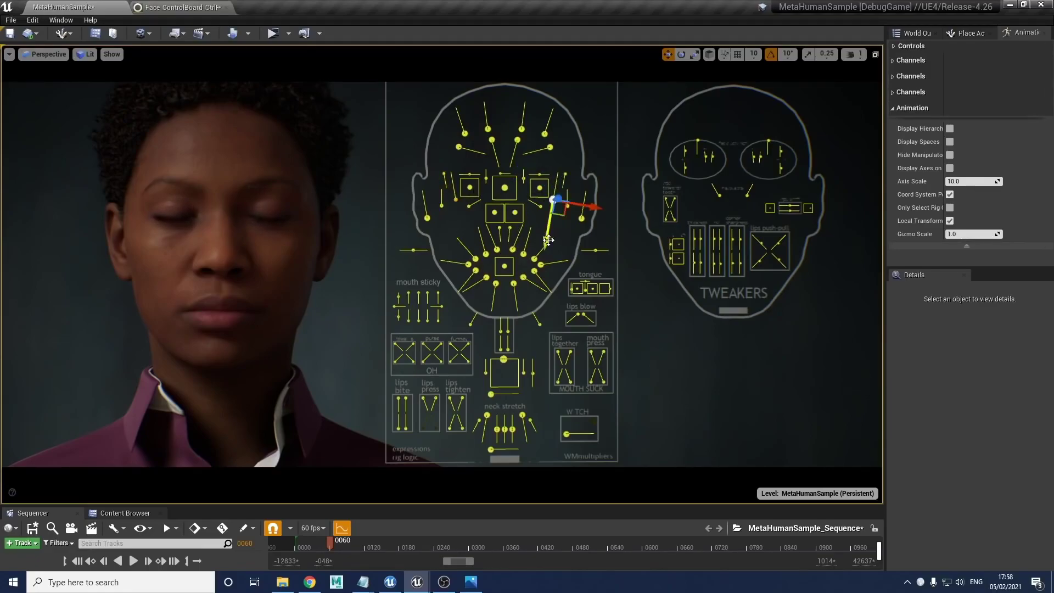
drag(545, 239, 548, 225)
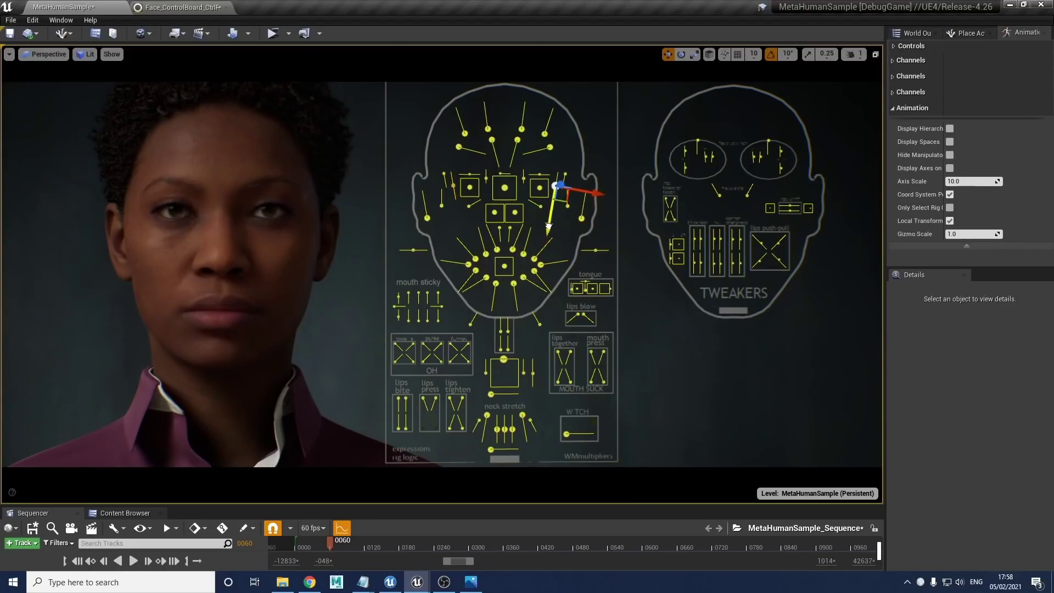
click(504, 188)
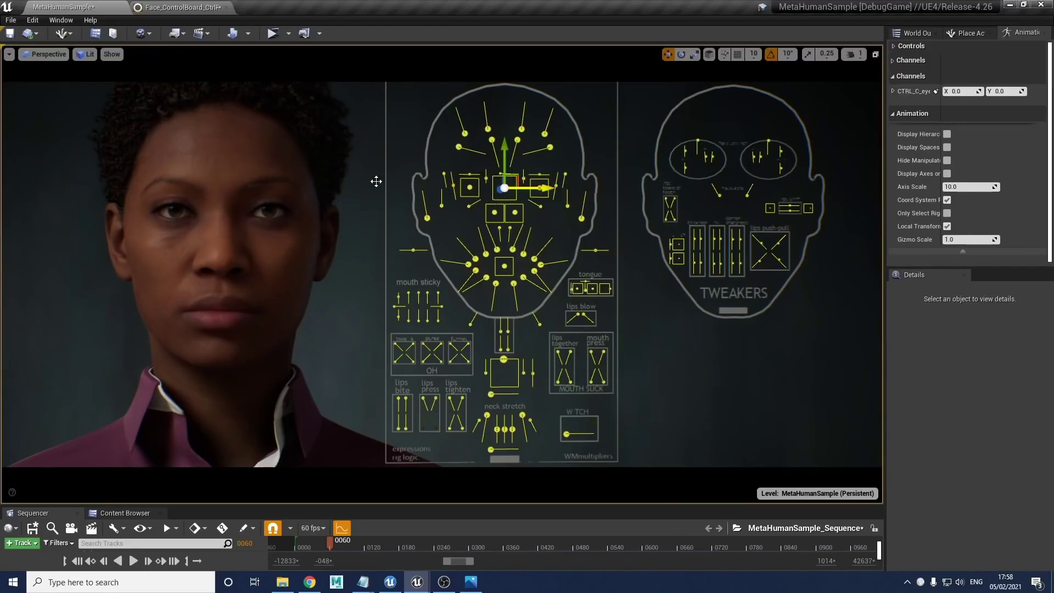
mouse_move(518, 179)
mouse_down()
mouse_move(516, 159)
mouse_move(515, 183)
mouse_move(524, 175)
mouse_move(507, 183)
mouse_move(520, 174)
mouse_move(514, 168)
mouse_move(513, 183)
mouse_move(502, 165)
mouse_move(514, 176)
mouse_up()
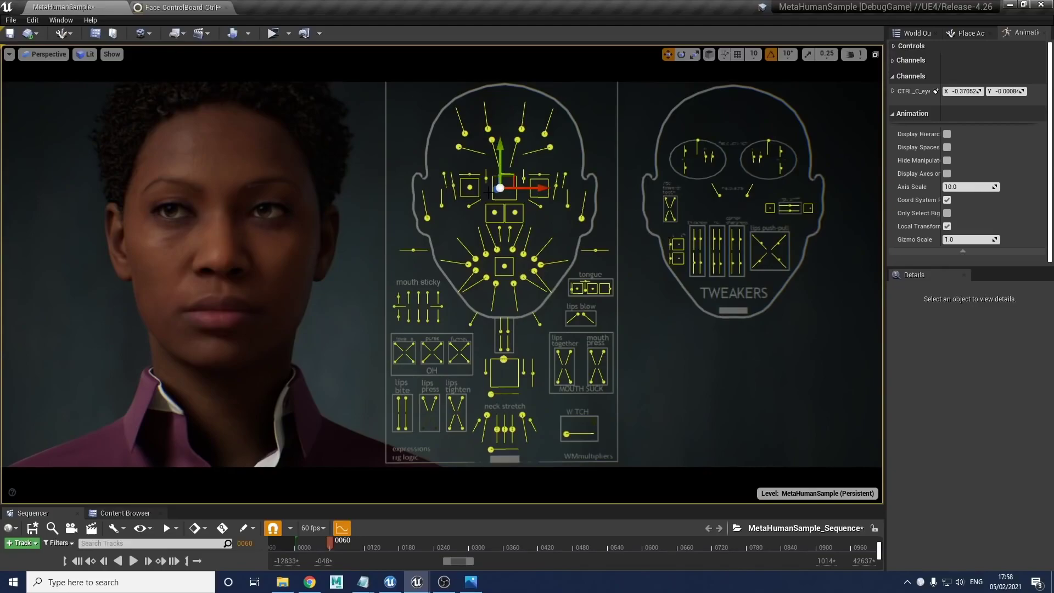
click(451, 186)
shift+click(555, 185)
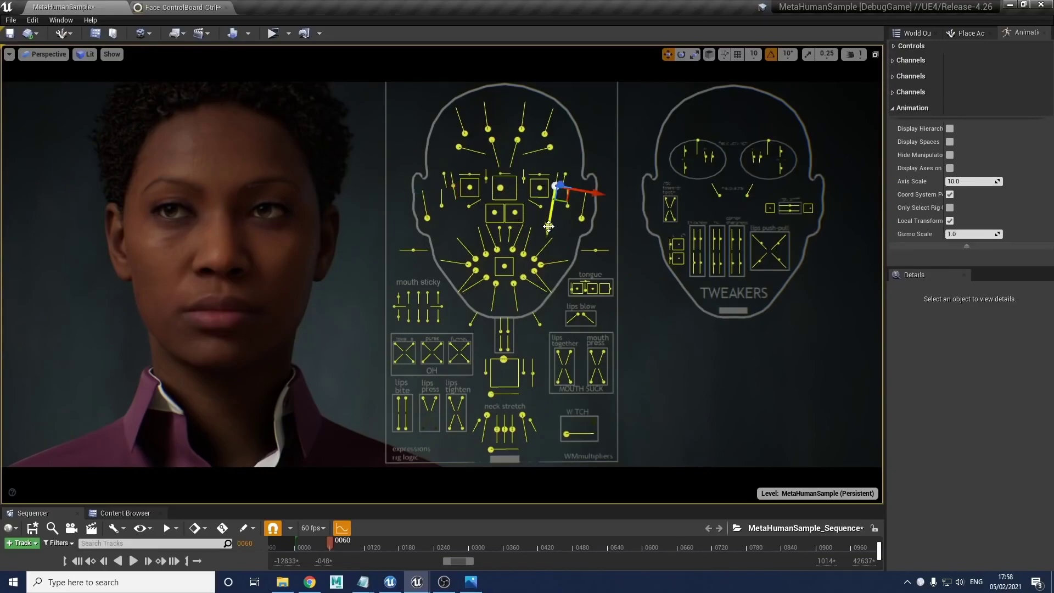
drag(549, 226, 544, 267)
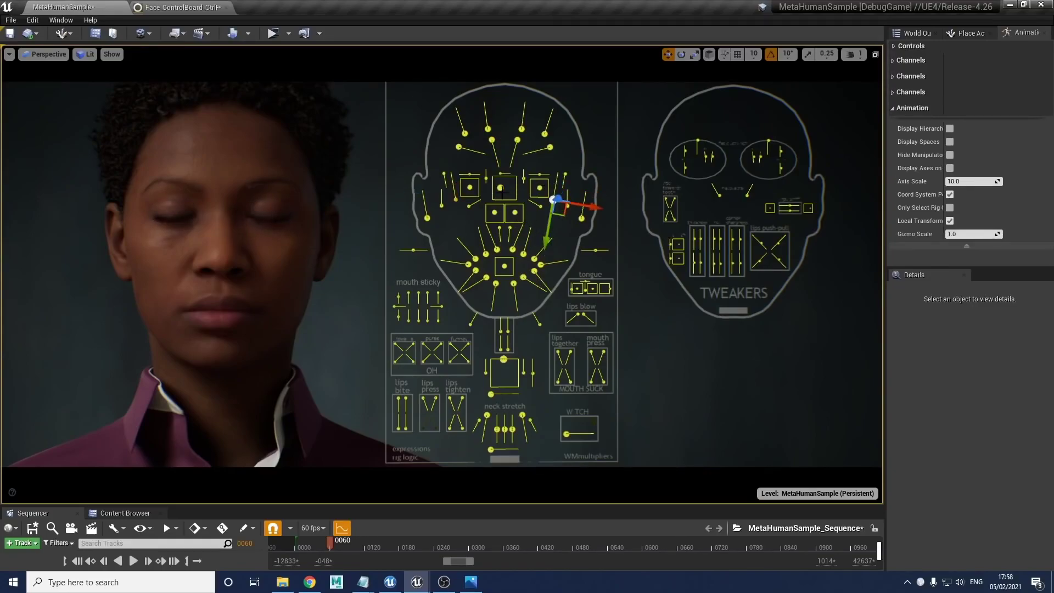
click(502, 190)
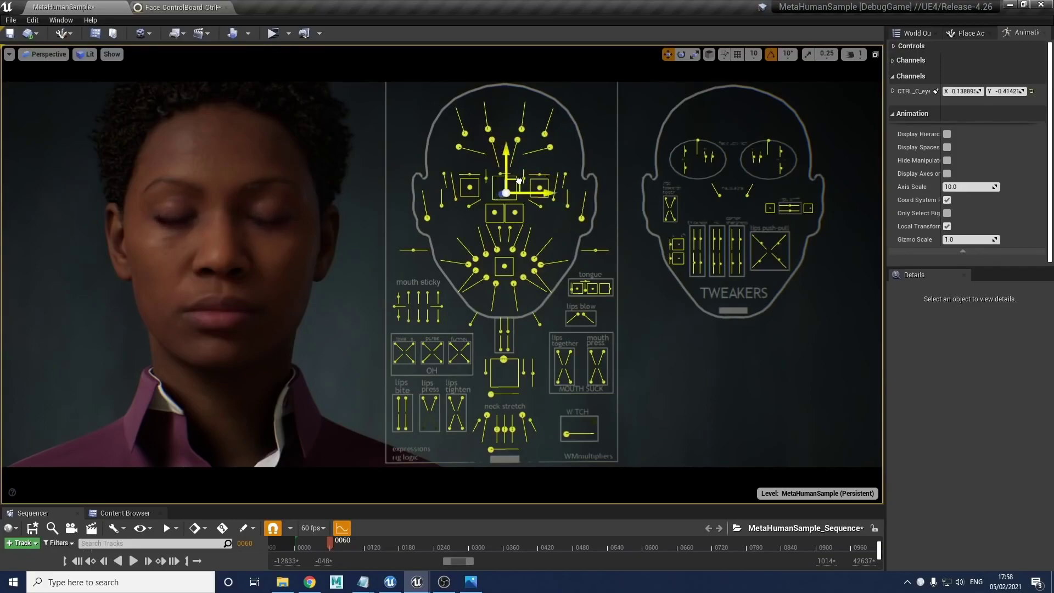
mouse_move(519, 182)
mouse_down()
mouse_move(505, 182)
mouse_move(525, 178)
mouse_up()
key(ctrl+z)
key(ctrl+z)
key(ctrl+z)
key(ctrl+z)
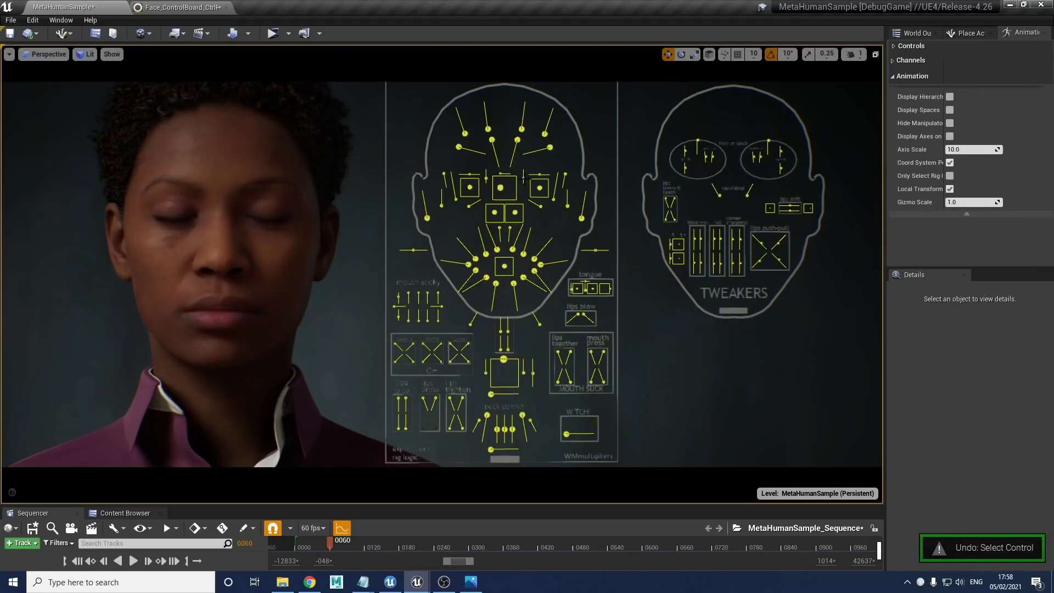
key(ctrl+z)
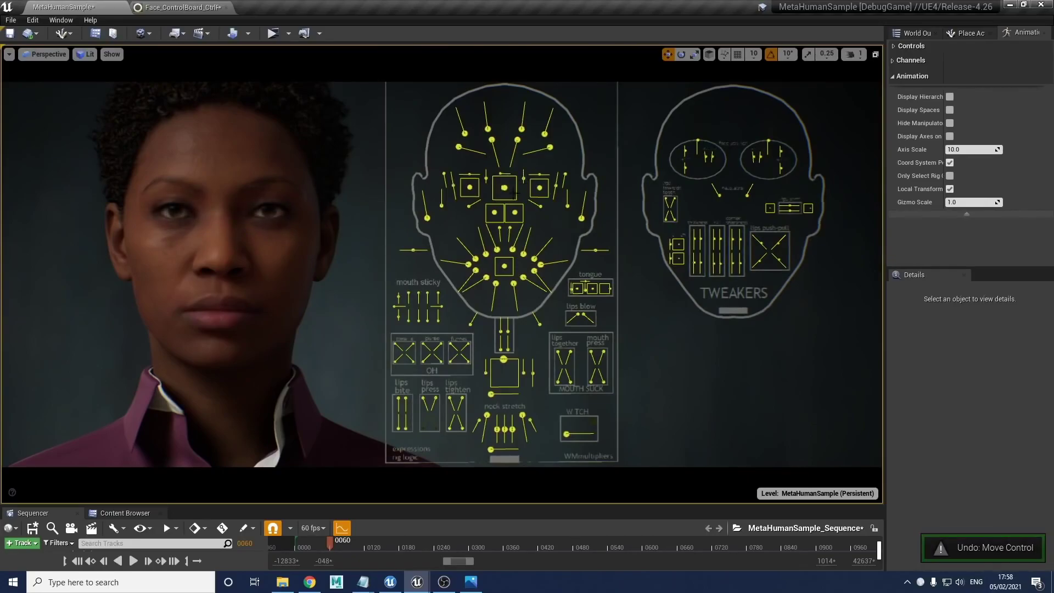
click(469, 187)
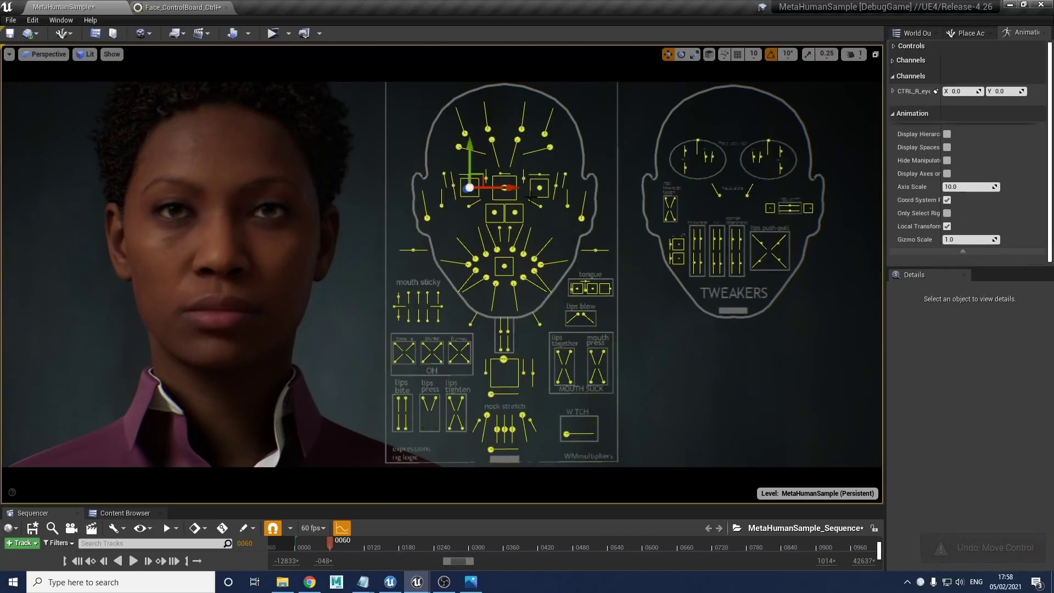
mouse_move(511, 187)
mouse_down()
mouse_move(525, 188)
mouse_move(517, 189)
mouse_up()
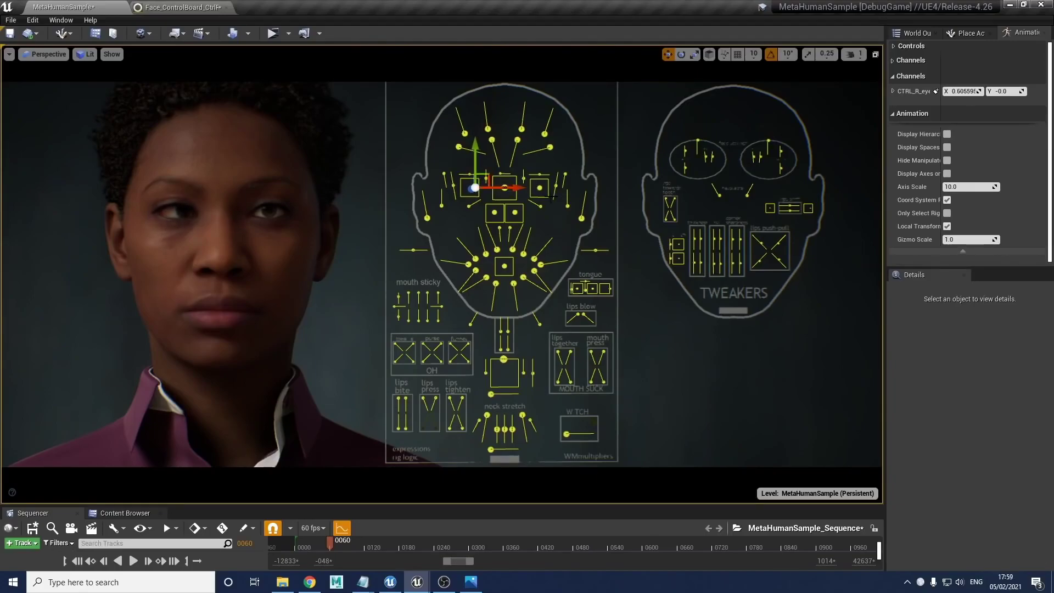
click(540, 188)
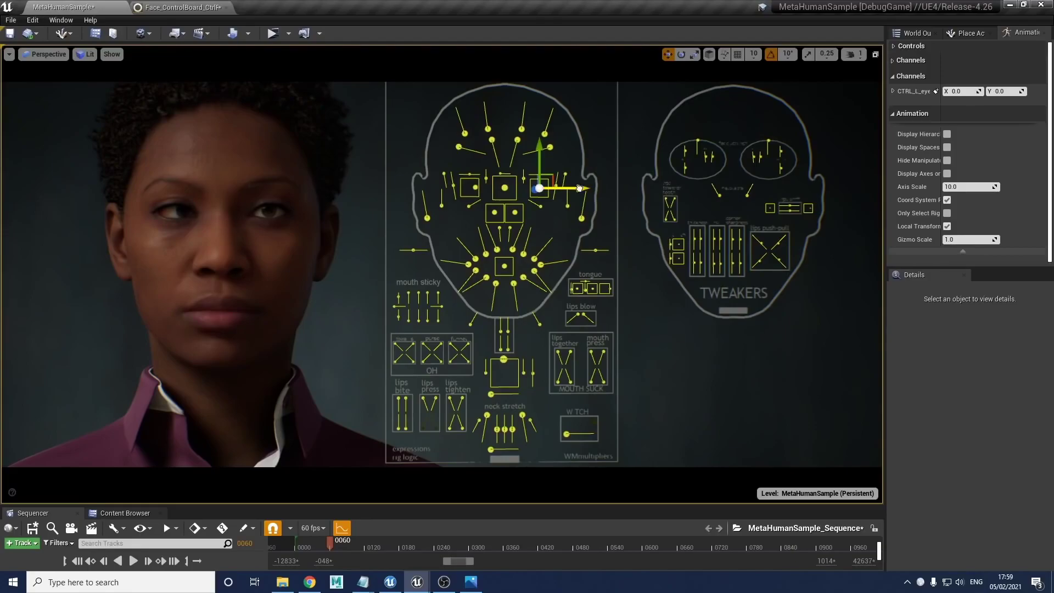
drag(580, 187, 571, 189)
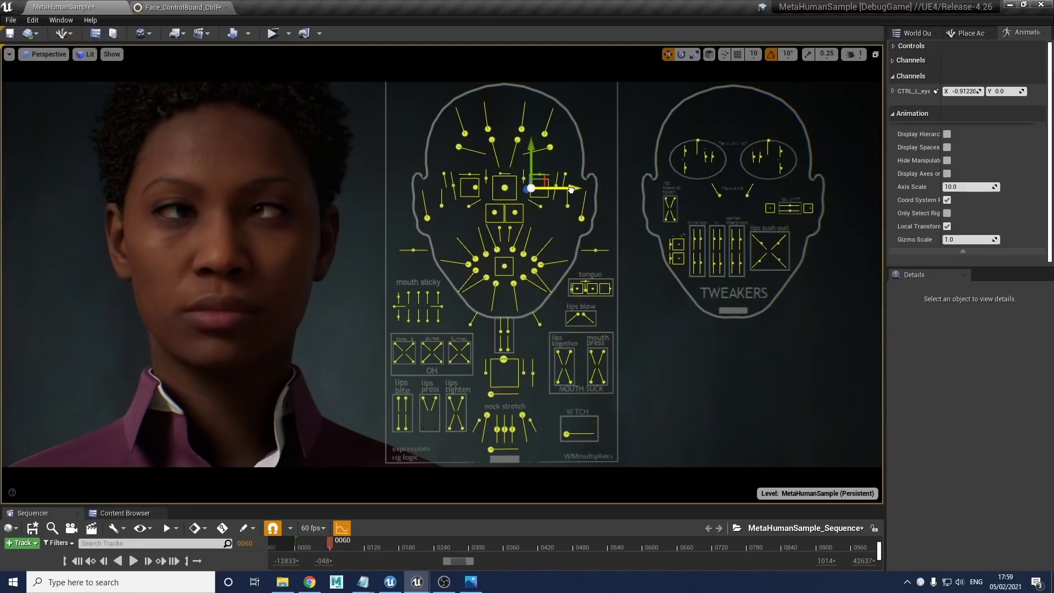
click(505, 188)
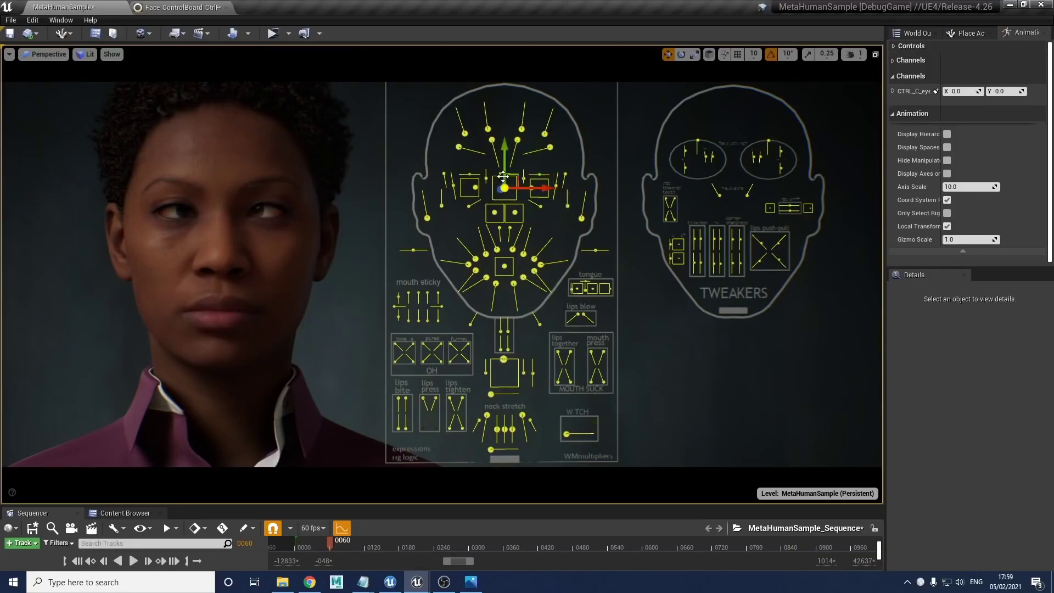
drag(519, 175, 523, 180)
key(ctrl+z)
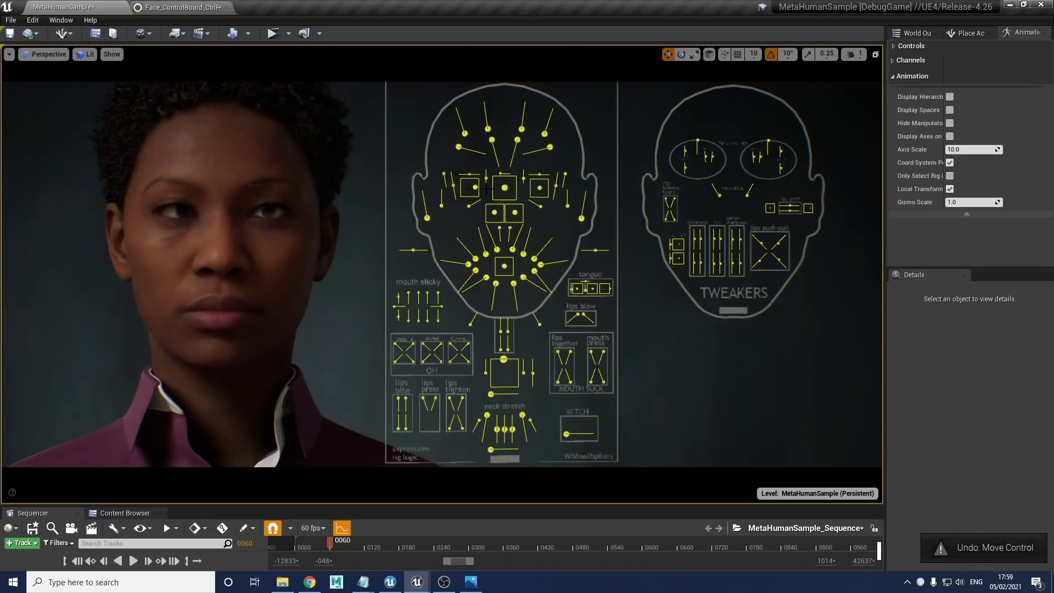
key(ctrl+z)
key(ctrl+z)
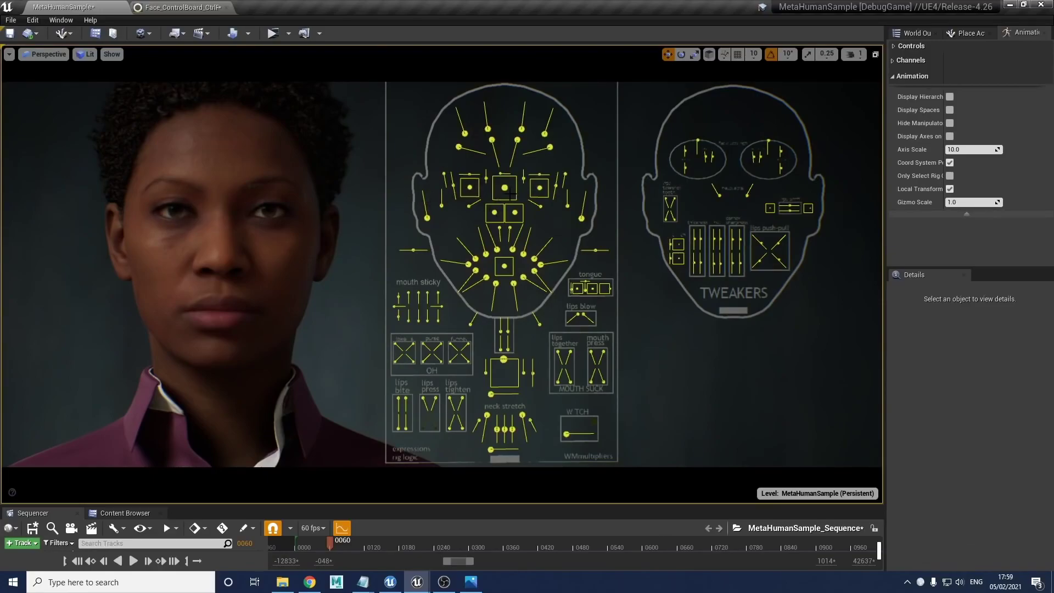
click(486, 174)
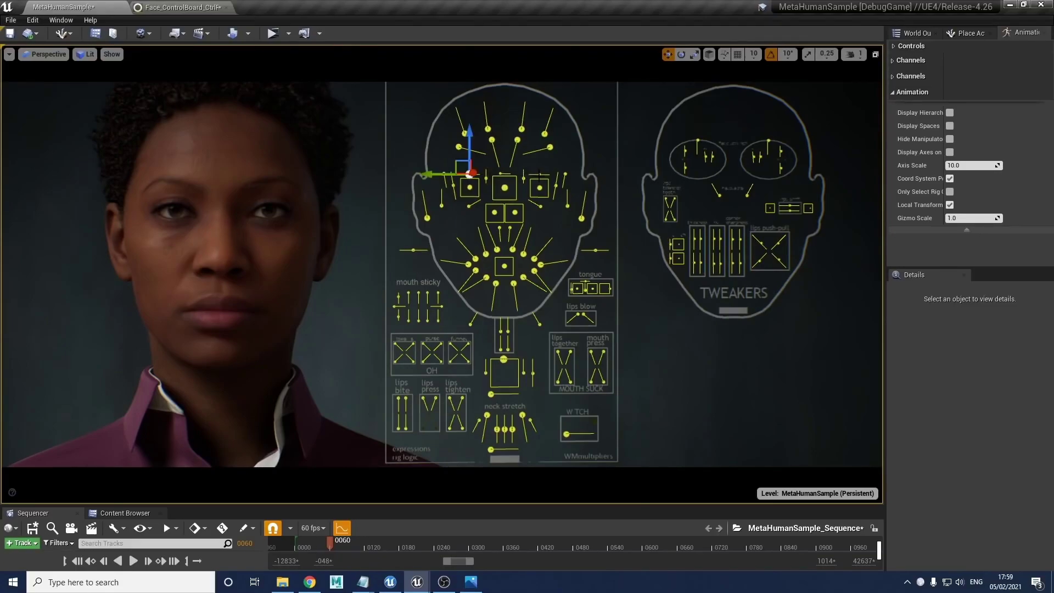
shift+click(540, 174)
mouse_move(430, 176)
mouse_down()
mouse_move(412, 177)
mouse_move(448, 173)
mouse_move(384, 163)
mouse_move(441, 173)
mouse_up()
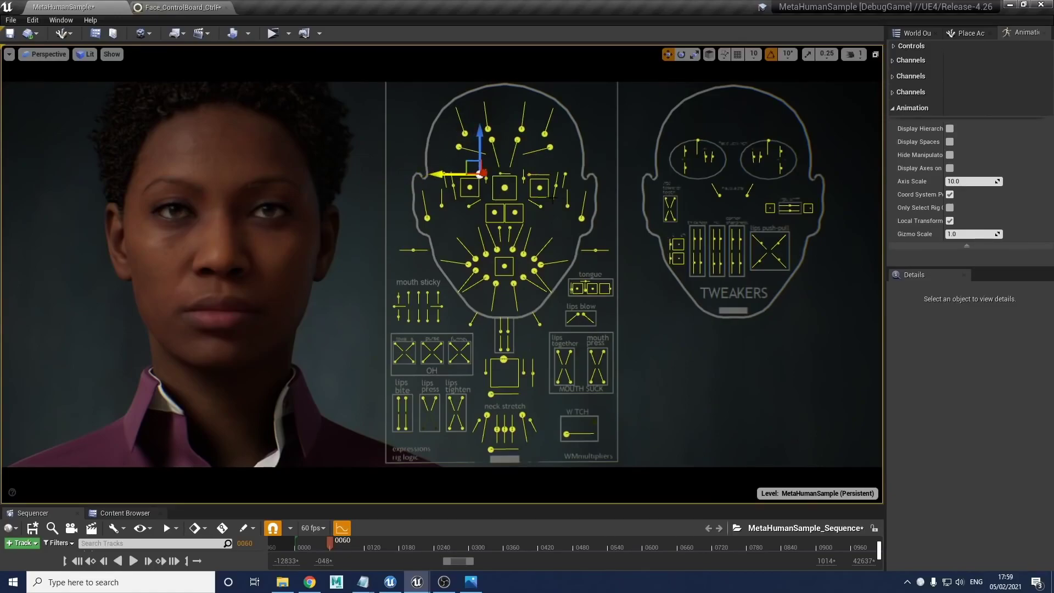
key(ctrl+z)
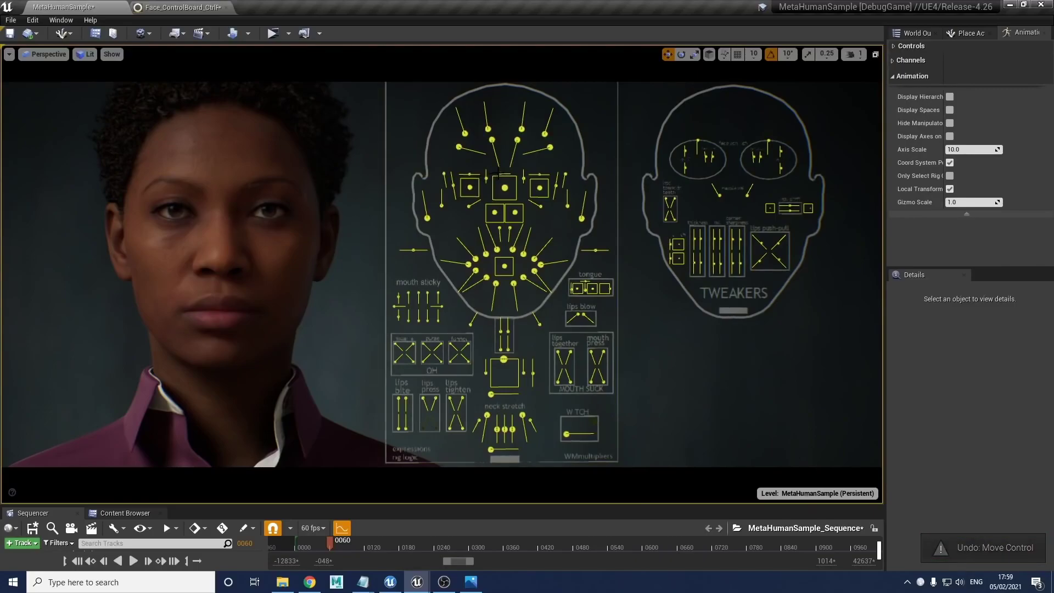
click(501, 174)
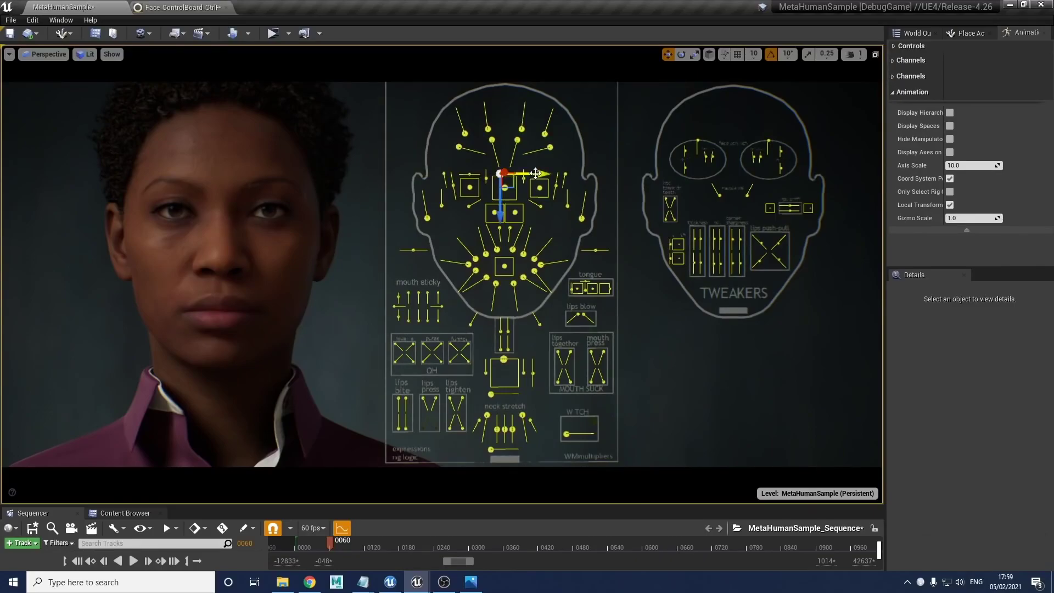
drag(571, 174, 475, 183)
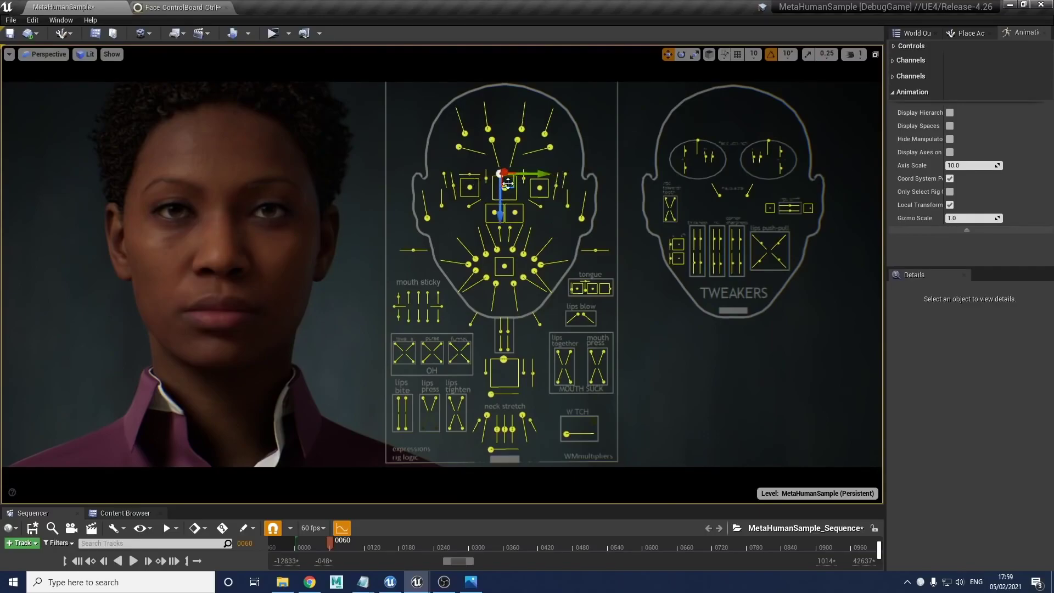
click(542, 163)
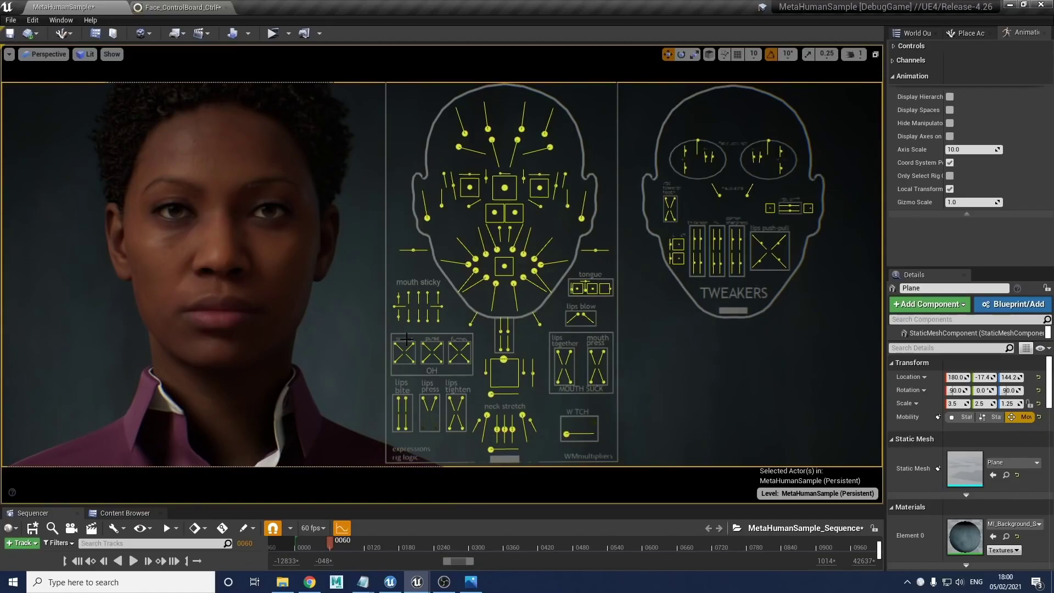
Show the eye-aim guides with the bottom-right board slider, then try a gaze change and undo it.
click(566, 434)
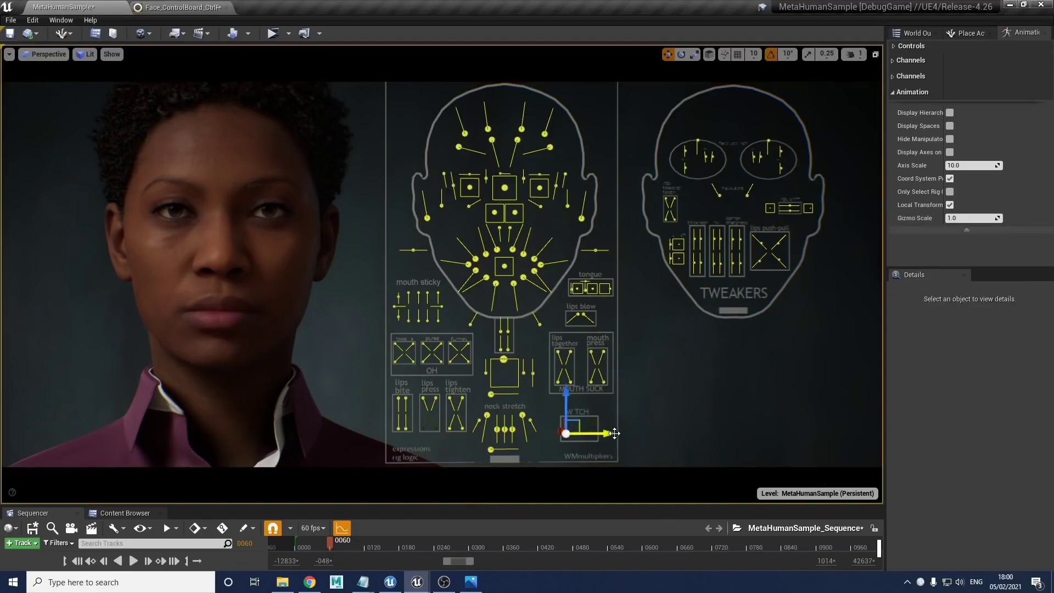
drag(608, 434, 652, 430)
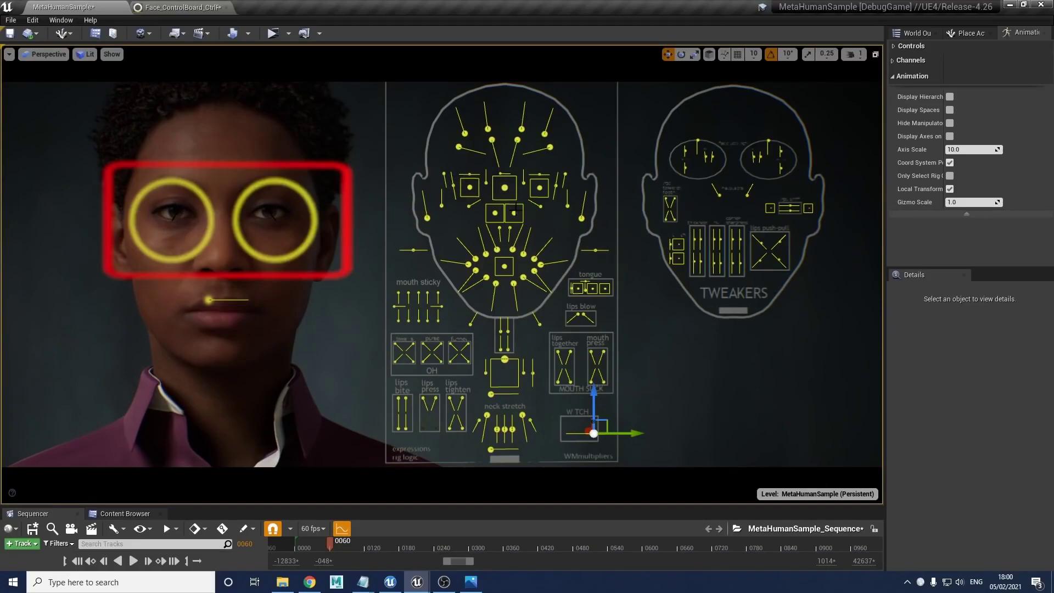
click(505, 188)
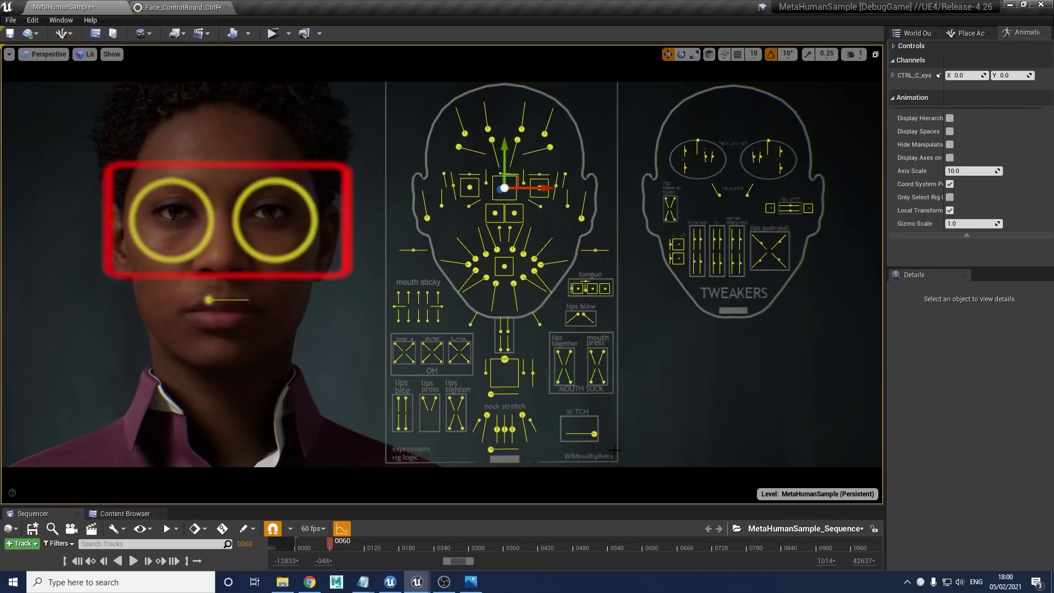
drag(517, 180, 528, 200)
key(ctrl+z)
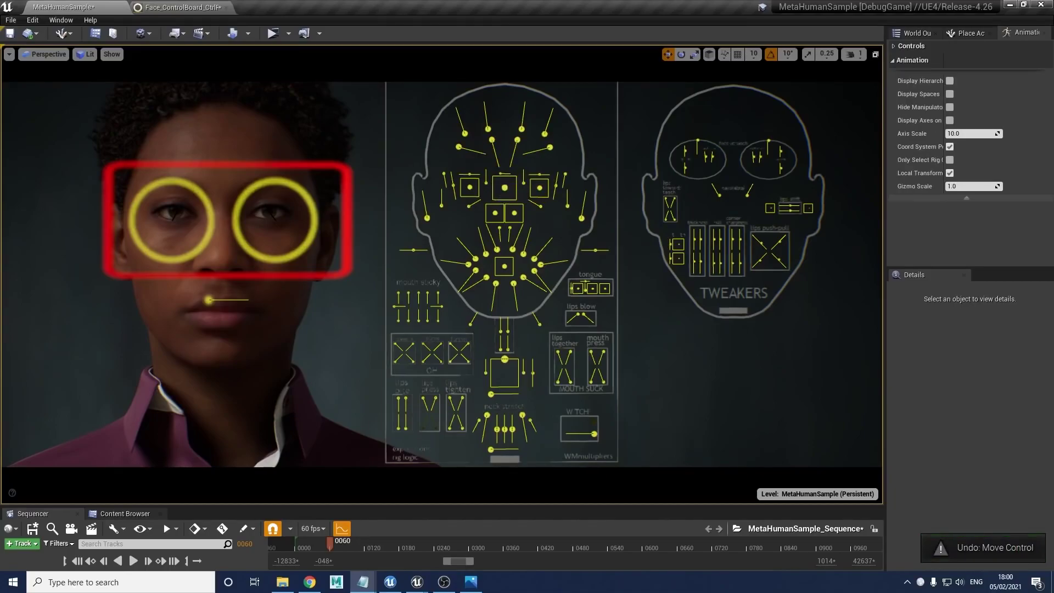
Swing her gaze left, down, right and up-right, then return the eye aim over her eyes.
click(210, 165)
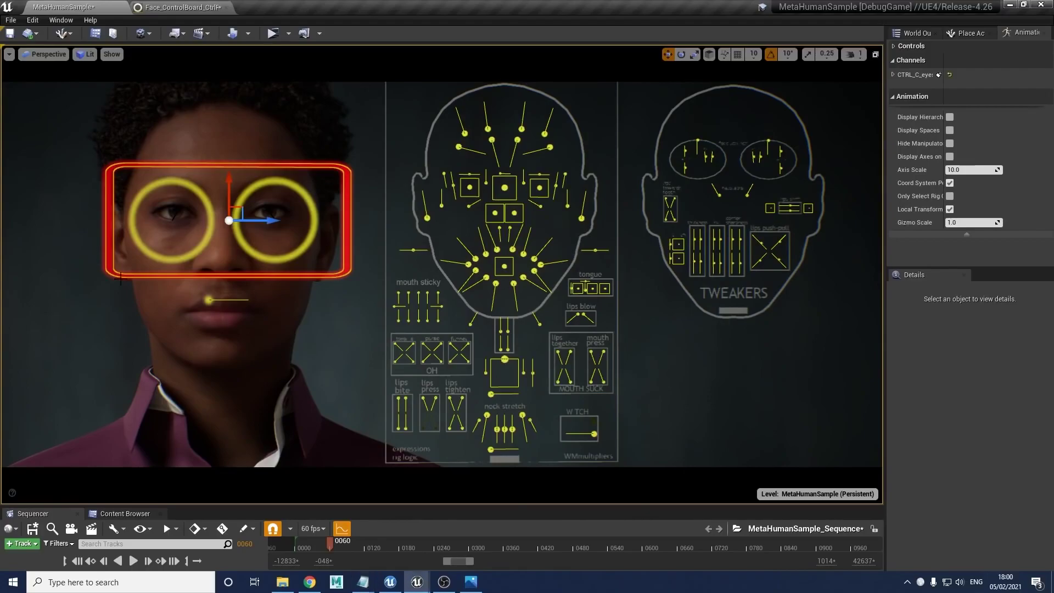
mouse_move(240, 208)
mouse_down()
mouse_move(190, 153)
mouse_move(157, 263)
mouse_move(493, 281)
mouse_move(199, 97)
mouse_move(136, 322)
mouse_move(577, 233)
mouse_move(173, 103)
mouse_move(281, 329)
mouse_move(309, 116)
mouse_move(309, 246)
mouse_move(415, 302)
mouse_move(257, 195)
mouse_move(225, 208)
mouse_up()
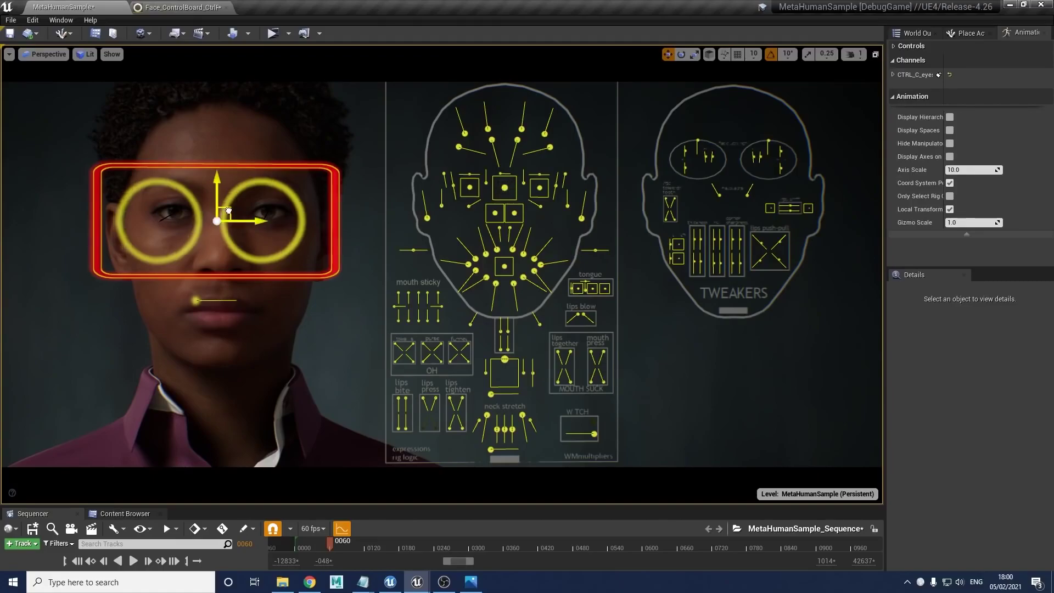
drag(241, 204, 495, 321)
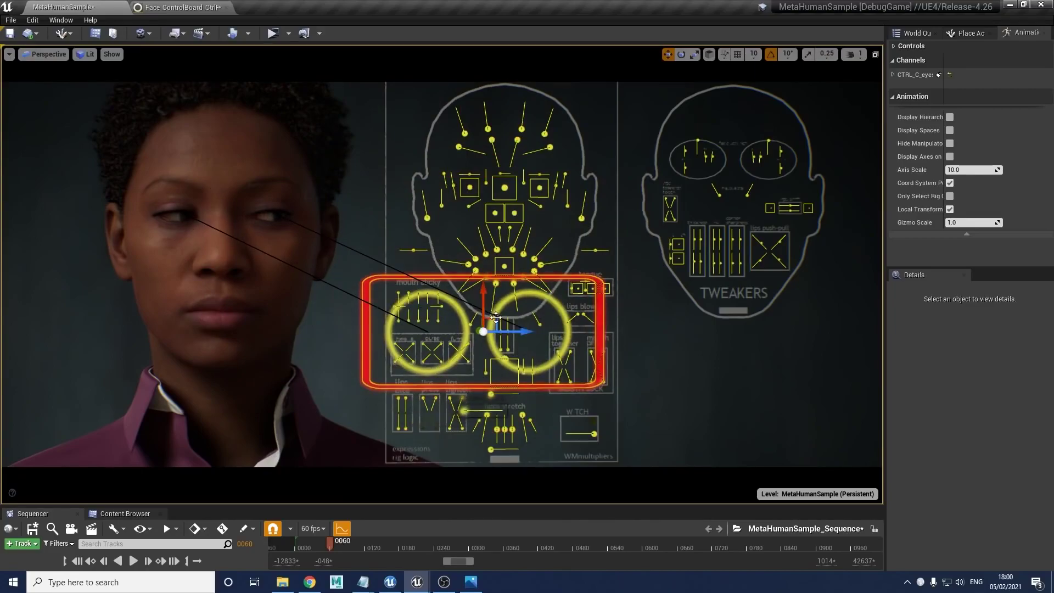
drag(500, 310, 255, 187)
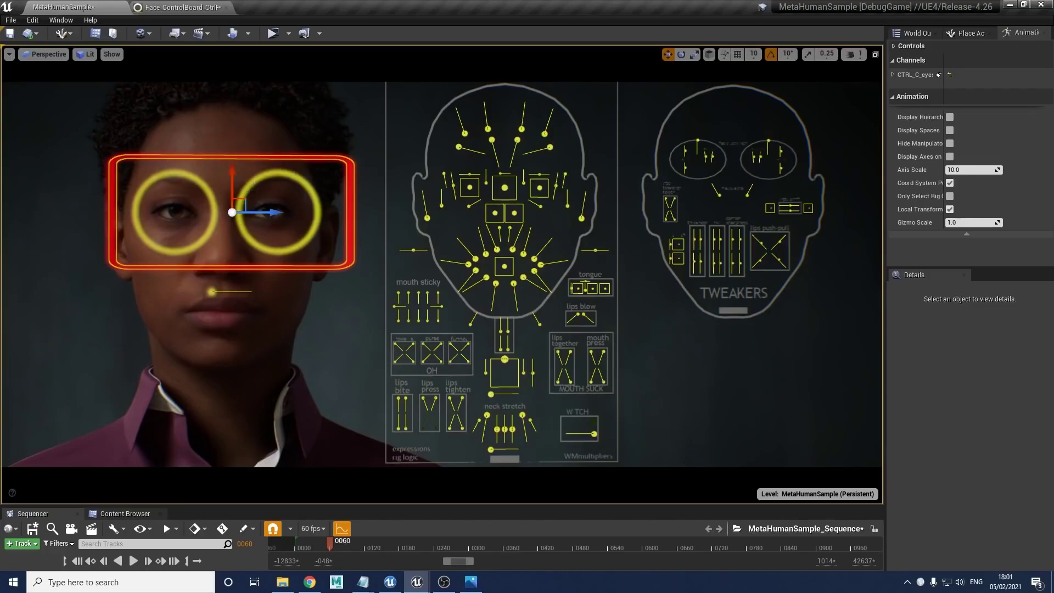
click(254, 179)
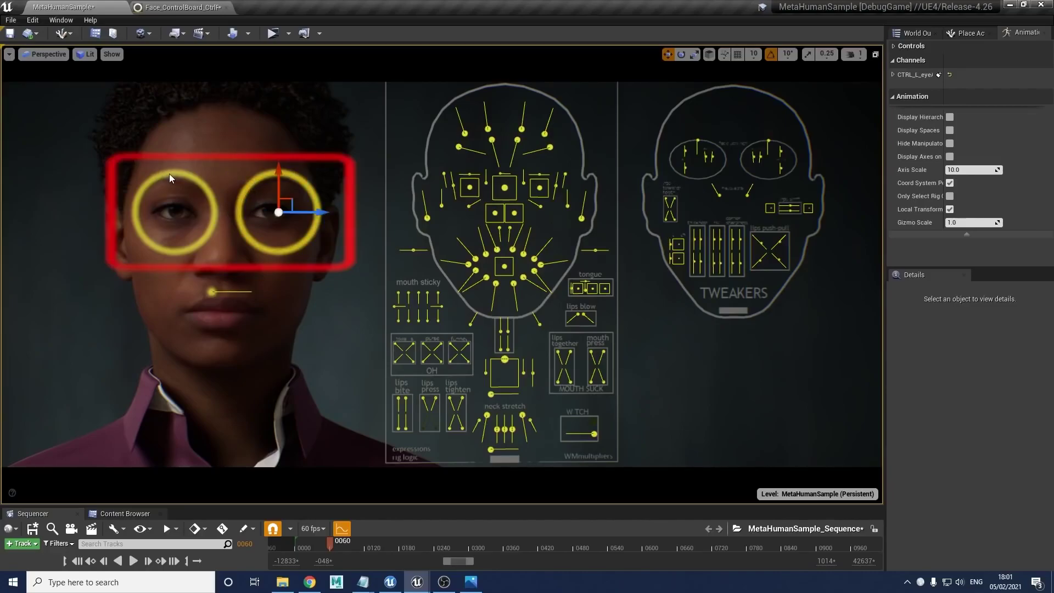
ctrl+click(171, 178)
drag(311, 213, 216, 213)
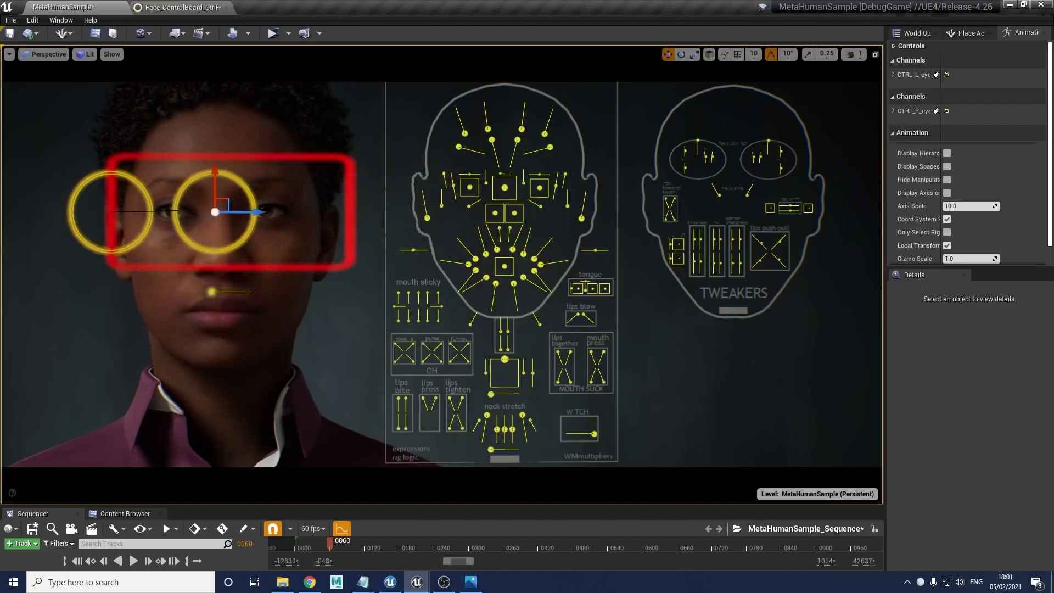
click(215, 212)
drag(231, 199, 284, 190)
click(150, 187)
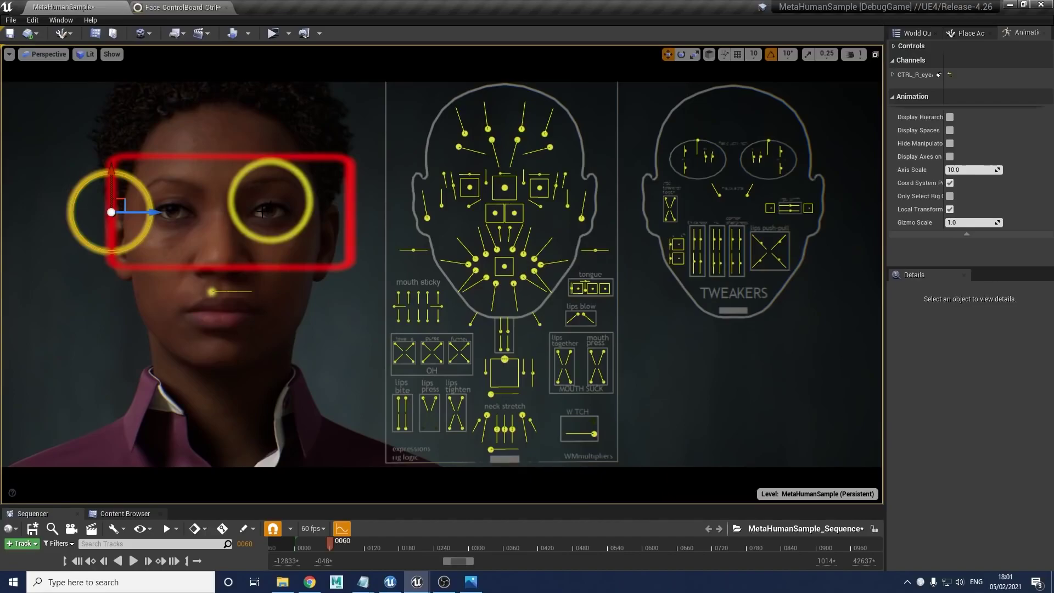
key(ctrl+z)
key(ctrl+z)
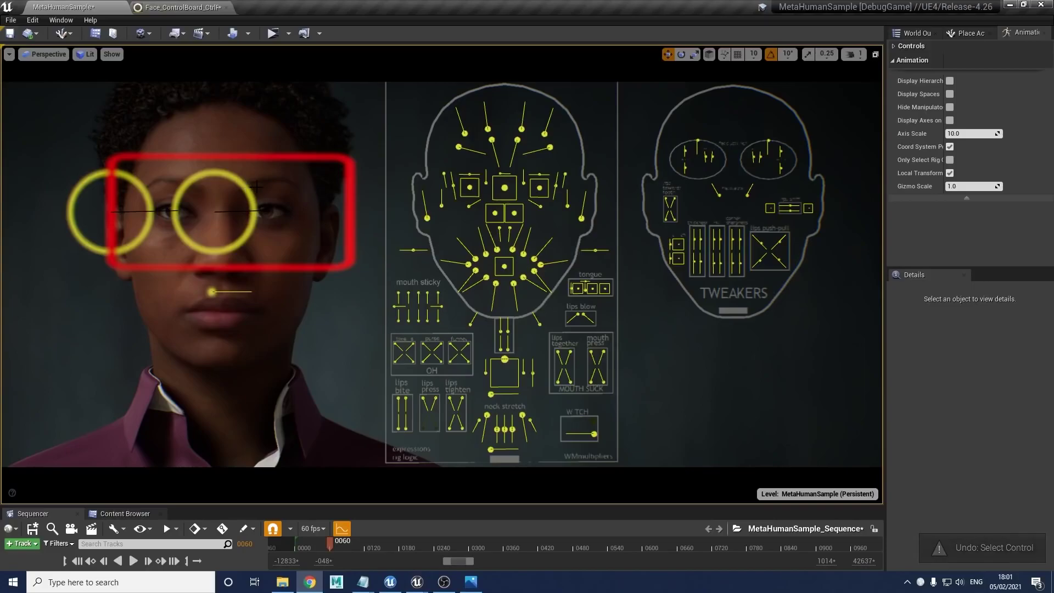
key(ctrl+z)
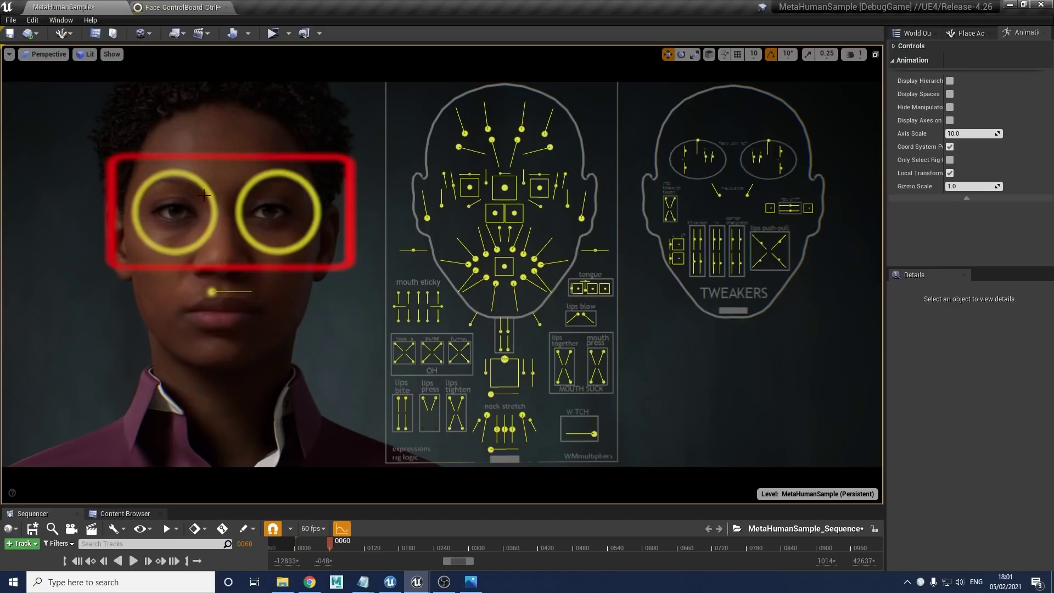
click(191, 174)
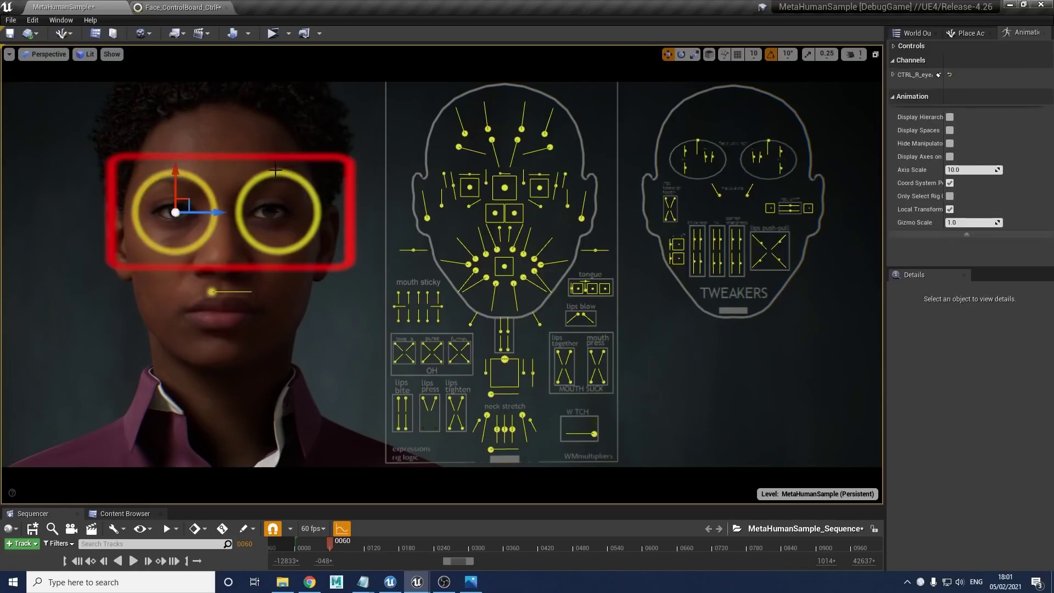
click(274, 158)
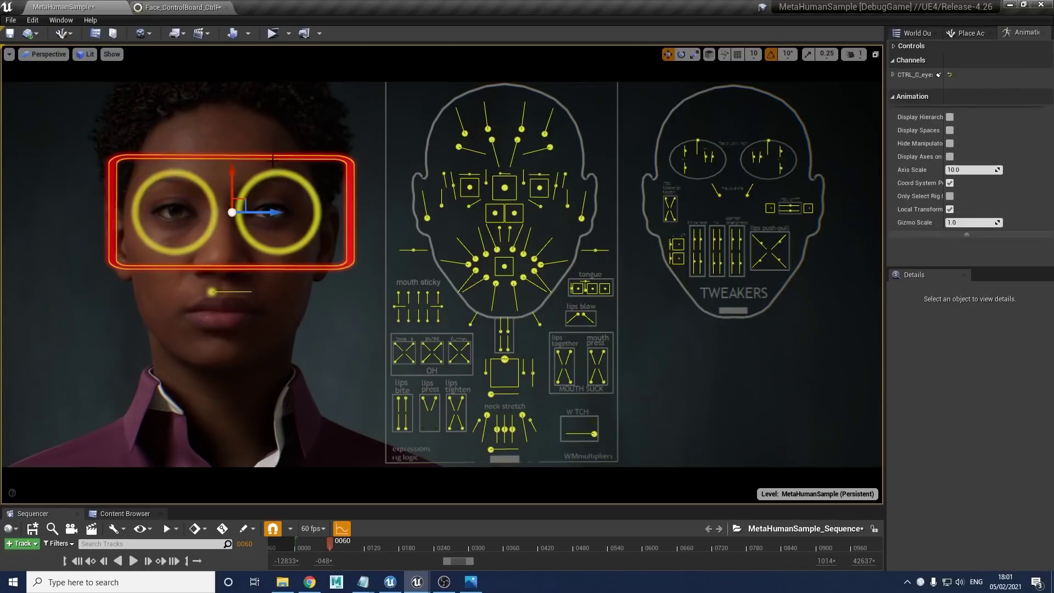
mouse_move(272, 212)
mouse_down()
mouse_move(489, 215)
mouse_move(245, 221)
mouse_move(271, 222)
mouse_up()
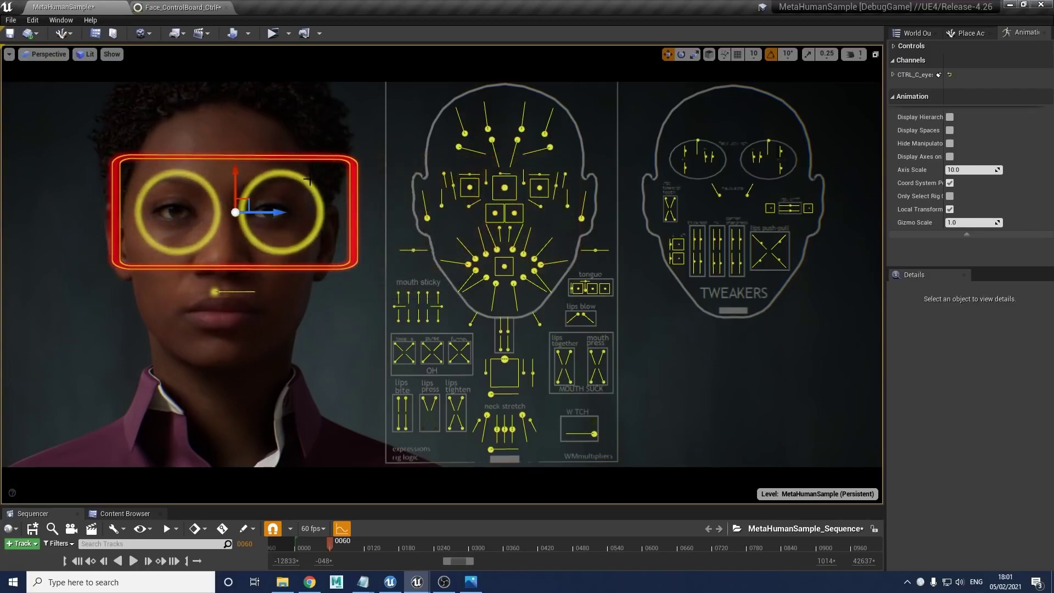
click(281, 181)
ctrl+click(284, 174)
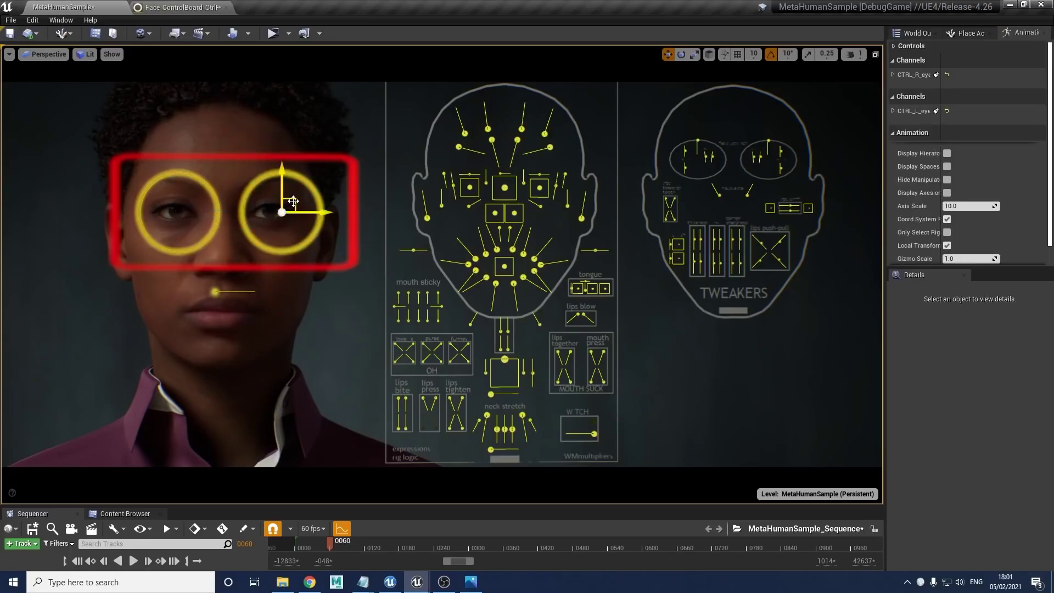
drag(291, 200, 423, 215)
click(356, 235)
click(369, 187)
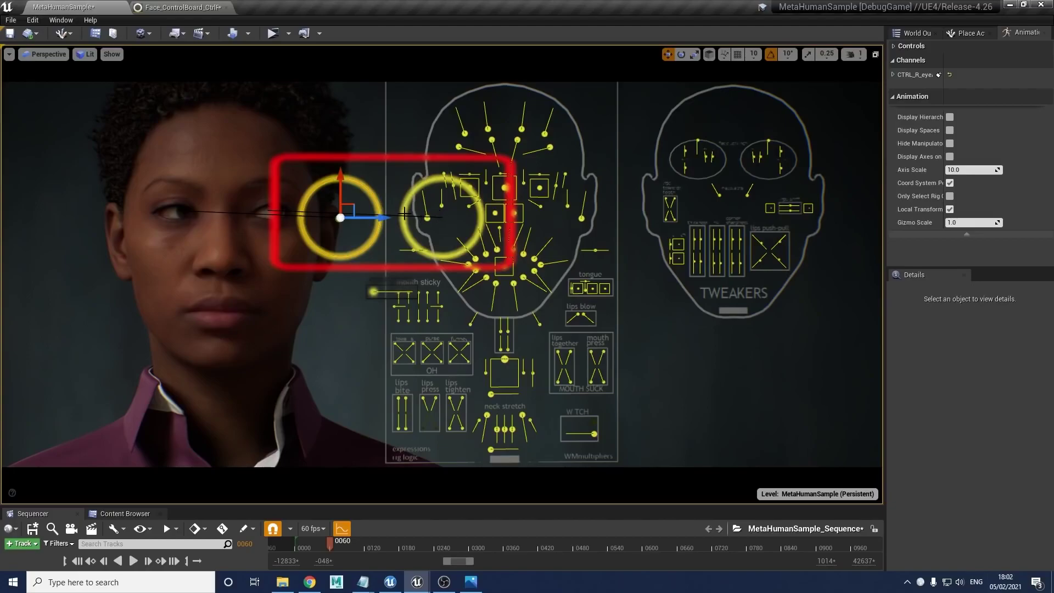
shift+click(422, 187)
mouse_move(467, 217)
mouse_down()
mouse_move(492, 216)
mouse_move(414, 215)
mouse_move(472, 212)
mouse_up()
drag(445, 175, 366, 214)
click(449, 267)
key(ctrl+z)
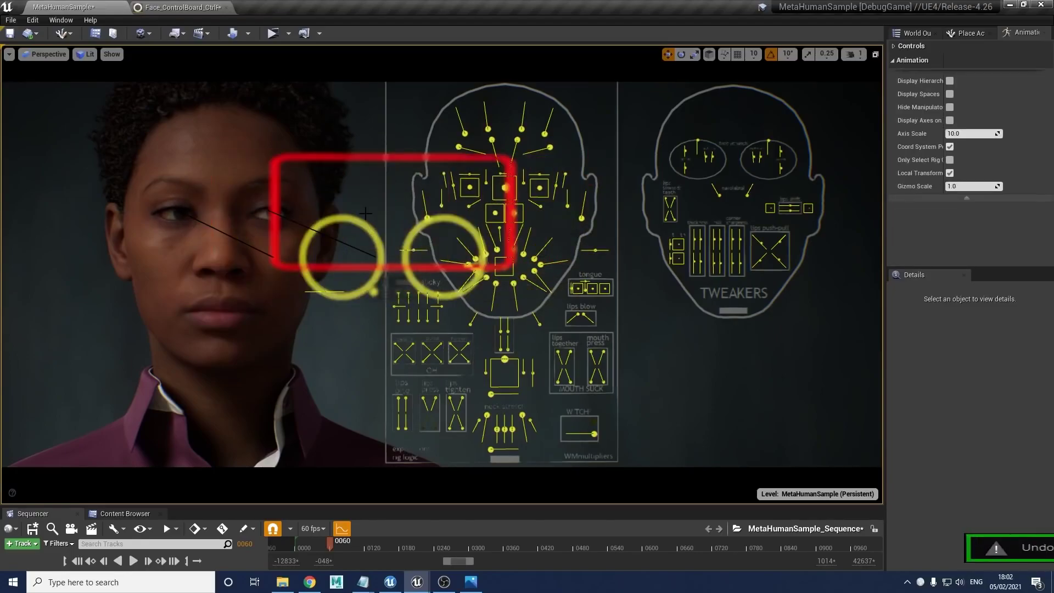
key(ctrl+z)
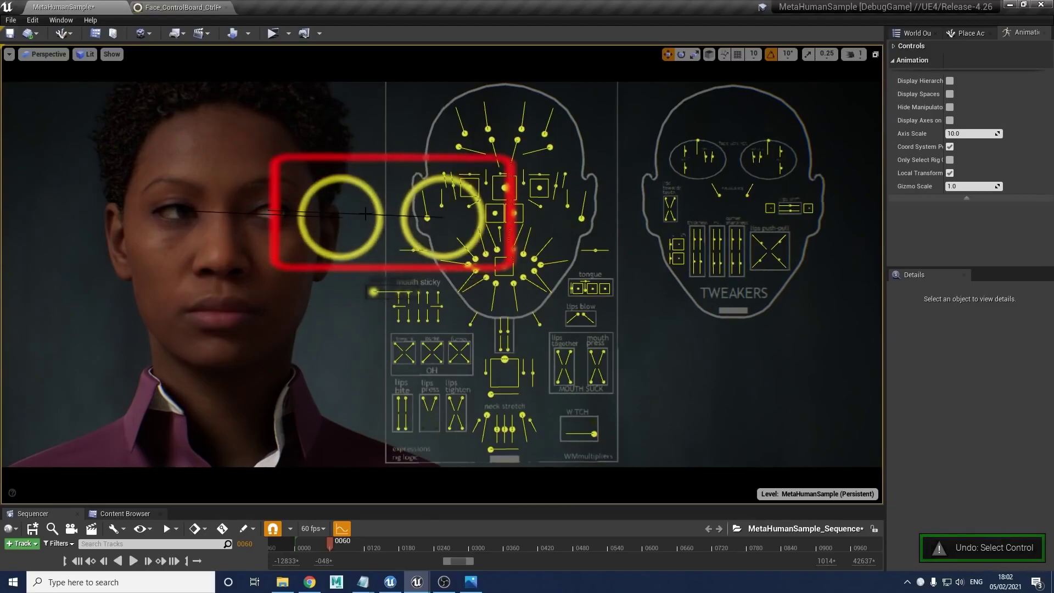
key(ctrl+z)
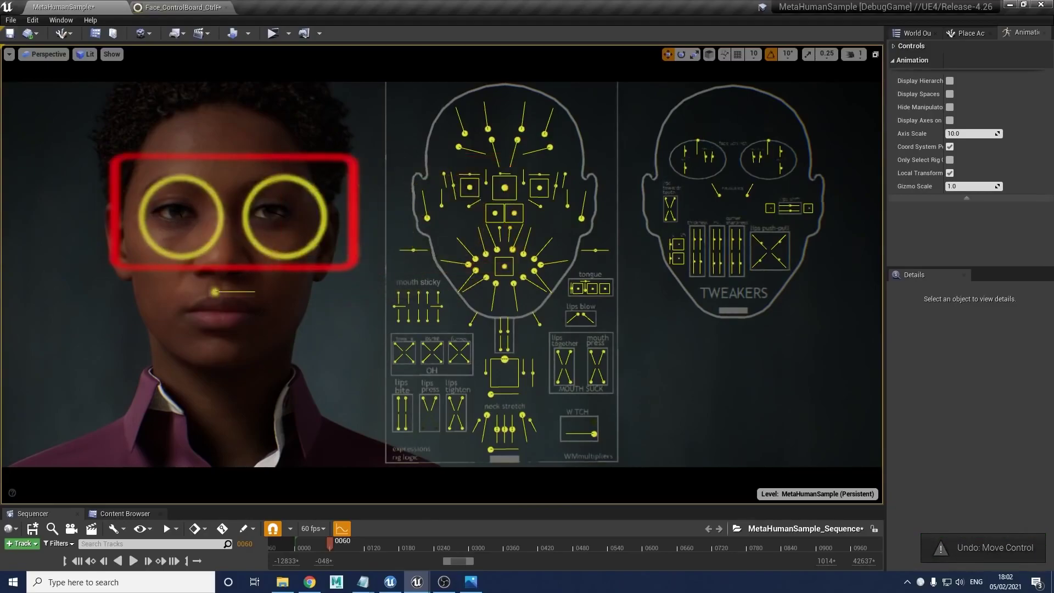
click(216, 291)
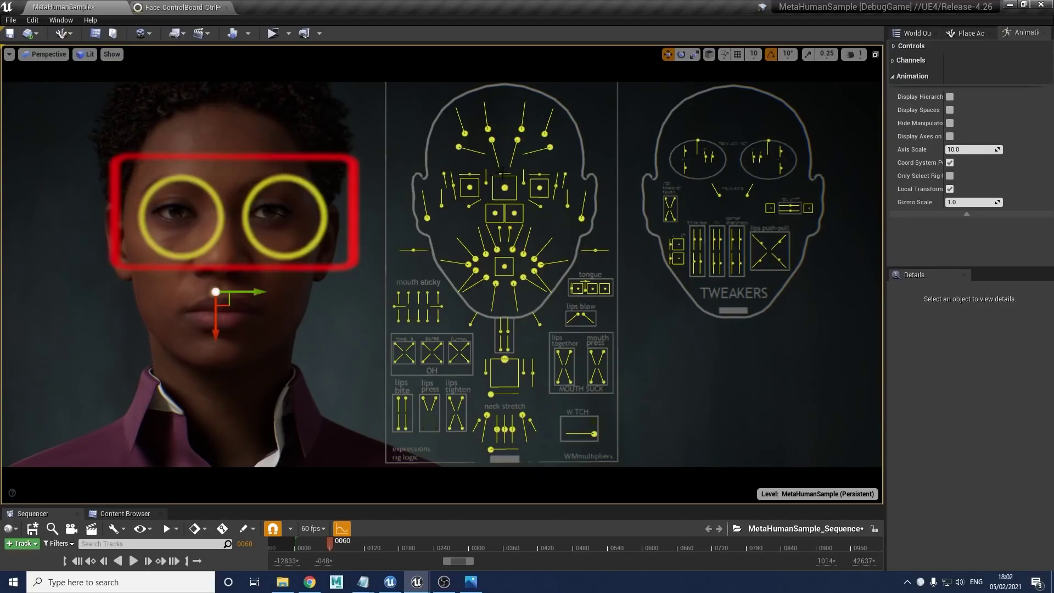
Pull the eye focus in to cross her eyes, then settle her gaze slightly left.
drag(258, 291, 334, 288)
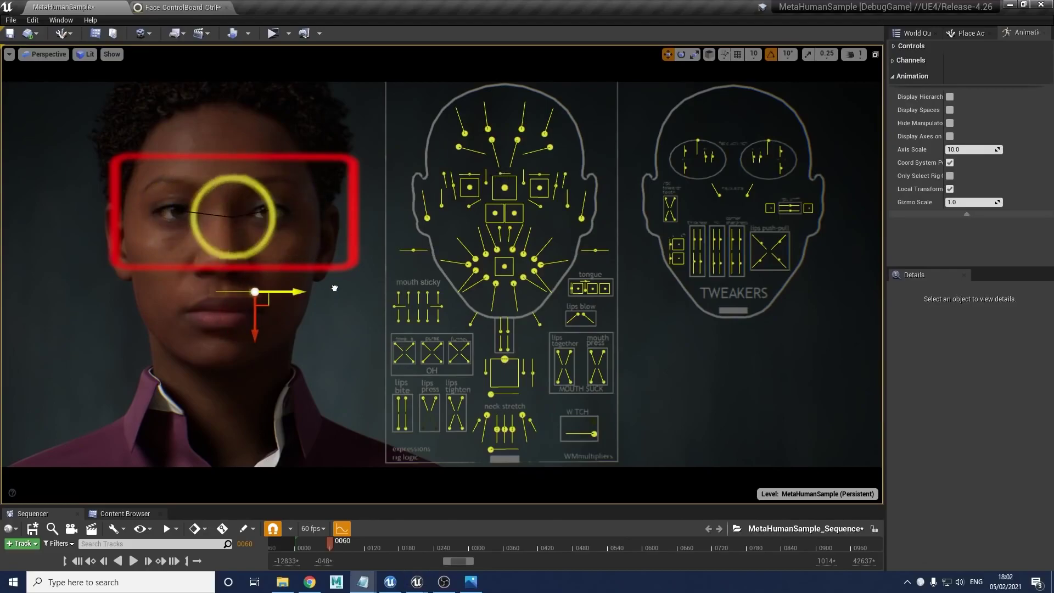
click(468, 584)
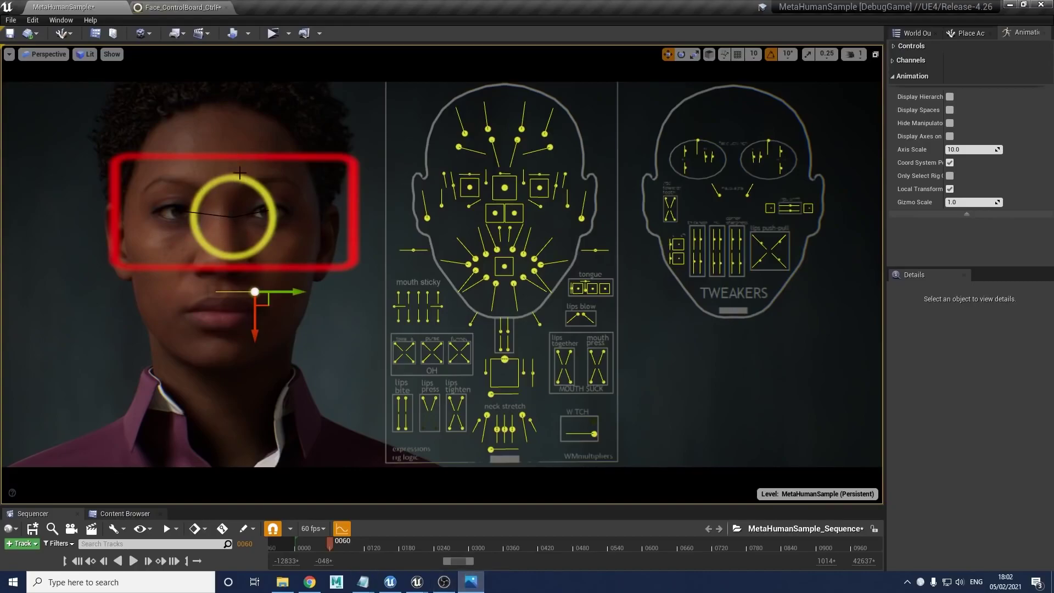
click(286, 193)
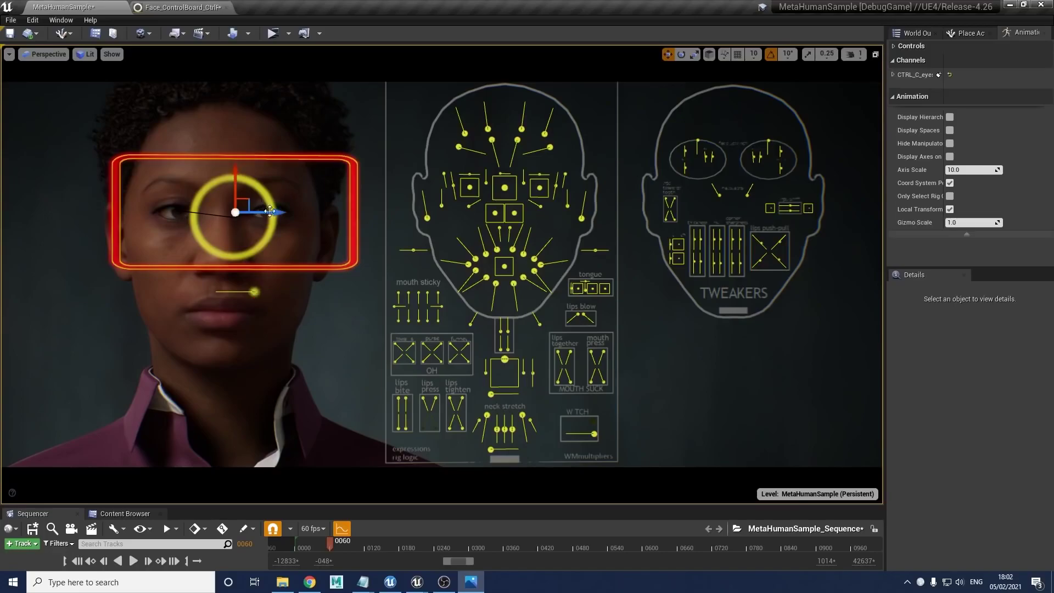
mouse_move(270, 211)
mouse_down()
mouse_move(227, 212)
mouse_move(258, 212)
mouse_up()
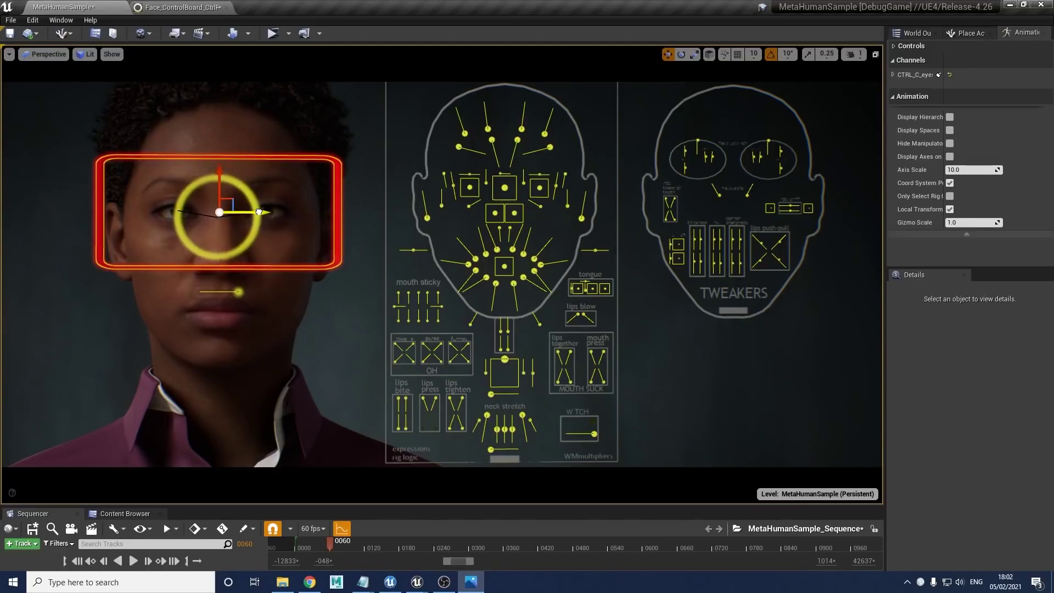
drag(259, 212, 239, 187)
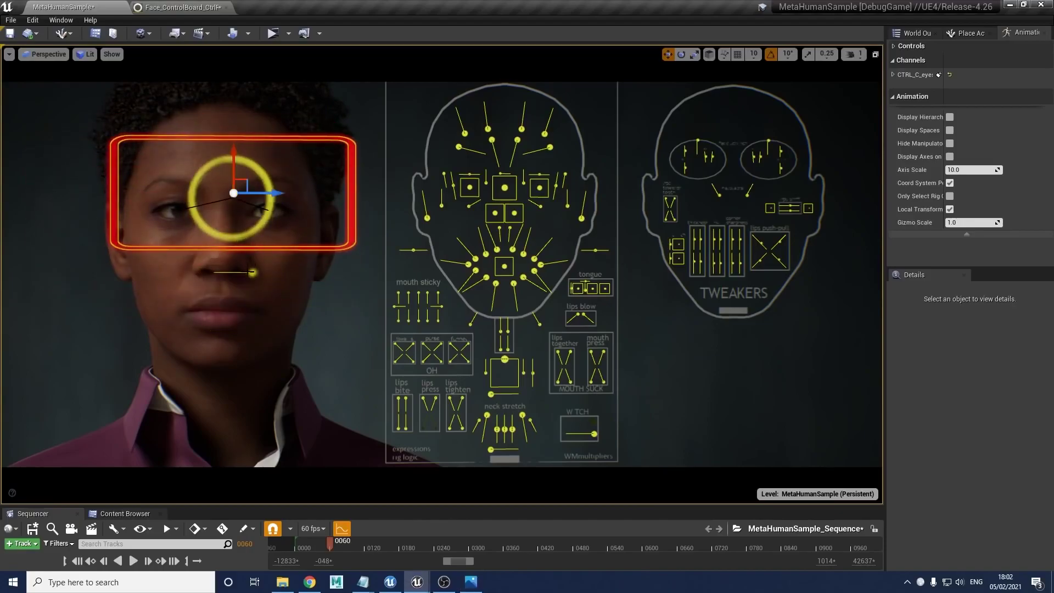
Relax the eye focus to uncross her eyes and lower her gaze slightly.
click(253, 273)
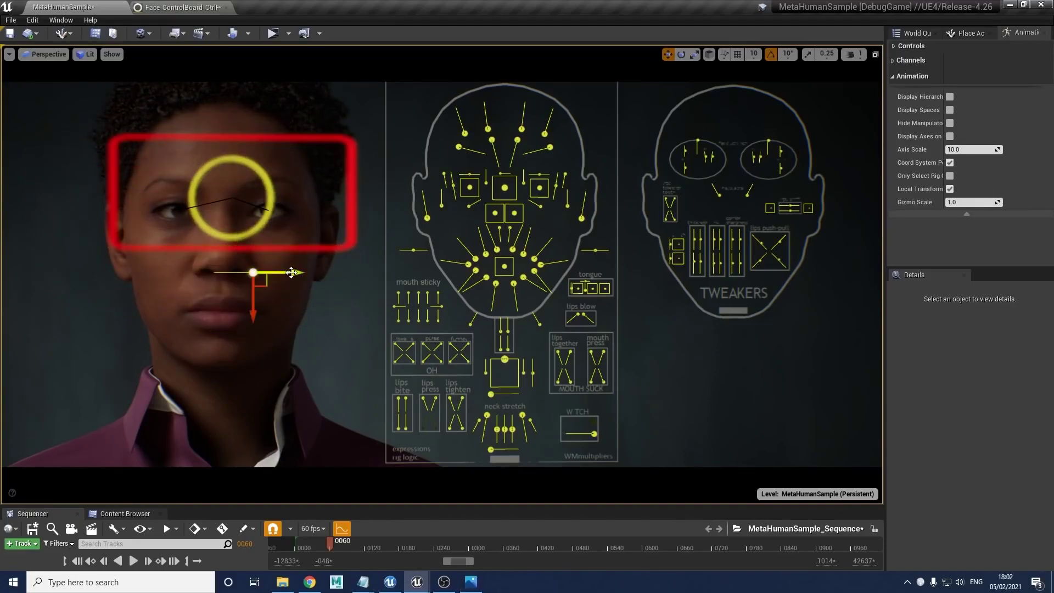
drag(286, 273, 248, 273)
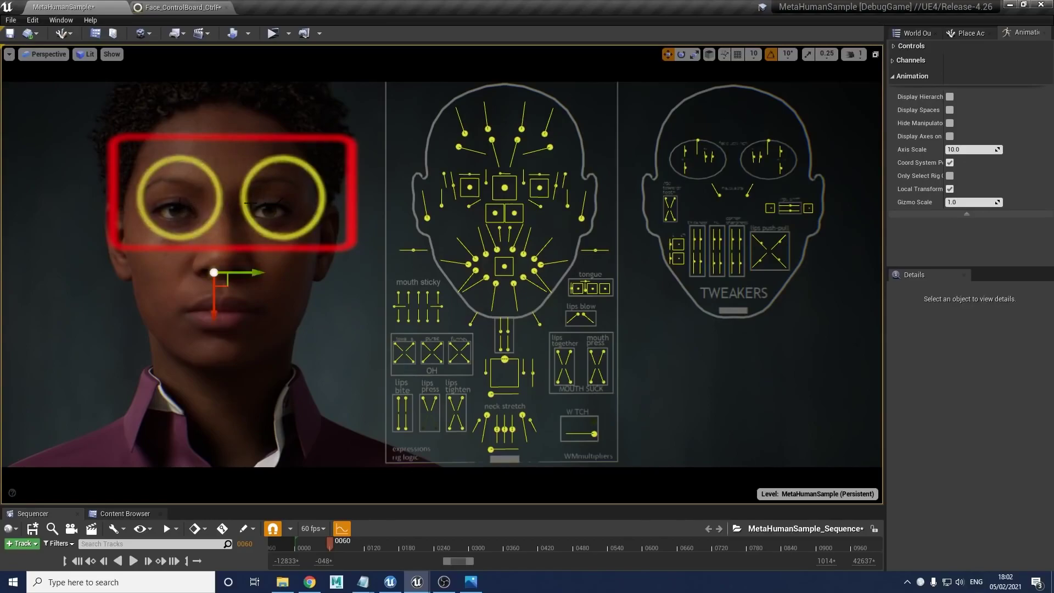
click(228, 136)
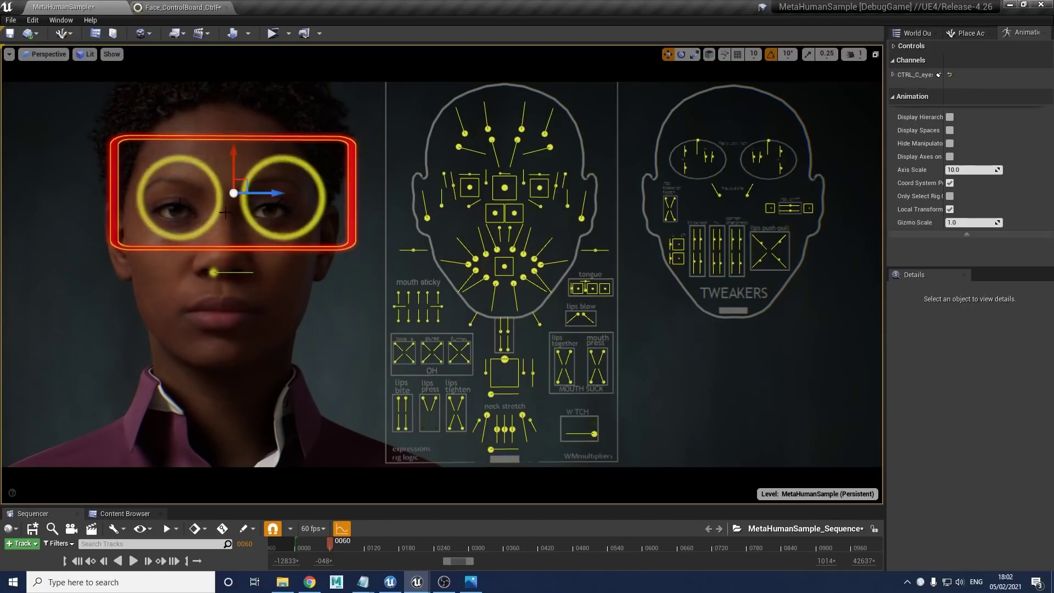
drag(230, 165, 246, 212)
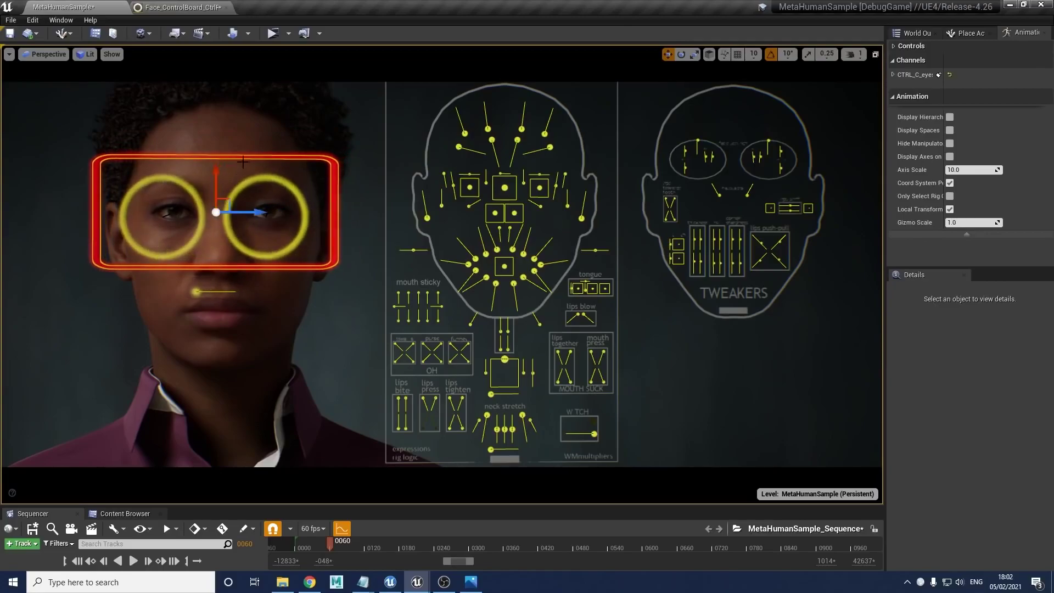
click(594, 434)
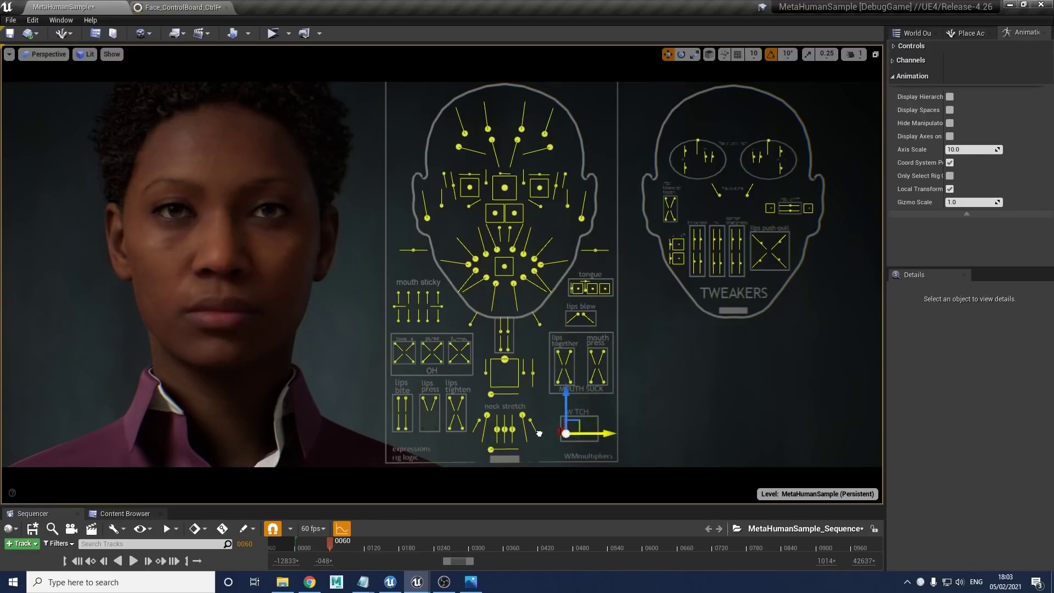
drag(662, 434, 633, 434)
drag(608, 431, 635, 431)
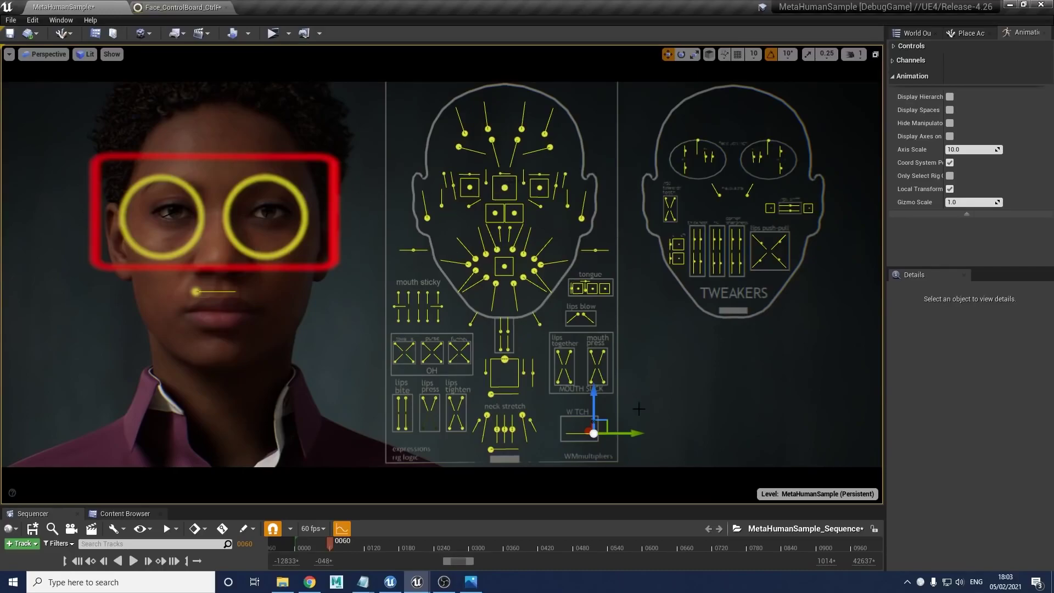
drag(633, 433, 507, 432)
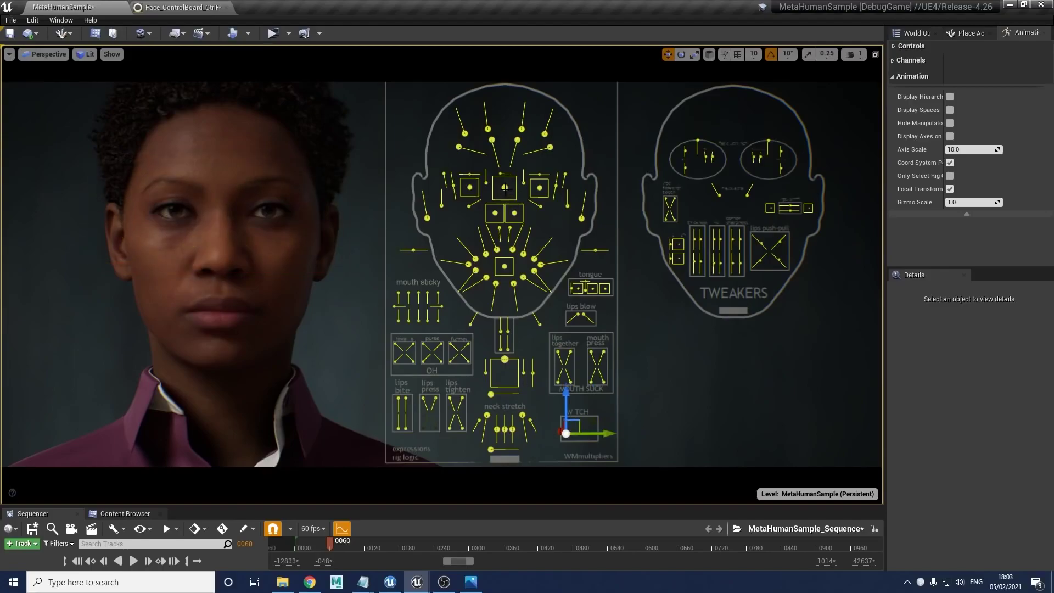
click(505, 188)
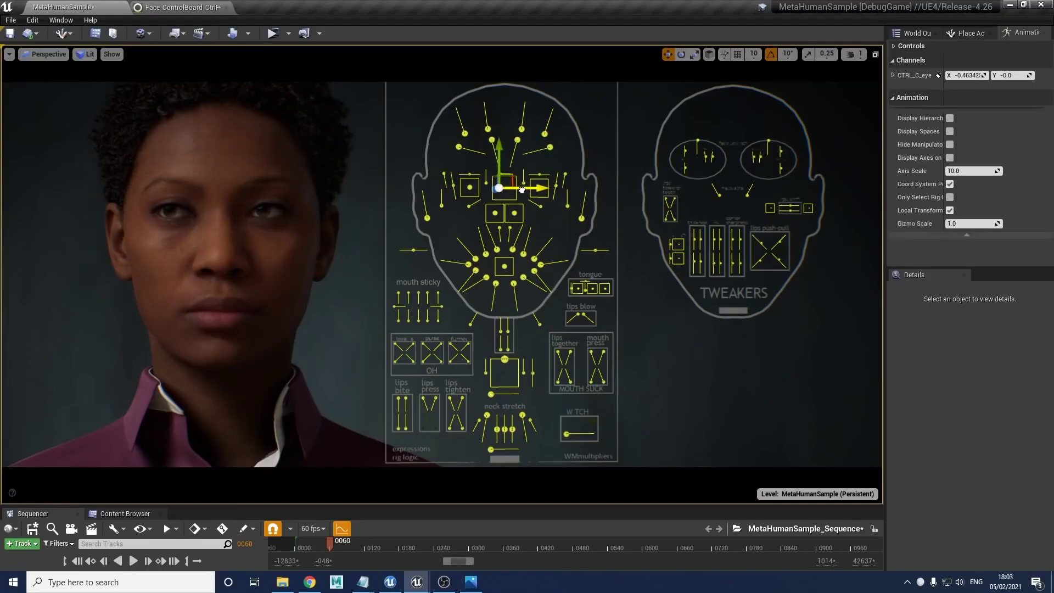
drag(529, 190, 529, 190)
key(ctrl+z)
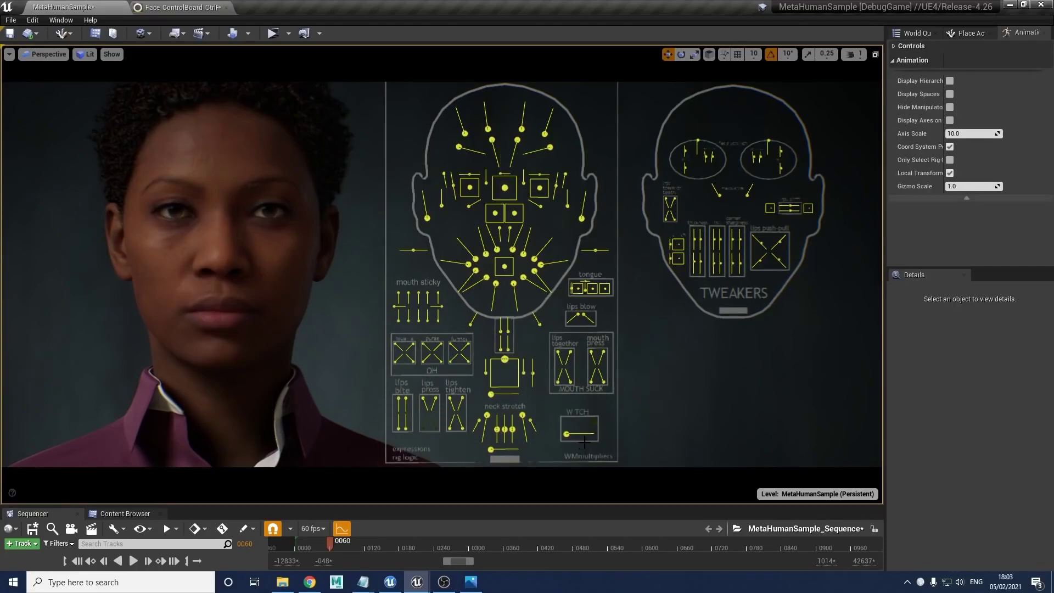
click(566, 433)
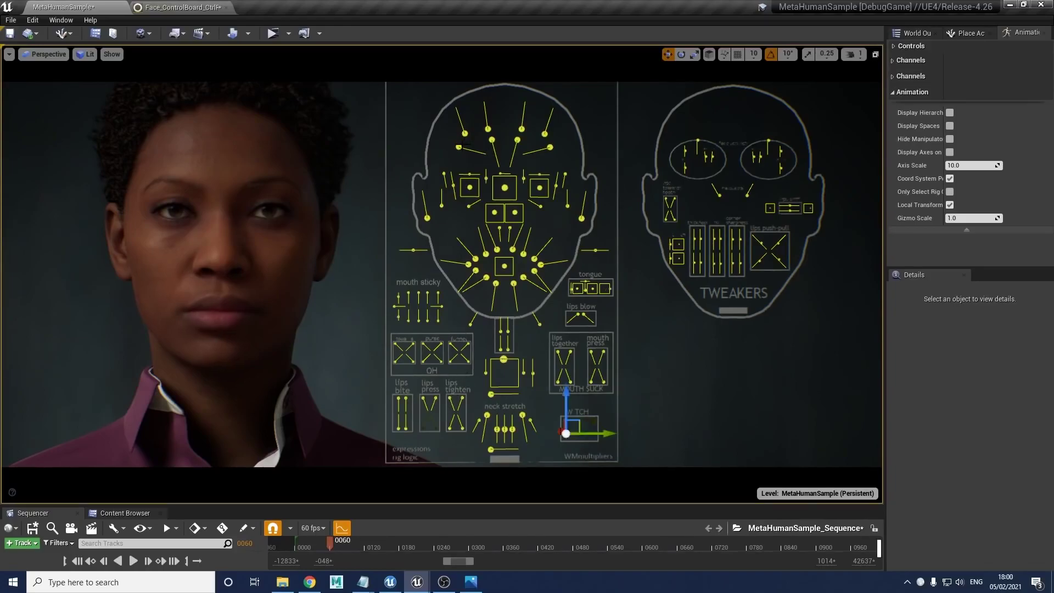
key(alt+Tab)
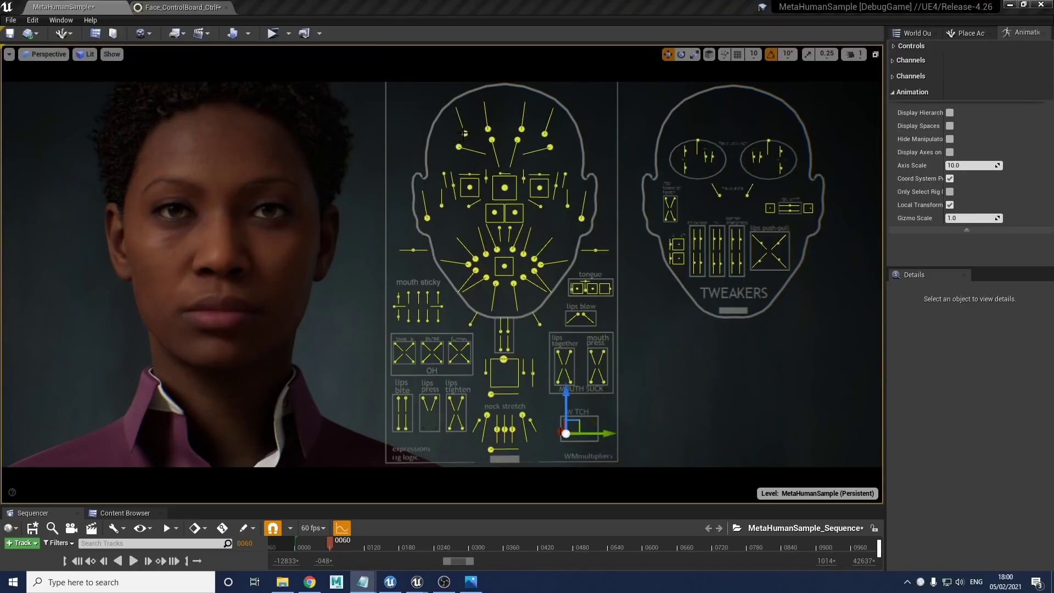
key(alt+Tab)
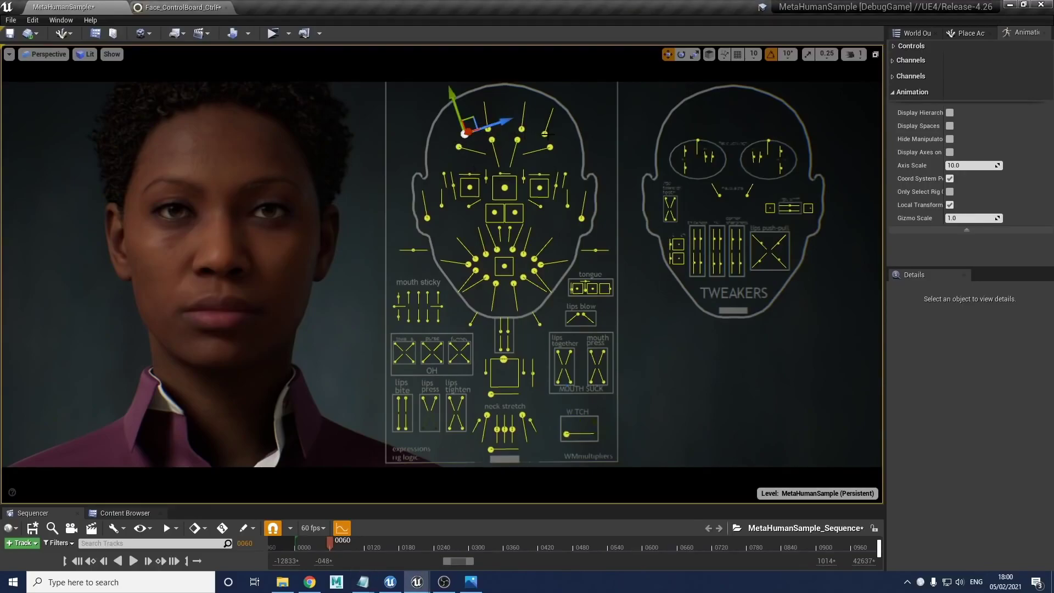
click(544, 134)
ctrl+click(488, 129)
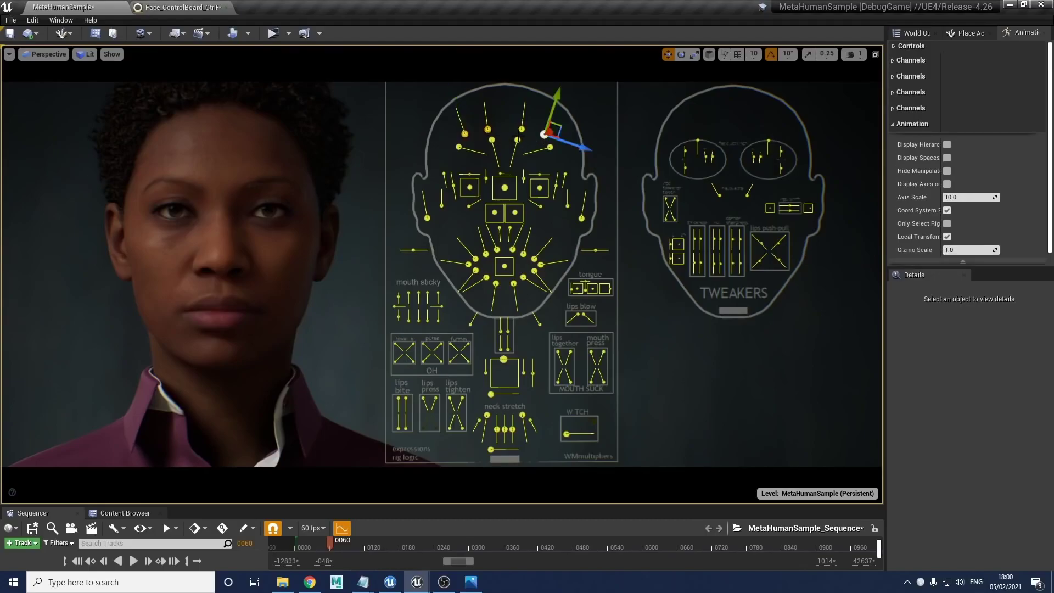
ctrl+click(521, 129)
drag(557, 96, 569, 48)
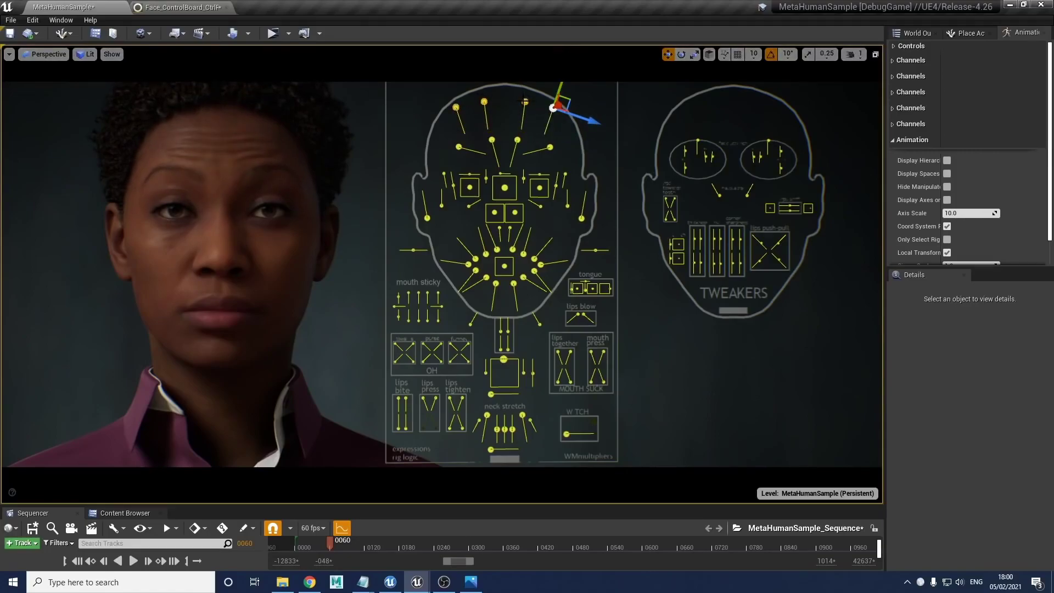
mouse_move(559, 91)
mouse_down()
mouse_move(552, 114)
mouse_move(553, 97)
mouse_up()
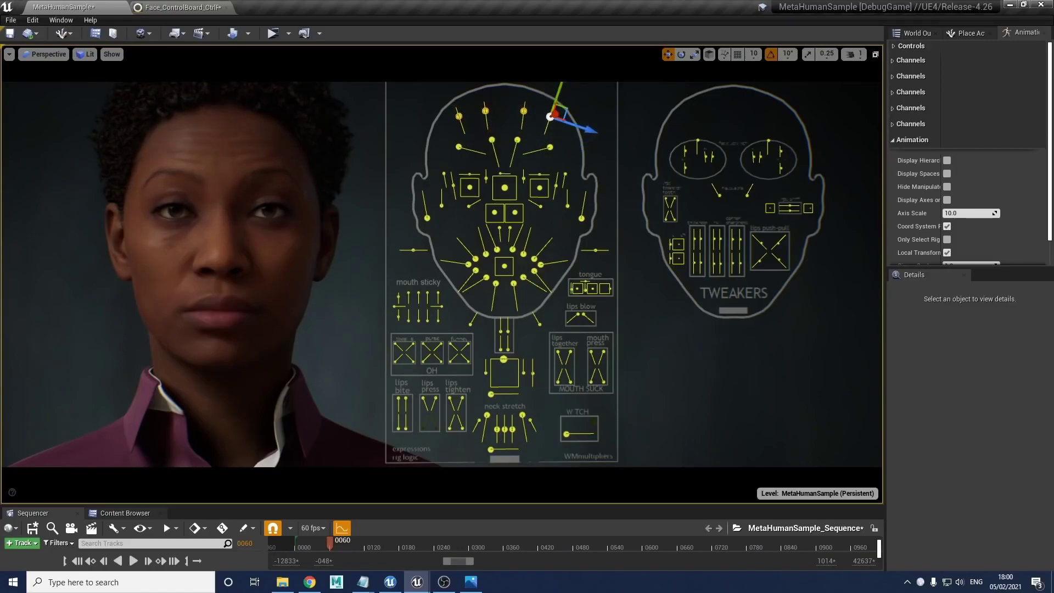
click(465, 111)
click(485, 110)
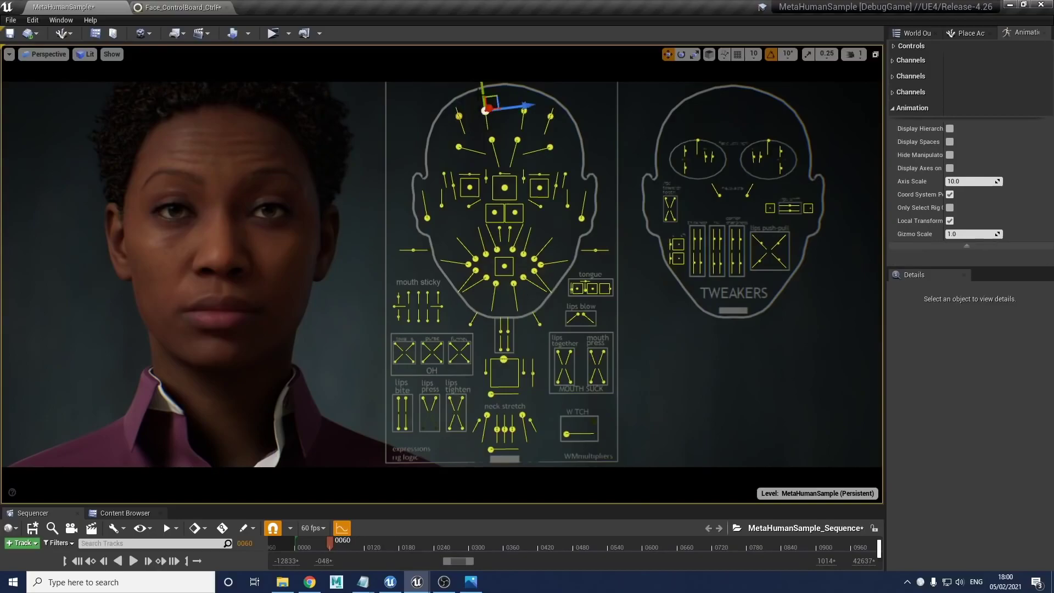
drag(481, 86, 493, 158)
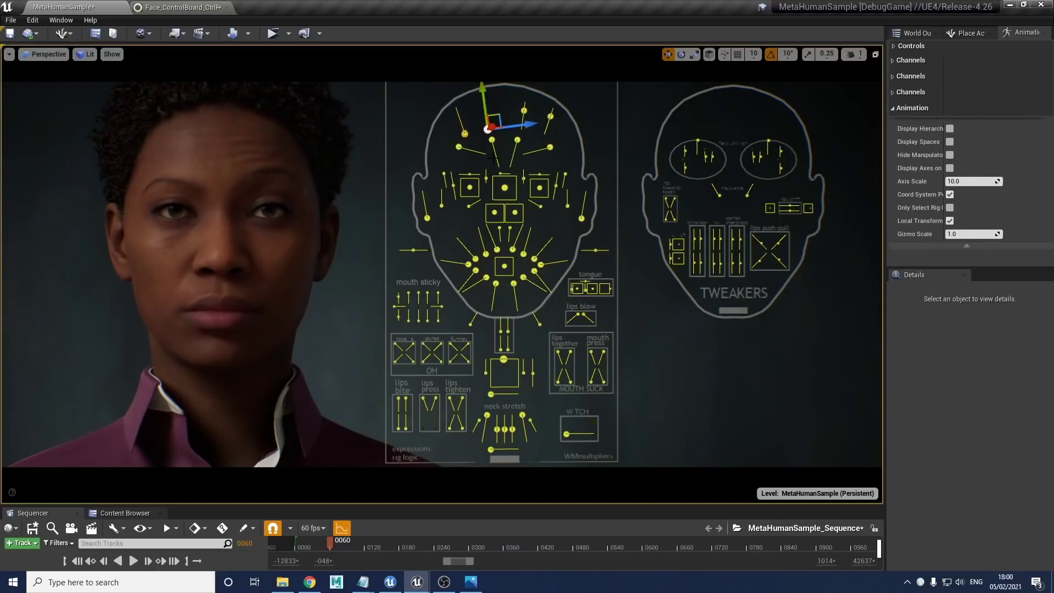
click(525, 109)
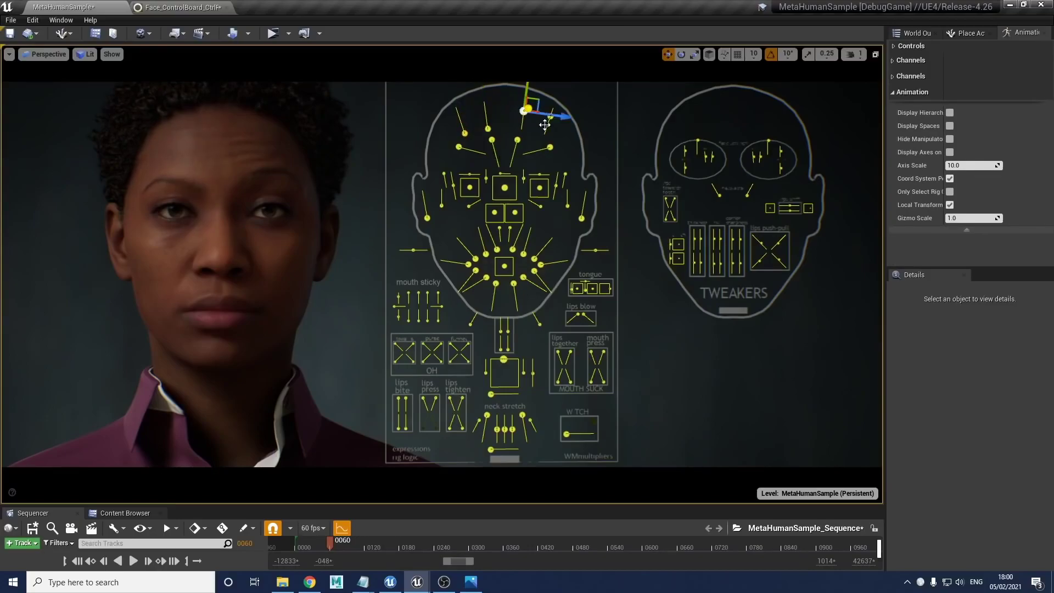
click(487, 129)
drag(486, 102, 479, 76)
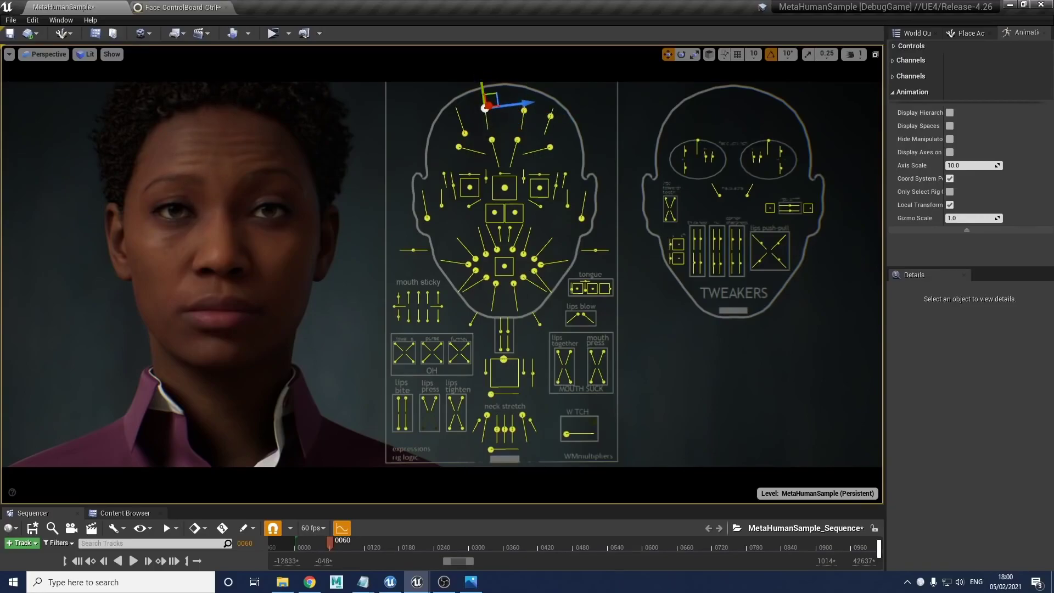
click(551, 116)
drag(558, 93, 552, 112)
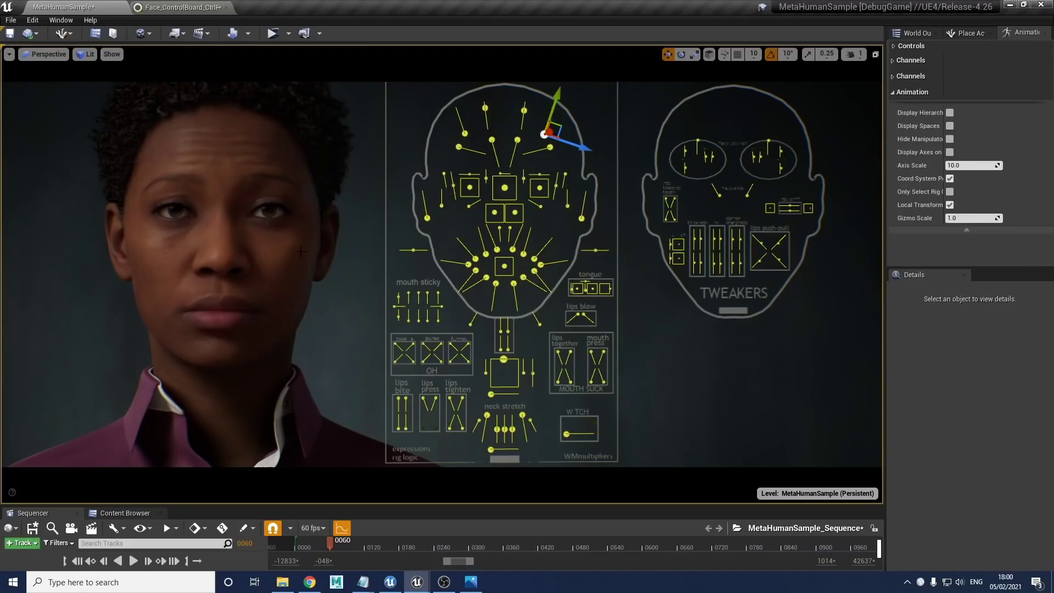
click(493, 139)
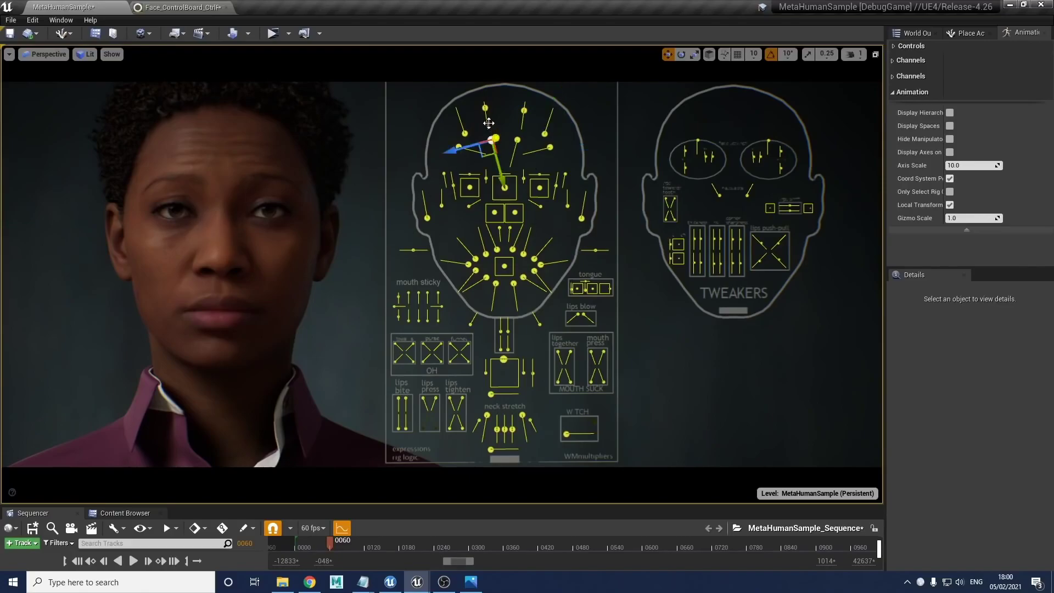
shift+click(517, 140)
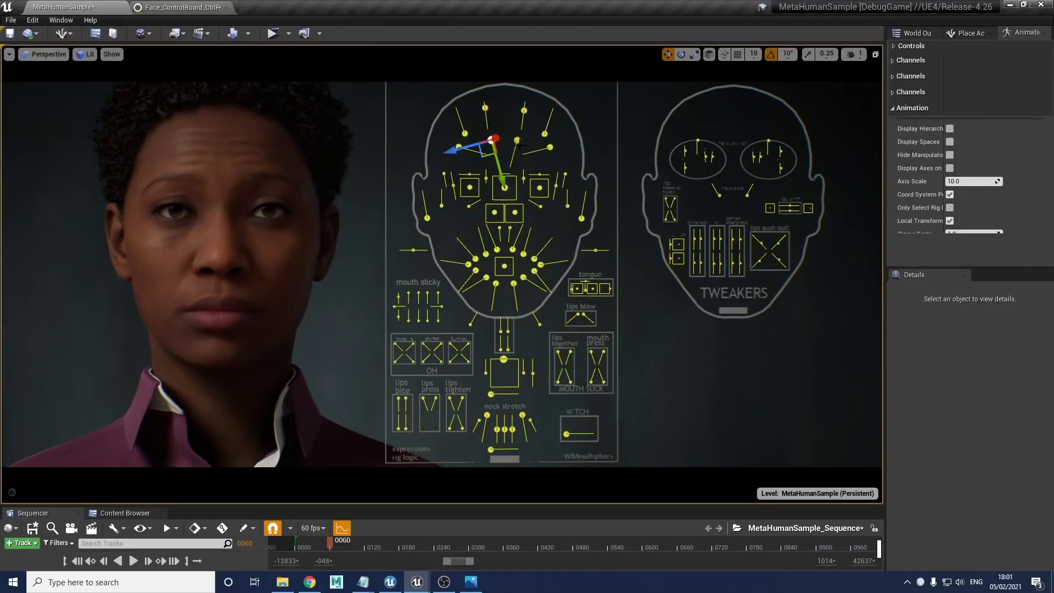
drag(500, 178, 515, 248)
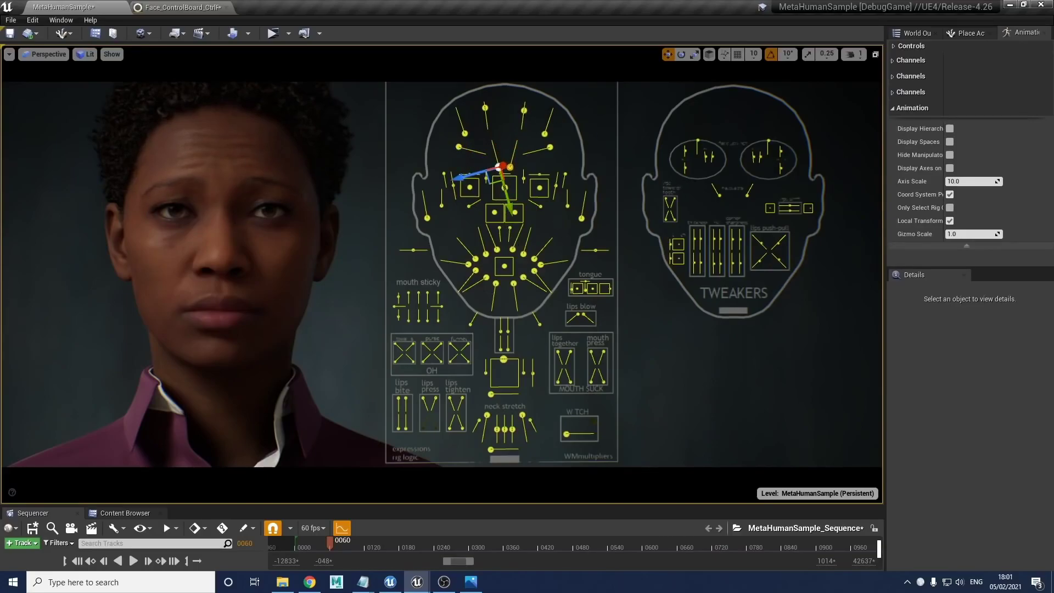
click(523, 110)
shift+click(485, 109)
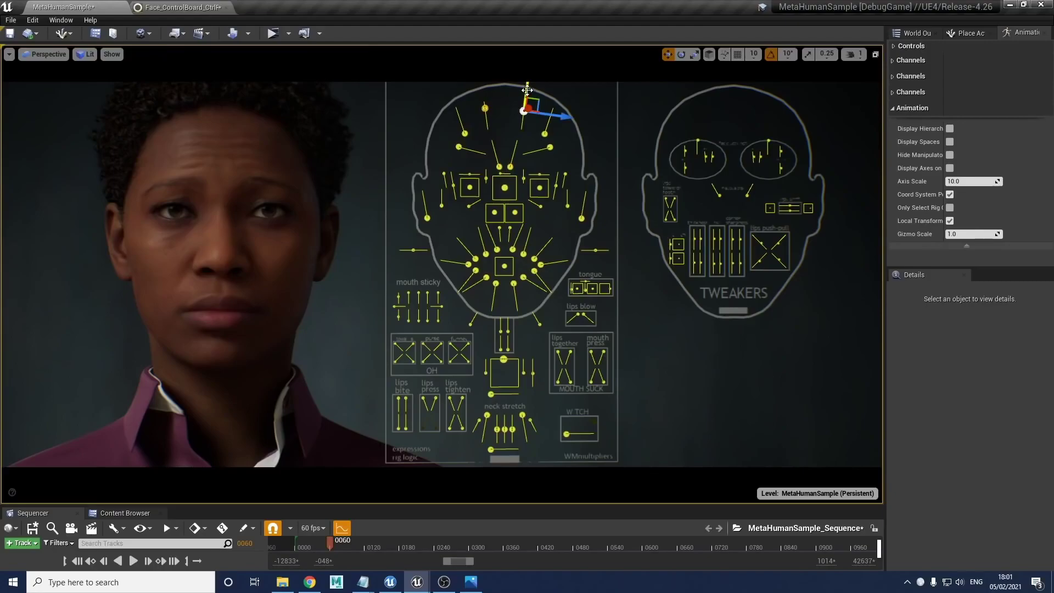
mouse_move(525, 91)
mouse_down()
mouse_move(522, 108)
mouse_move(526, 82)
mouse_up()
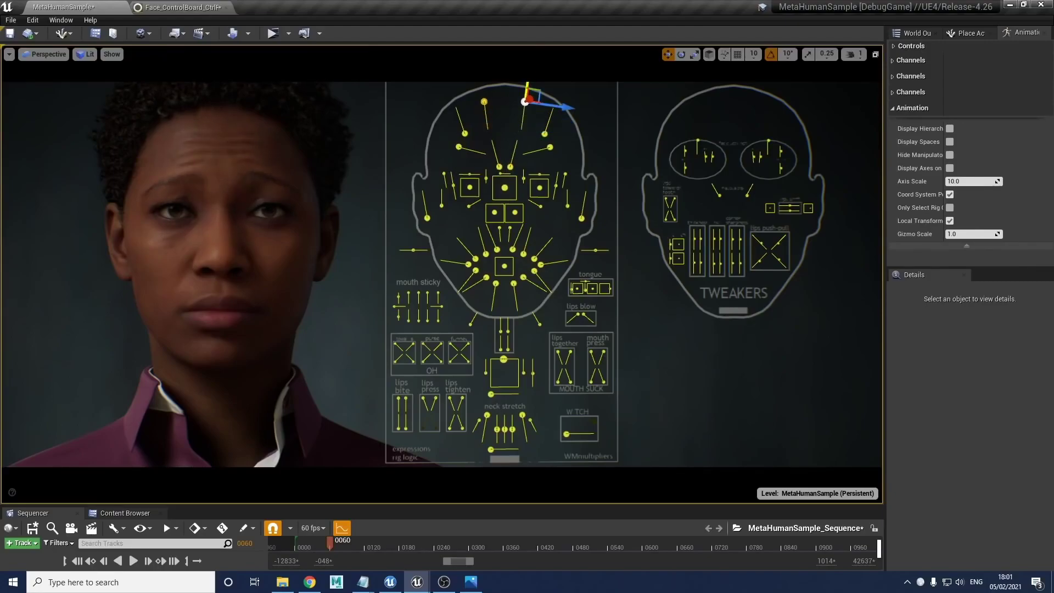
drag(541, 46, 532, 127)
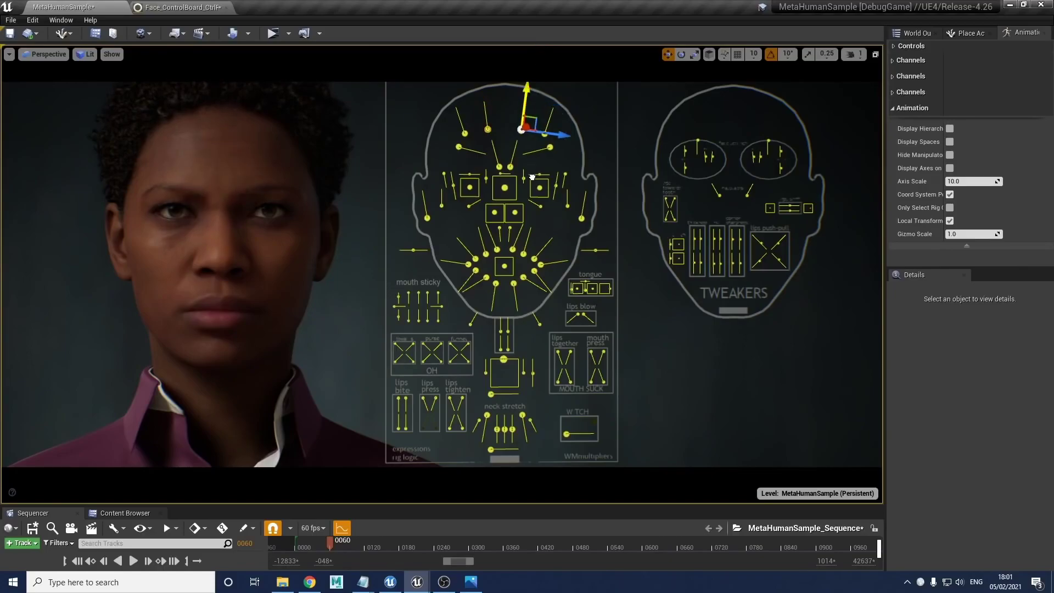
drag(532, 177, 532, 177)
click(459, 146)
ctrl+click(550, 148)
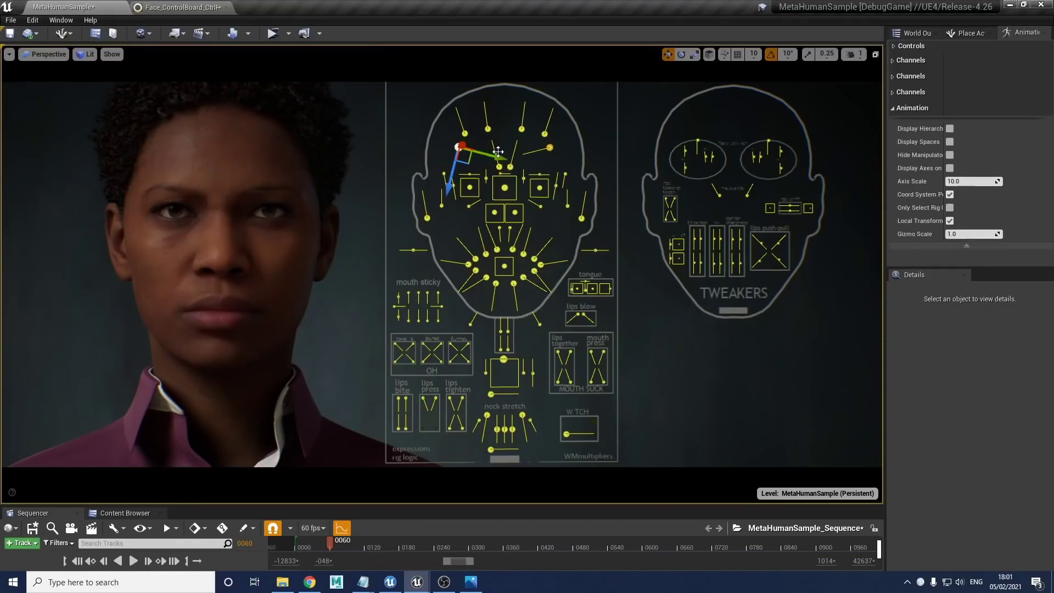
drag(498, 156, 563, 174)
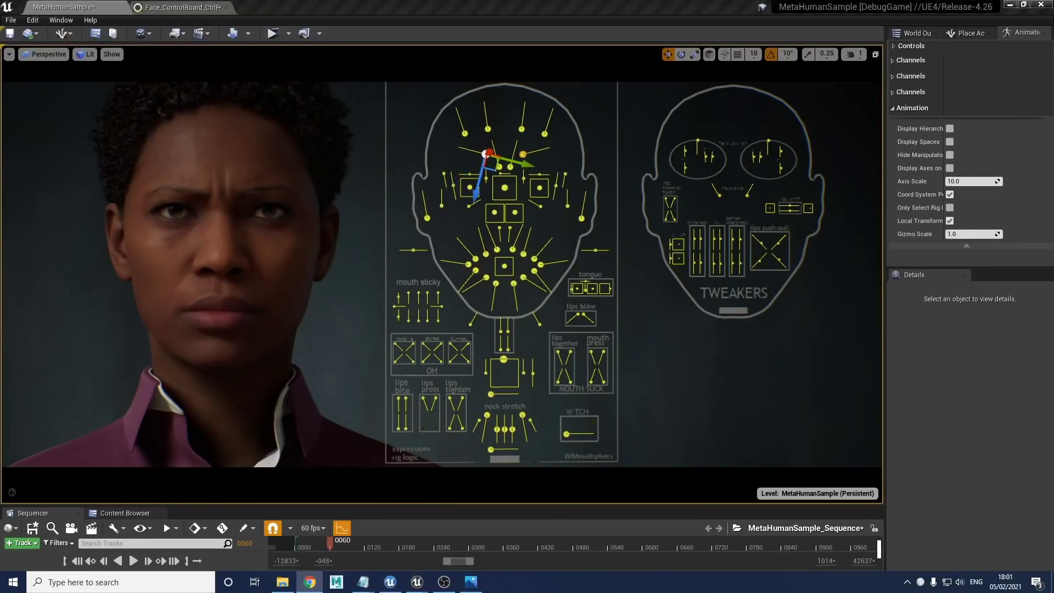
click(797, 279)
key(ctrl+z)
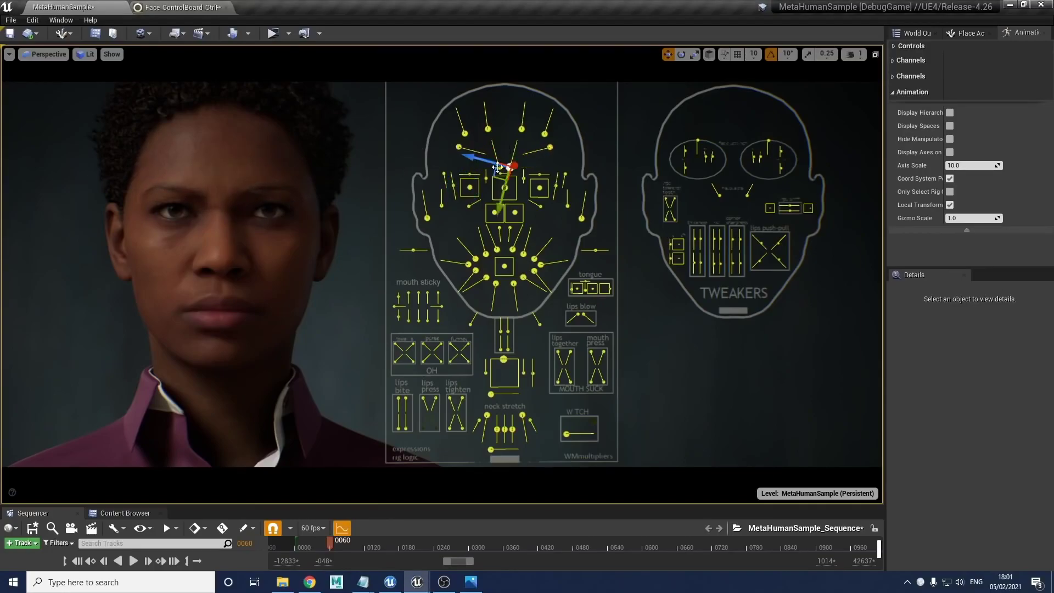
click(515, 164)
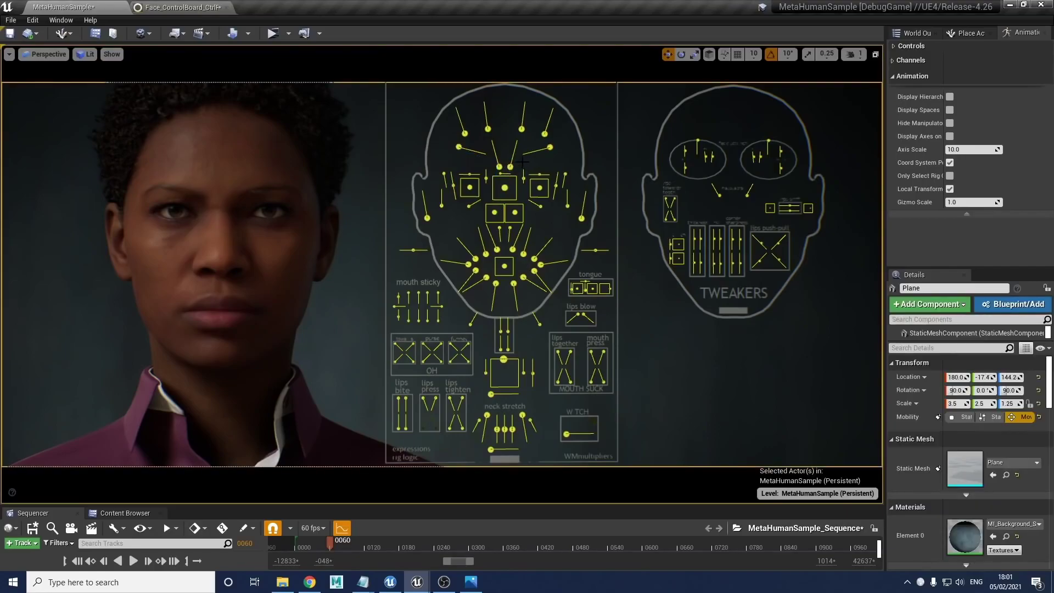
drag(522, 163, 503, 178)
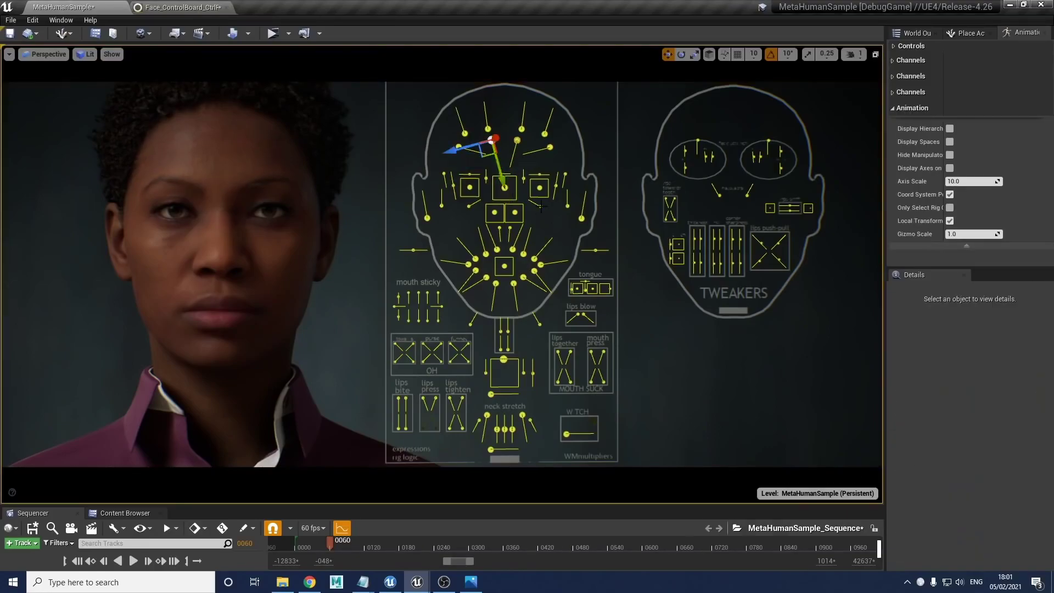
Lower the eye tweakers, close her eyes with a brow control, and deepen the frown.
click(696, 141)
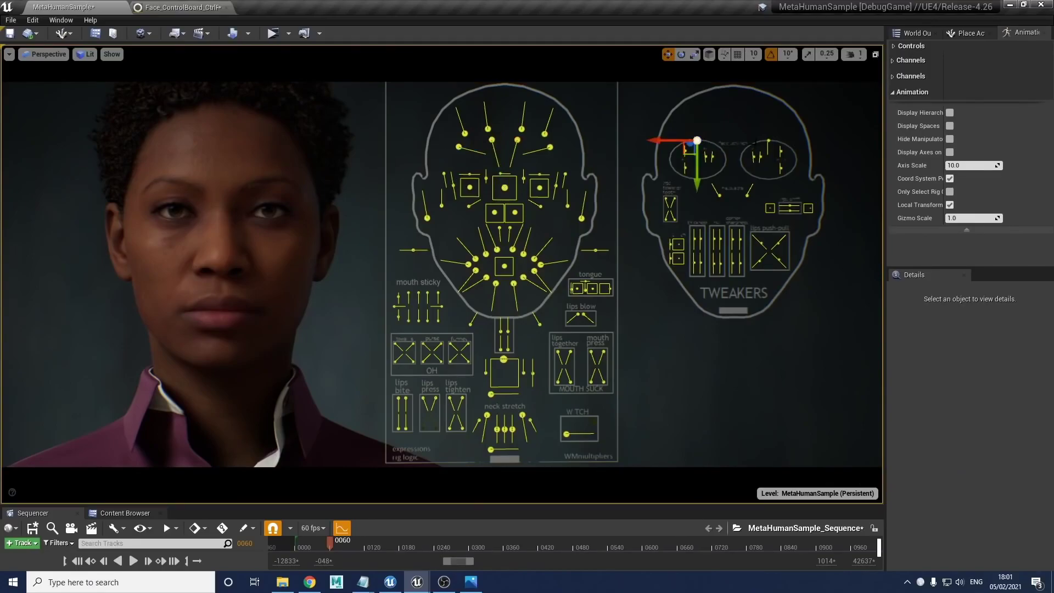
shift+click(768, 141)
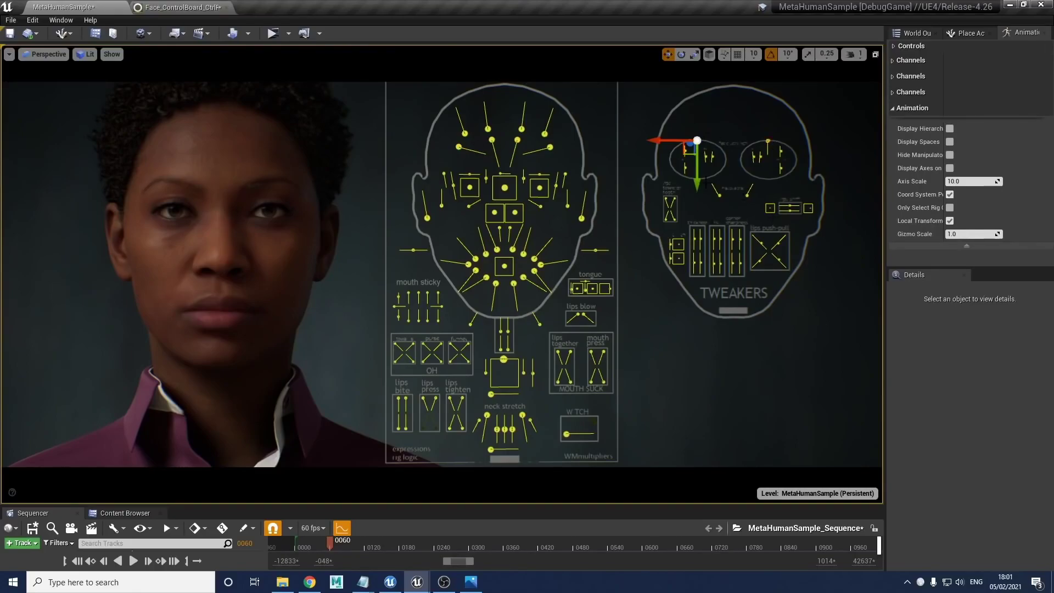
mouse_move(698, 181)
mouse_down()
mouse_move(699, 202)
mouse_move(697, 181)
mouse_up()
click(451, 186)
drag(558, 185, 555, 200)
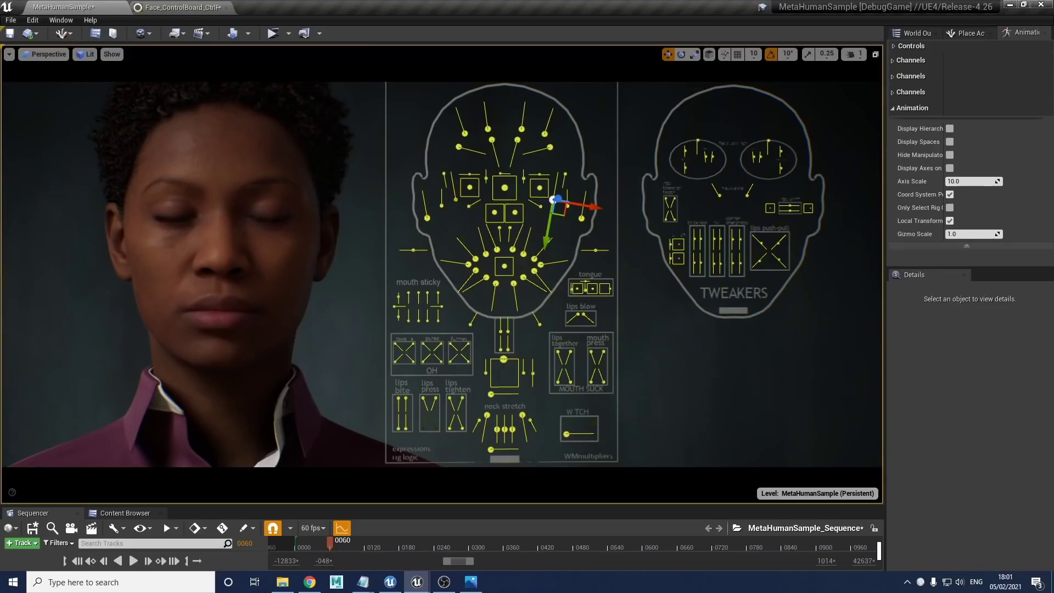
click(698, 141)
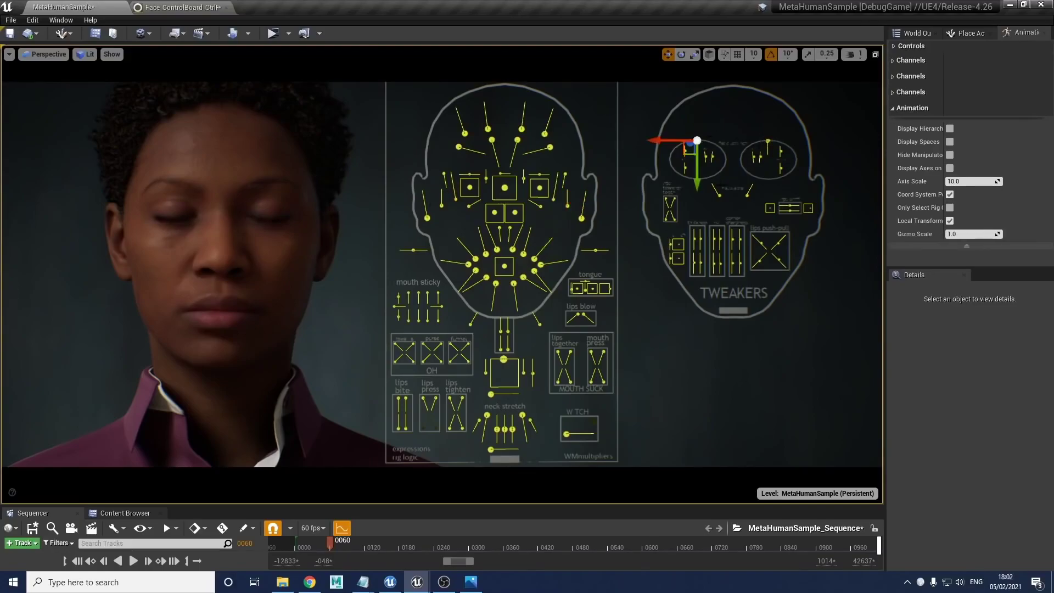
drag(698, 141, 697, 155)
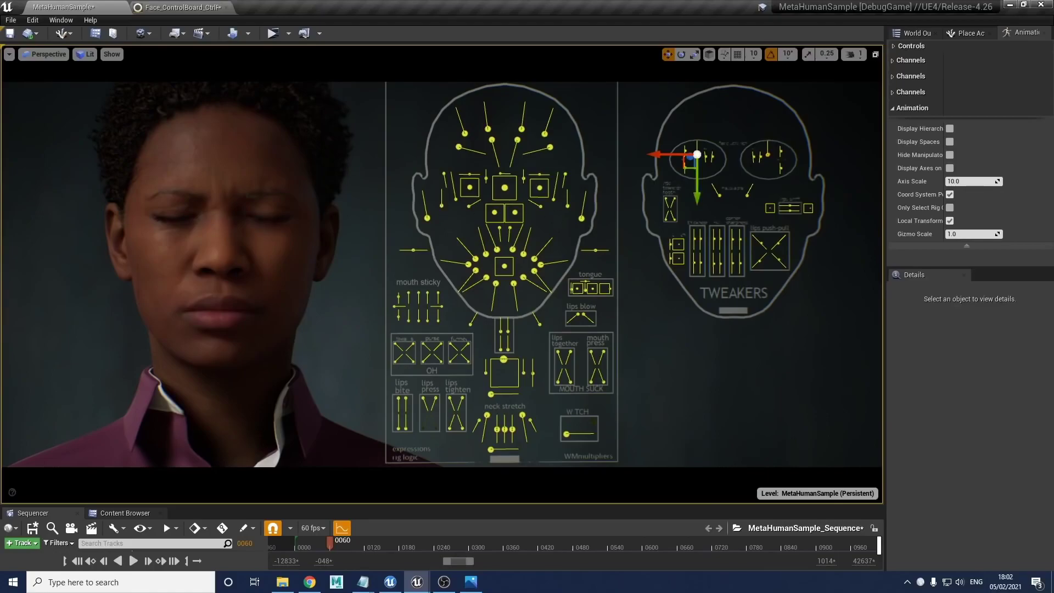
Raise the controls at both board edges, then undo the last two control moves.
click(442, 206)
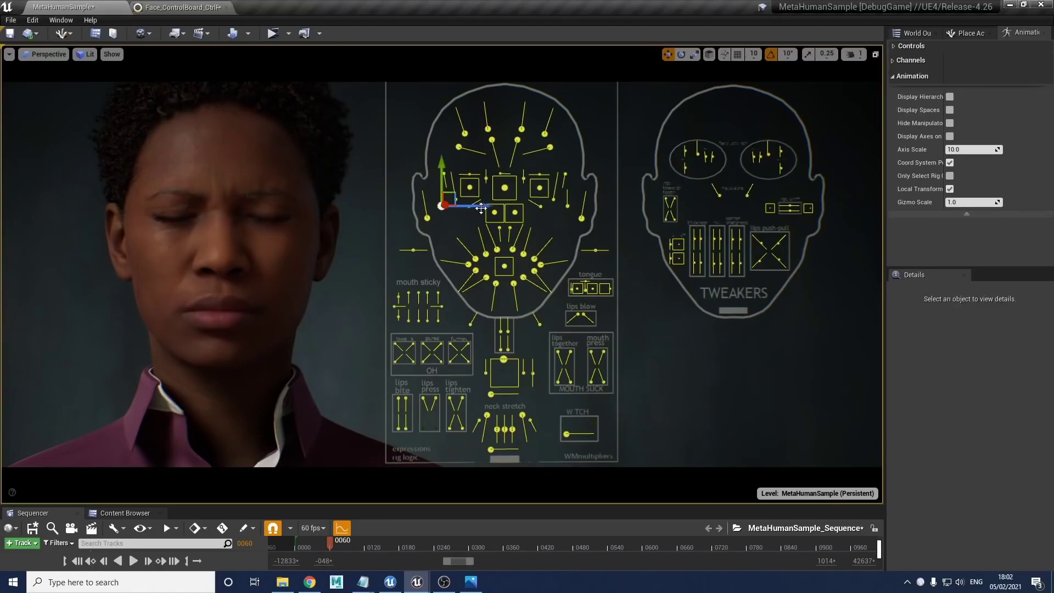
click(568, 205)
drag(563, 163, 562, 149)
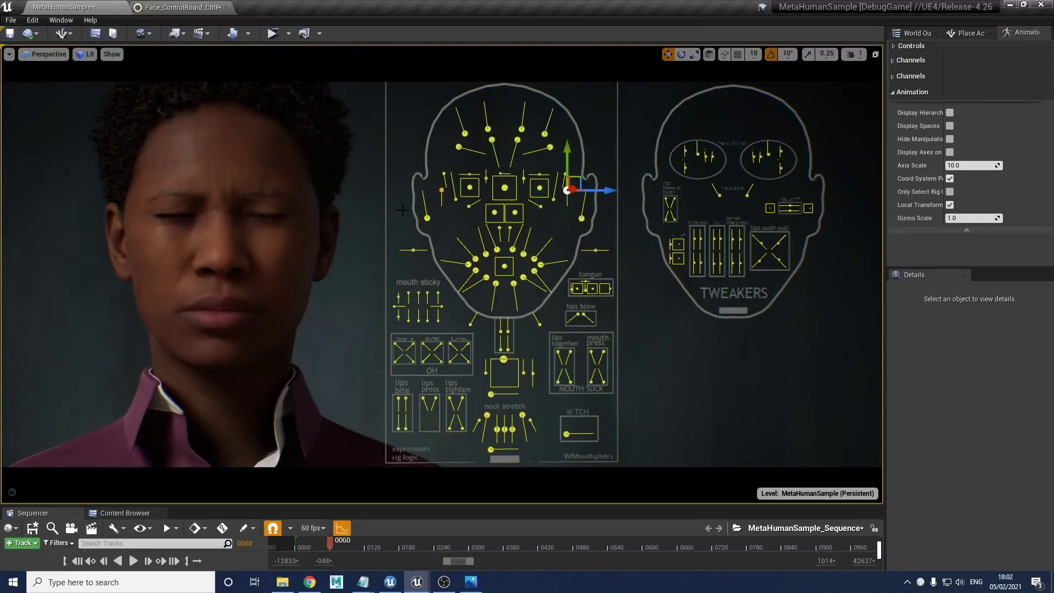
key(ctrl+z)
key(ctrl+z)
key(ctrl+z)
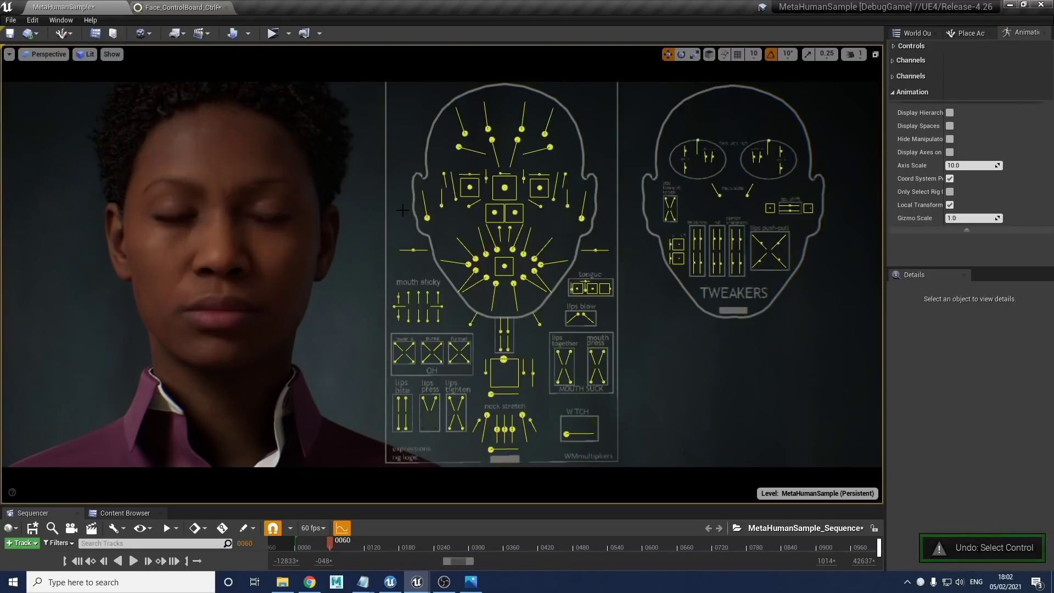
key(ctrl+z)
key(ctrl+z)
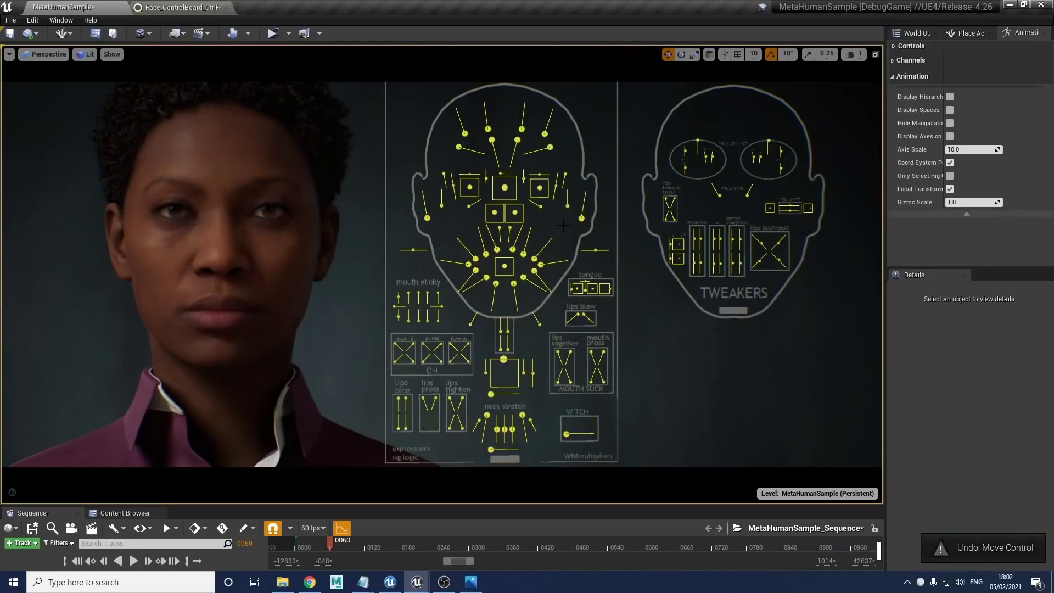
key(alt+Tab)
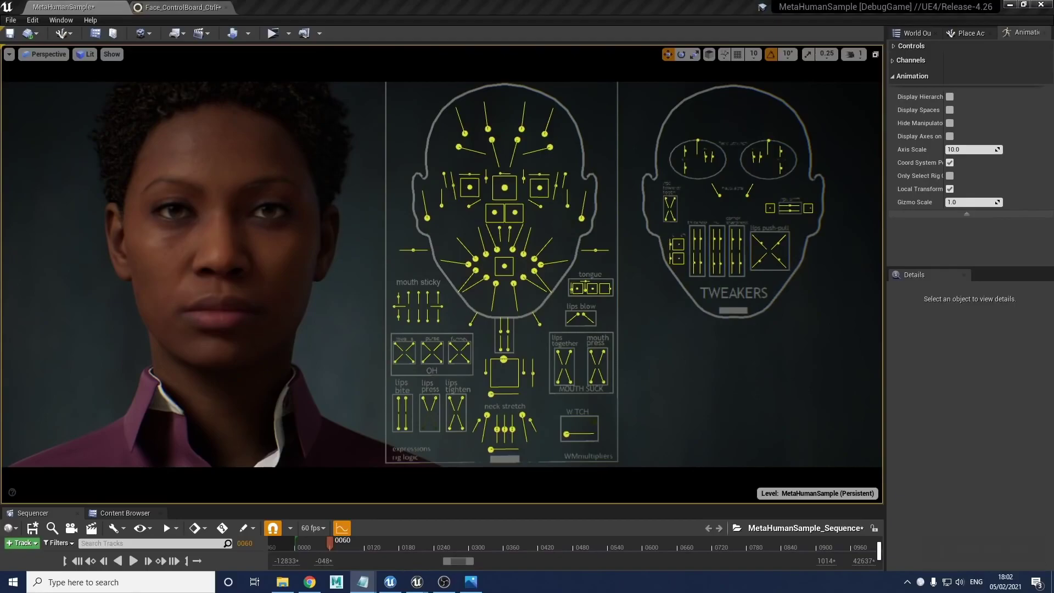
click(471, 583)
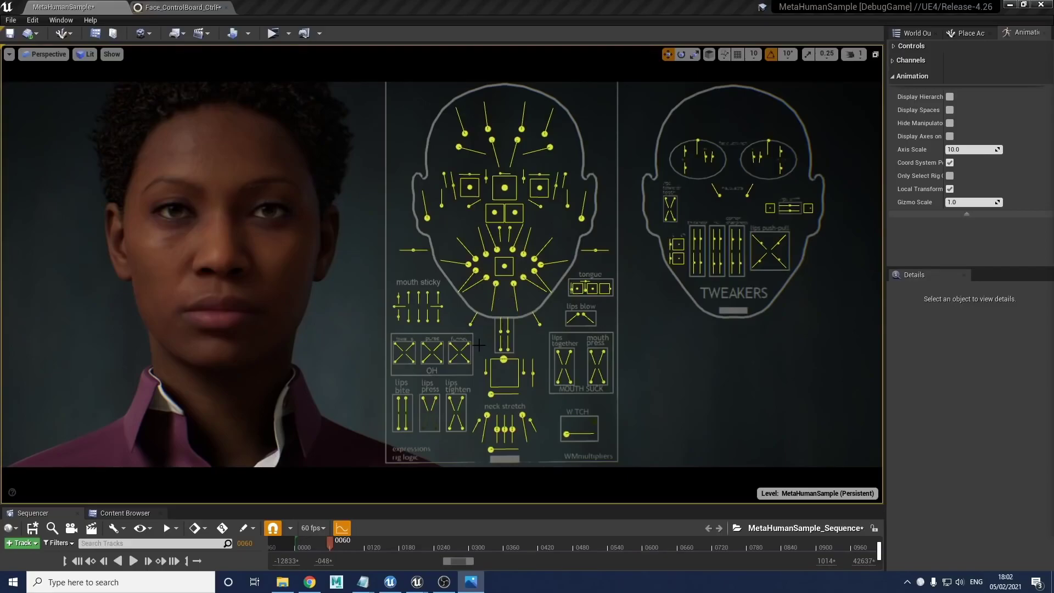
Open the jaw, raise the upper lip and pull the lower lip down and outward.
click(503, 359)
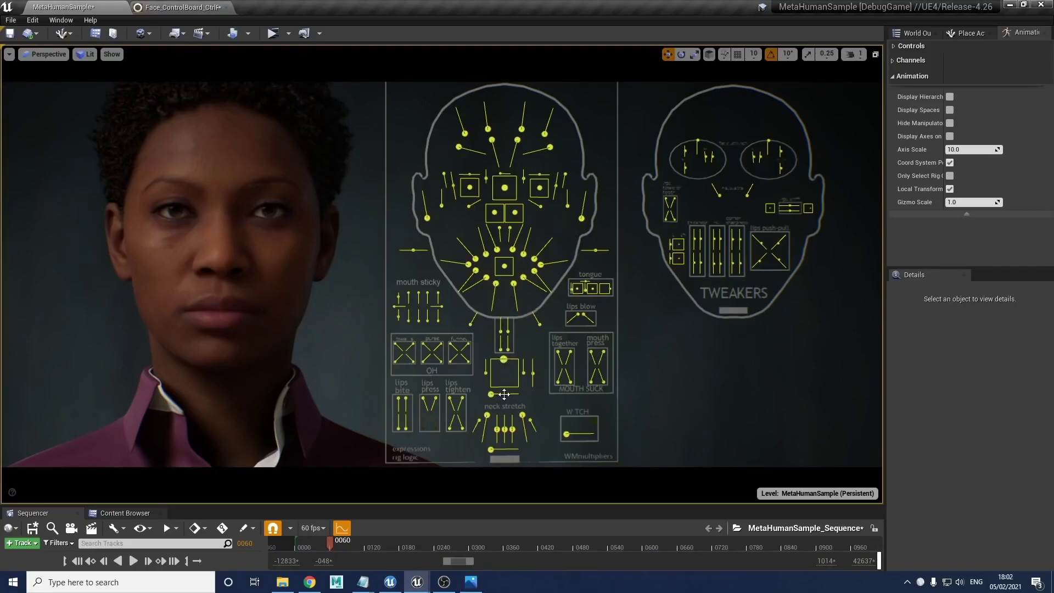
drag(504, 391, 504, 400)
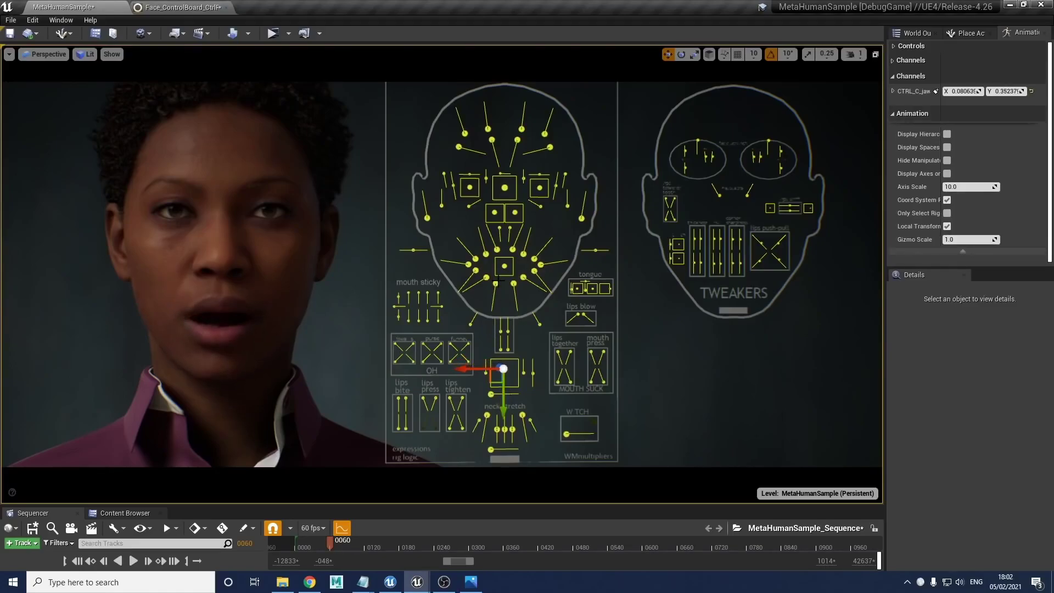
click(512, 250)
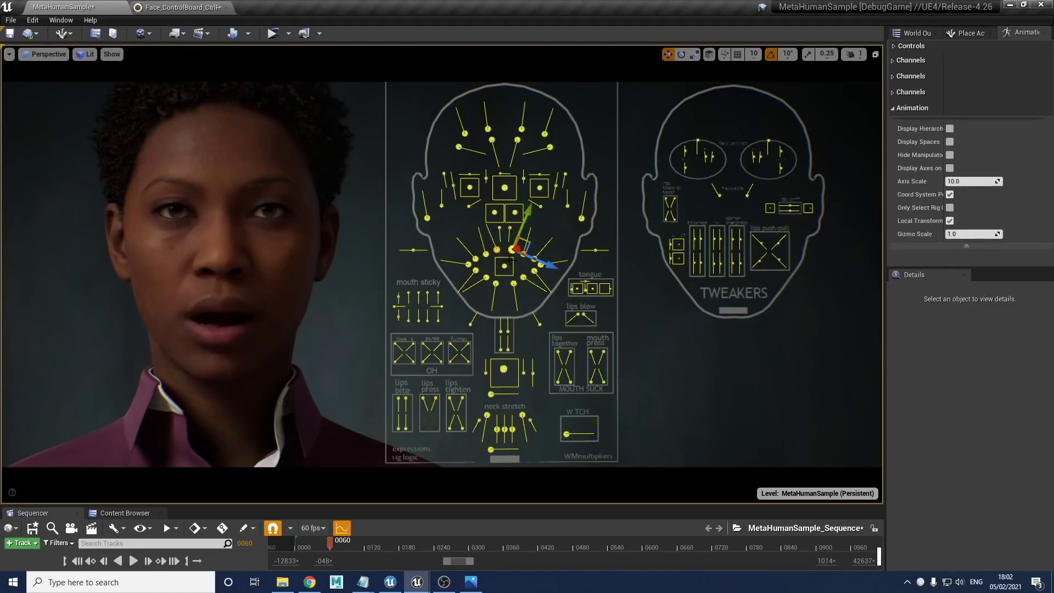
mouse_move(531, 212)
mouse_down()
mouse_move(540, 185)
mouse_move(537, 193)
mouse_up()
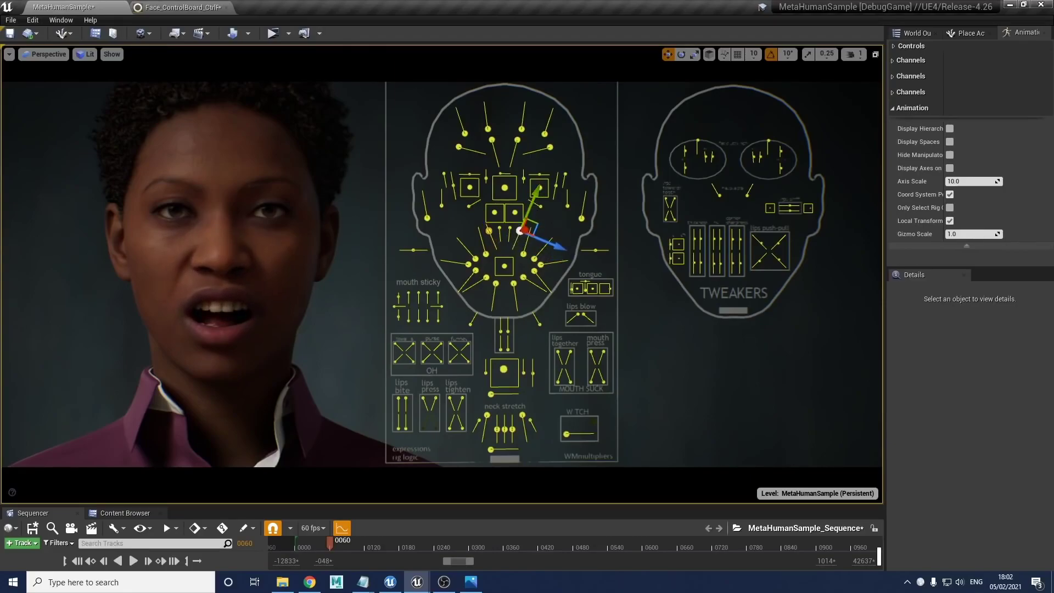
click(486, 277)
shift+click(523, 277)
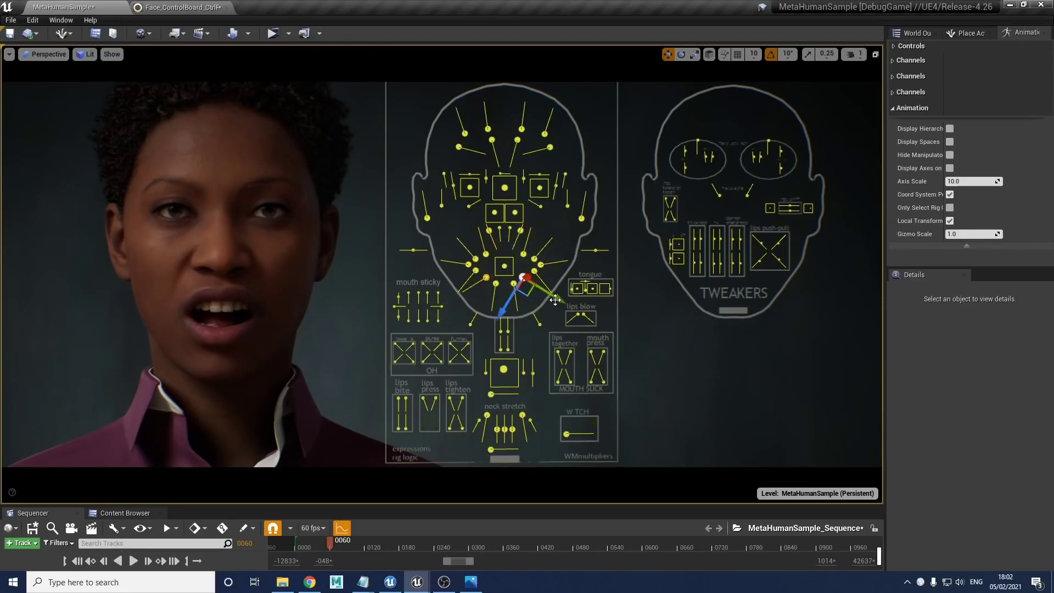
drag(555, 300, 620, 294)
Push both mouth-side cheek controls up into a sneer.
click(585, 297)
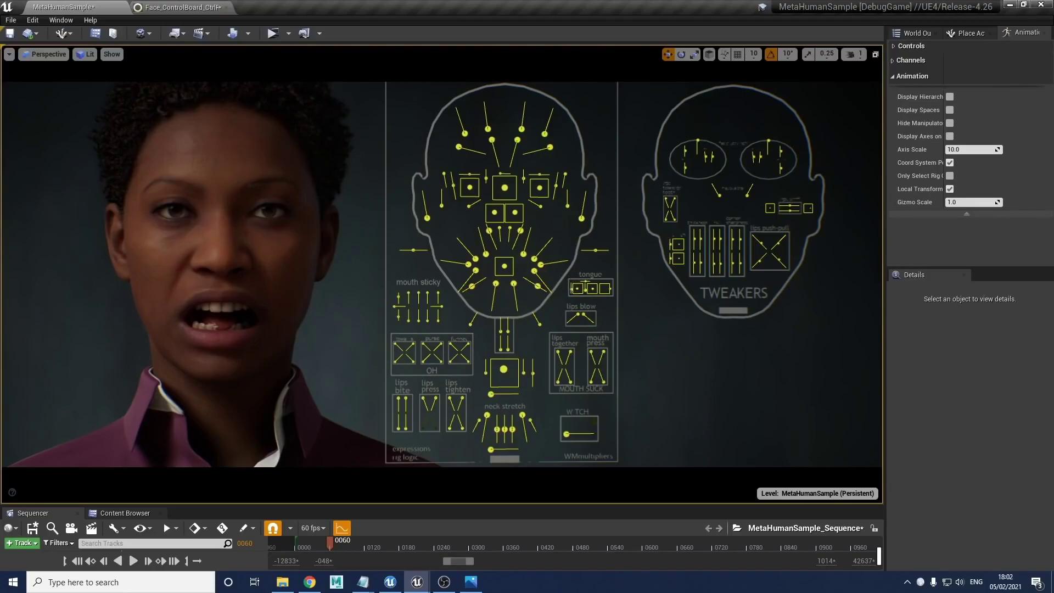
click(571, 286)
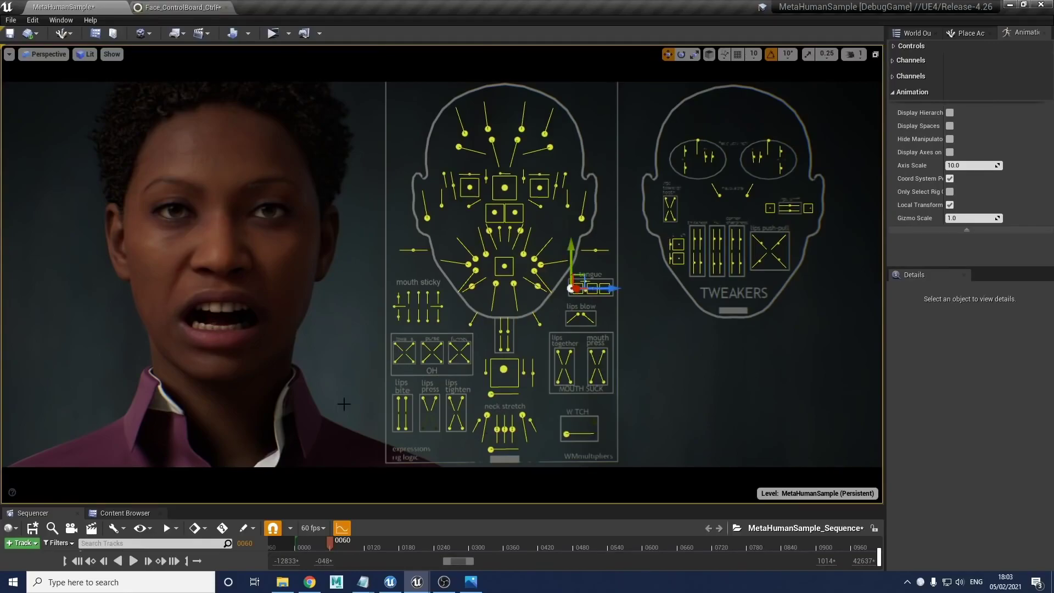
click(475, 258)
shift+click(534, 258)
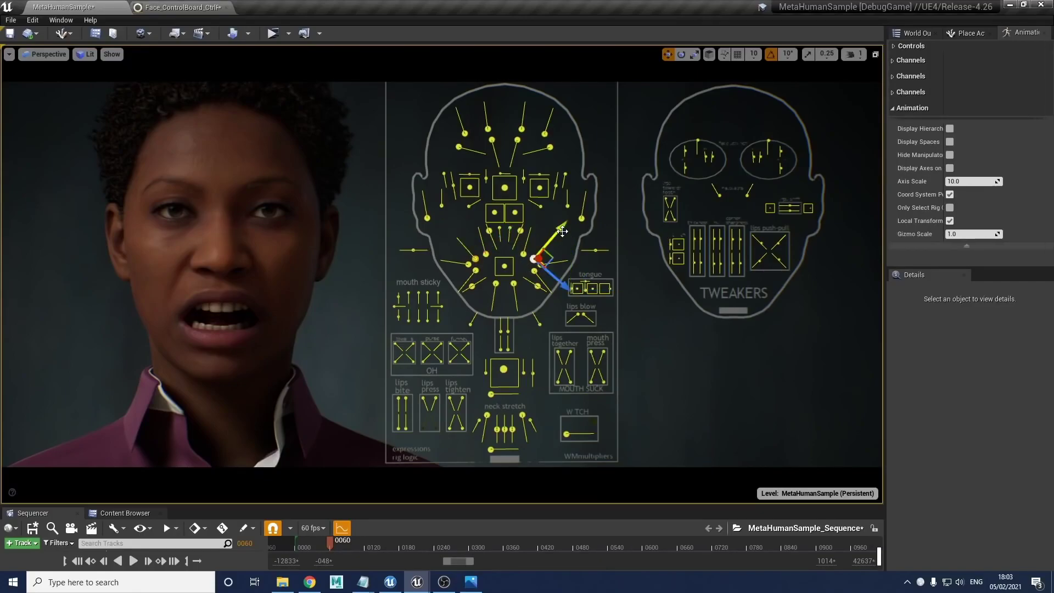
drag(562, 232, 565, 214)
Readjust the jaw opening and raise both nose controls to wrinkle the nose.
click(511, 284)
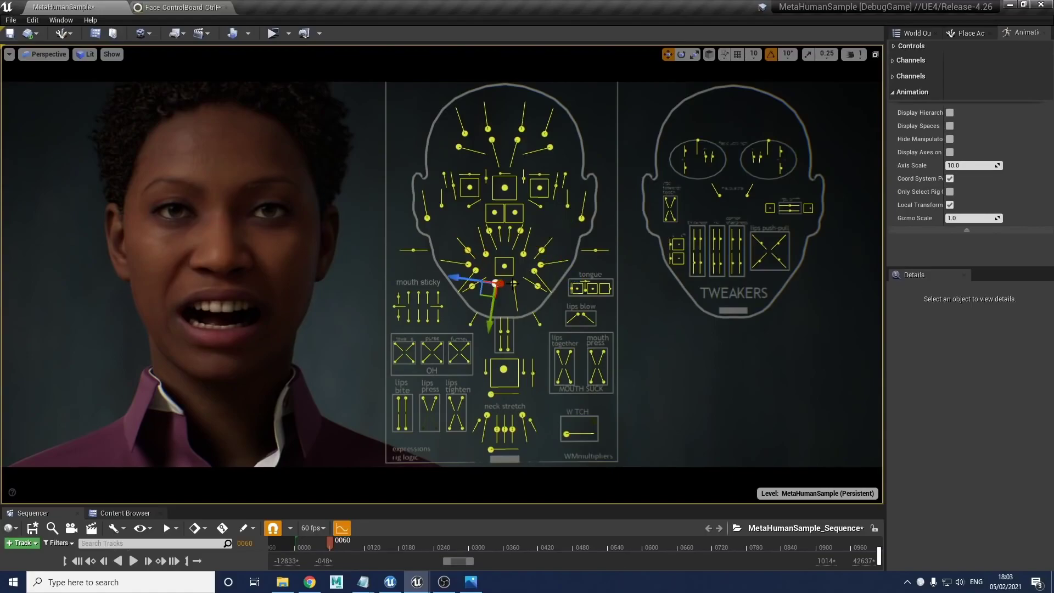
drag(520, 323, 520, 326)
click(495, 211)
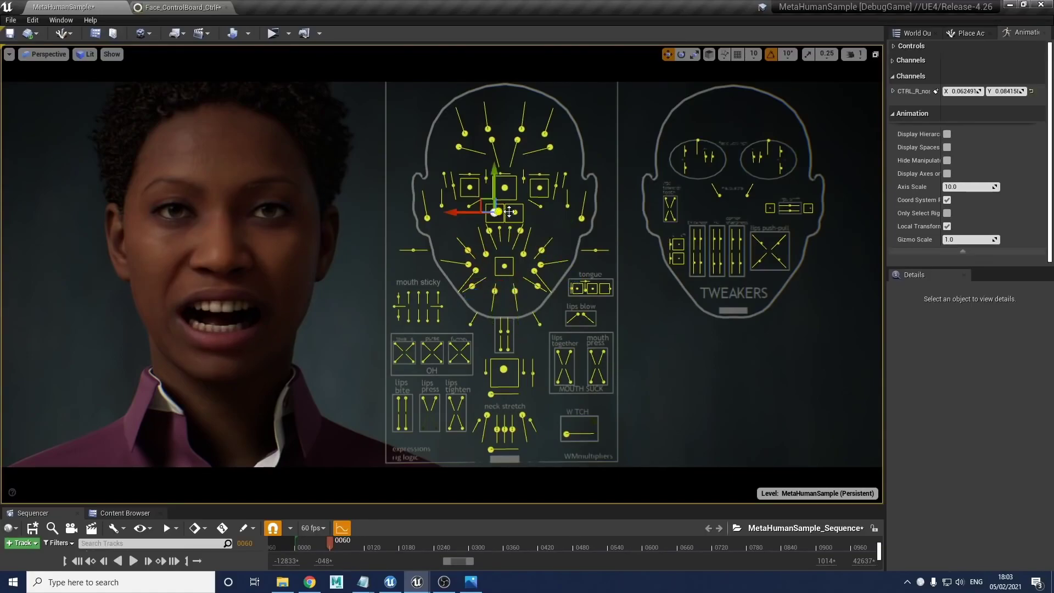
ctrl+click(515, 212)
drag(494, 170, 492, 165)
Lower both brows and pull the inner brows inward into a frown.
click(493, 139)
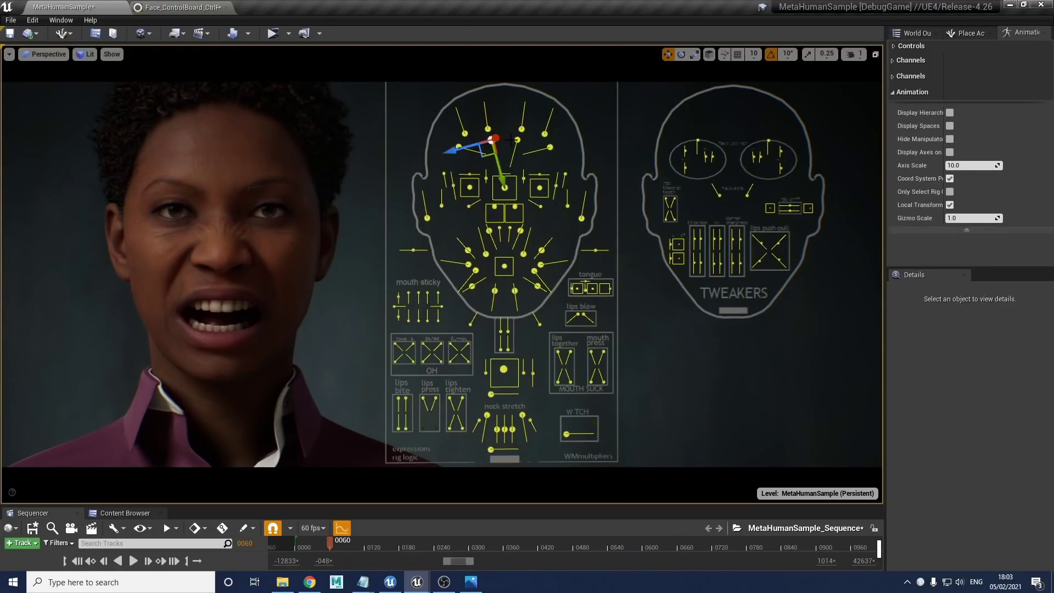
shift+click(518, 142)
drag(501, 176, 518, 235)
click(459, 147)
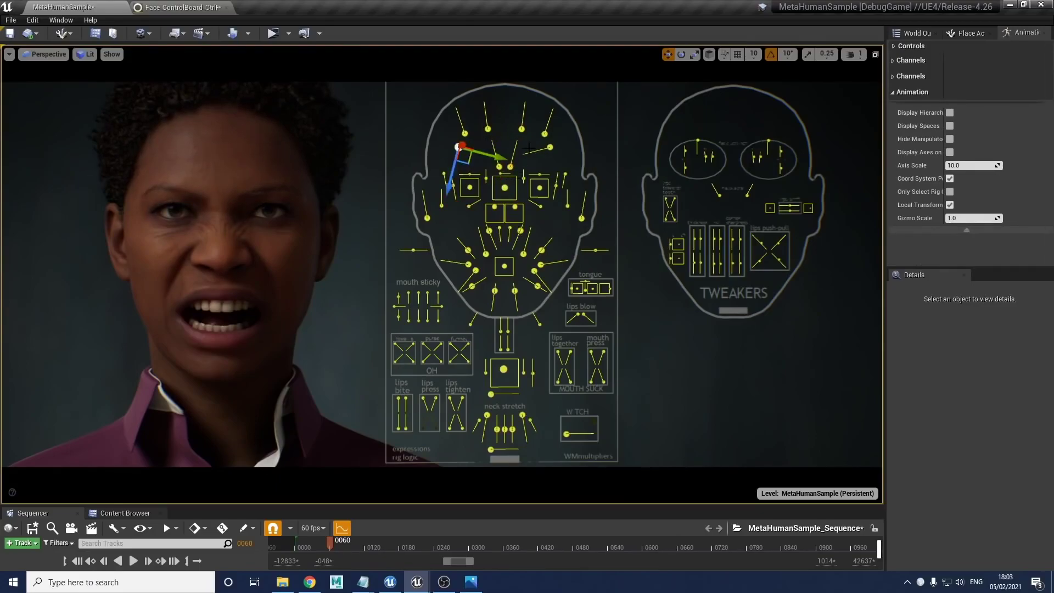
shift+click(551, 148)
drag(497, 158, 543, 173)
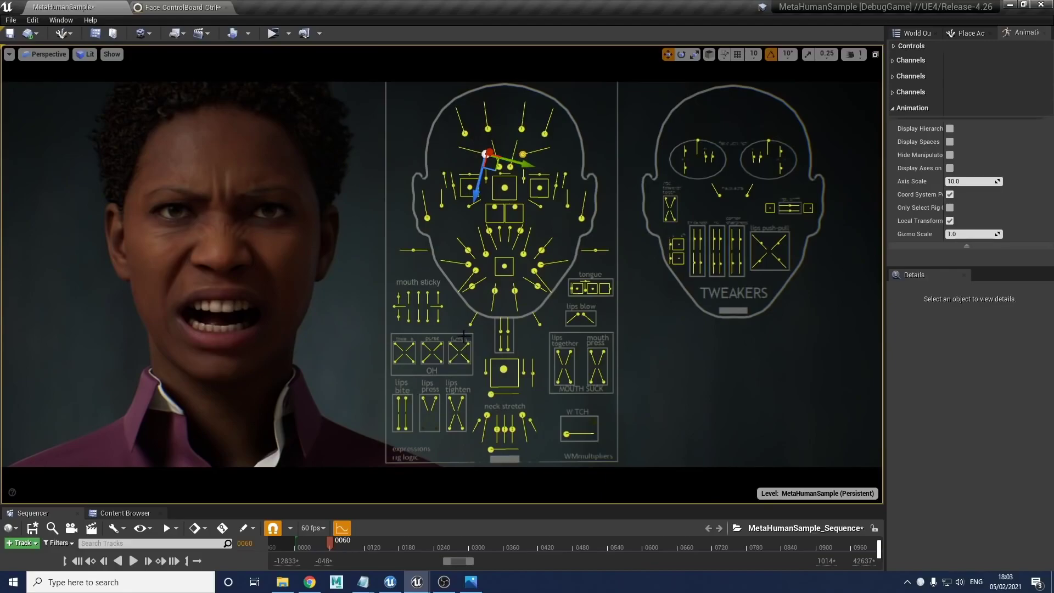
Raise both eye-area tweaker controls and lift the nose controls further.
click(719, 196)
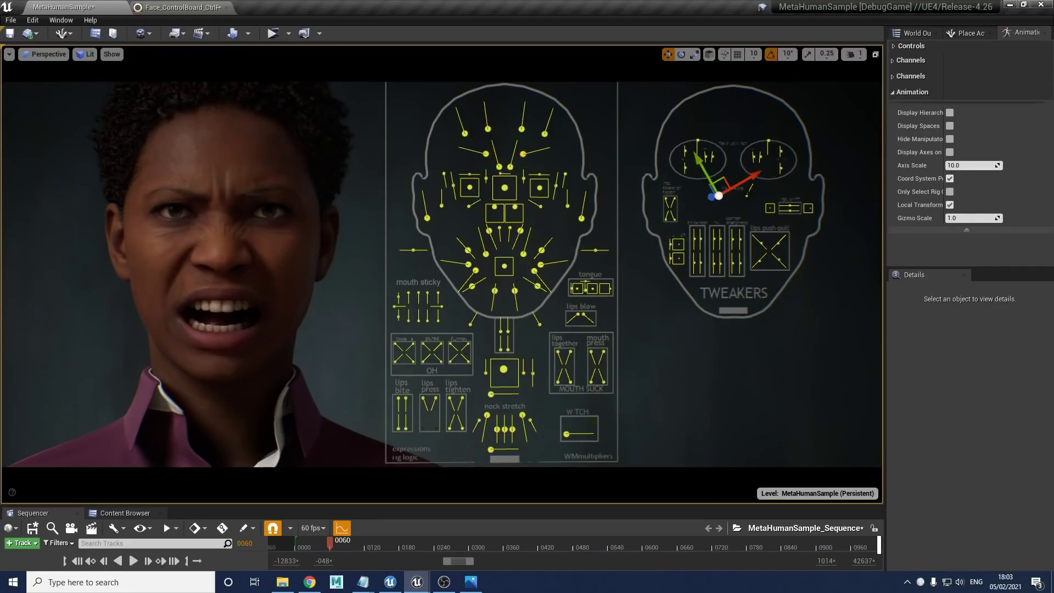
shift+click(747, 196)
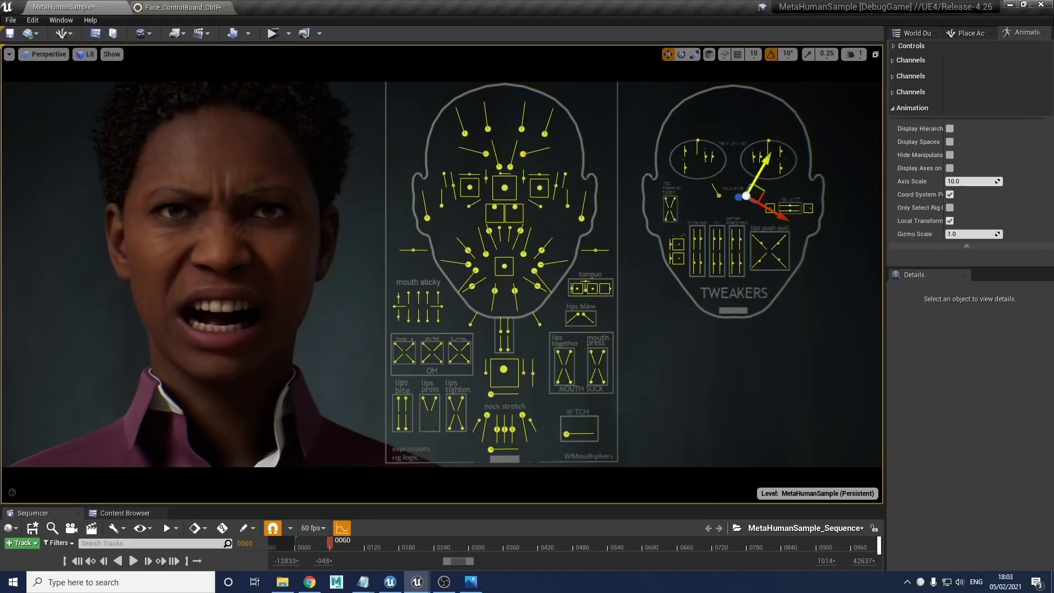
drag(766, 162, 769, 158)
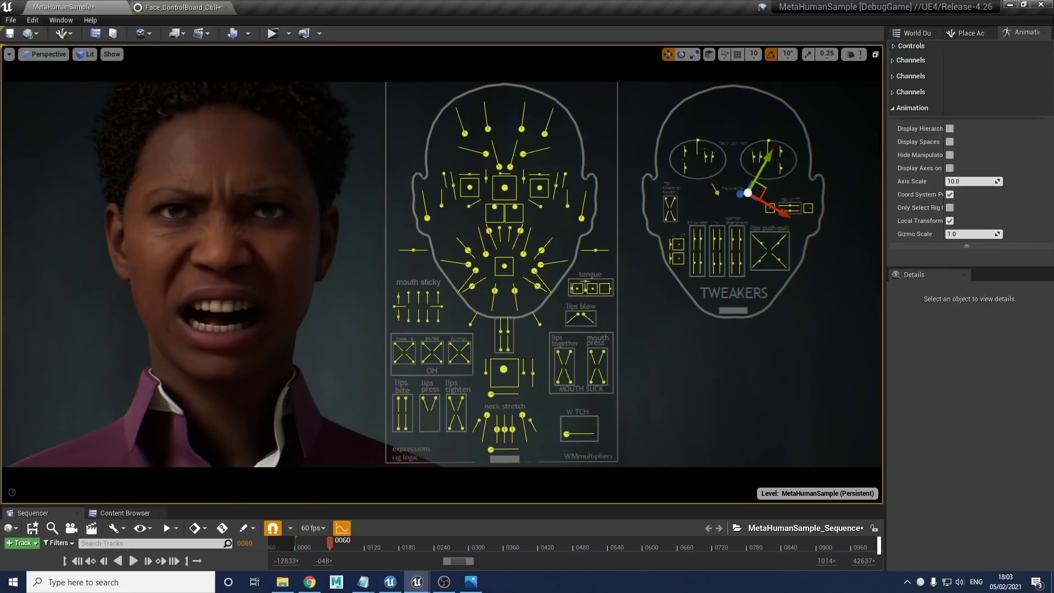
click(488, 231)
shift+click(520, 231)
drag(536, 189, 539, 180)
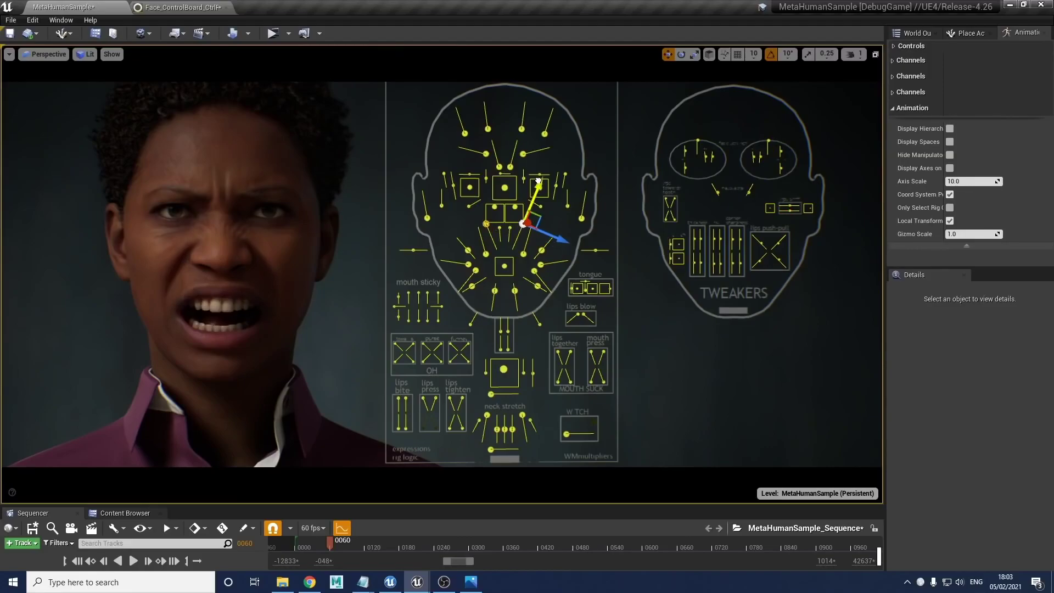
Pull a mouth control up and inward, close the jaw to clench the teeth, and lift the upper mouth control.
click(476, 270)
click(537, 284)
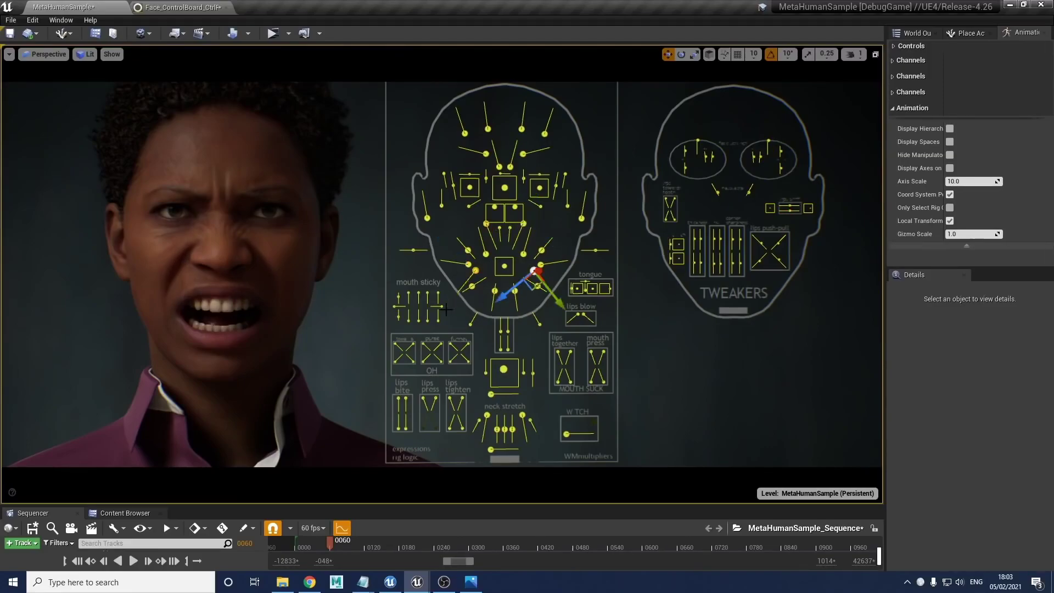
drag(563, 314, 560, 308)
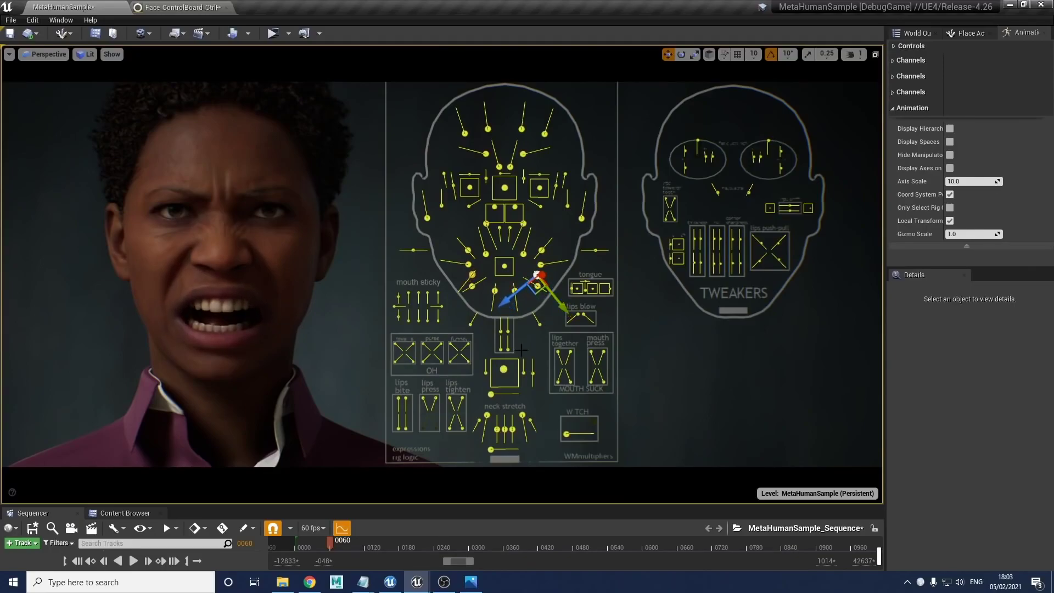
click(505, 379)
drag(505, 380, 494, 373)
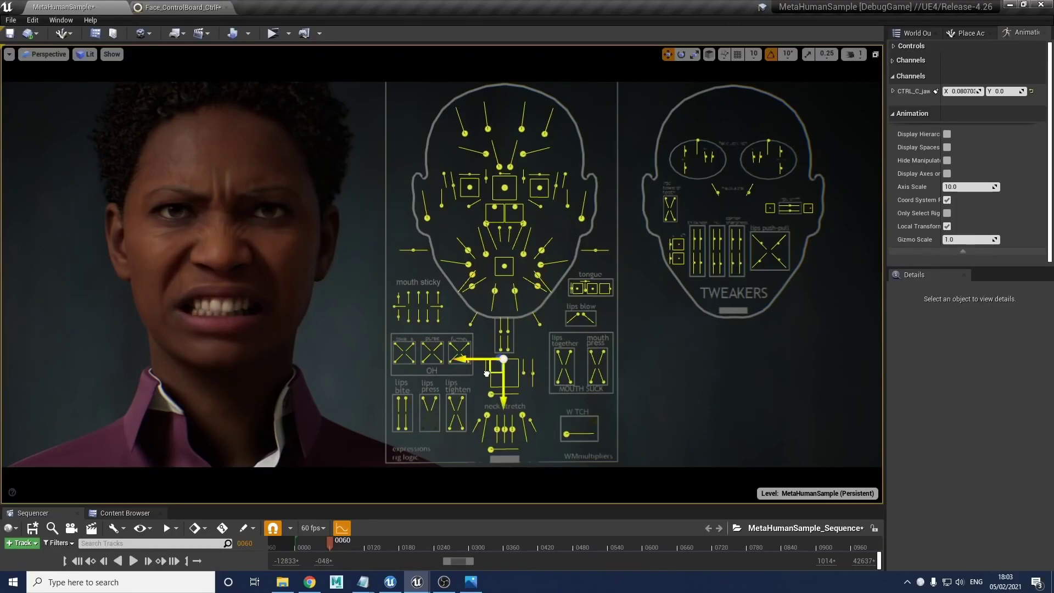
click(486, 374)
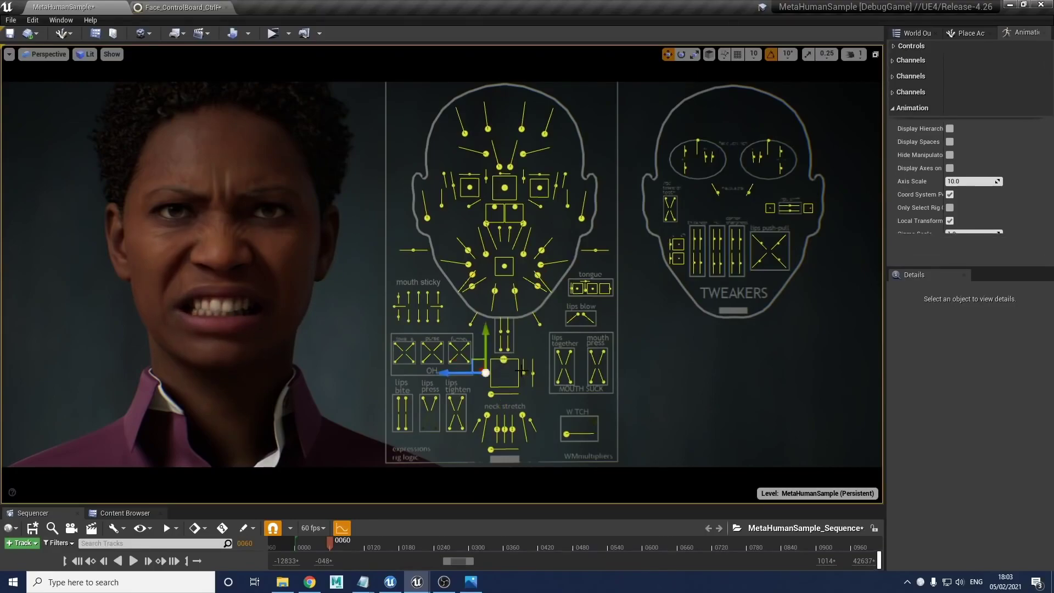
drag(488, 336, 489, 322)
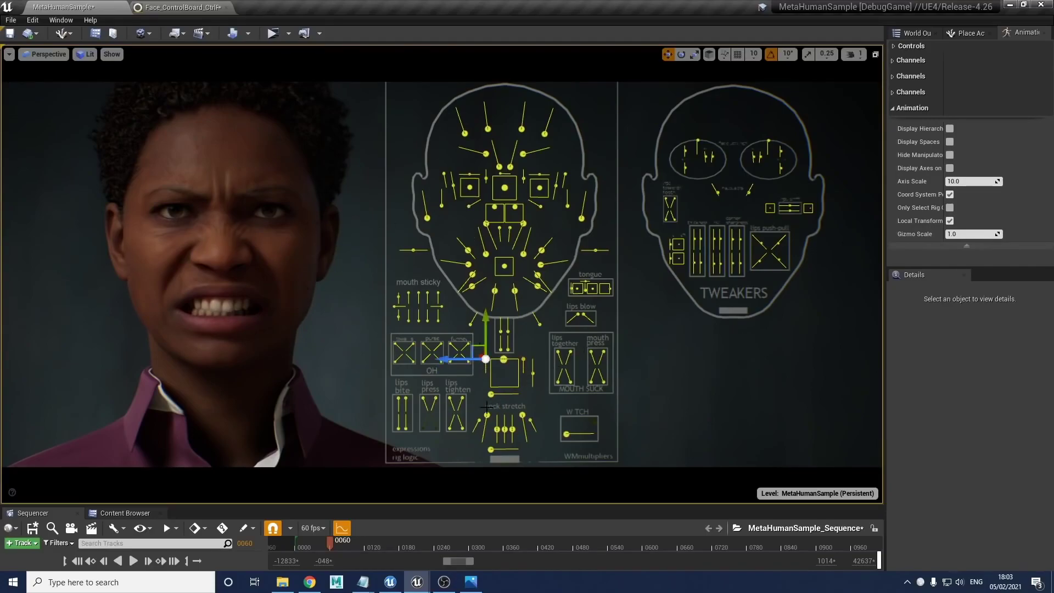
Pull the neck stretch down to tense the neck and drag both mouth corners down and outward.
click(521, 415)
drag(527, 441, 529, 467)
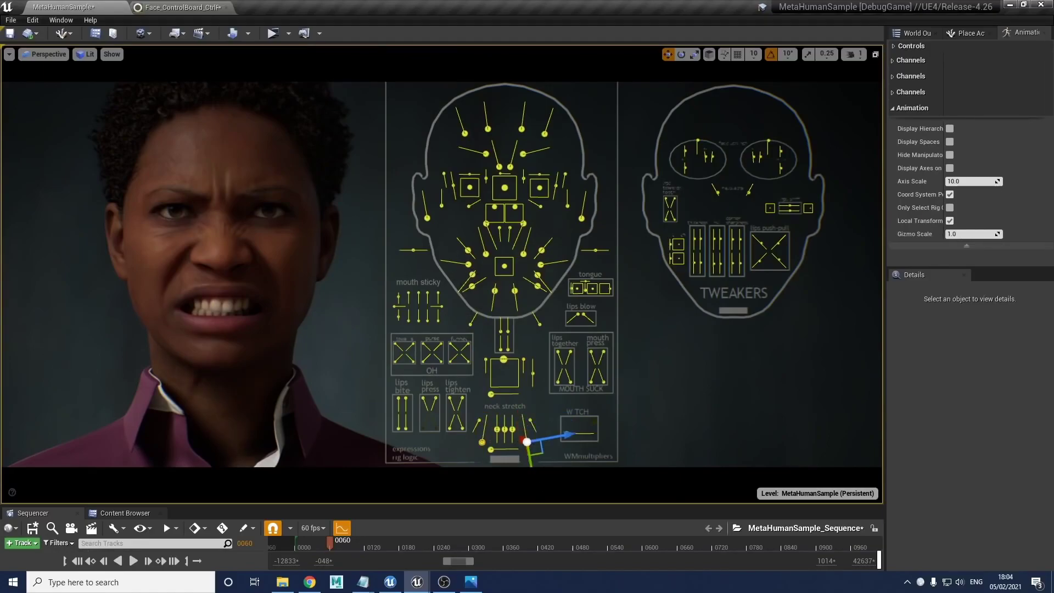
click(472, 275)
shift+click(537, 275)
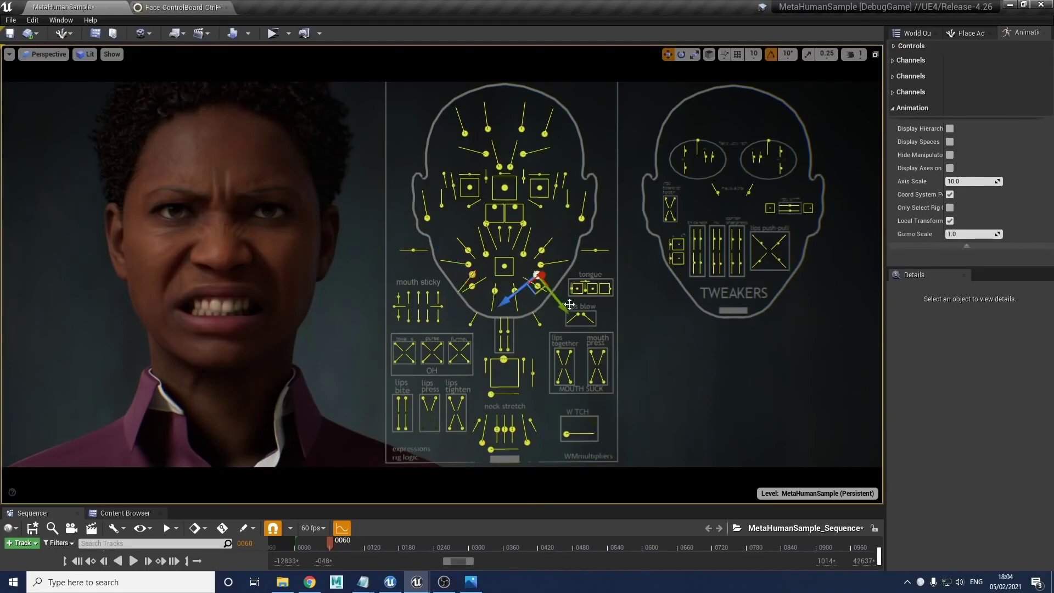
drag(570, 304, 567, 313)
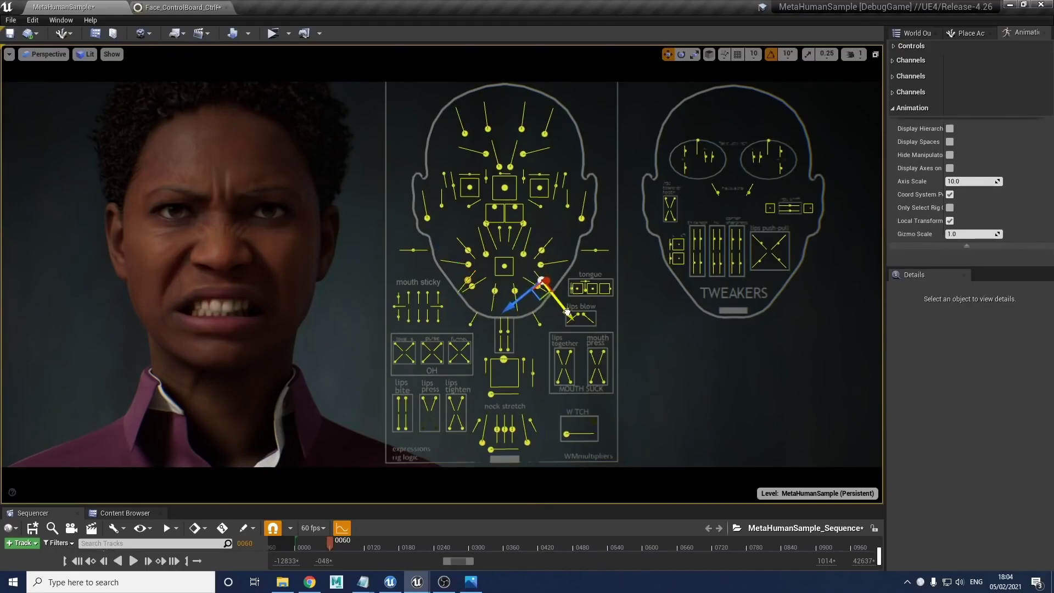
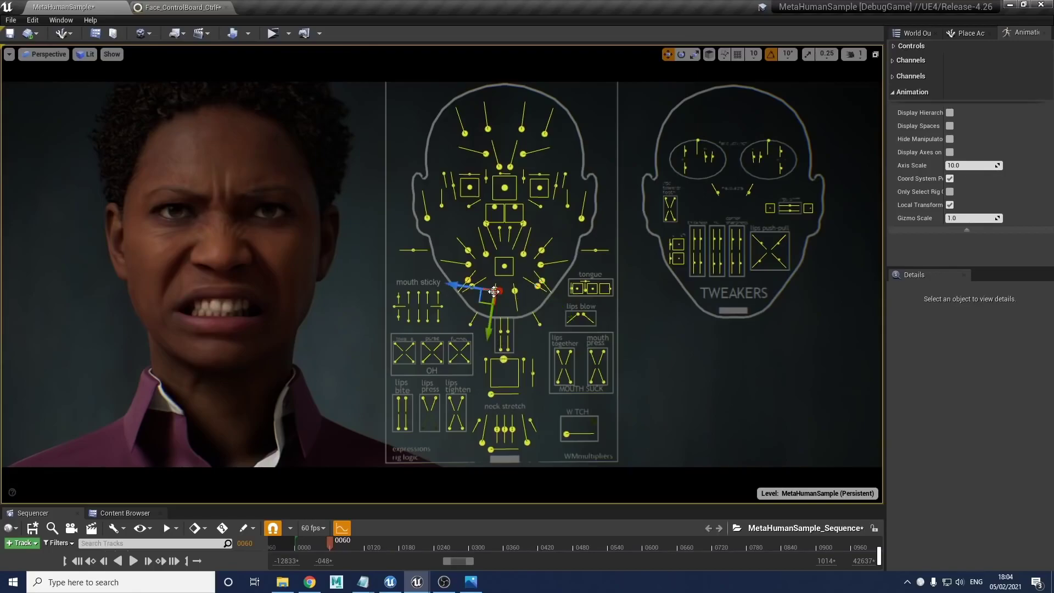
Raise the chin control to reshape the lower lip and lift both forehead controls.
click(514, 290)
drag(519, 314, 518, 308)
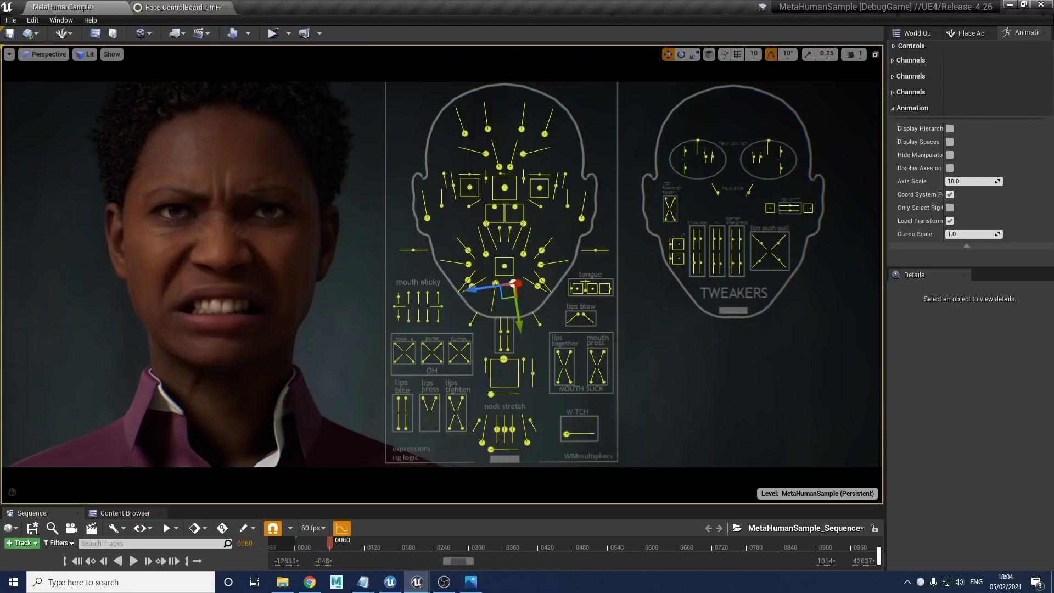
click(488, 129)
shift+click(521, 129)
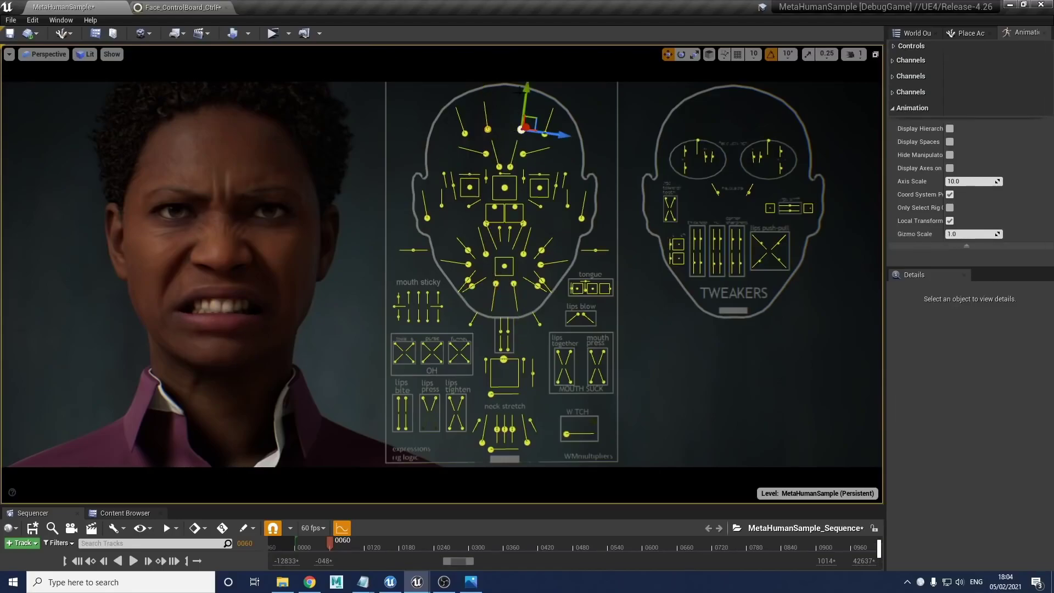
drag(519, 91, 519, 87)
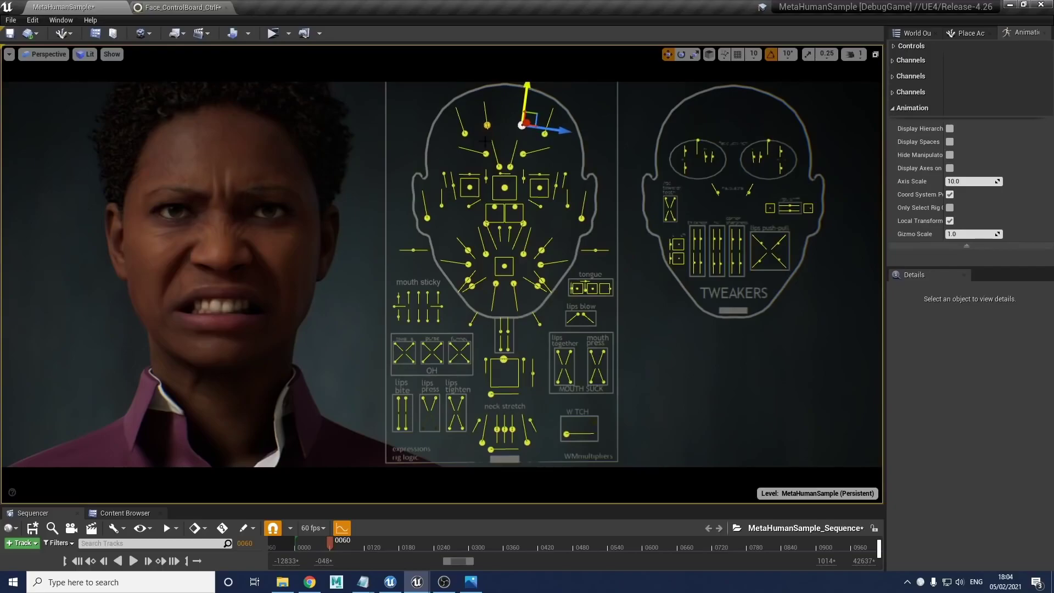
Move both mid-face controls up and inward and pull both lower mouth controls inward.
click(469, 206)
click(541, 205)
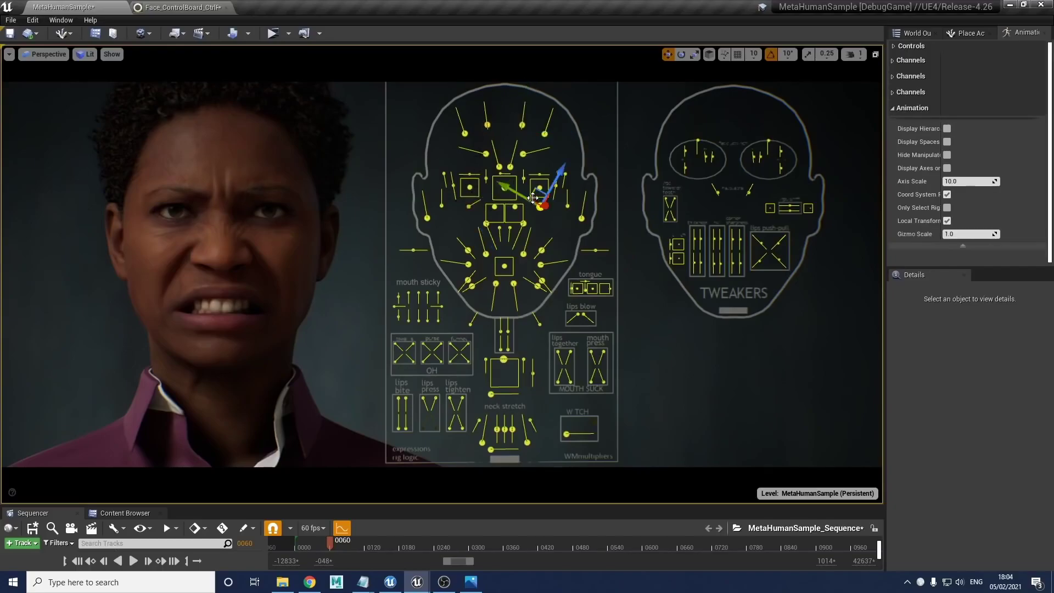
drag(507, 184, 494, 179)
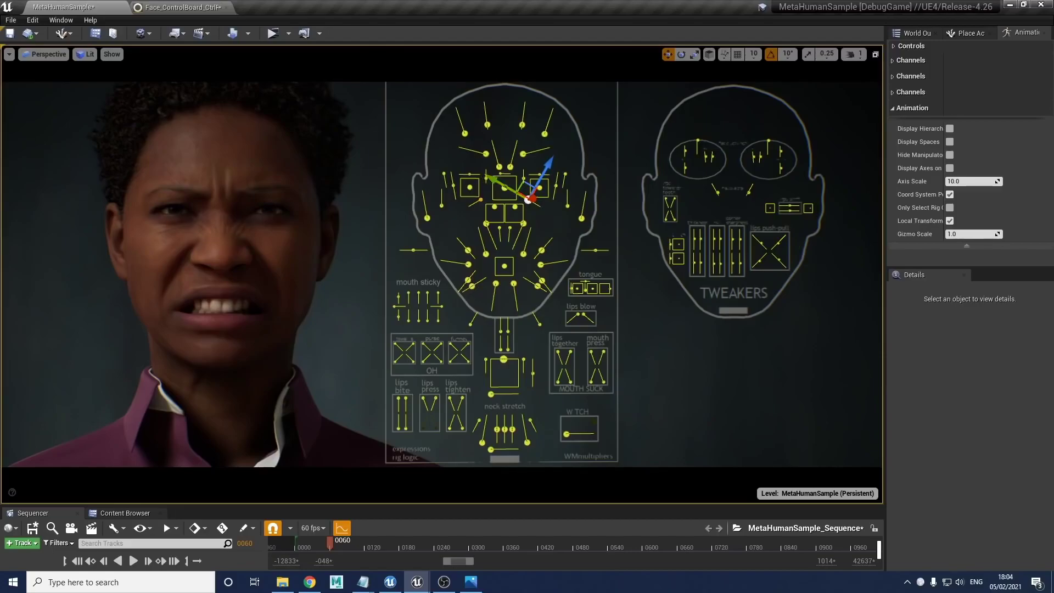
click(472, 286)
shift+click(538, 286)
drag(572, 307, 558, 299)
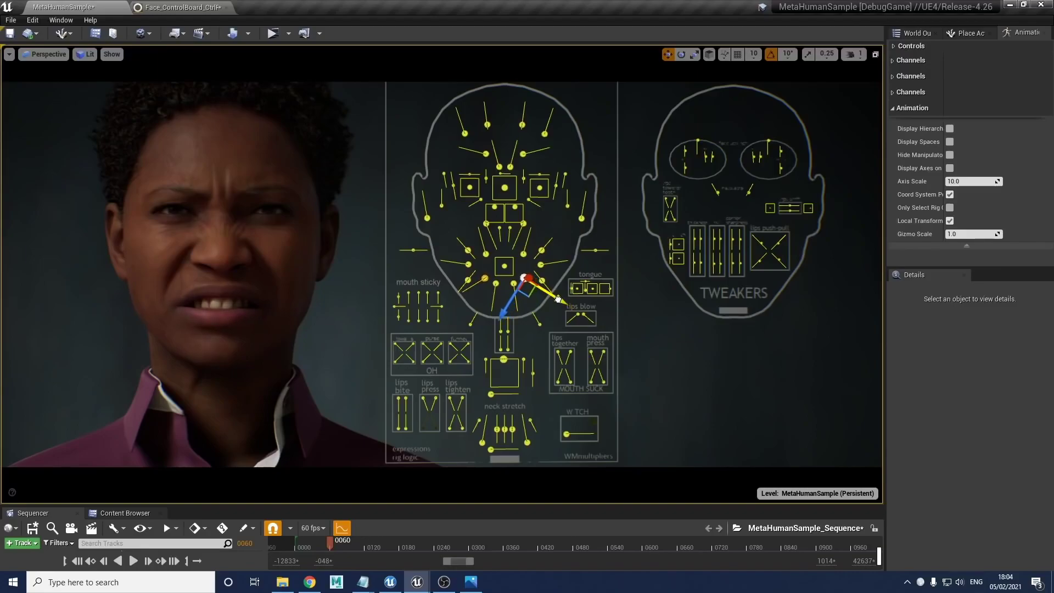
Fully stretch the neck by raising both neck-stretch controls.
click(468, 280)
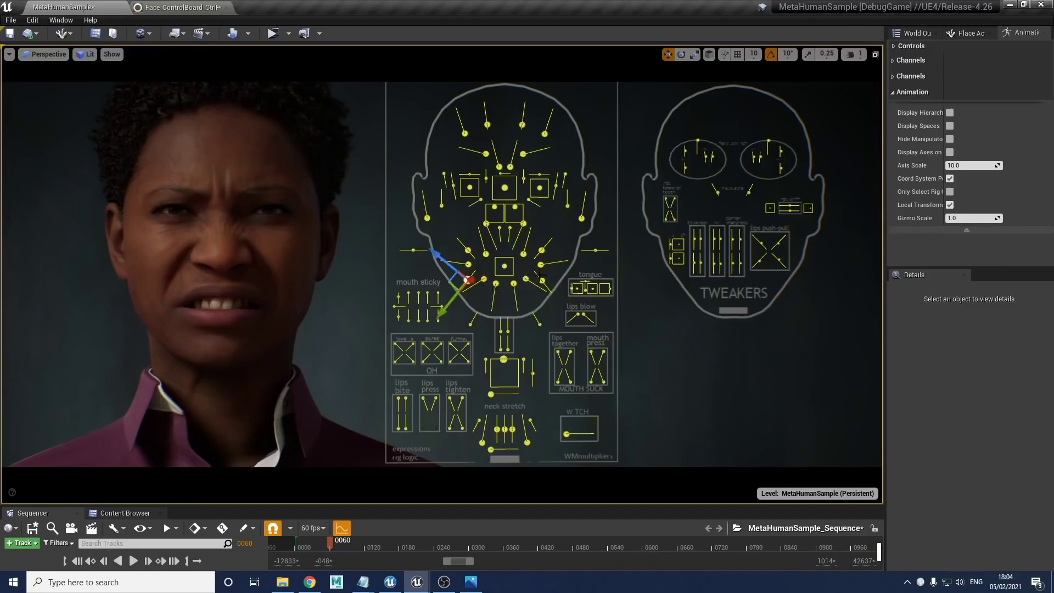
ctrl+click(542, 283)
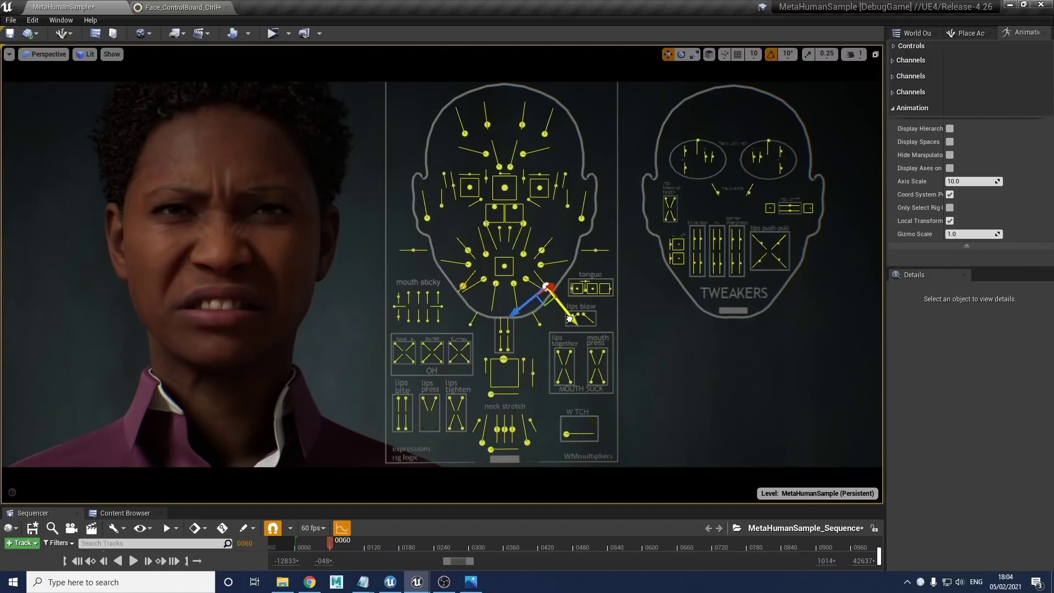
click(486, 192)
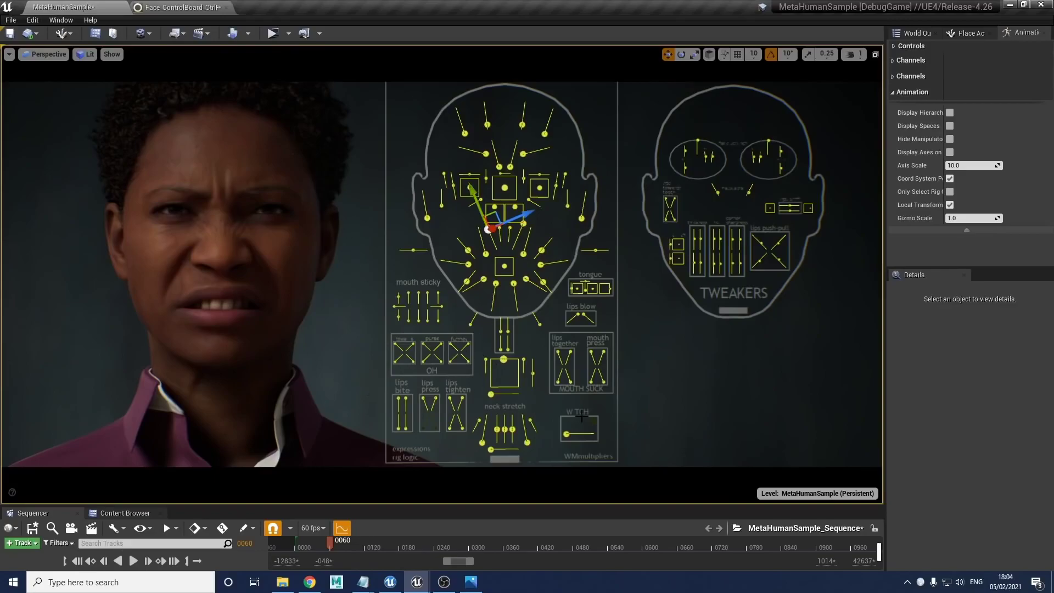
click(482, 442)
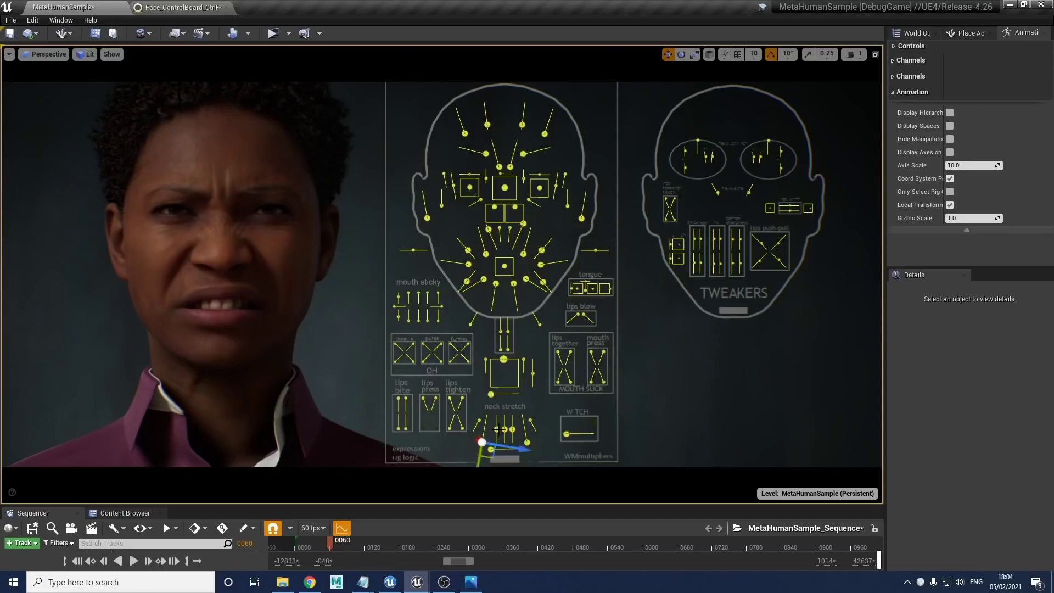
shift+click(527, 443)
drag(531, 461, 486, 344)
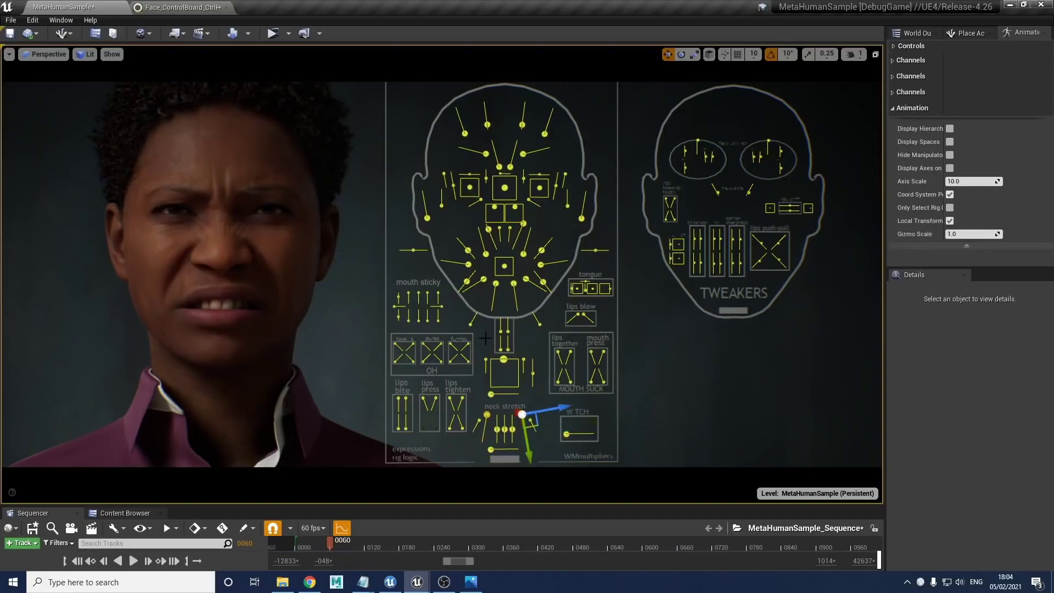
Drop the jaw open and pull the lower lip down to show the bottom teeth.
click(503, 358)
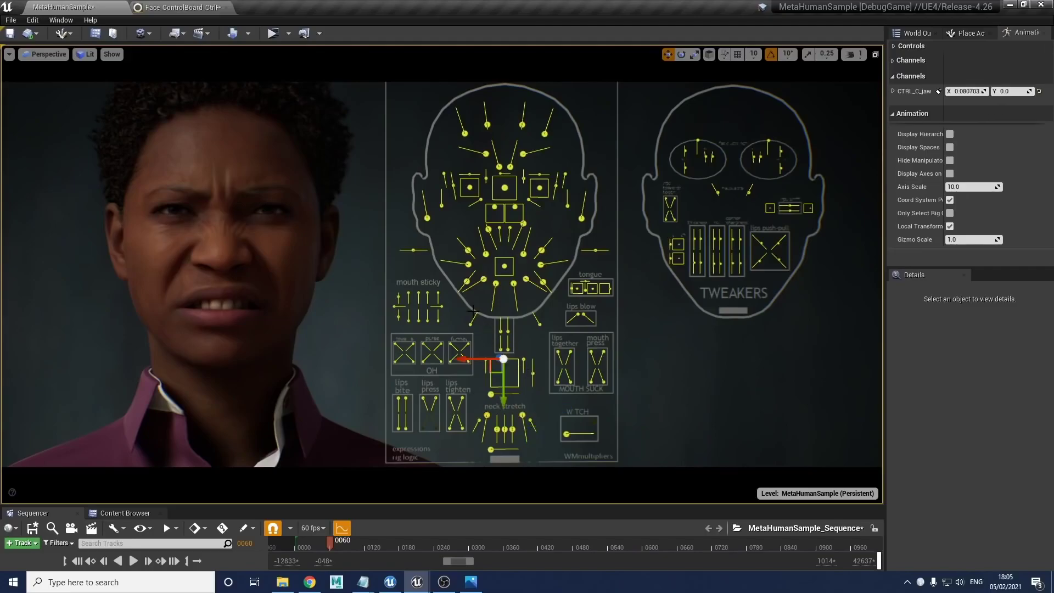
drag(504, 401, 504, 422)
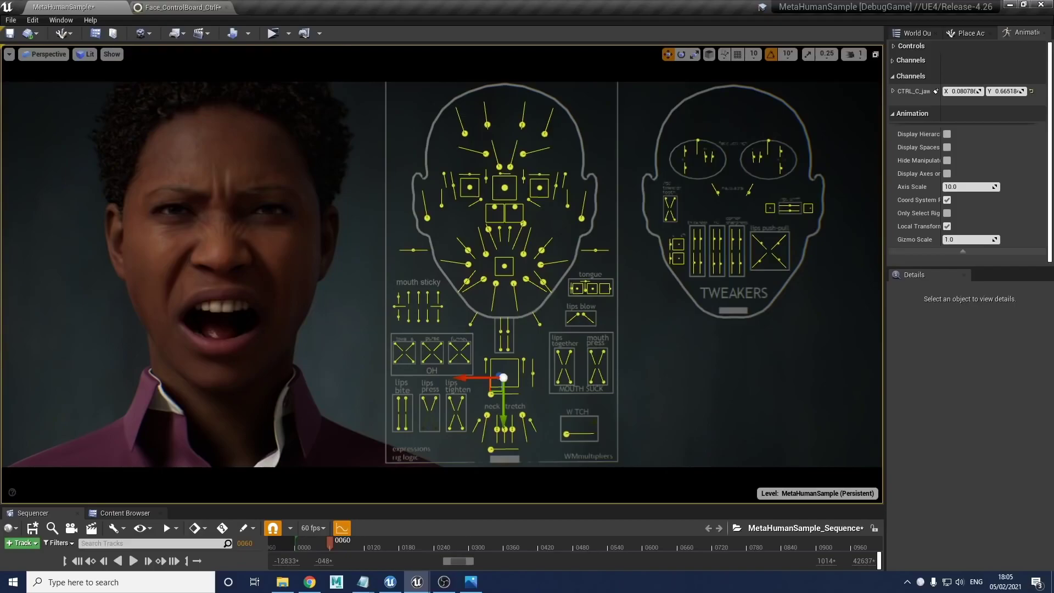
click(496, 283)
shift+click(514, 284)
drag(520, 325, 518, 355)
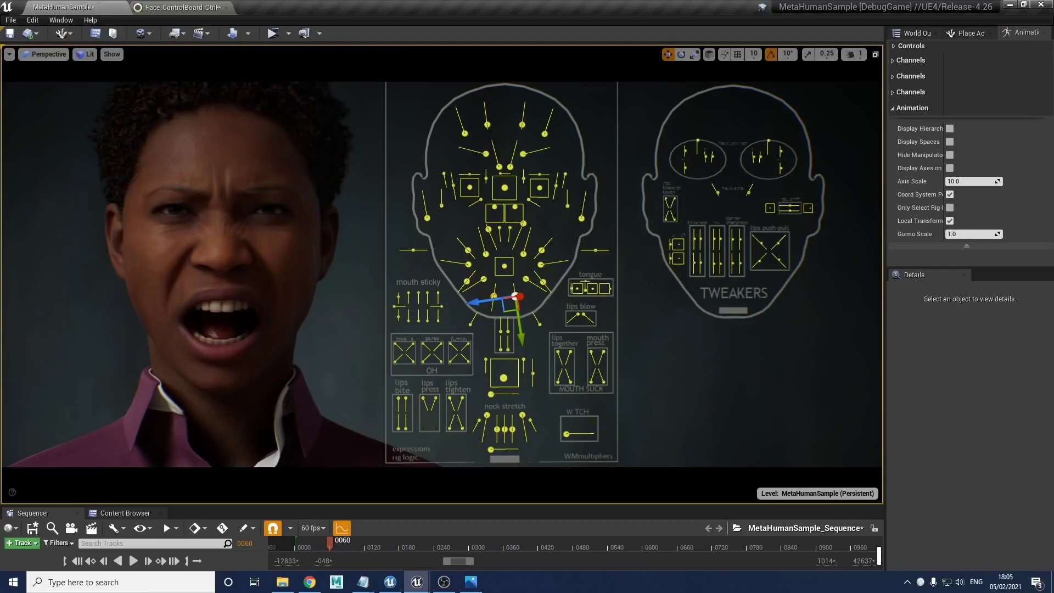
Raise the brow controls and the top forehead control for a shocked look.
click(499, 166)
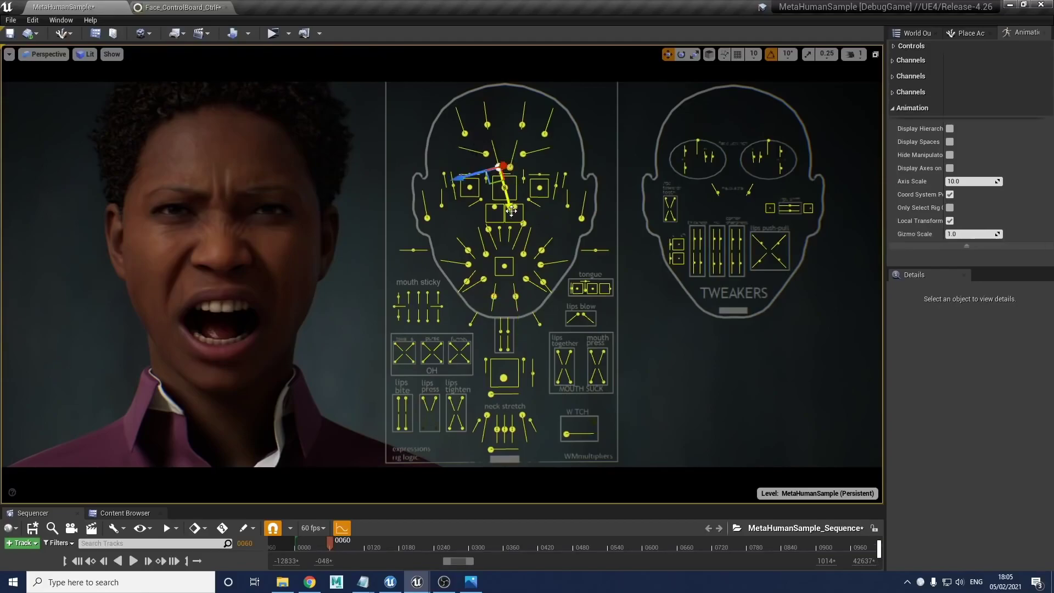
drag(511, 211, 509, 183)
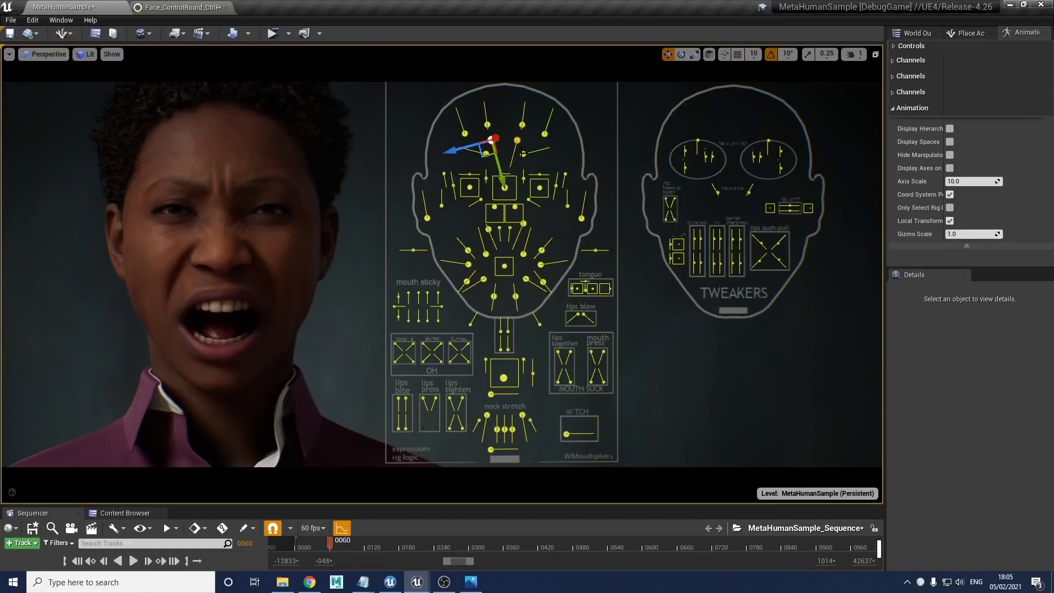
click(523, 154)
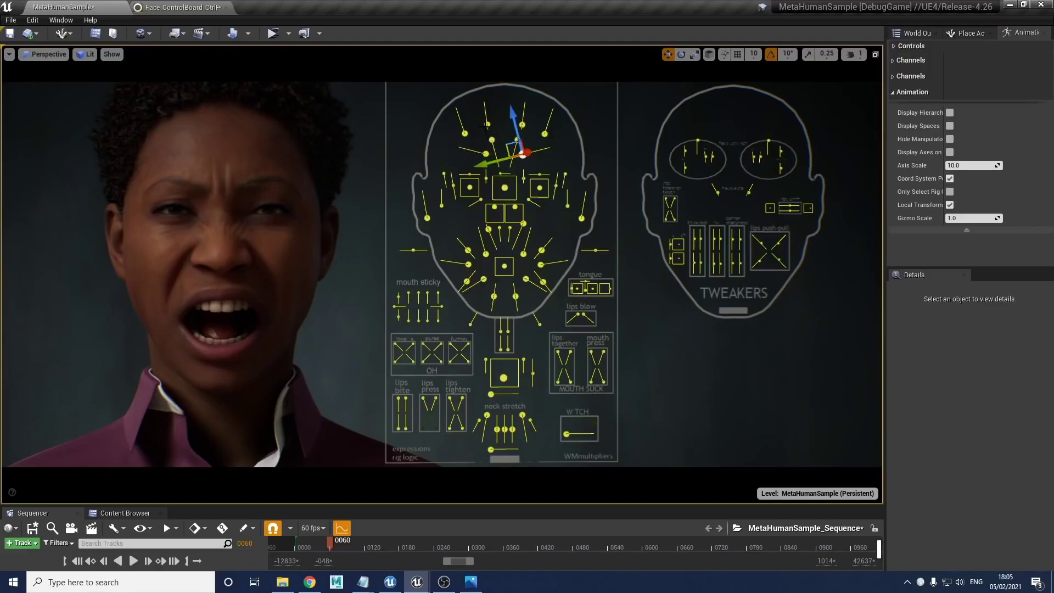
click(522, 125)
drag(526, 99, 526, 74)
click(454, 186)
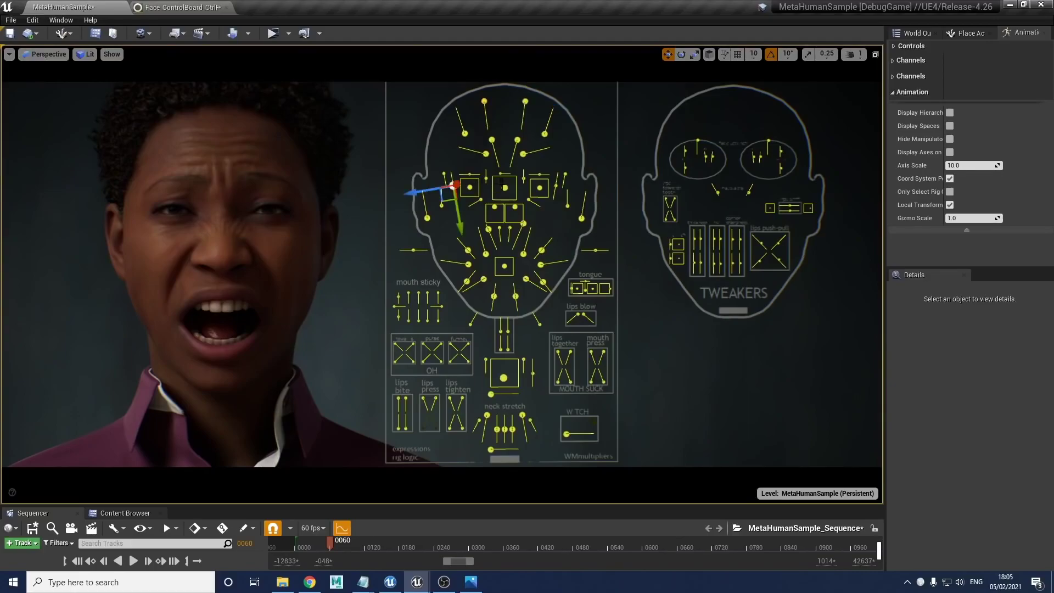
shift+click(556, 186)
drag(549, 220, 551, 207)
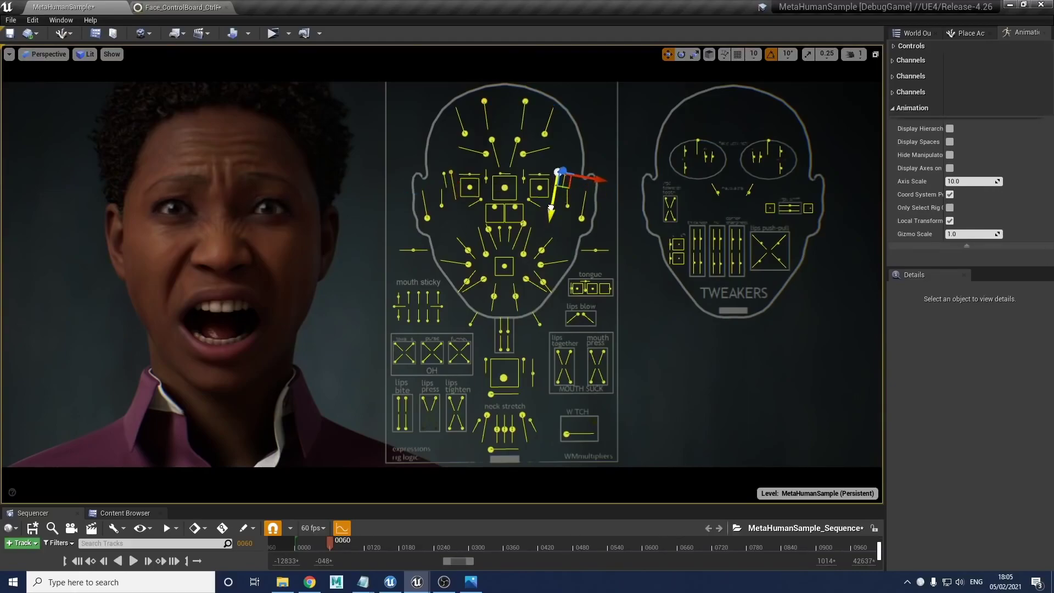
Pull both nose controls down to -1.0 and adjust the cheek controls.
click(495, 207)
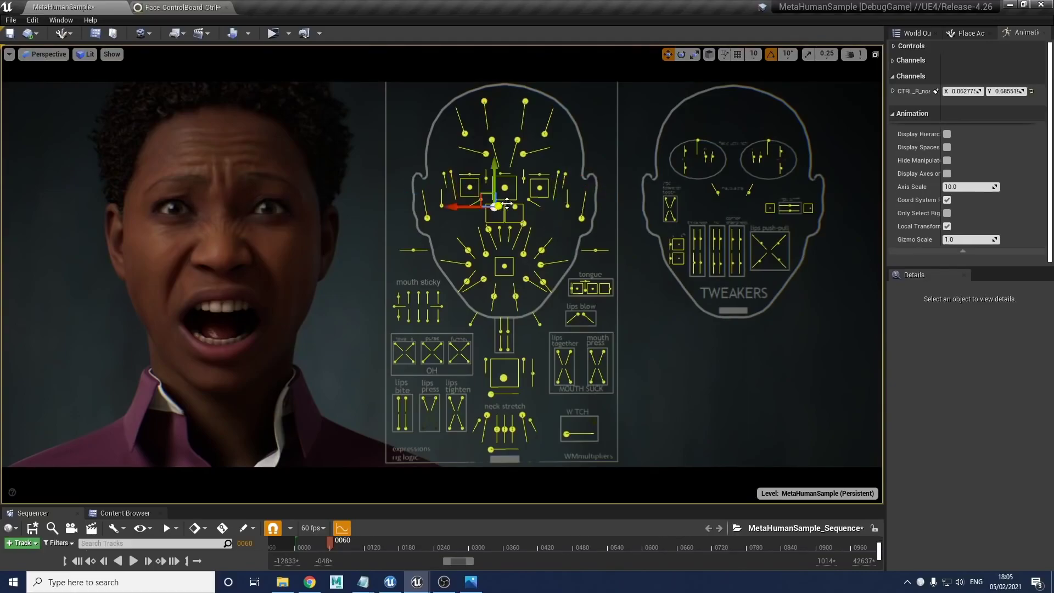
ctrl+click(514, 207)
drag(494, 181, 493, 195)
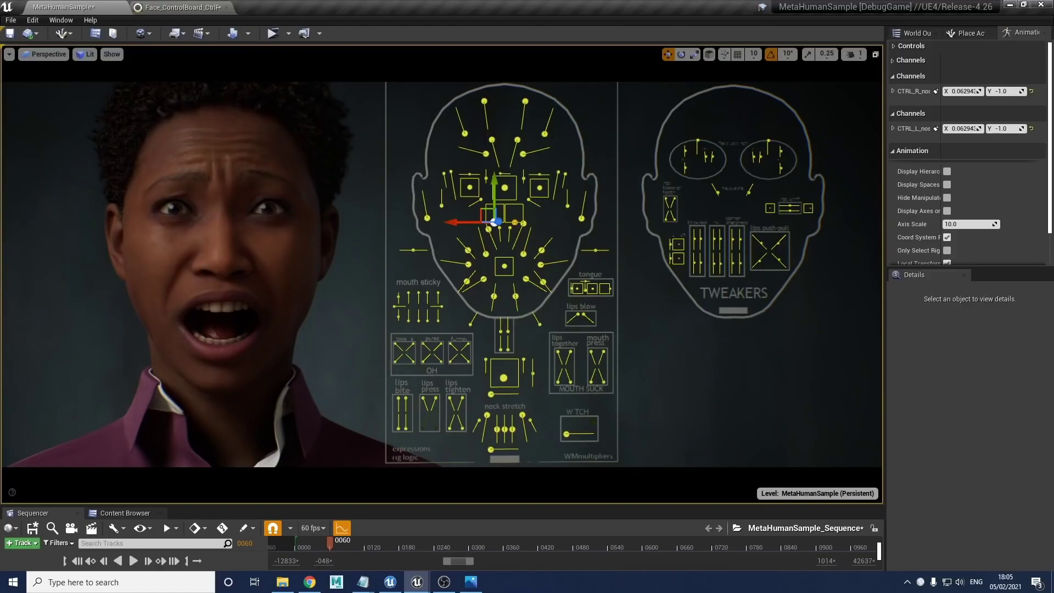
click(540, 251)
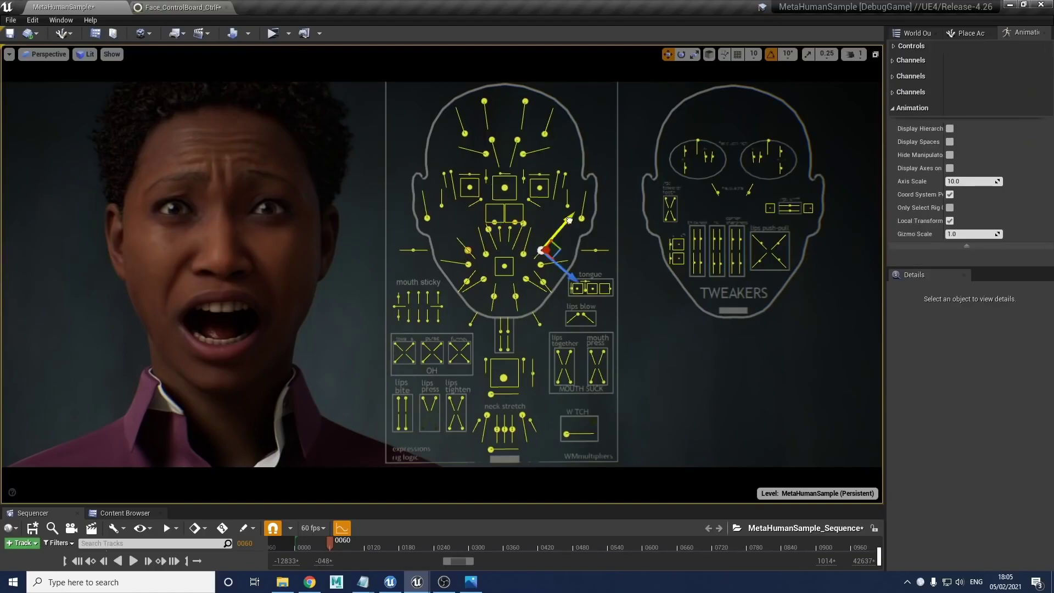
drag(569, 220, 568, 233)
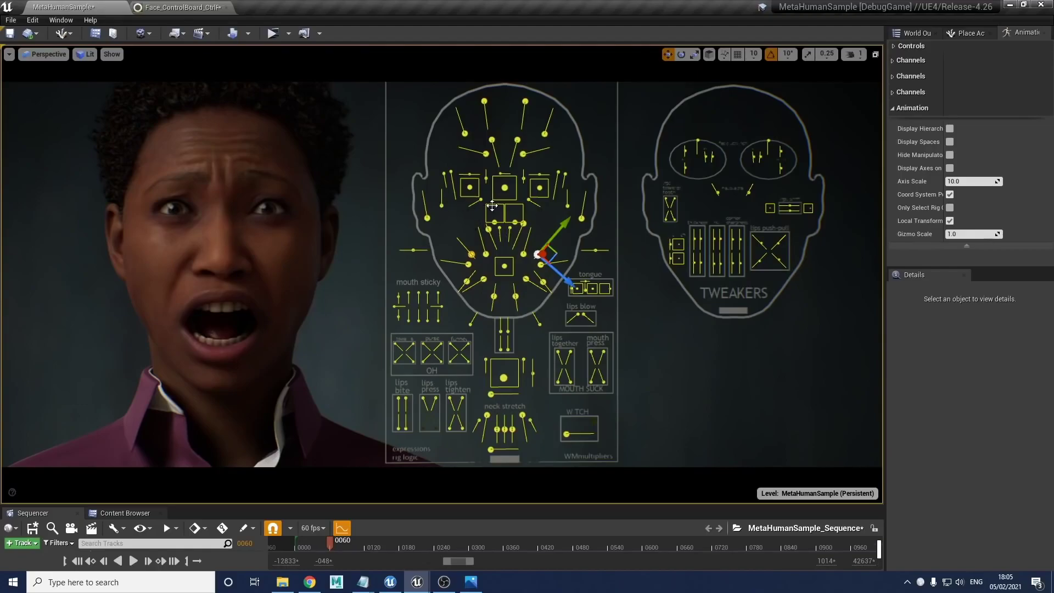
click(442, 206)
click(567, 206)
drag(567, 163, 567, 157)
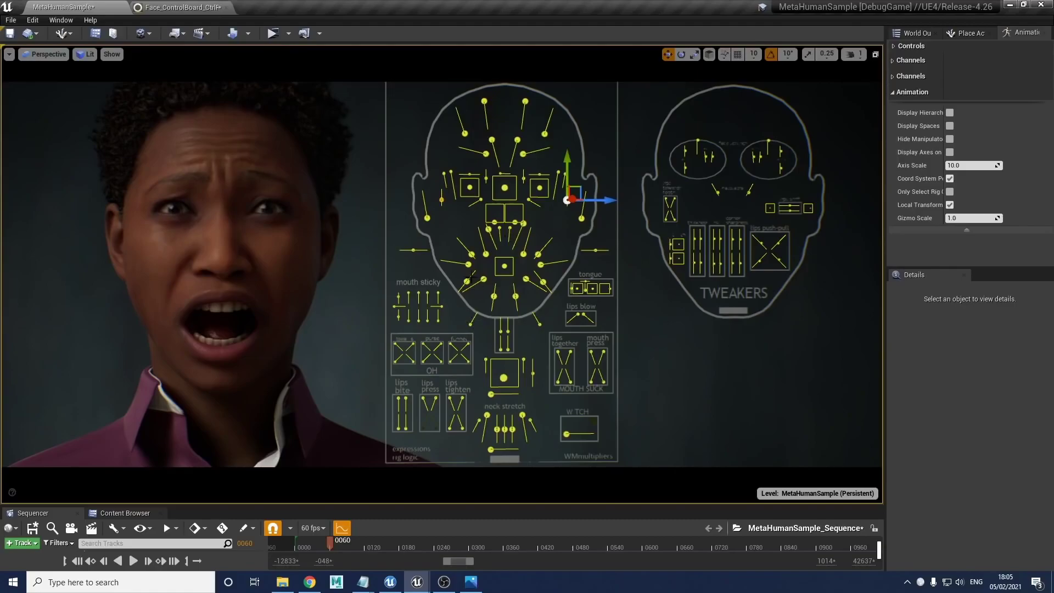
Ease the nose controls slightly down and lift both mouth corners a little.
click(467, 281)
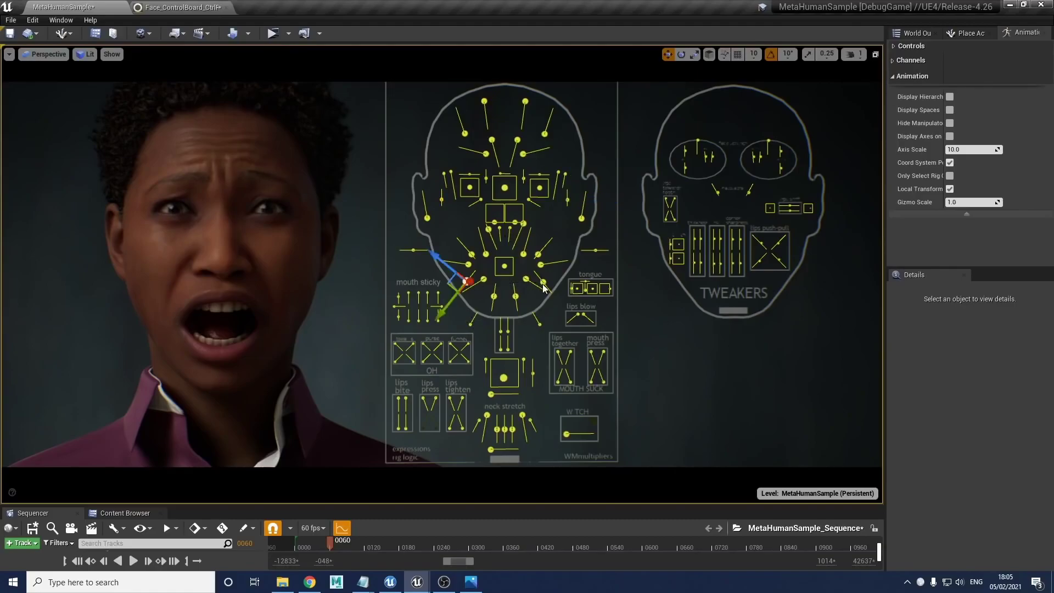
click(543, 283)
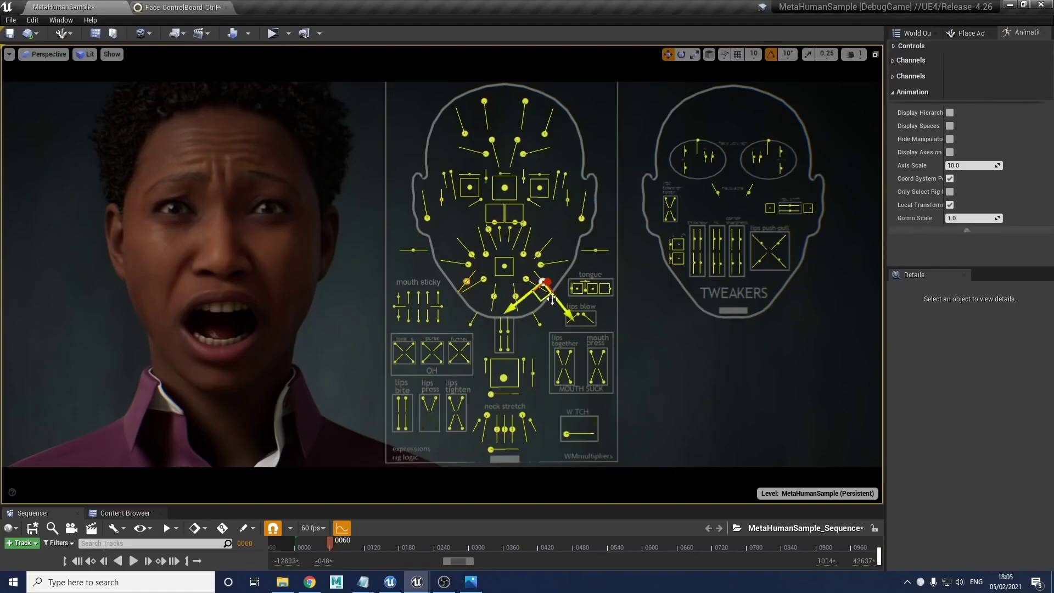
click(488, 229)
click(523, 224)
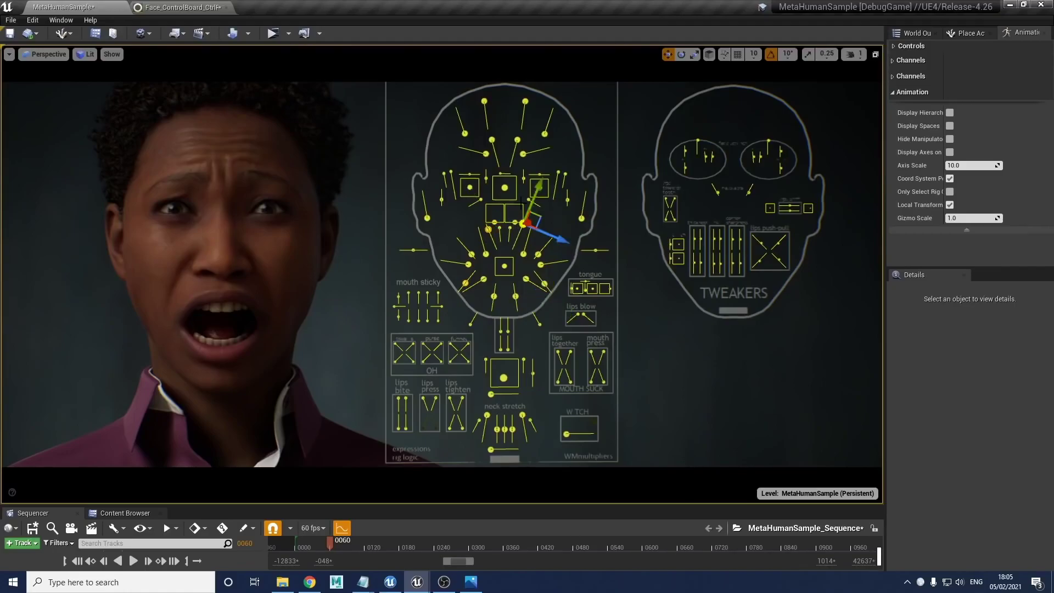
mouse_move(538, 188)
mouse_down()
mouse_move(537, 206)
mouse_move(539, 190)
mouse_up()
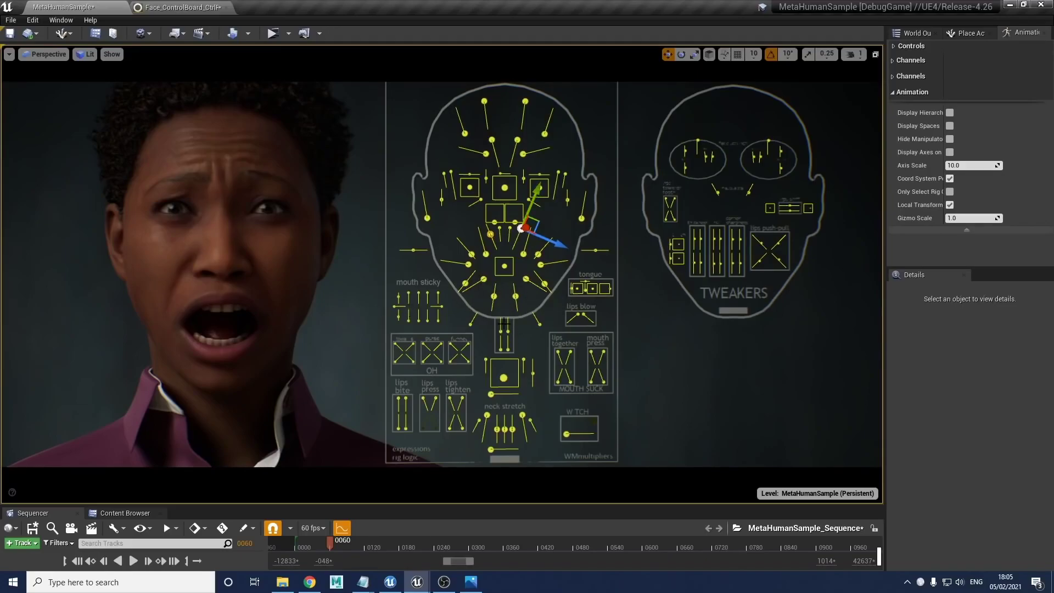
click(467, 282)
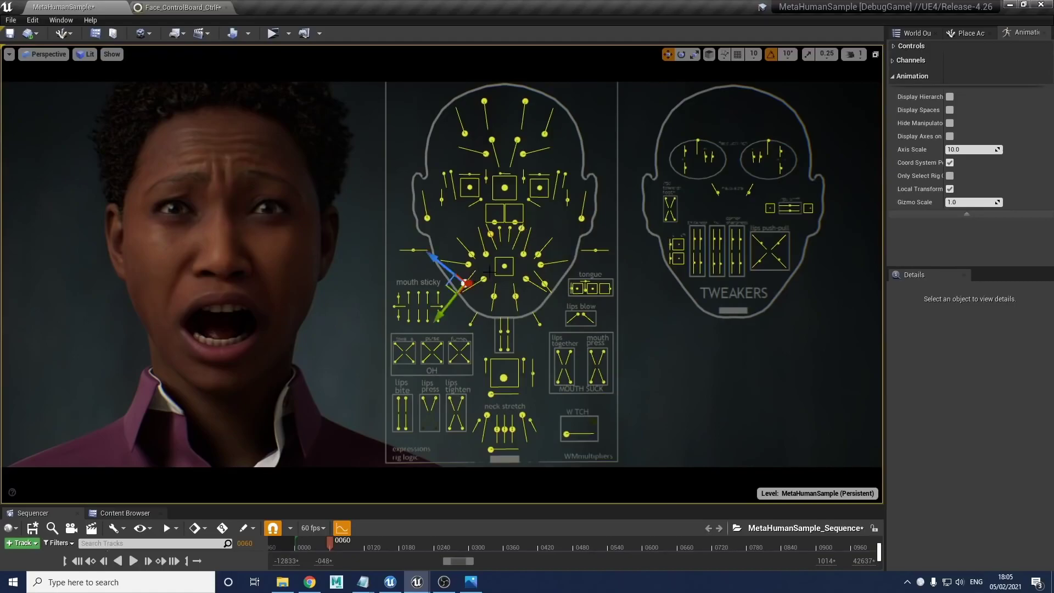
click(545, 284)
drag(570, 315, 560, 302)
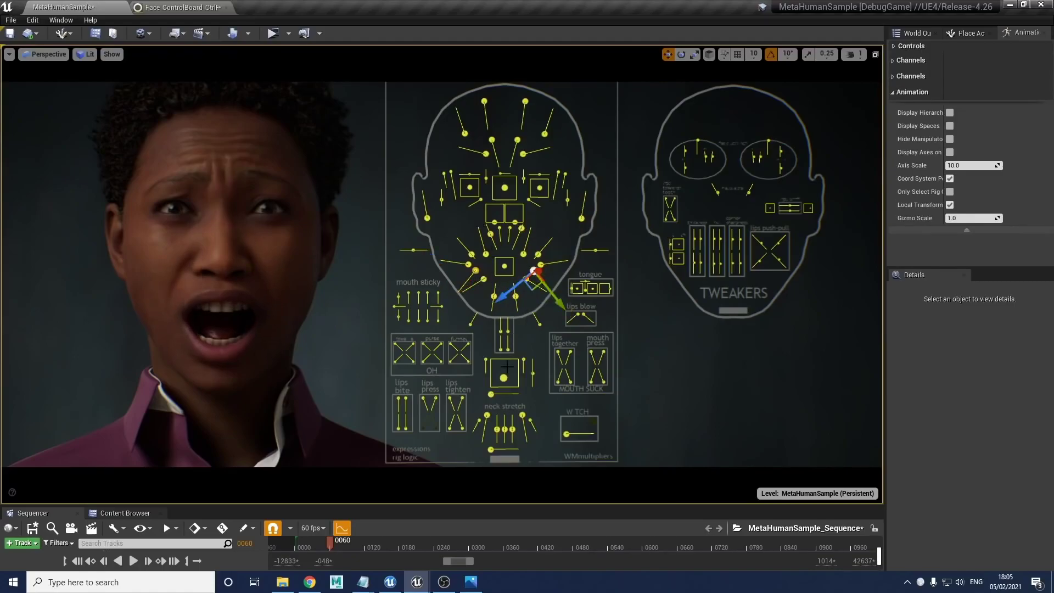
Close the mouth by returning the jaw to 0.0 and lower the nose controls to ease the sneer.
click(504, 379)
drag(505, 416, 488, 336)
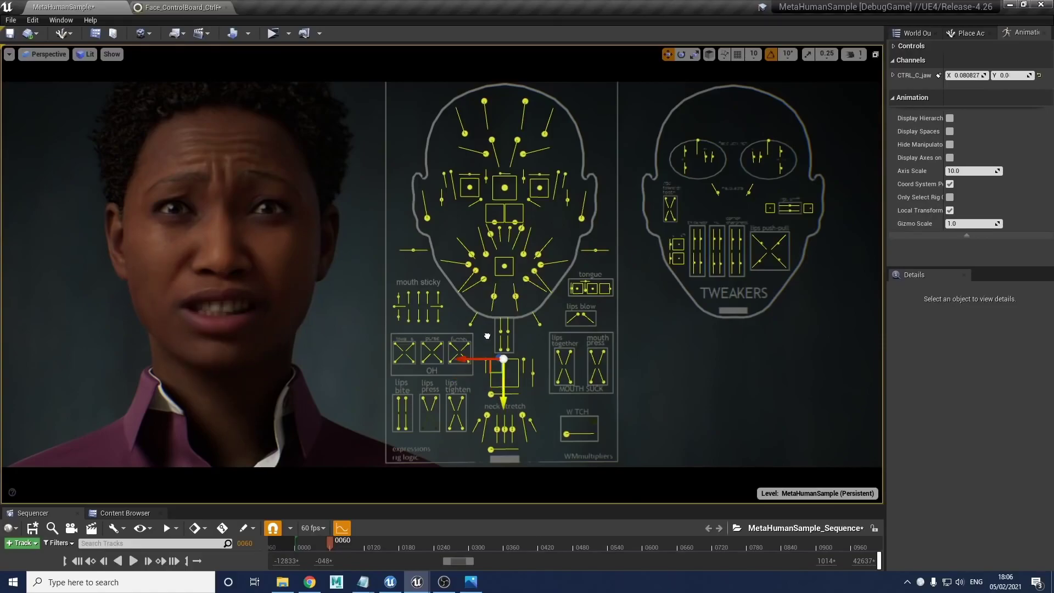
click(491, 234)
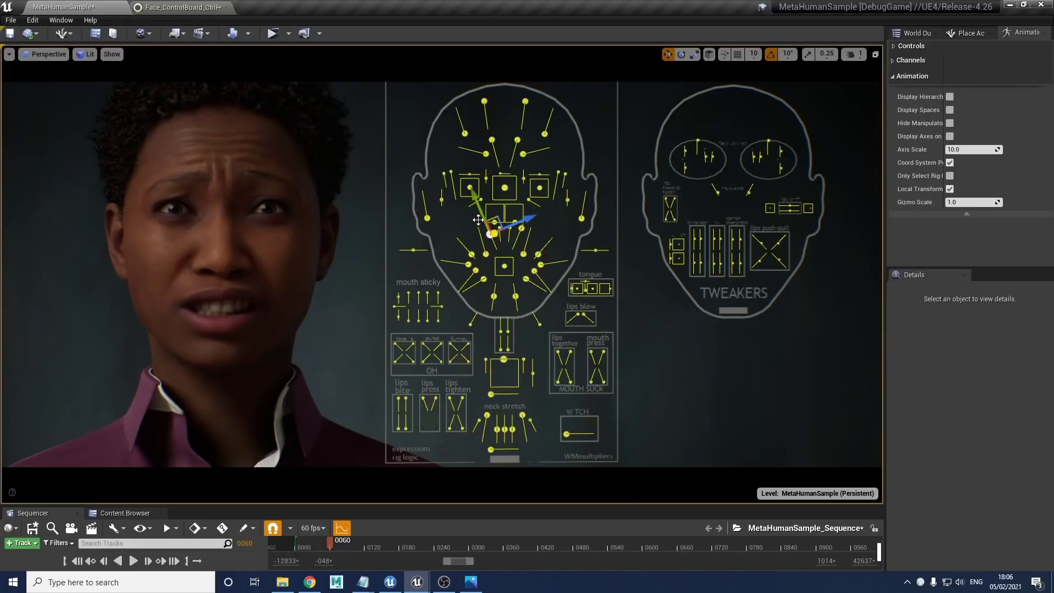
shift+click(521, 229)
drag(538, 189, 530, 210)
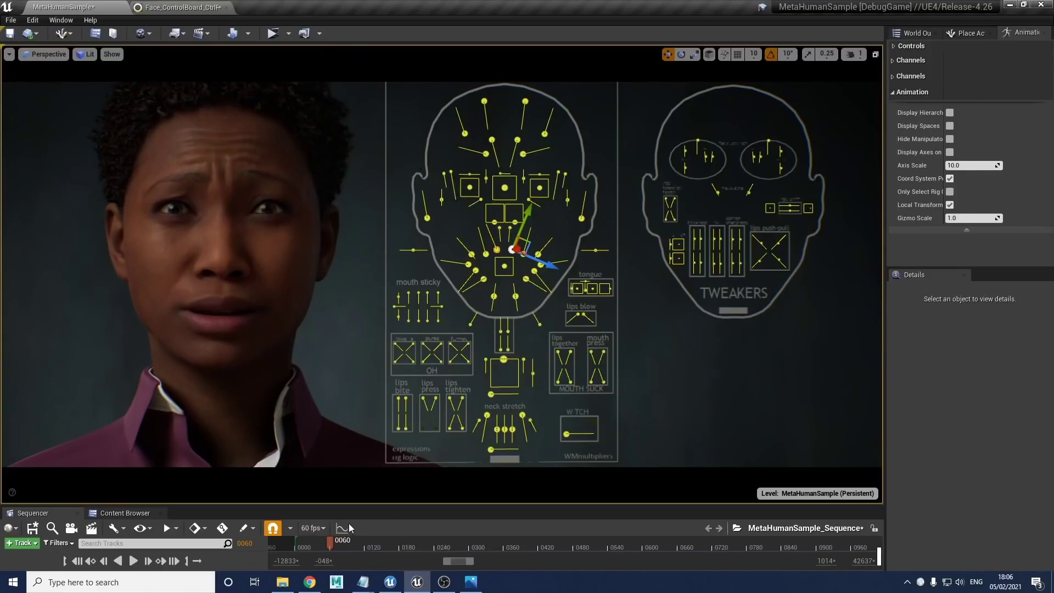
Toggle the Curve Editor and lower both upper brow controls to relax the brows.
click(342, 528)
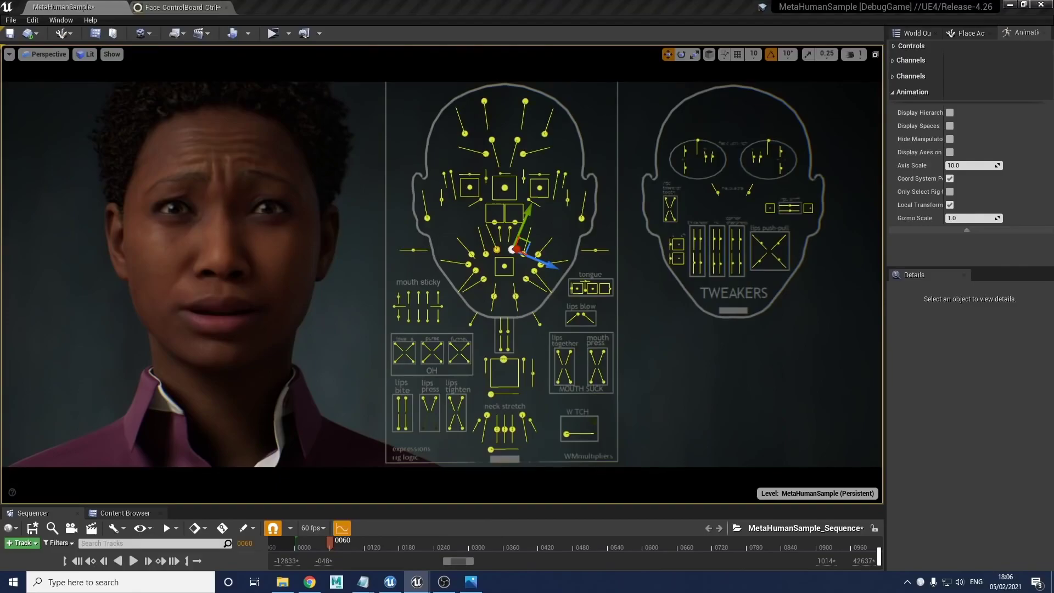
drag(442, 94, 582, 163)
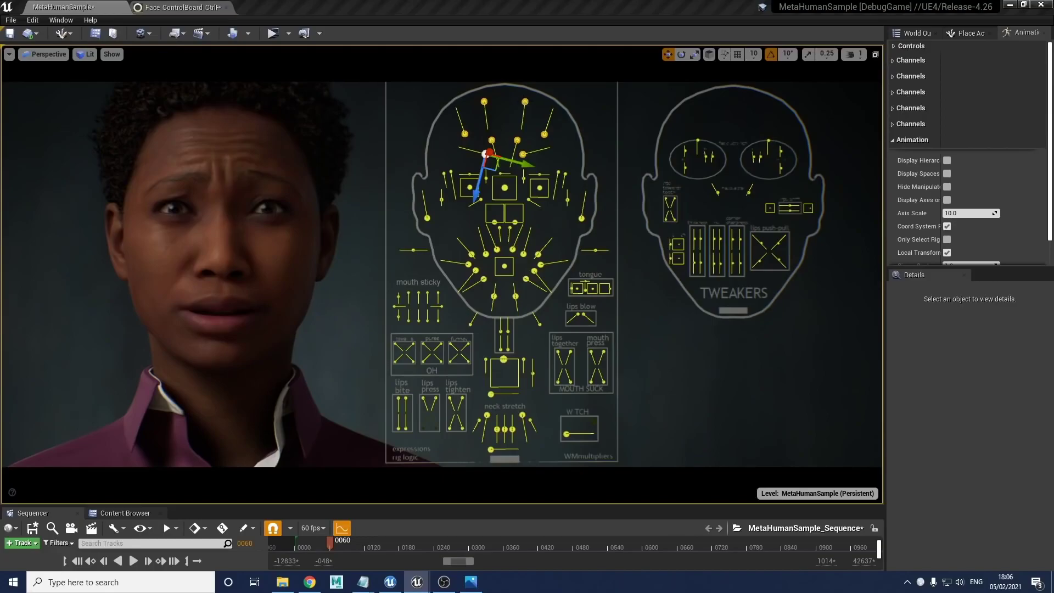
click(526, 102)
shift+click(485, 100)
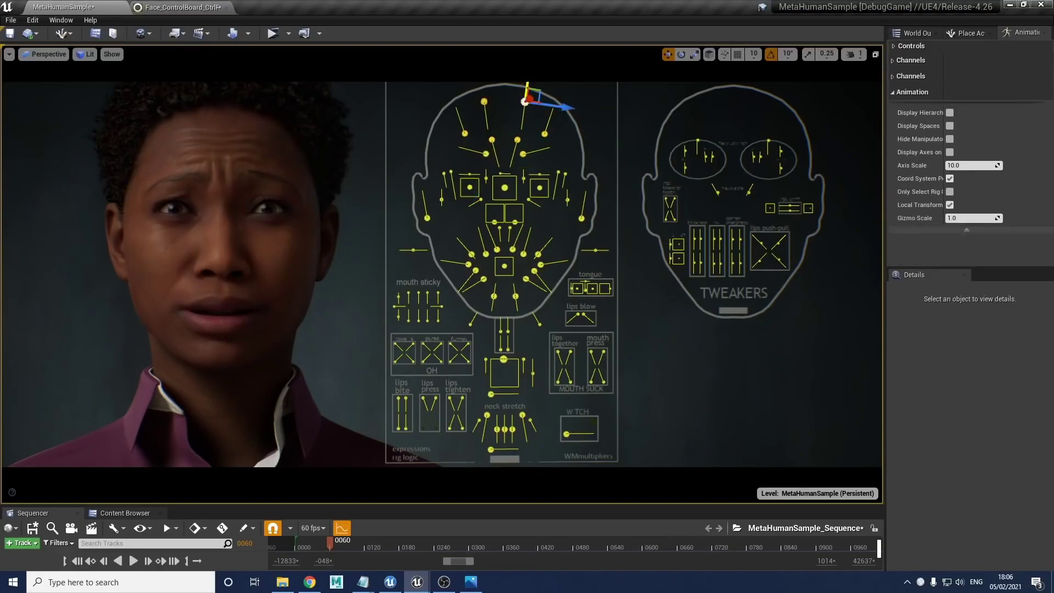
drag(527, 85, 504, 212)
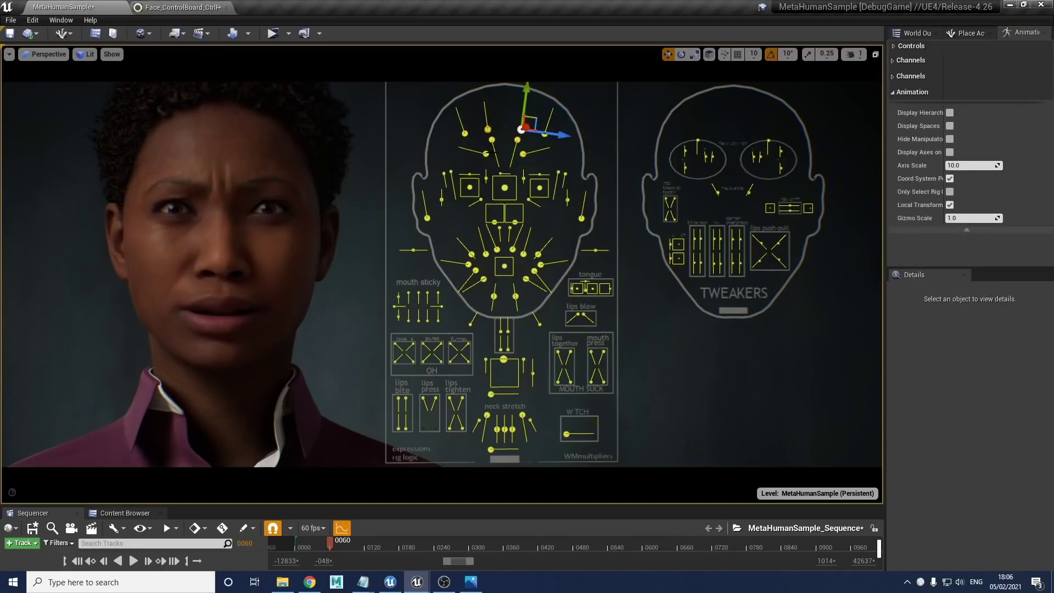
Slide both lower brow controls to relax the brows further.
click(487, 154)
shift+click(524, 154)
drag(529, 164, 436, 205)
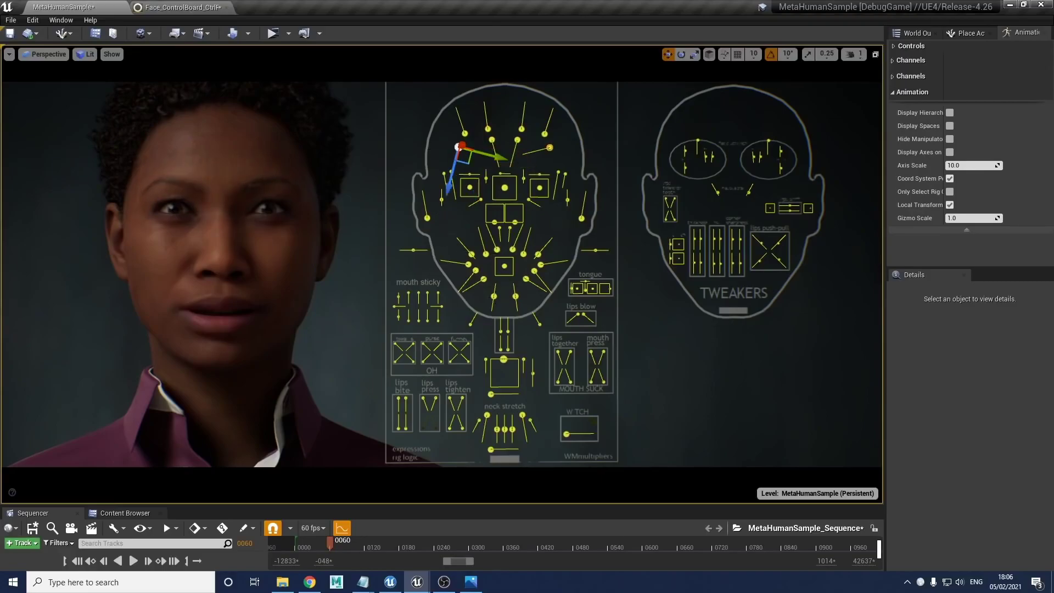
click(494, 297)
Raise the lower lip to close the mouth and slide both eye-area controls out to neutral.
shift+click(515, 297)
drag(520, 325, 490, 237)
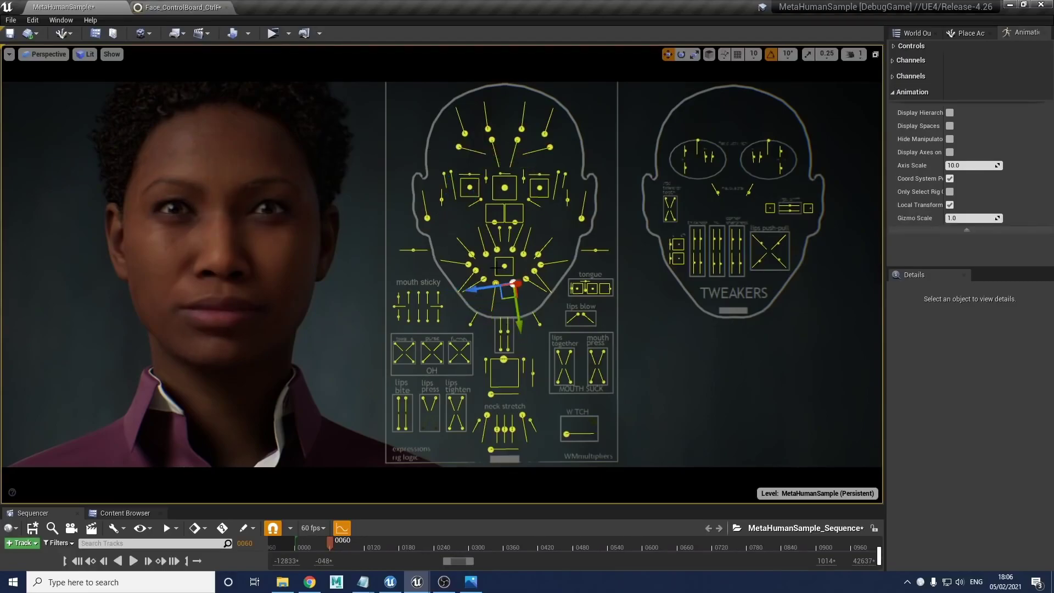
click(483, 200)
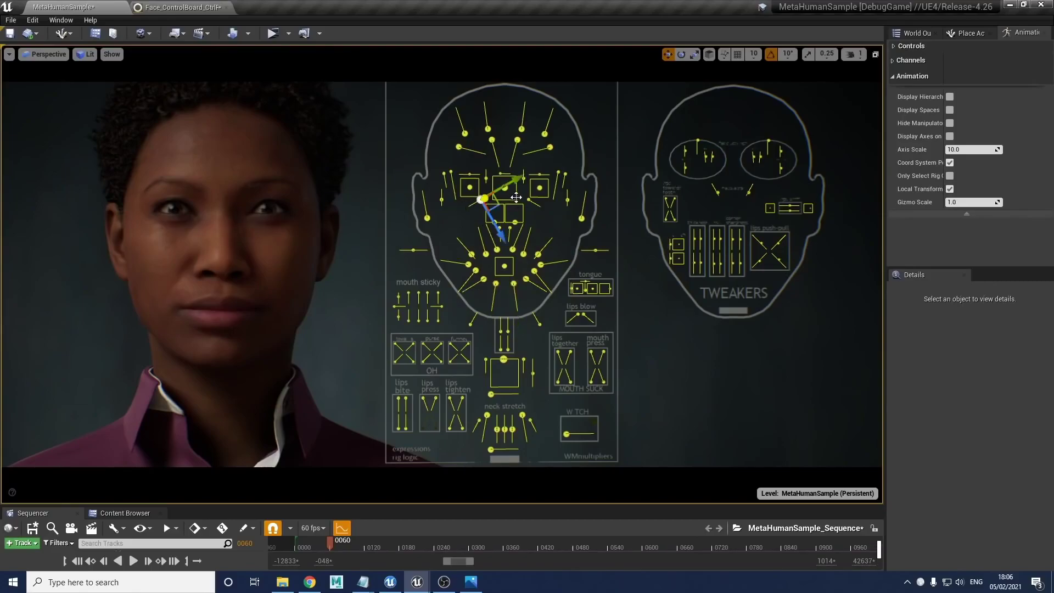
shift+click(528, 198)
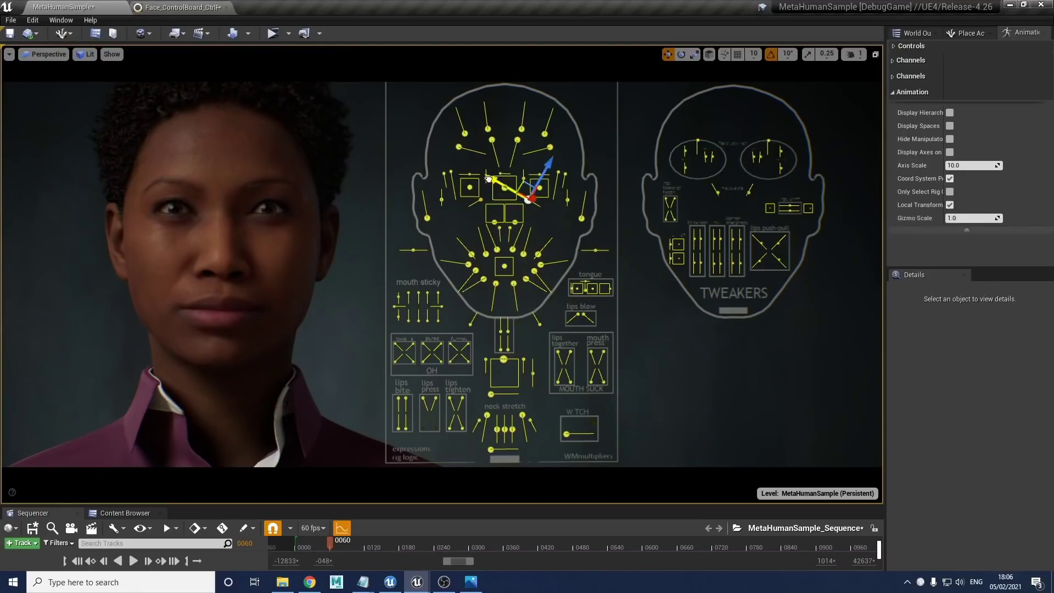
drag(506, 186, 519, 194)
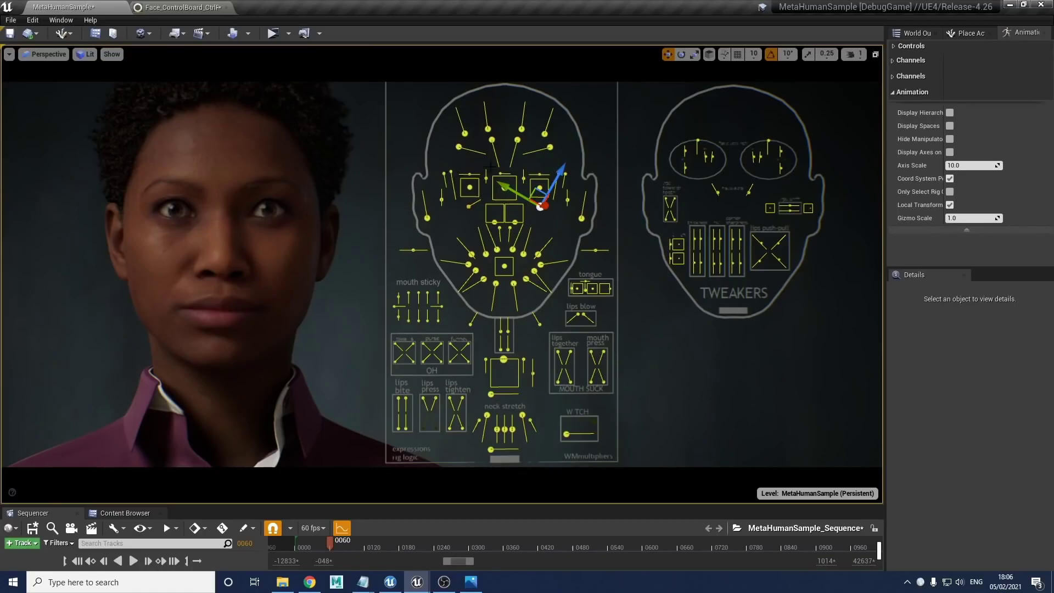
Raise both nose controls back to rest at about -0.04.
click(552, 172)
ctrl+click(559, 176)
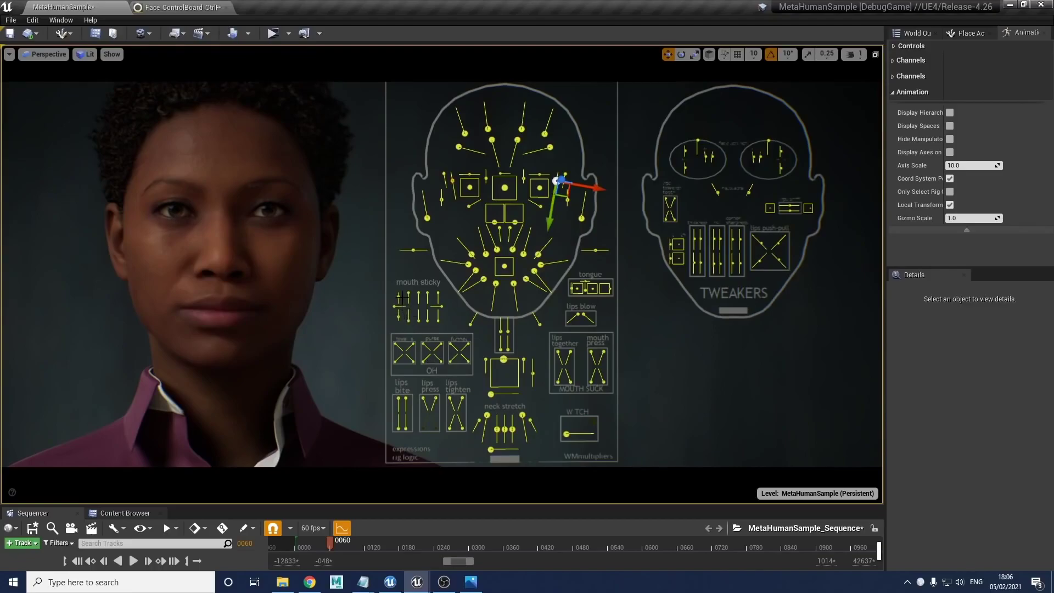
click(496, 221)
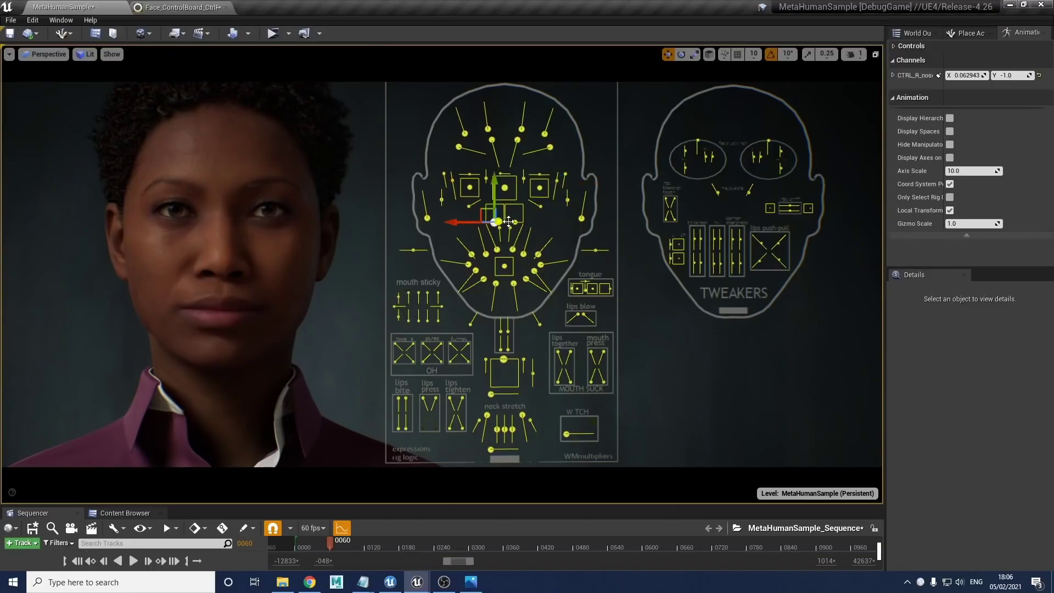
ctrl+click(514, 221)
drag(500, 186, 496, 173)
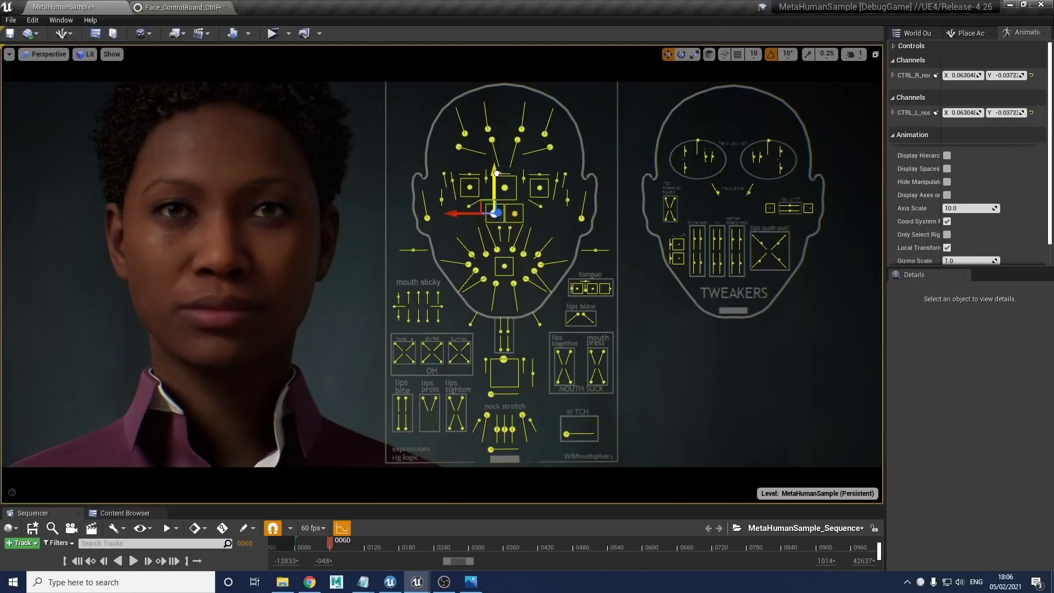
click(472, 254)
Lift both cheeks to start the smile and nudge the outer face controls upward.
shift+click(541, 254)
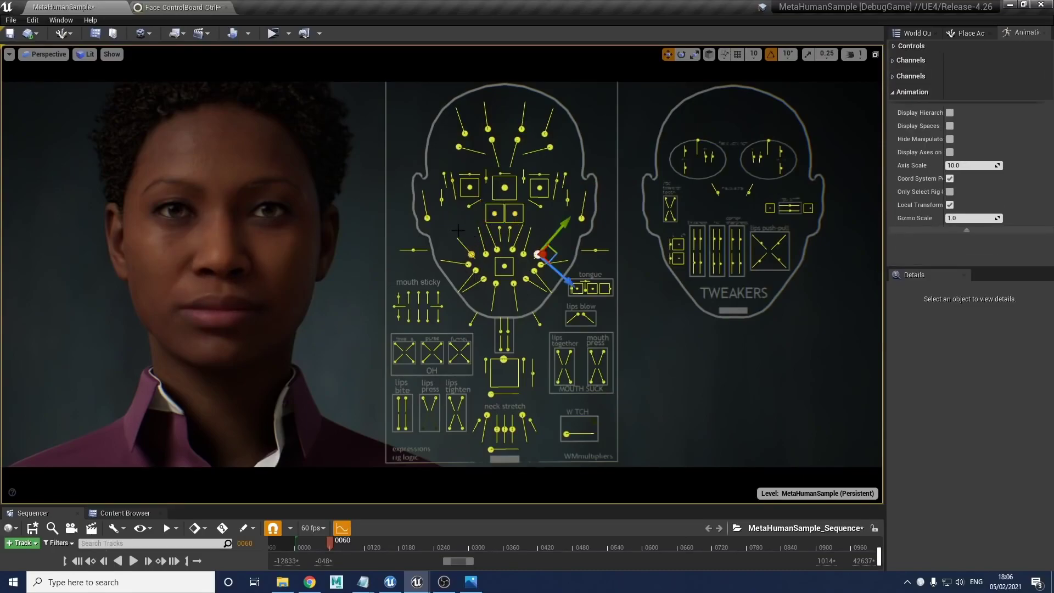
drag(566, 215, 577, 203)
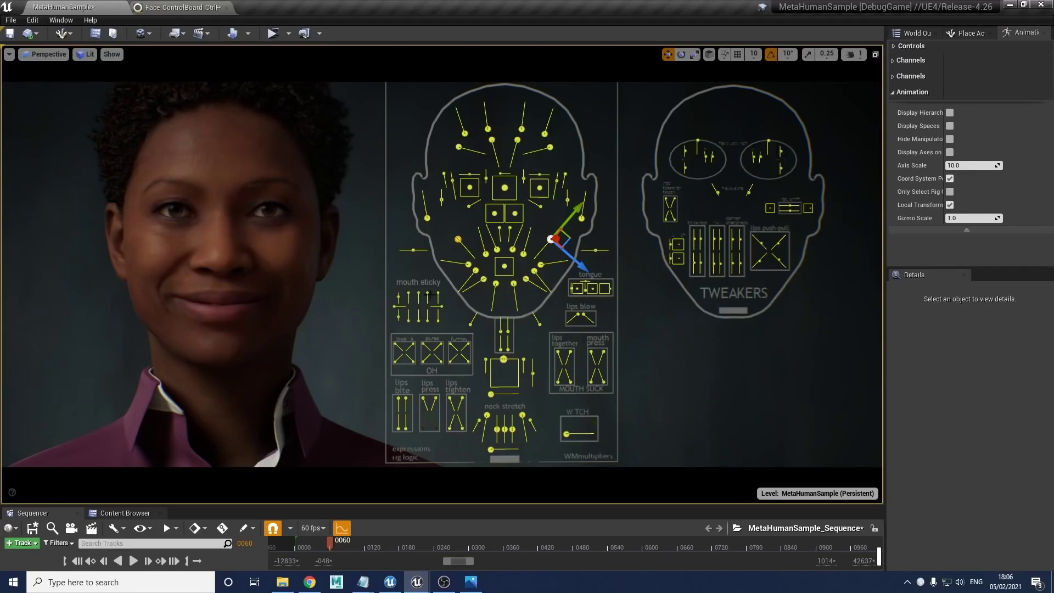
click(441, 200)
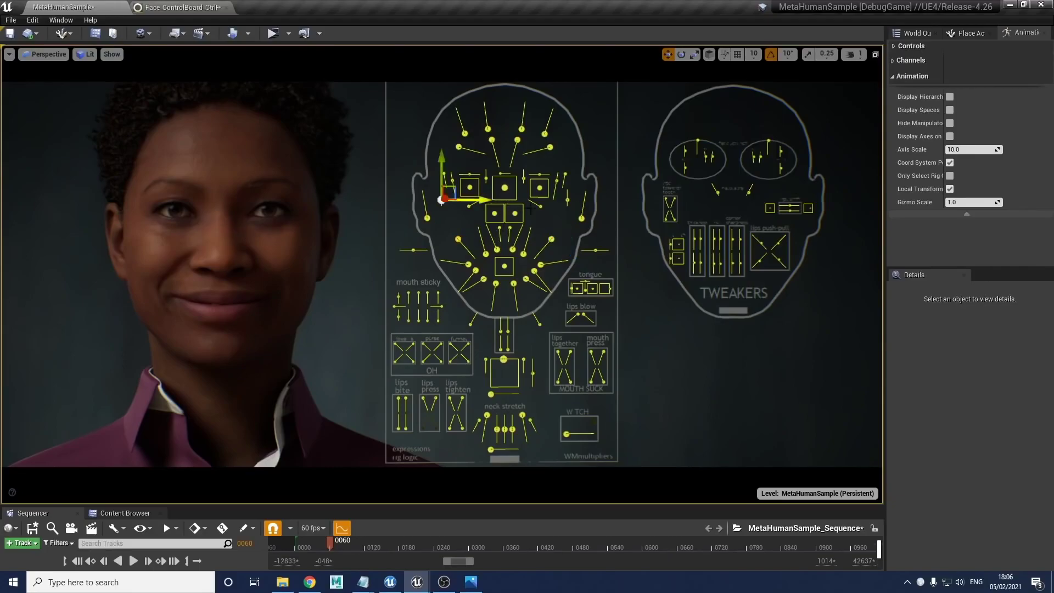
shift+click(568, 200)
drag(564, 163, 568, 155)
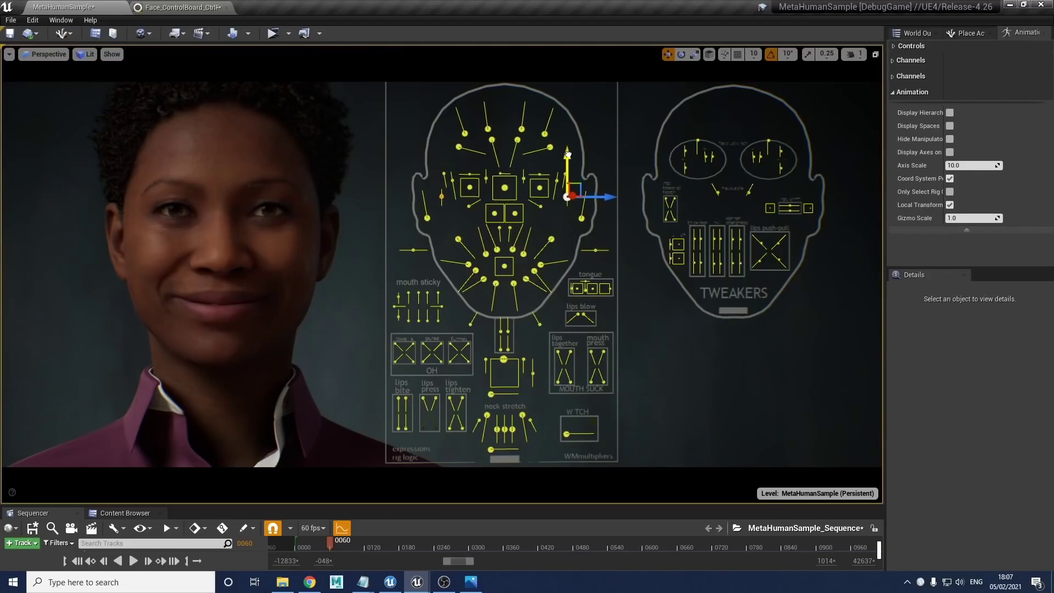
drag(471, 215, 468, 206)
click(469, 206)
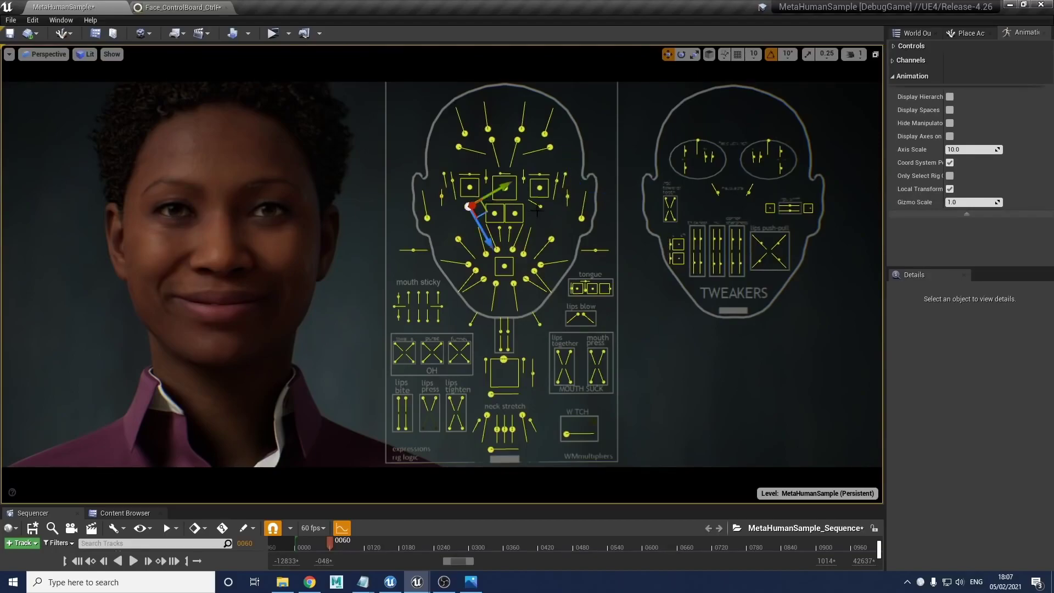
click(539, 211)
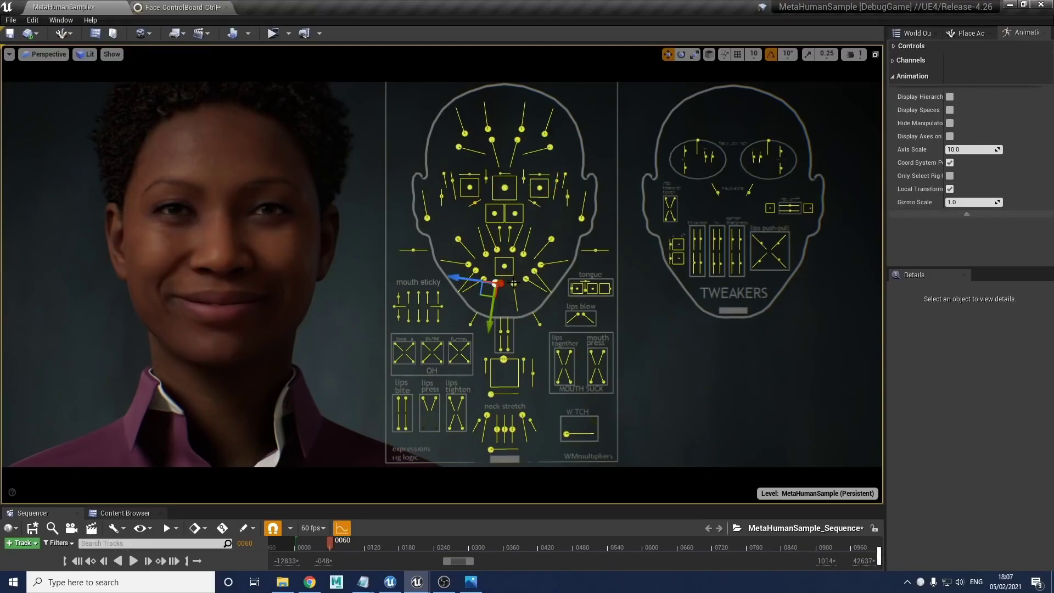
Open CTRL_C_jaw so the mouth parts and lower the control below the mouth.
click(514, 284)
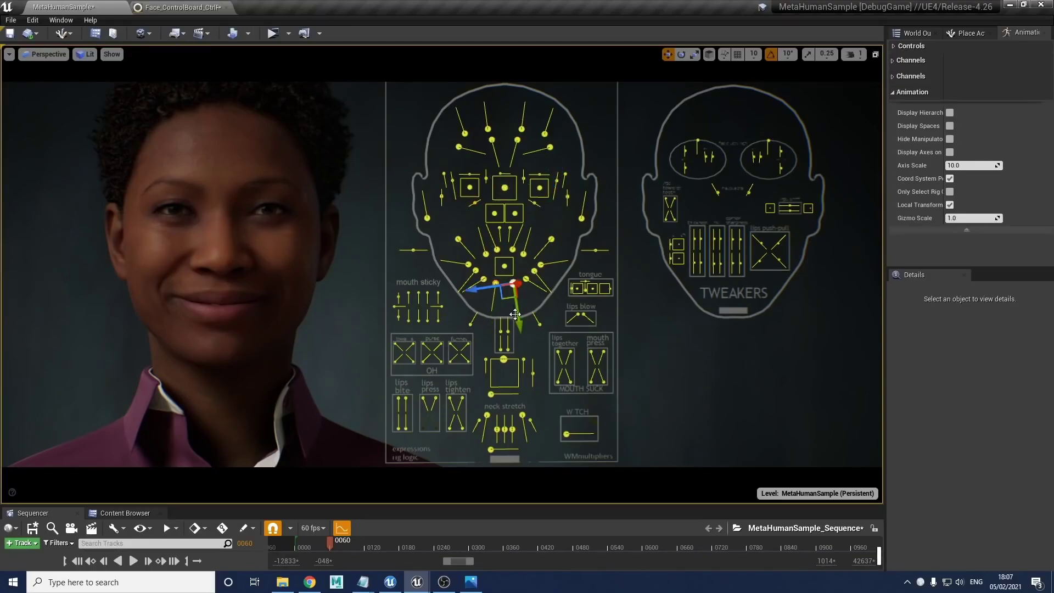
click(500, 250)
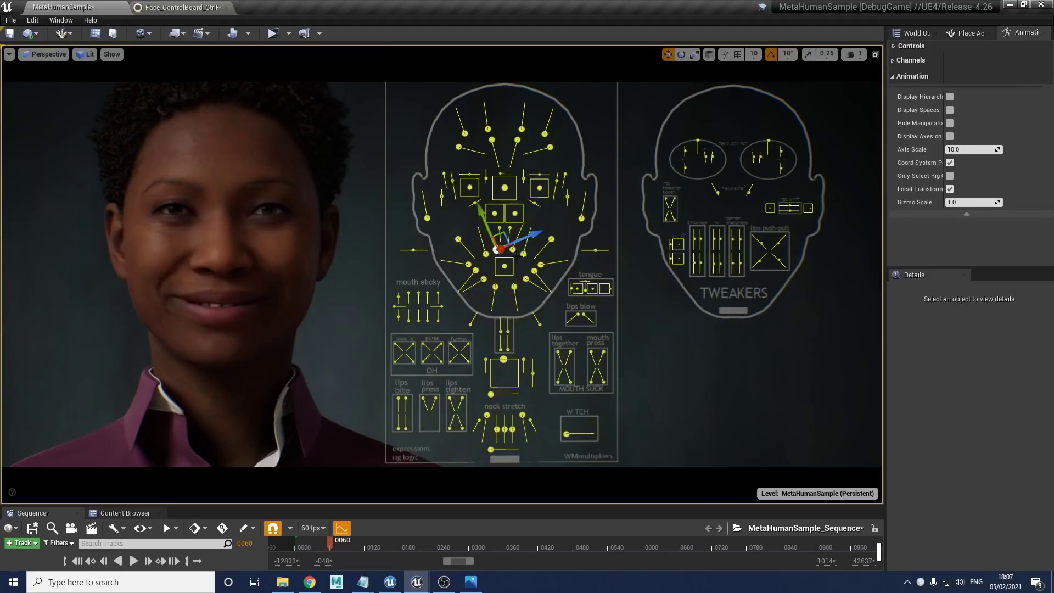
click(513, 251)
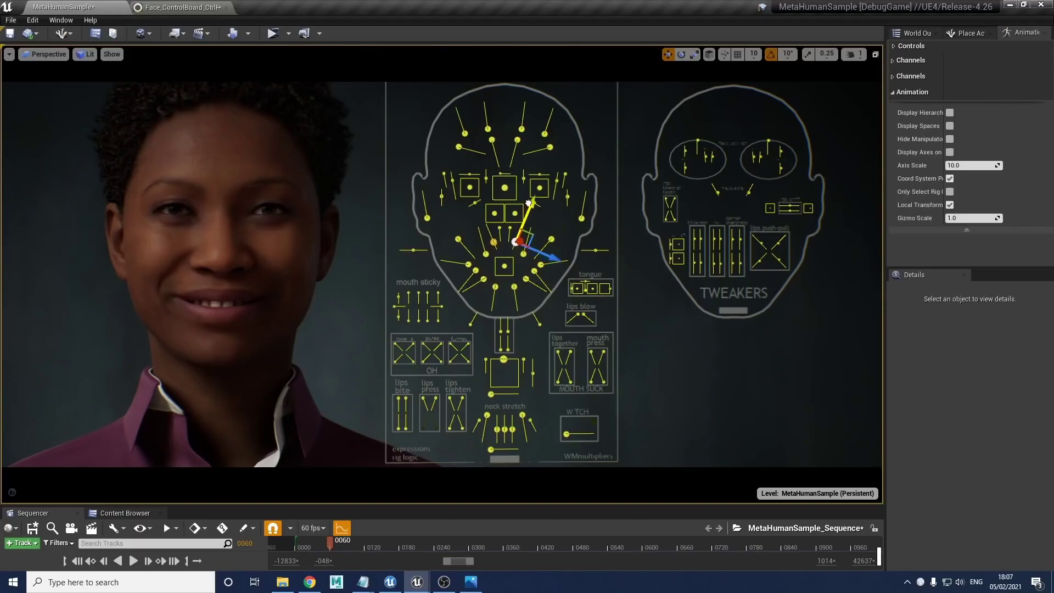
click(503, 361)
drag(502, 383, 503, 390)
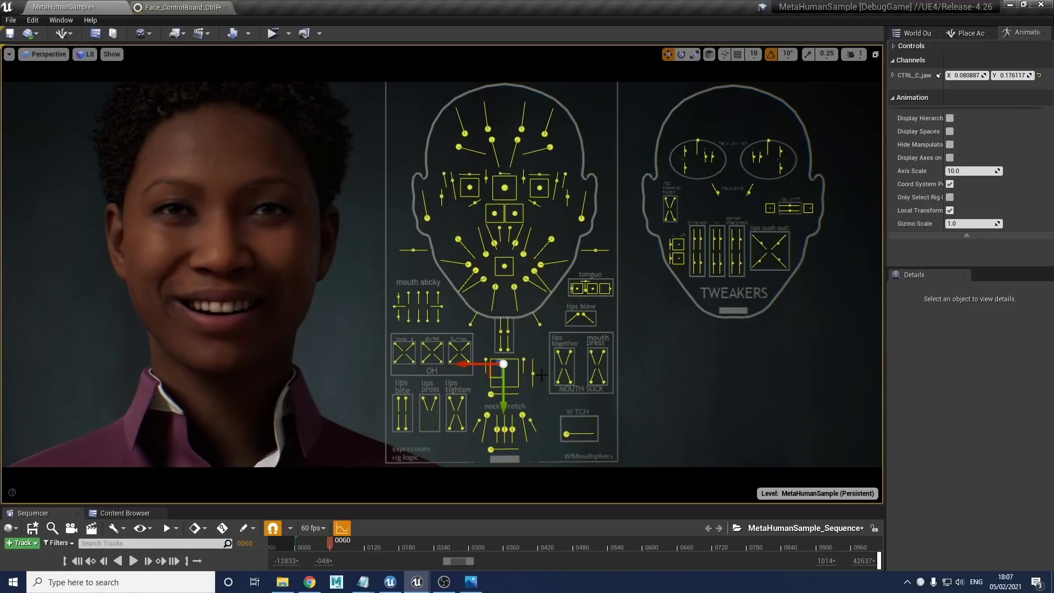
click(524, 360)
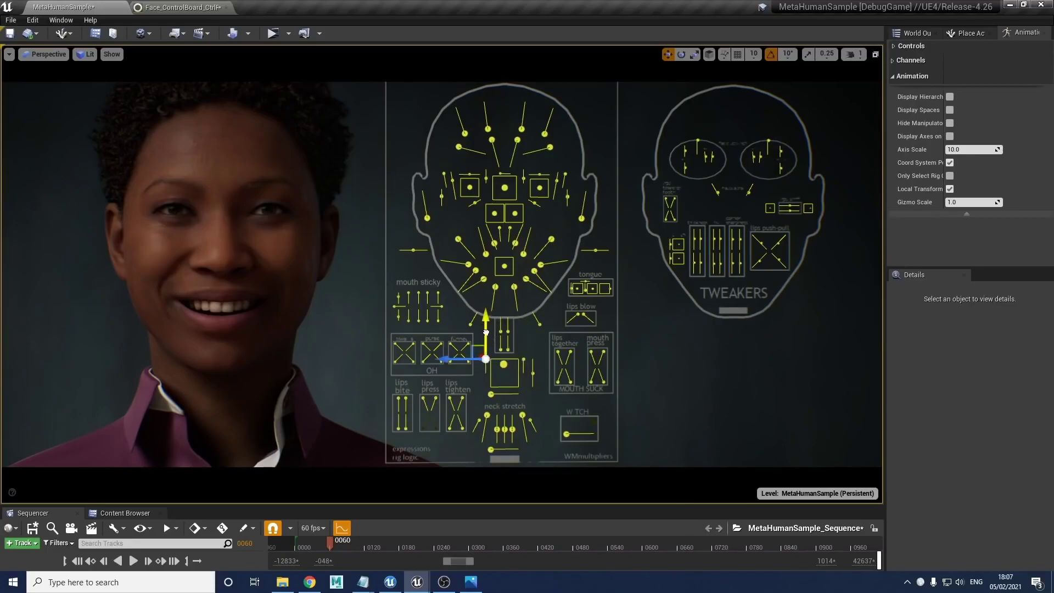
drag(486, 318, 480, 386)
Raise both brows slightly and fine-tune the lower-lip controls.
click(487, 127)
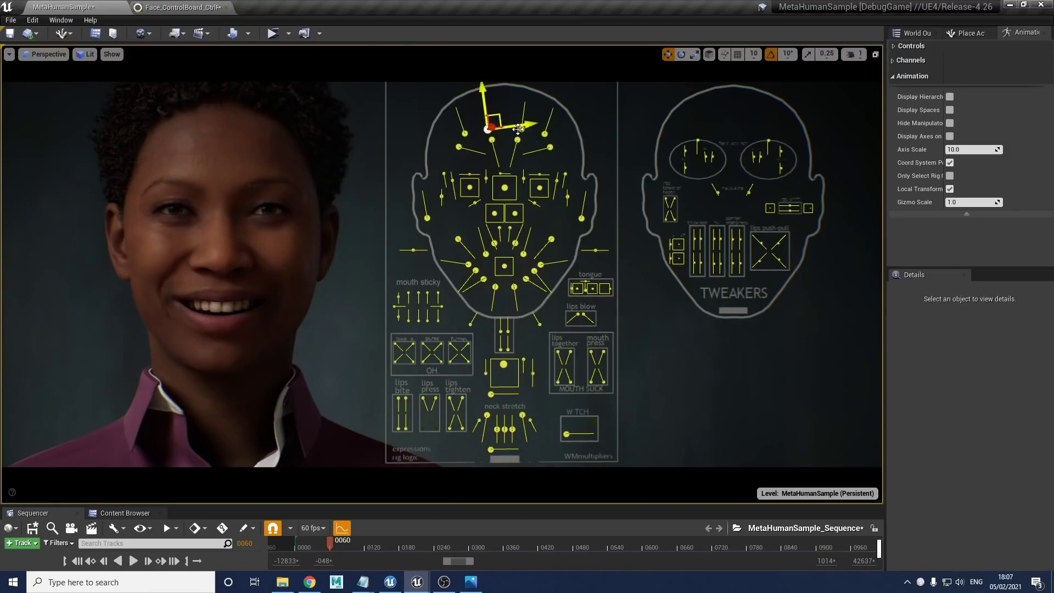
ctrl+click(522, 128)
drag(527, 97, 523, 93)
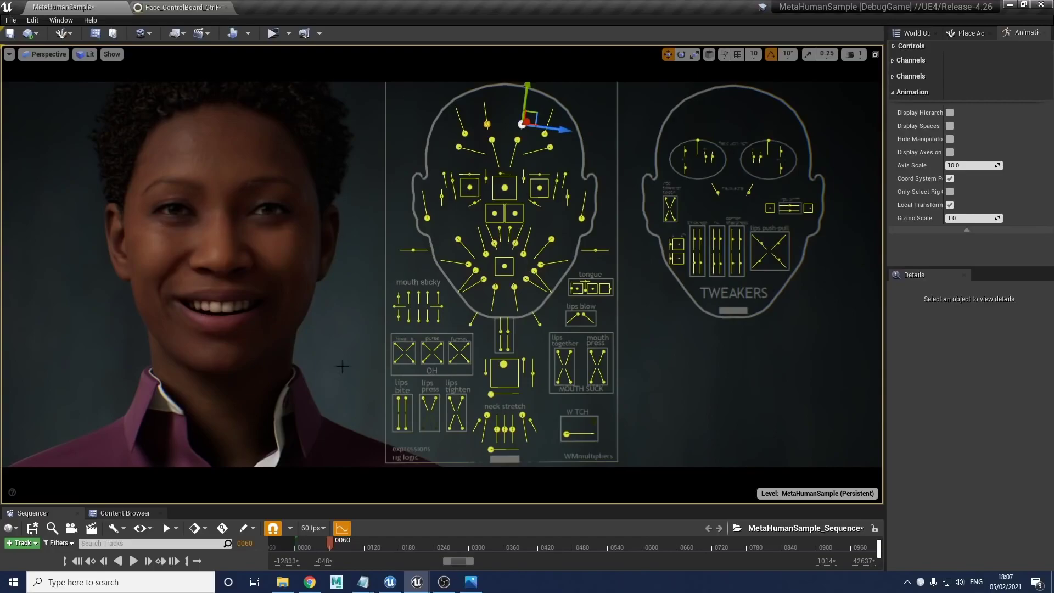
click(504, 367)
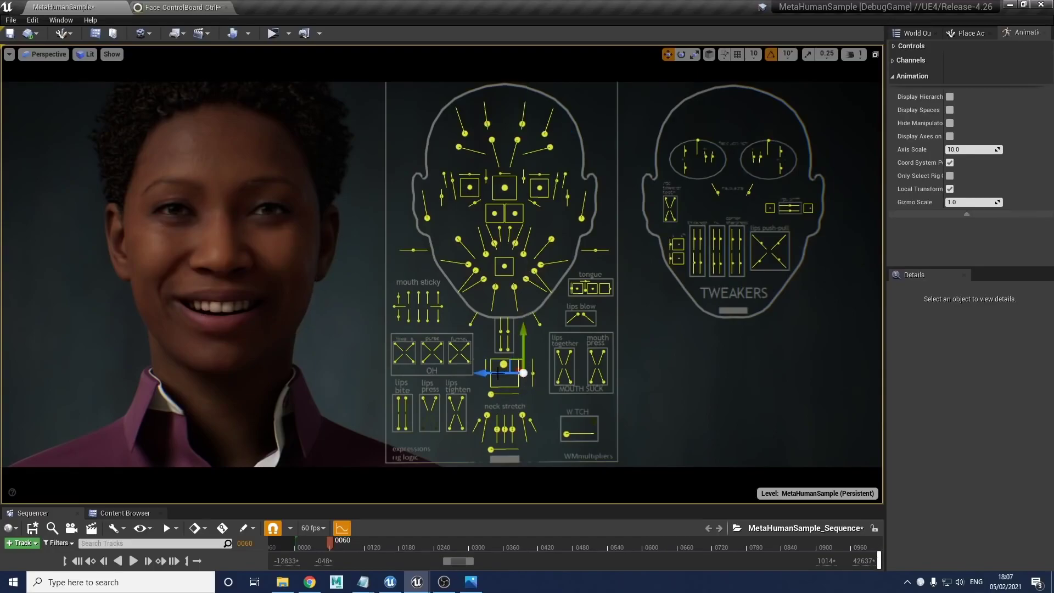
click(495, 286)
shift+click(514, 287)
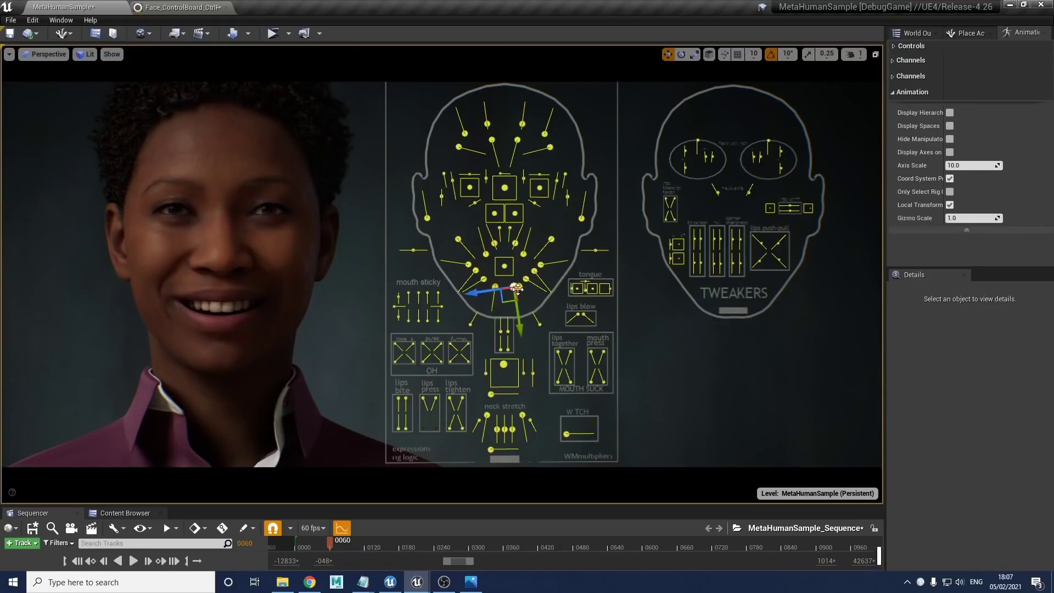
drag(520, 333, 522, 341)
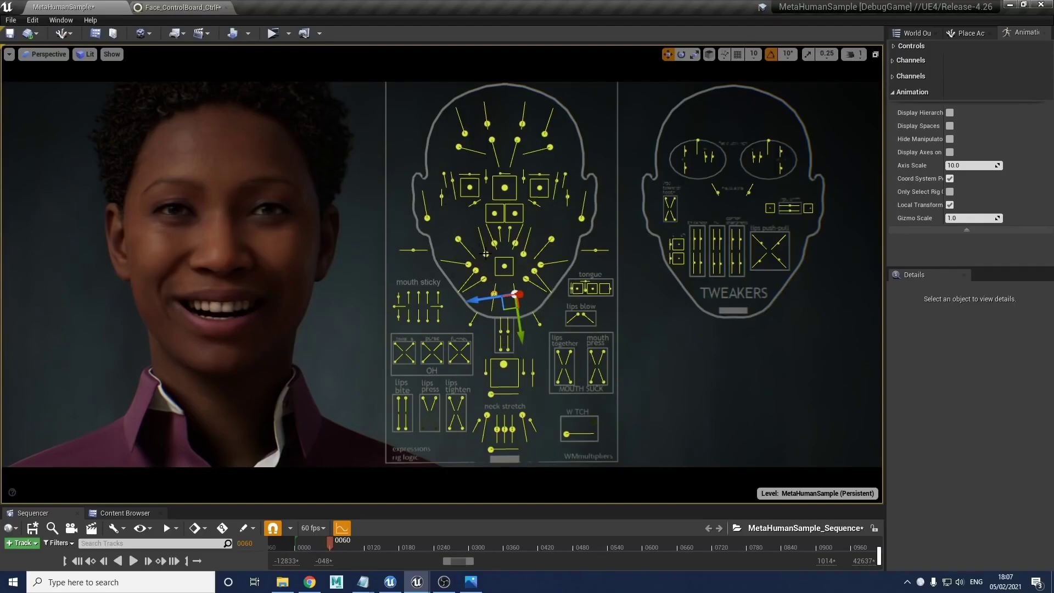
click(470, 581)
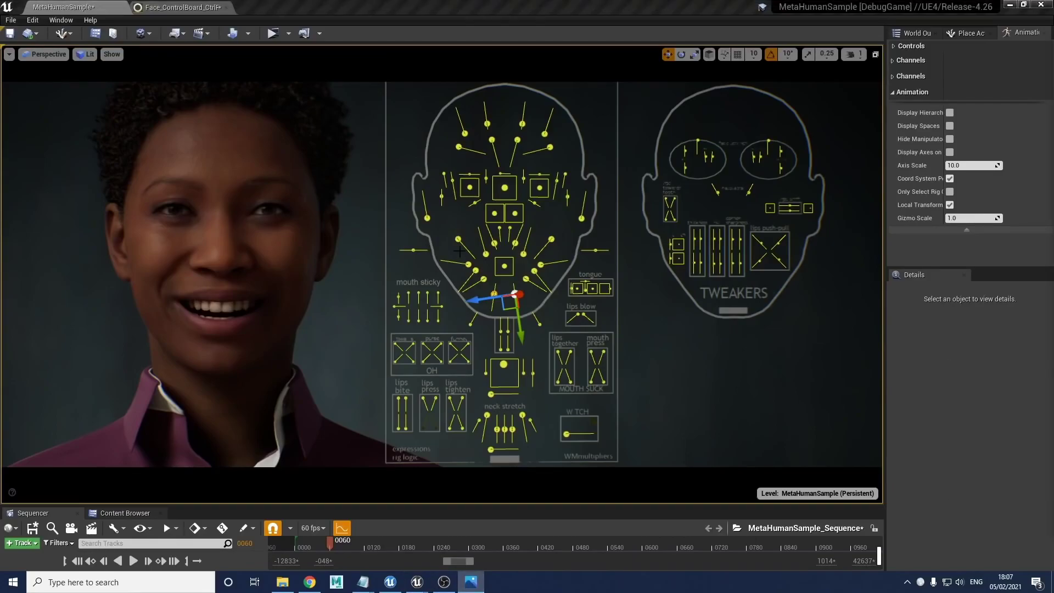